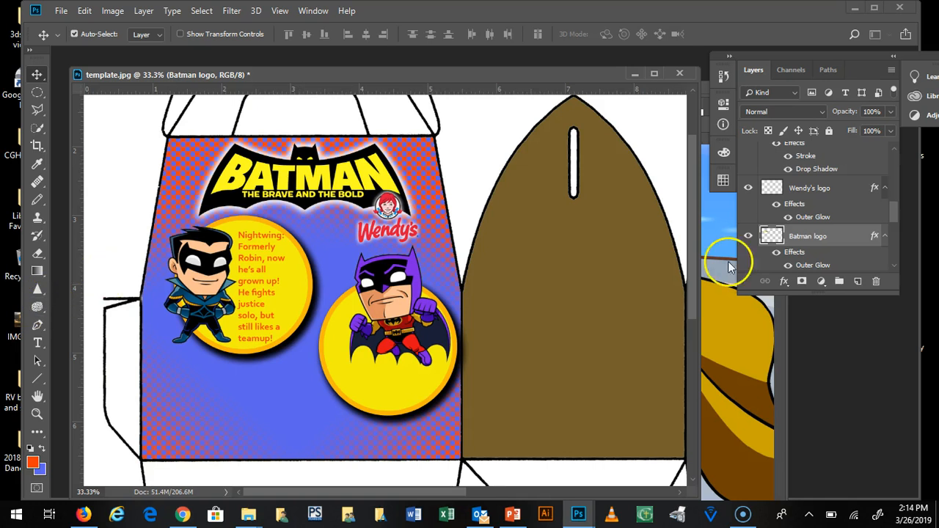
Hide Layer 11, Layer 12, the Nightwing text layer and the circles layer.
mouse_move(895, 217)
mouse_down()
mouse_move(904, 254)
mouse_move(903, 190)
mouse_move(903, 199)
mouse_up()
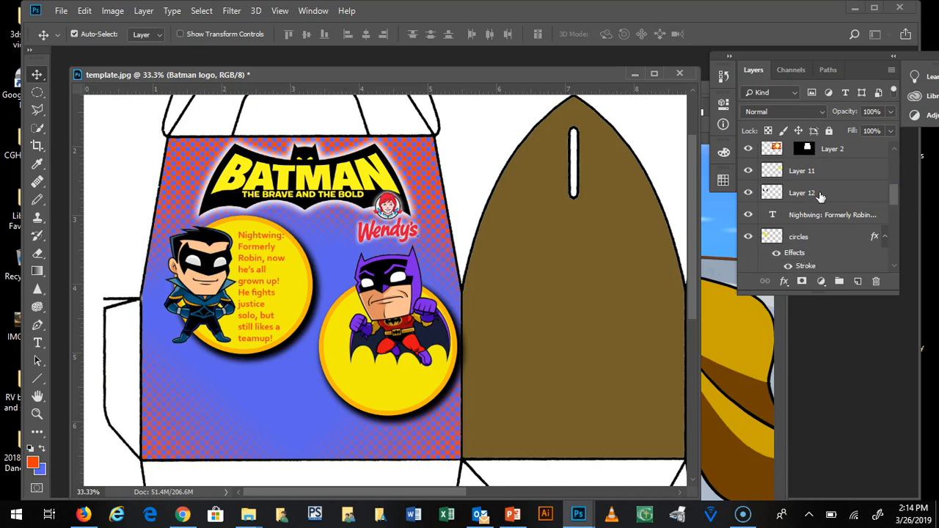
click(748, 170)
drag(750, 172, 749, 240)
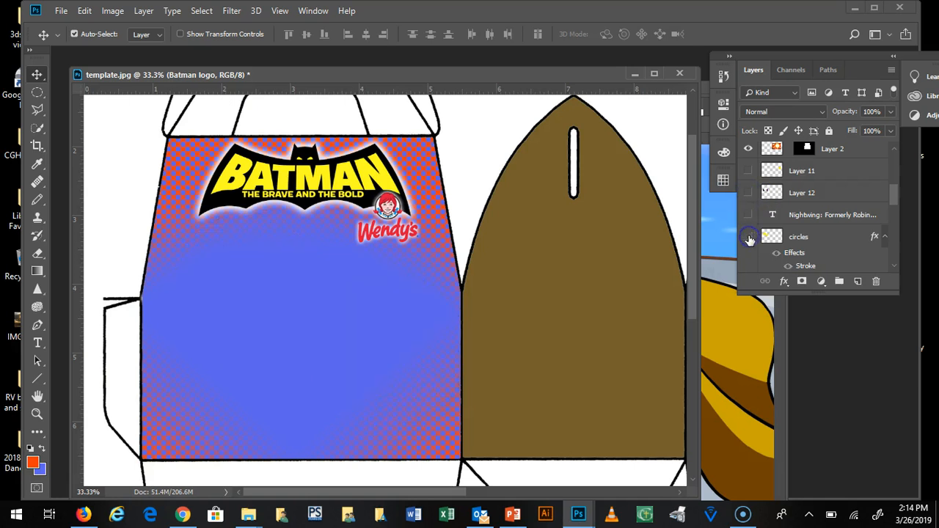
Hide the Wendy's logo, the Batman logo and the orange halftone dot pattern, leaving the front panel plain blue.
drag(892, 198, 893, 213)
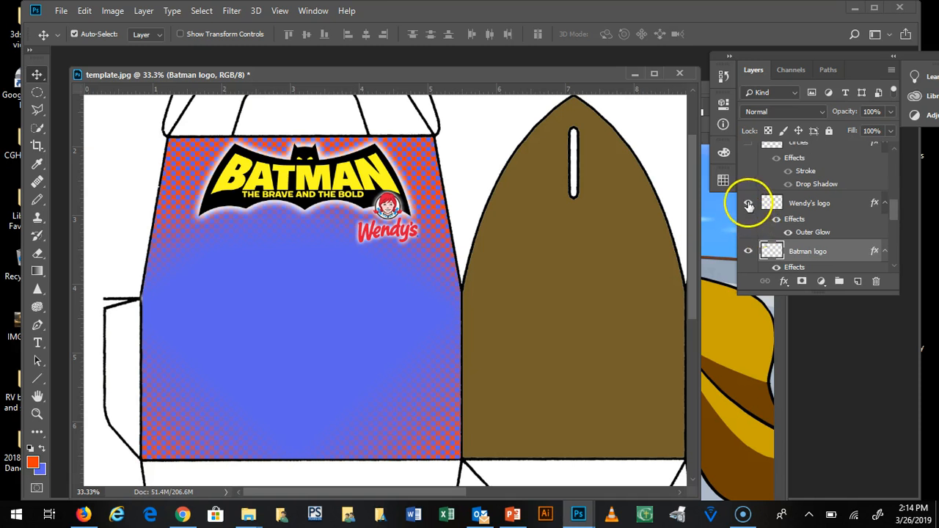
click(748, 204)
click(749, 251)
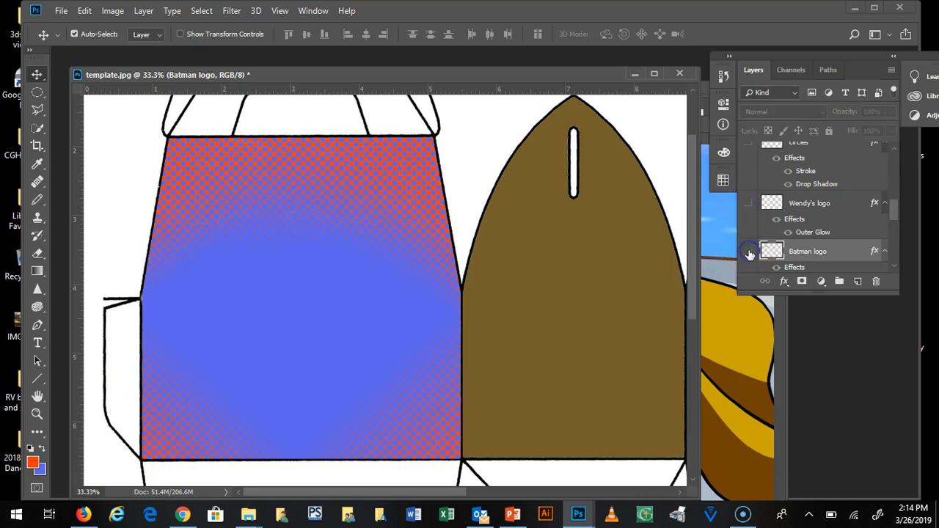
drag(893, 209, 904, 253)
click(749, 196)
drag(895, 241, 890, 183)
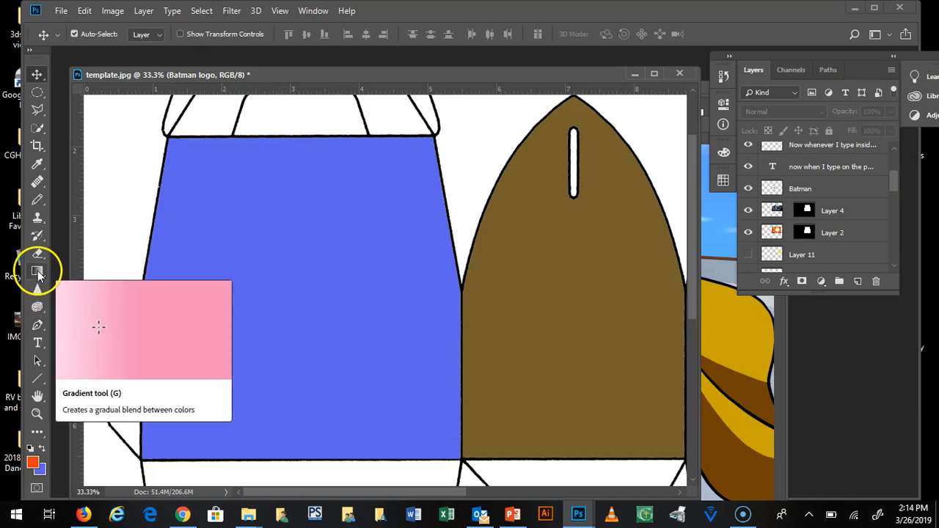
click(39, 327)
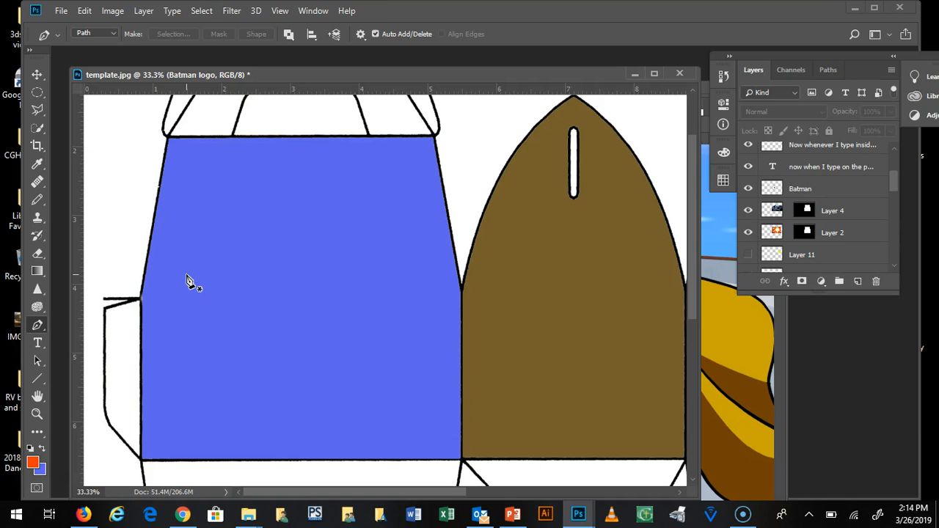
click(38, 307)
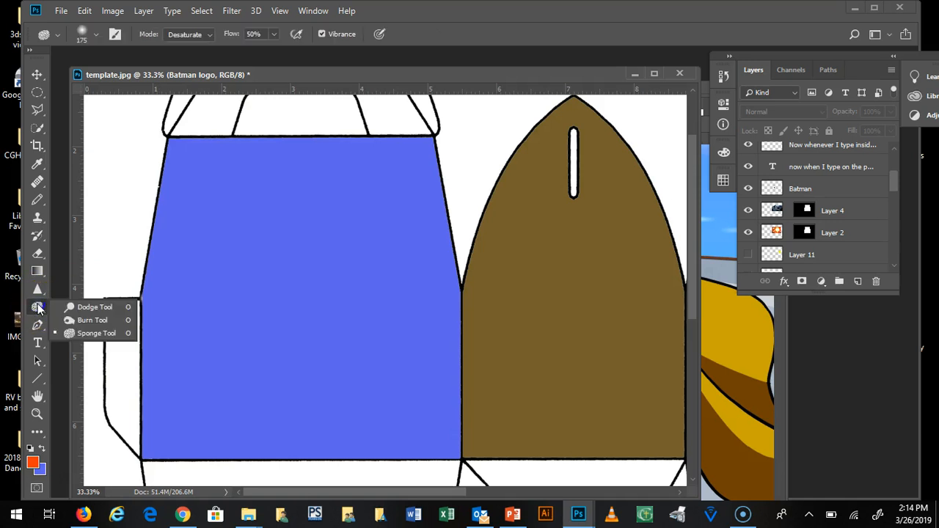
click(80, 333)
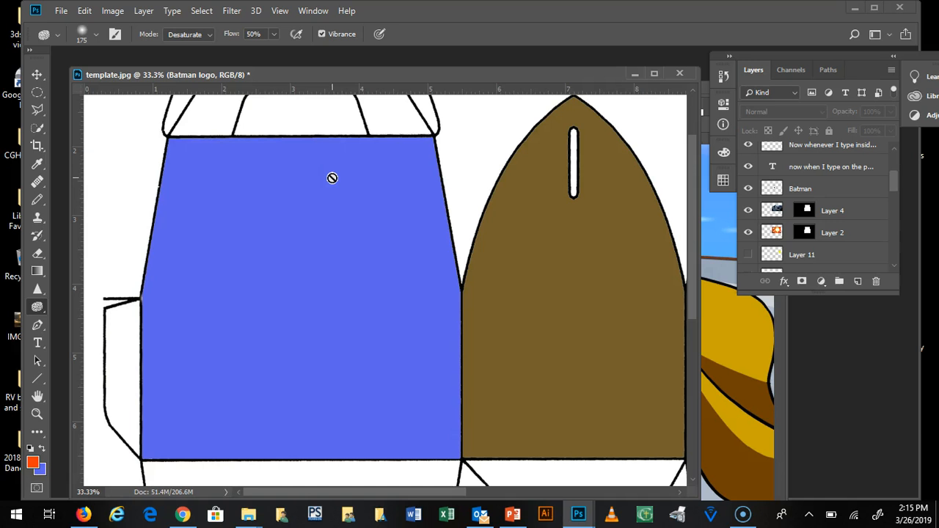
Draw a closed, curved five-point path with the Pen tool across the upper part of the brown panel.
click(37, 326)
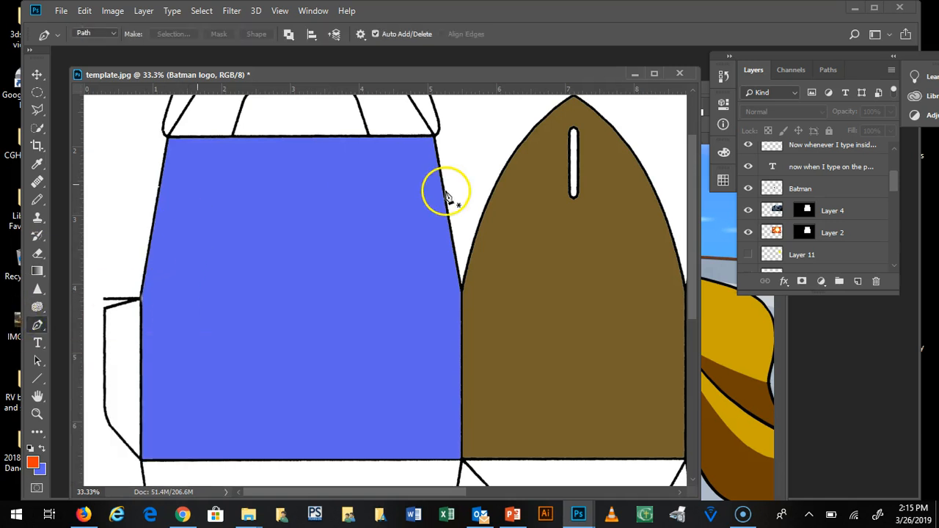
click(500, 238)
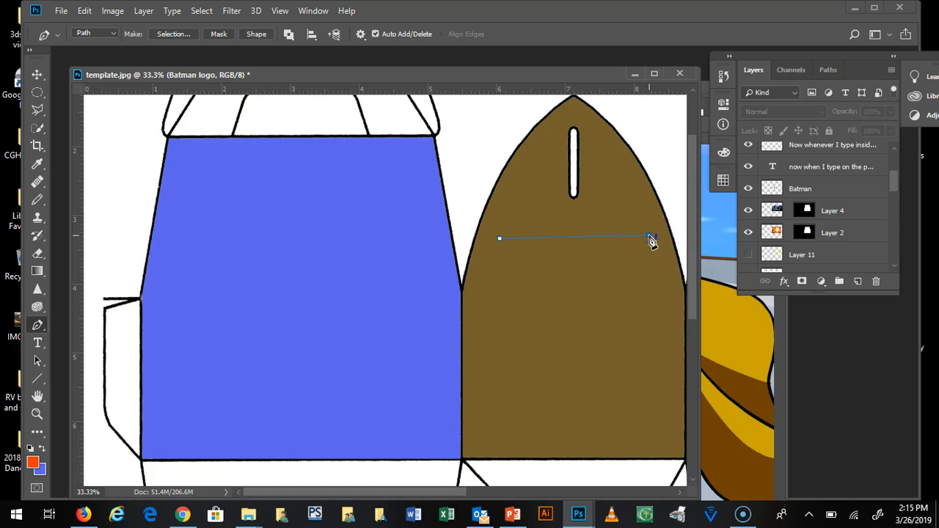
drag(650, 237, 666, 171)
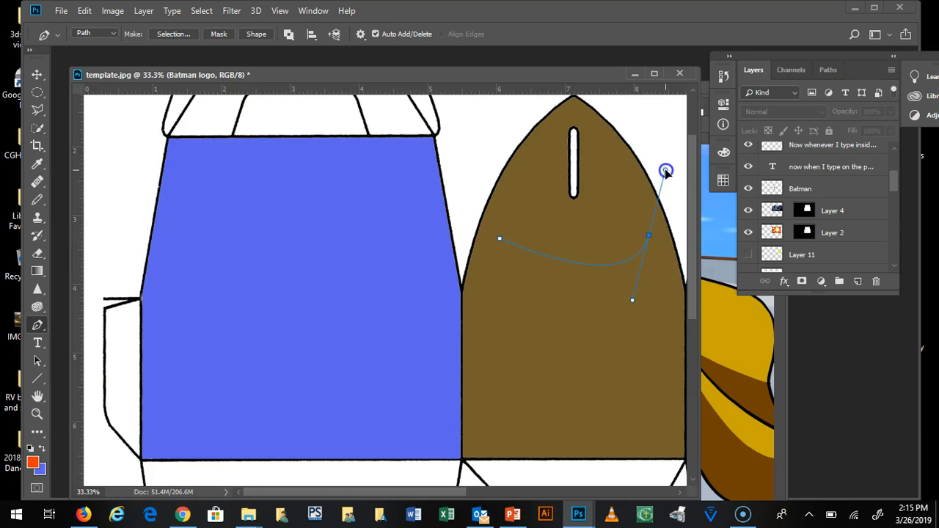
drag(666, 171, 681, 138)
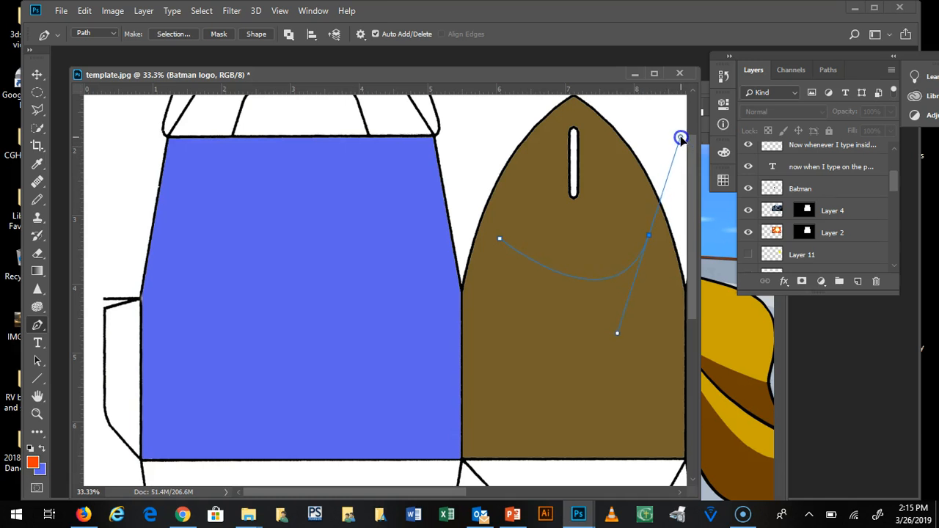
click(645, 241)
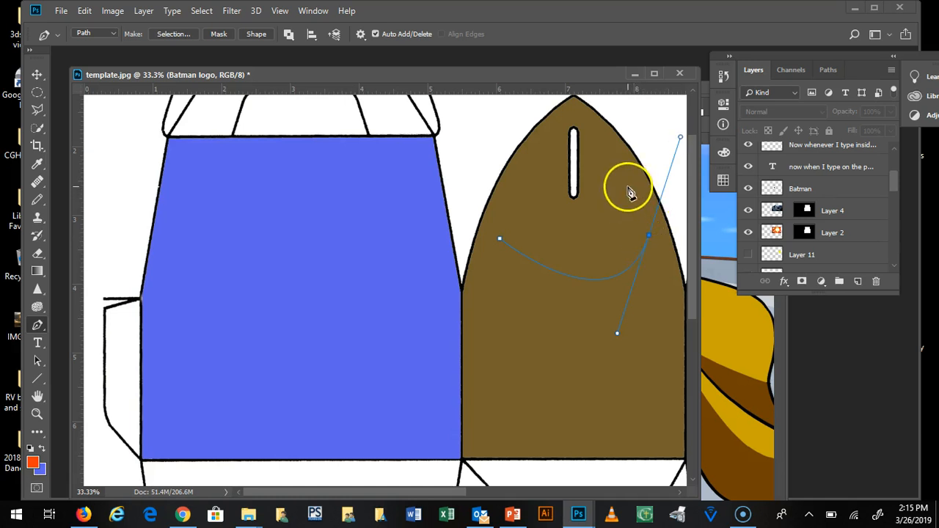
drag(629, 190, 621, 189)
drag(545, 183, 527, 166)
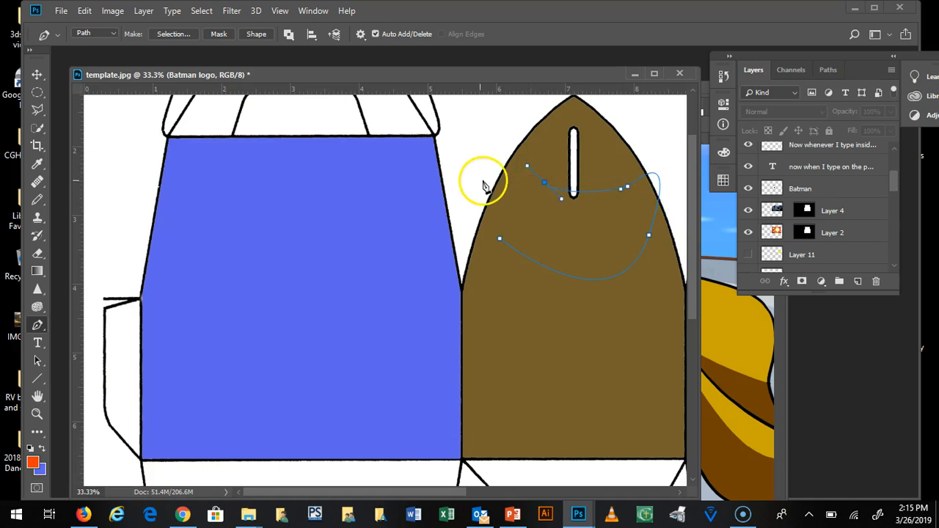
click(479, 180)
click(501, 242)
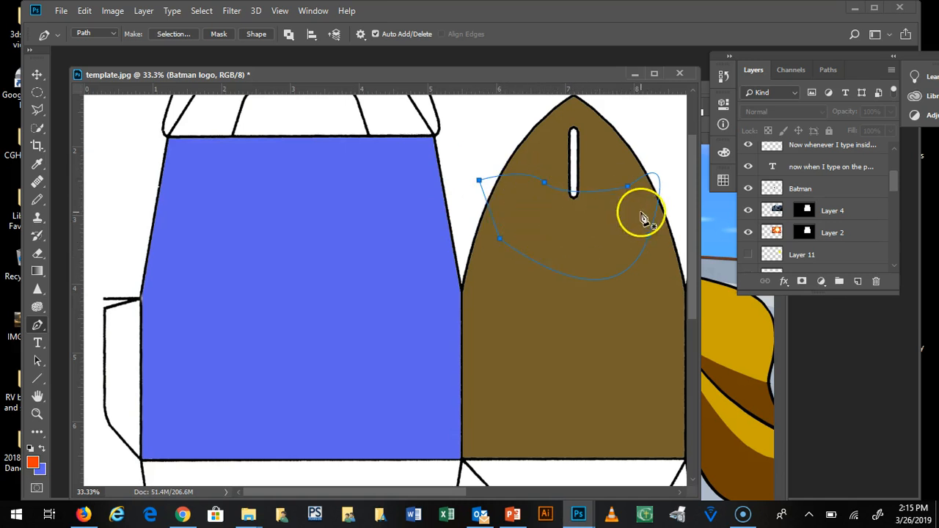
click(544, 182)
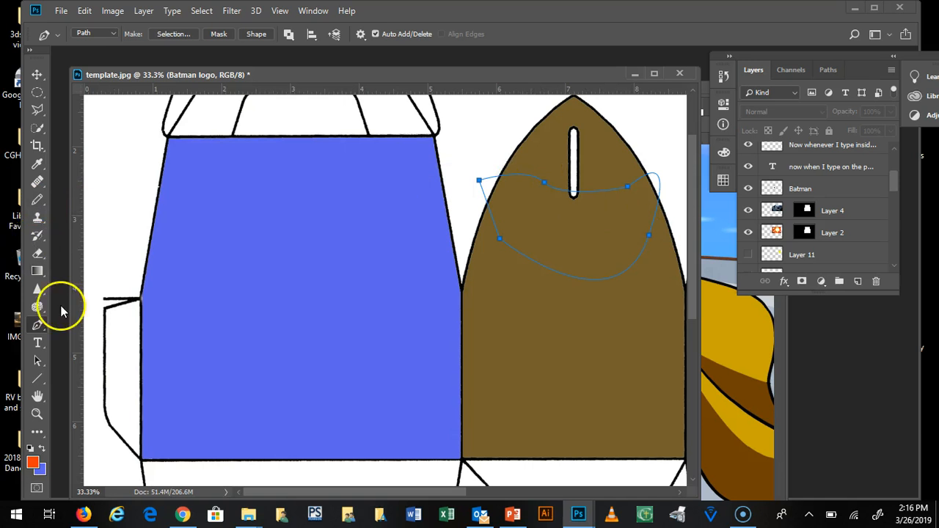
right_click(530, 181)
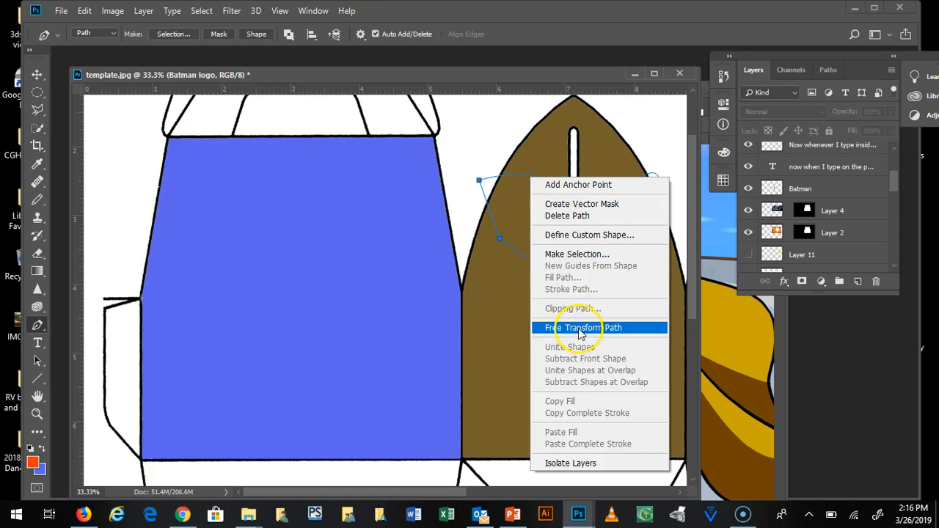
click(477, 71)
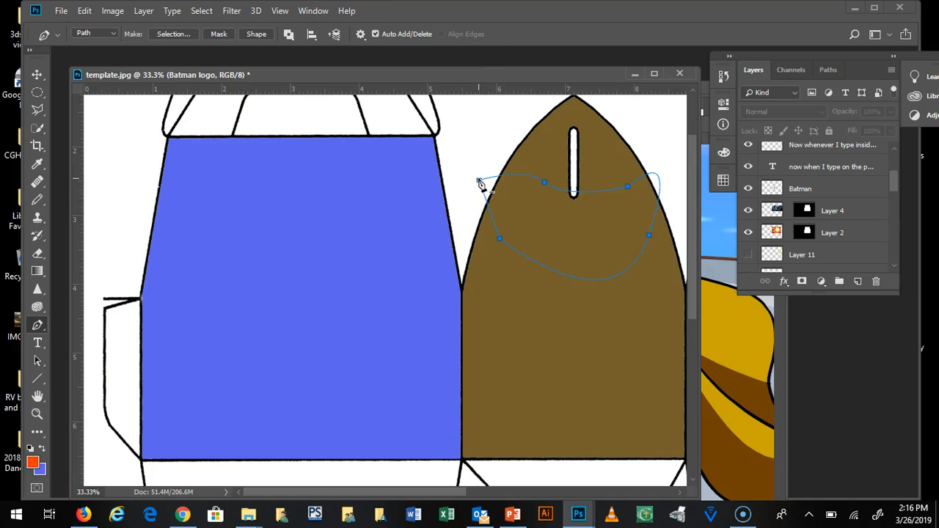
Add the filler text "dfghfghfghf" along the closed path with the Horizontal Type tool.
click(38, 345)
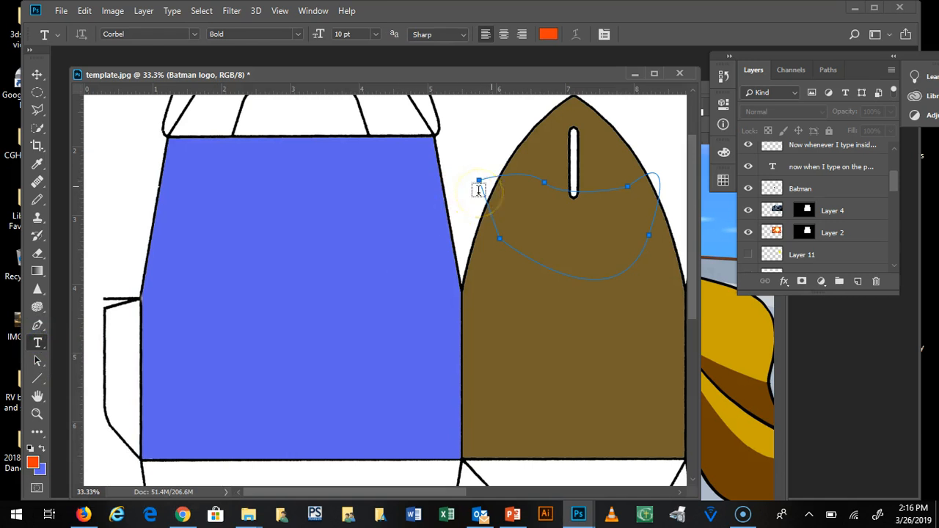
click(516, 174)
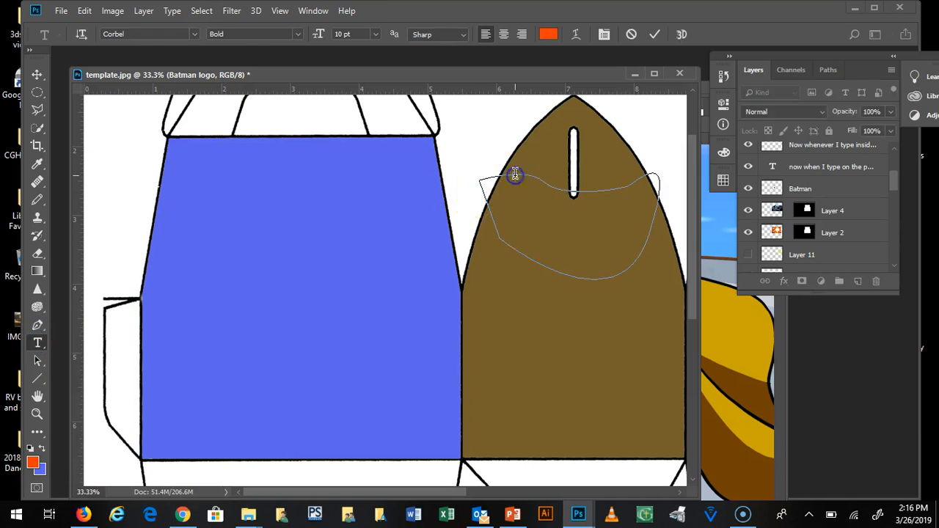
text(dfghfghfghf)
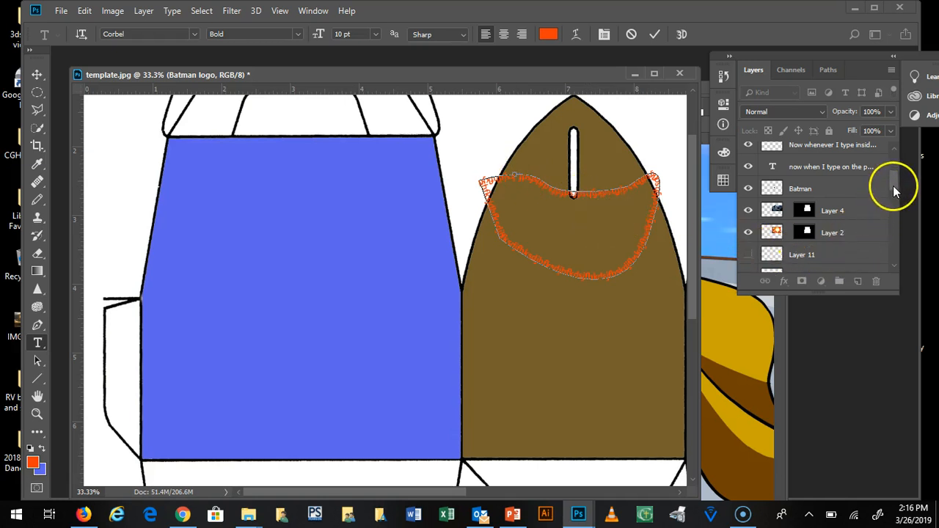
Delete the text layer that runs along the path.
drag(893, 186, 902, 226)
click(749, 170)
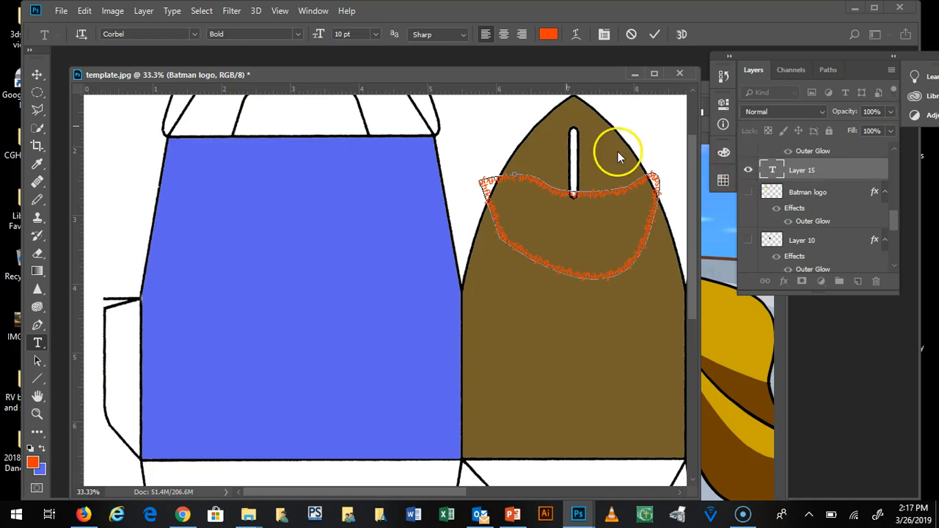
drag(531, 70, 527, 64)
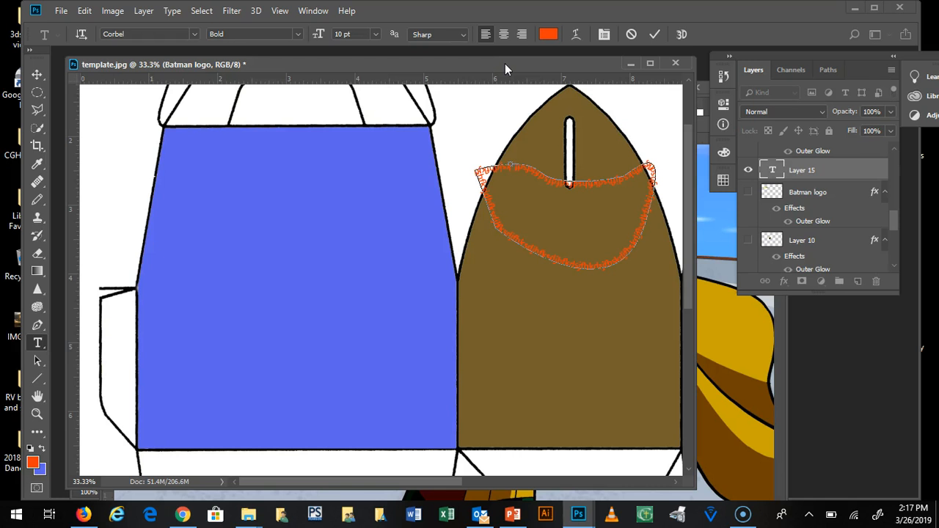
click(841, 170)
drag(842, 170, 878, 287)
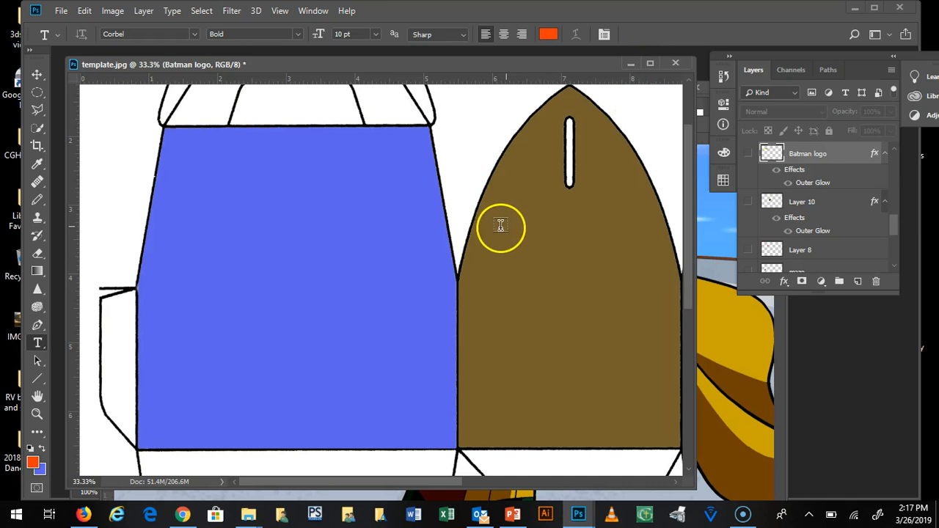
Draw a rectangular paragraph text box in the middle of the brown panel with the Horizontal Type tool.
right_click(40, 345)
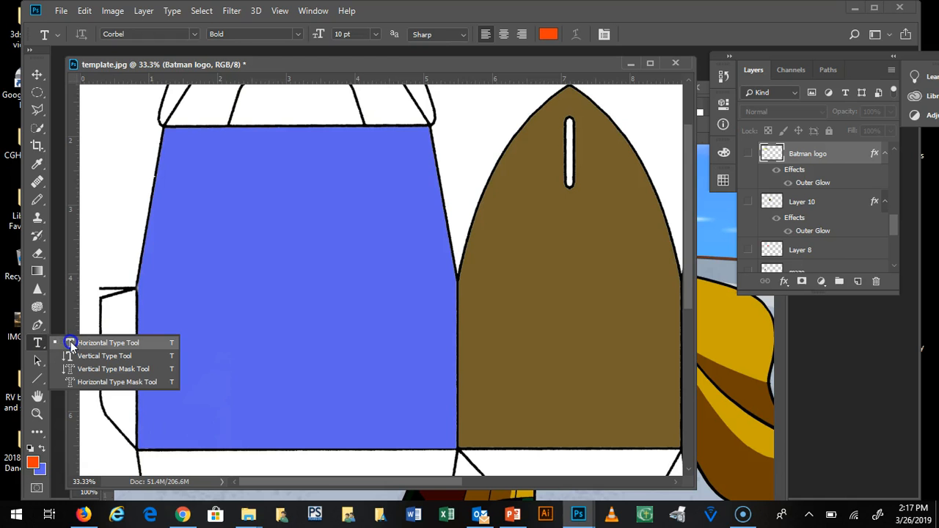
click(70, 343)
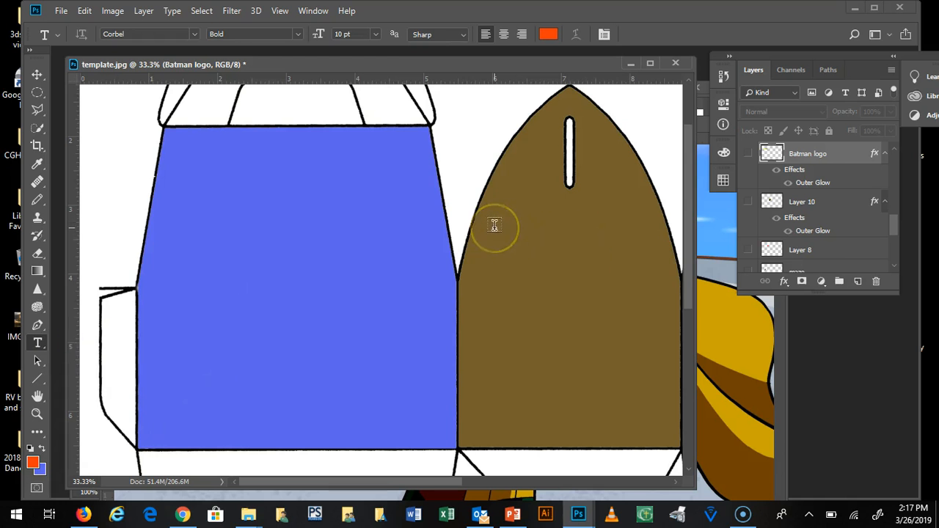
drag(495, 227, 646, 403)
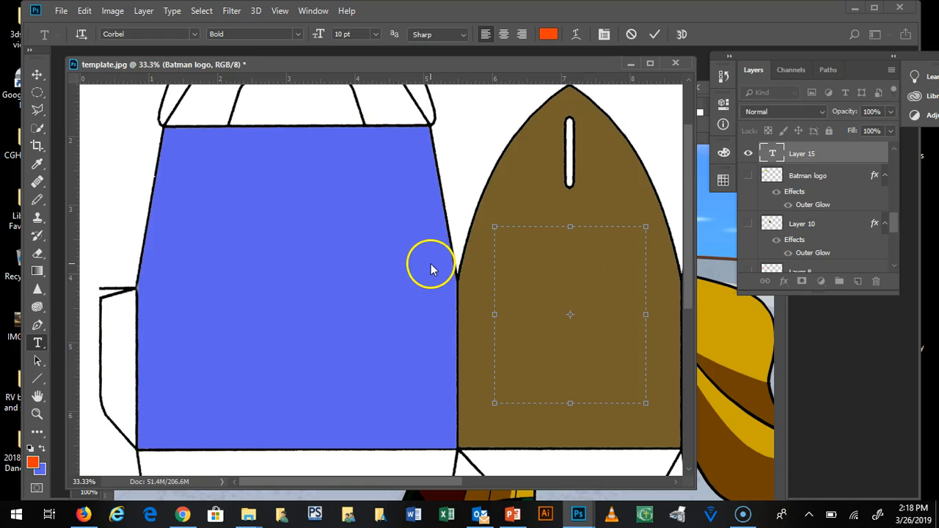
Set the text color to yellow for the new text box.
click(549, 35)
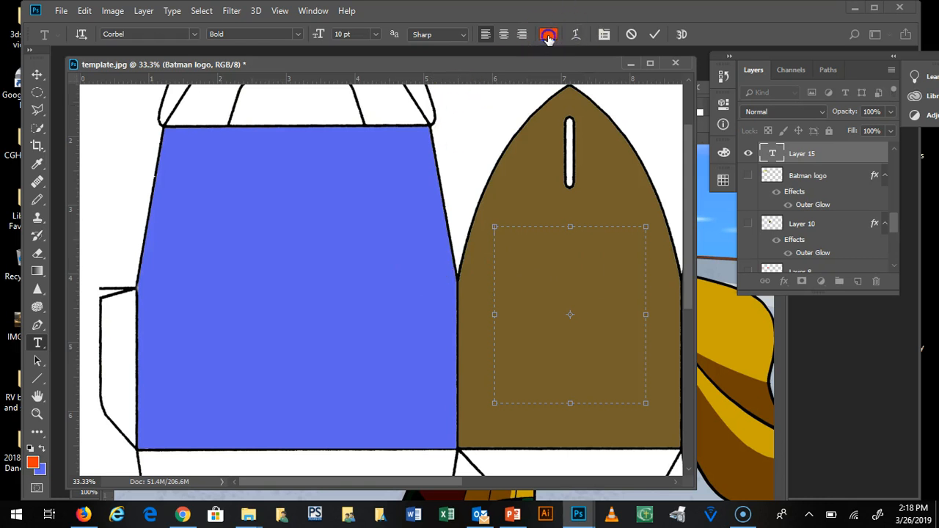
click(478, 243)
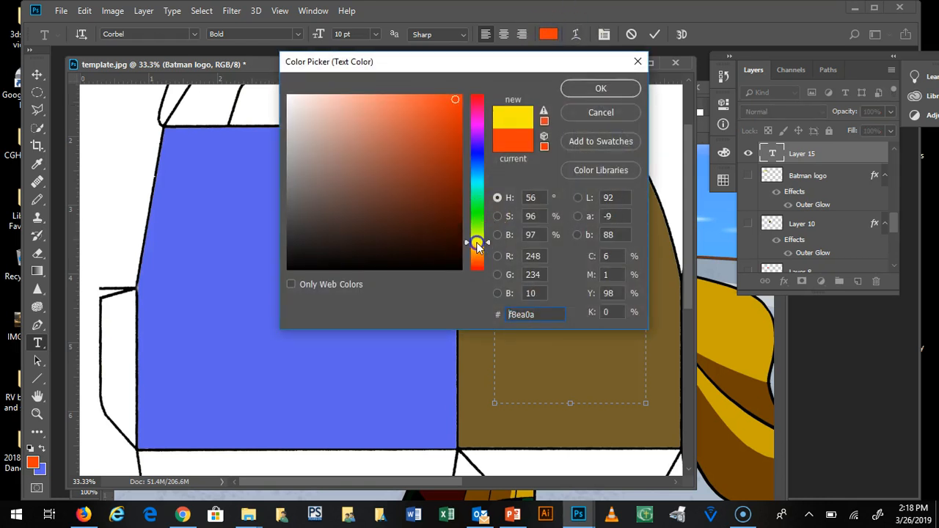
click(583, 90)
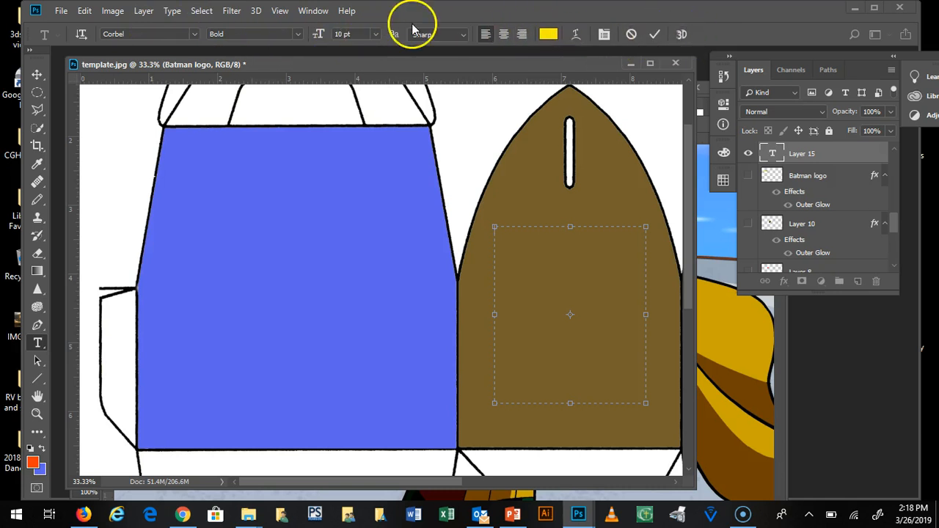
Try the Eras Bold ITC font for the text box, and set the font to Corbel Regular.
click(195, 35)
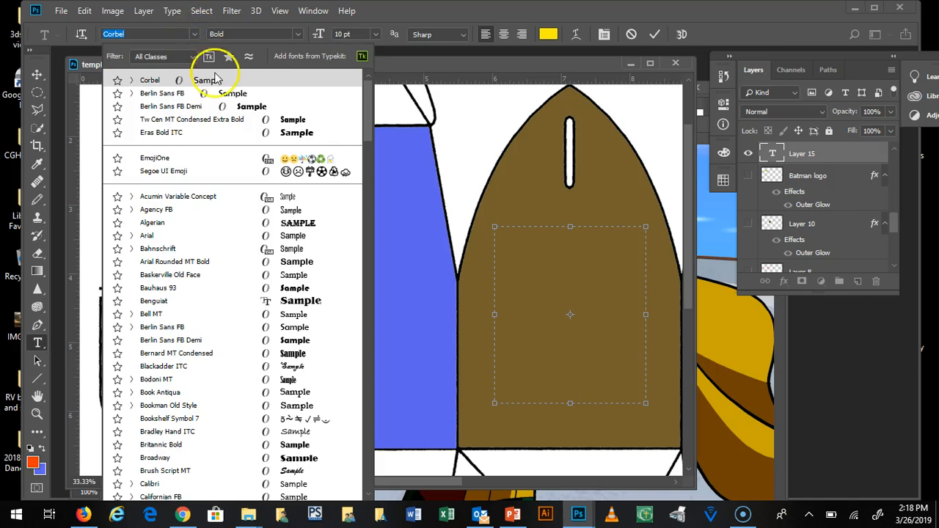
click(297, 135)
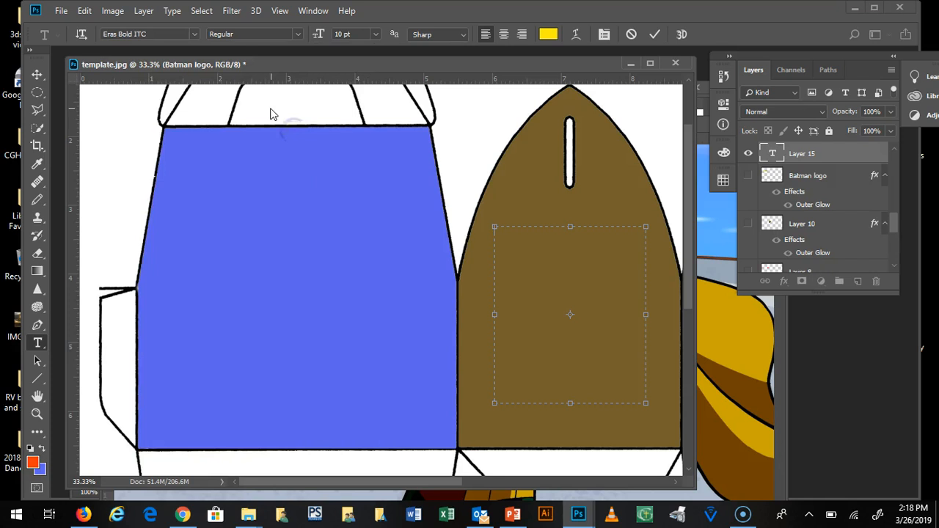
click(195, 34)
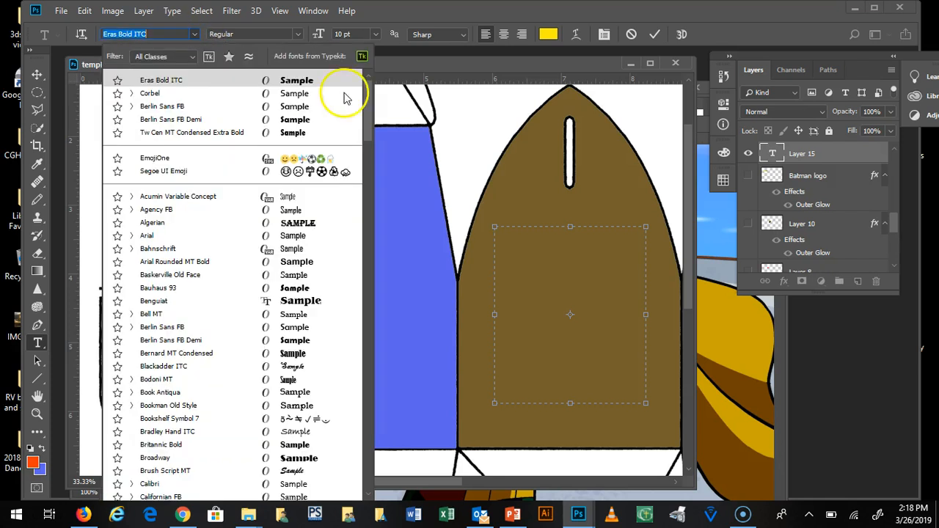
drag(367, 99, 345, 103)
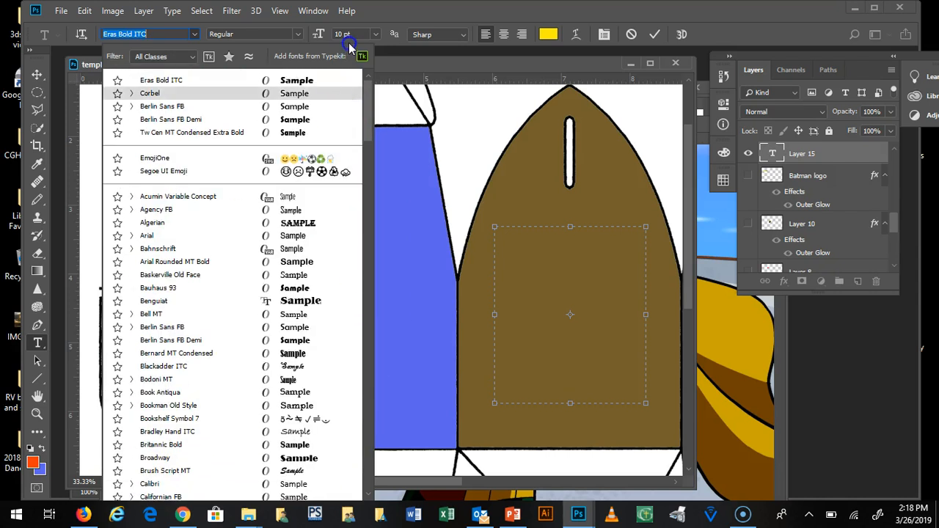
click(411, 10)
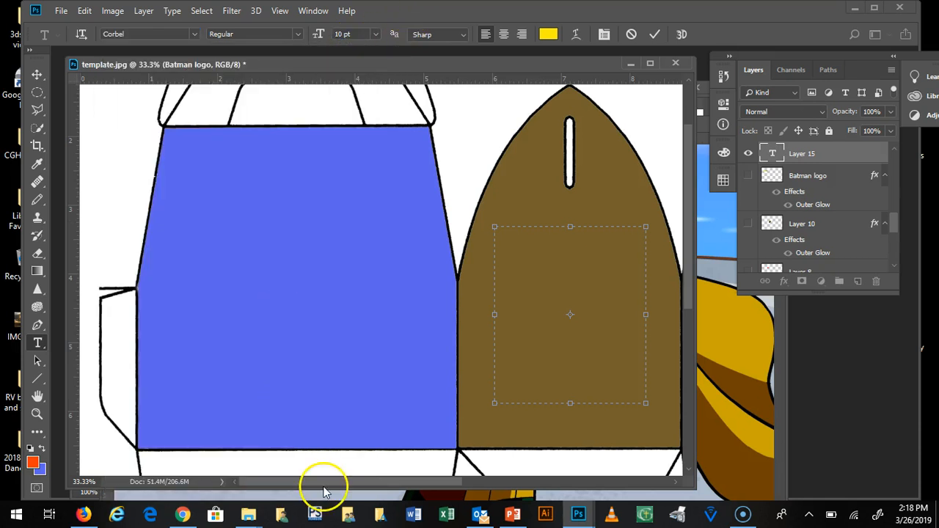
Switch to File Explorer and look through the Happy Box Image resources folder and its happymeal_assets subfolder for the comic fonts.
mouse_move(253, 519)
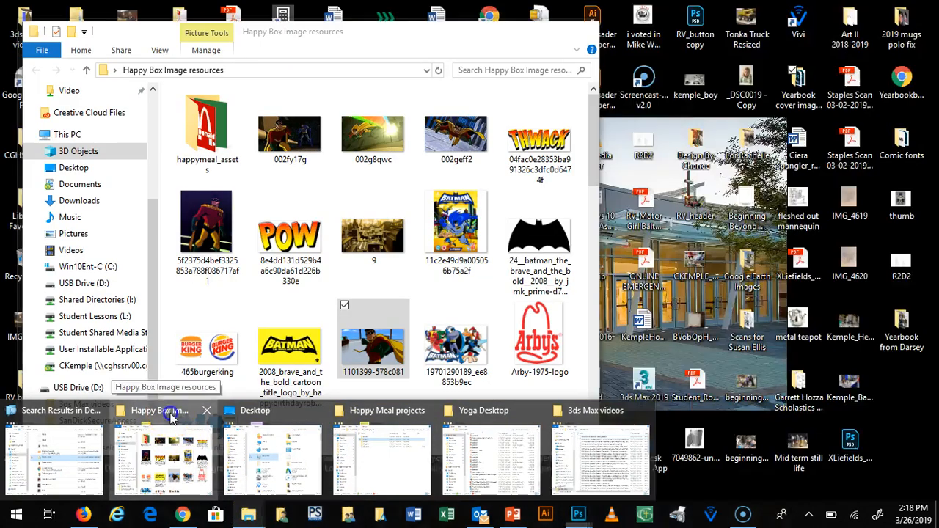
click(170, 417)
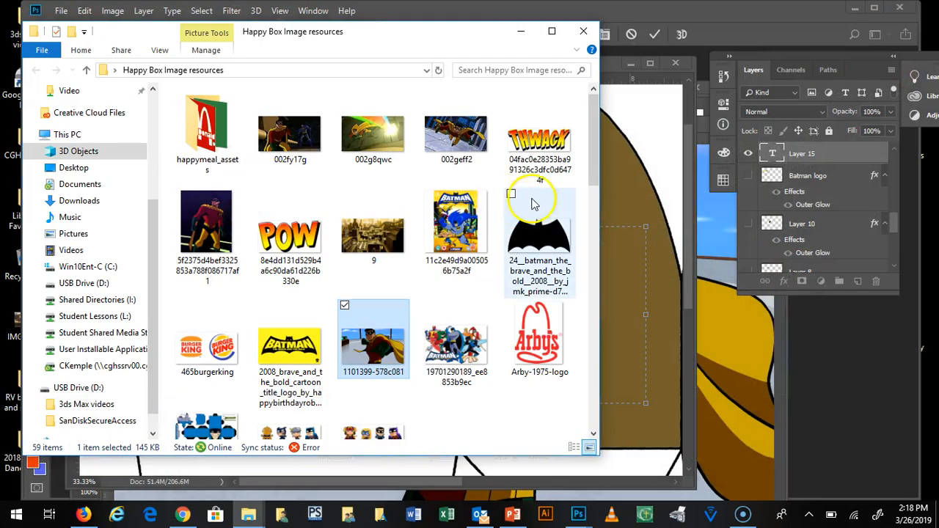
drag(593, 167, 599, 120)
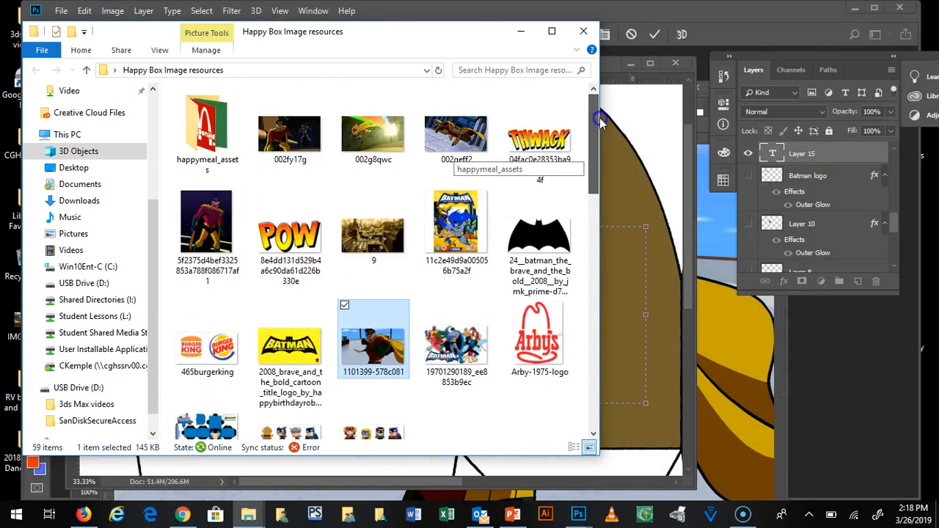
double_click(205, 139)
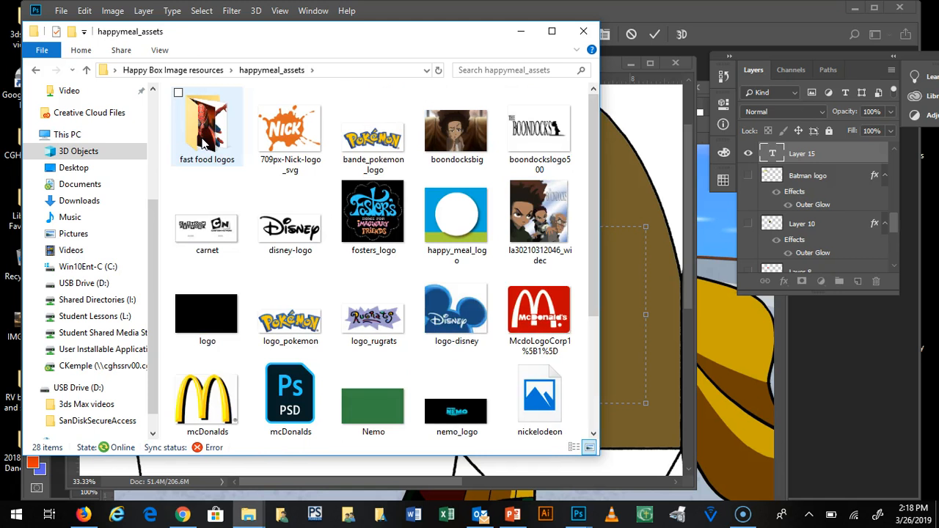
click(85, 70)
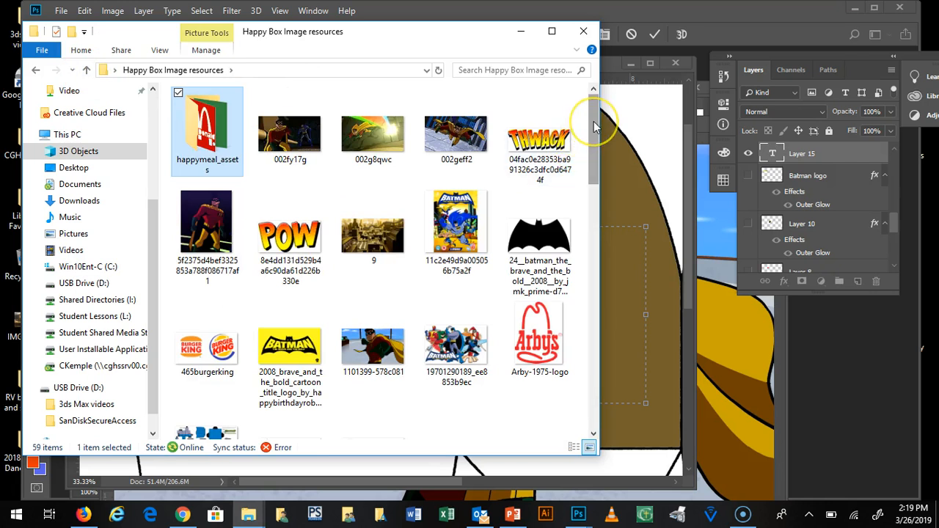
drag(594, 121, 629, 353)
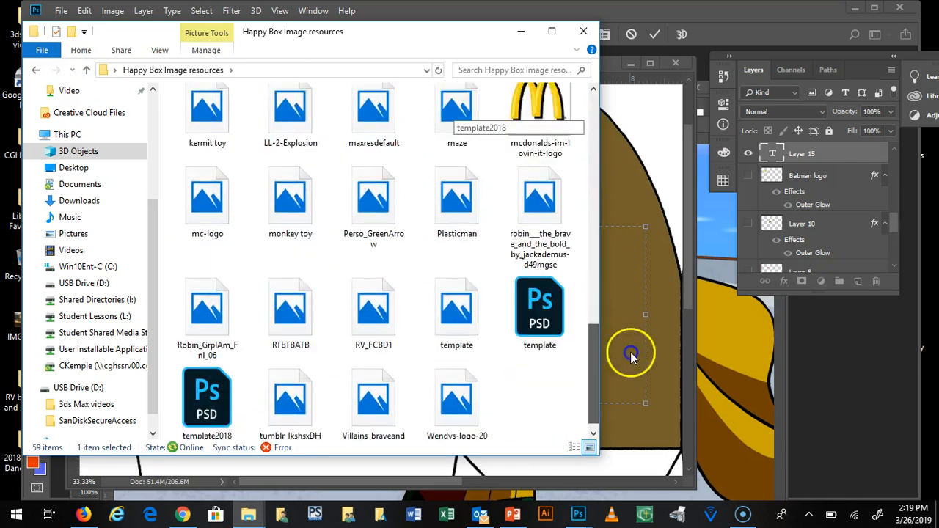
drag(635, 387, 587, 44)
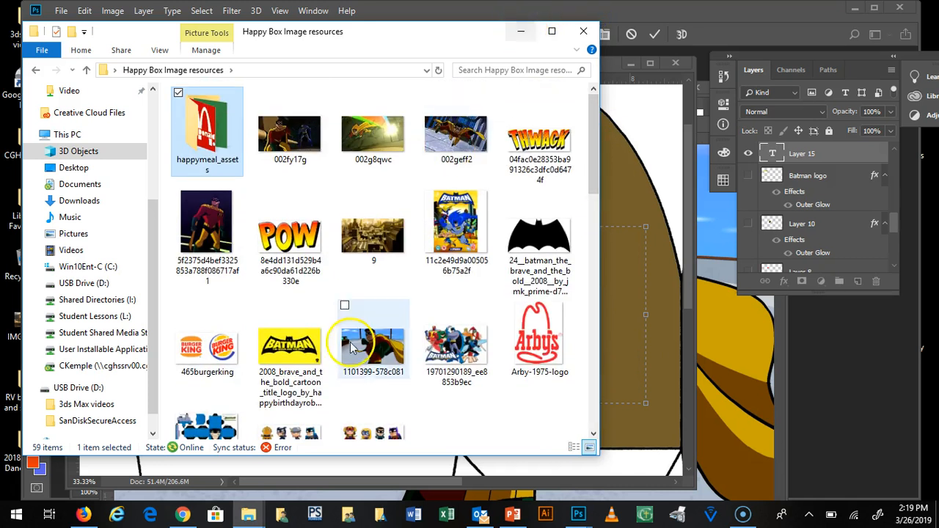
click(521, 31)
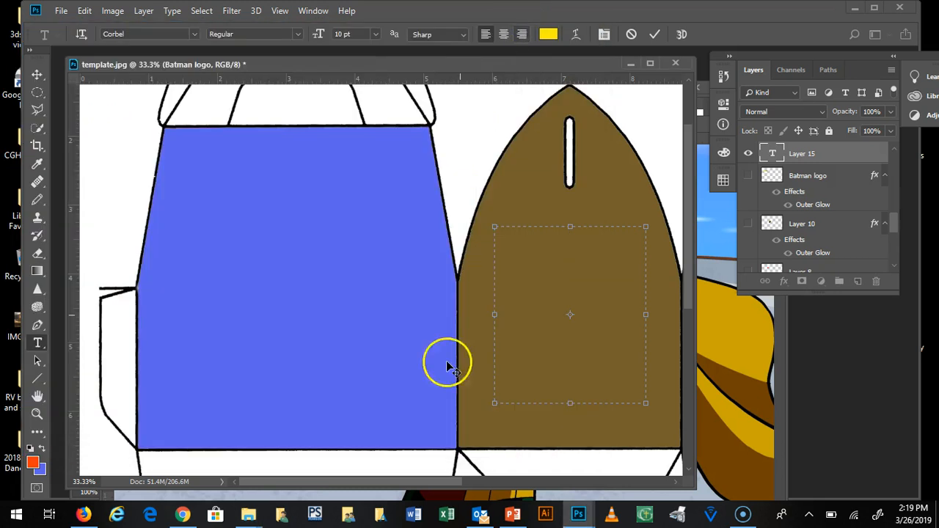
Open the Comic fonts folder inside the teacher's personal folder on the Student Lessons (L:) drive in File Explorer.
click(381, 516)
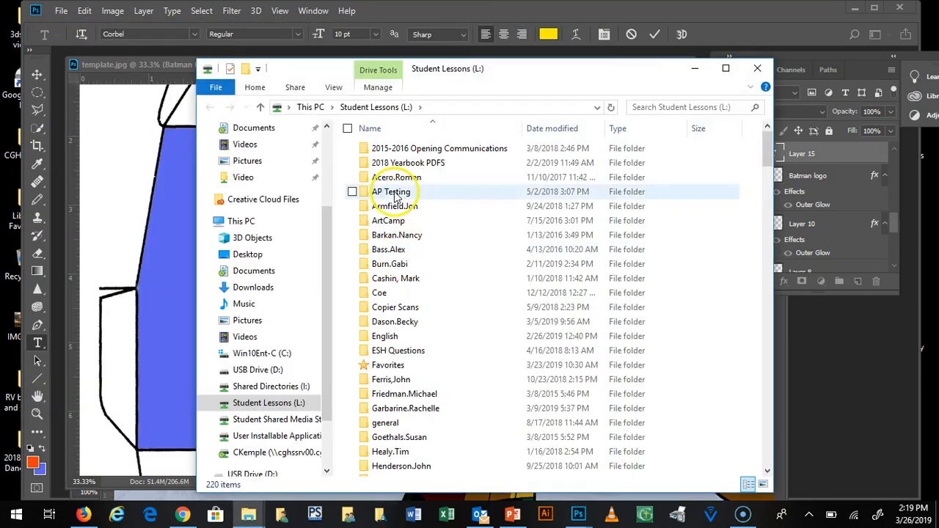
drag(768, 151, 772, 191)
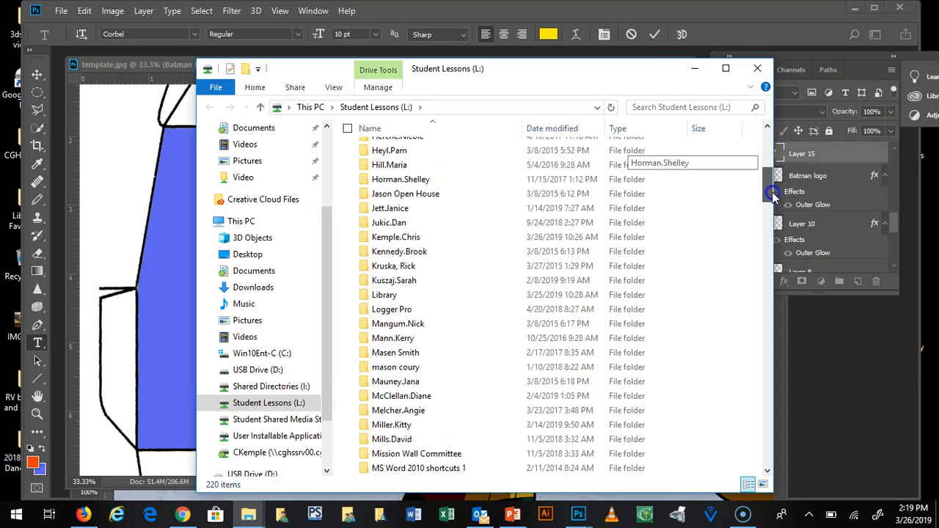
double_click(363, 238)
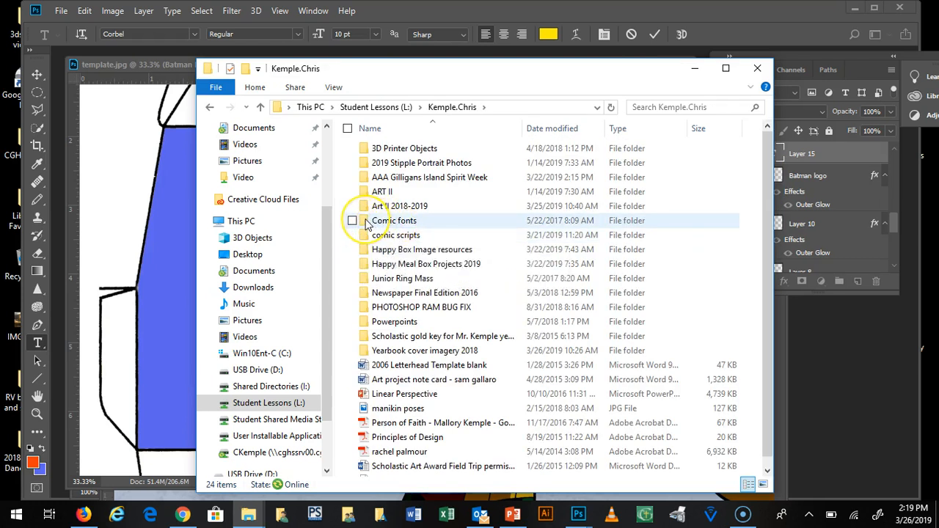
double_click(367, 222)
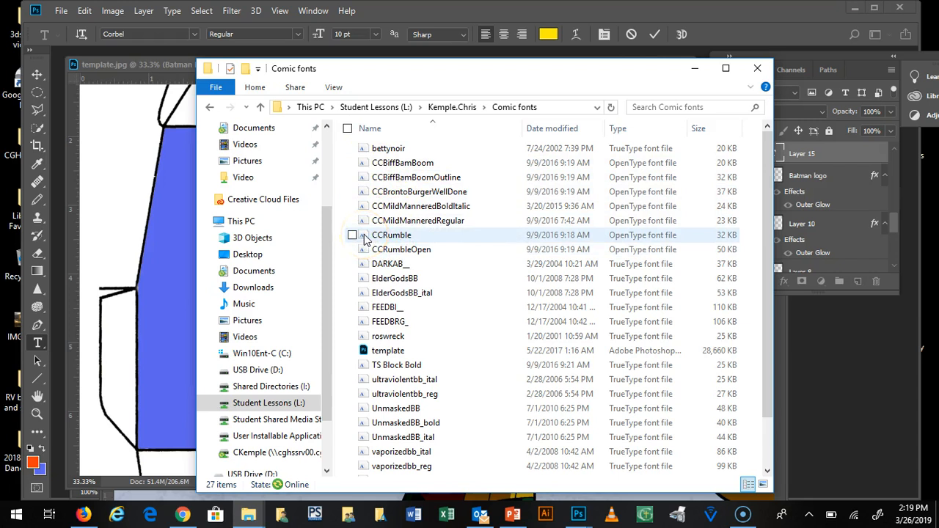
Install the CCRumble OpenType font from the Comic fonts folder and return to the template in Photoshop.
double_click(365, 239)
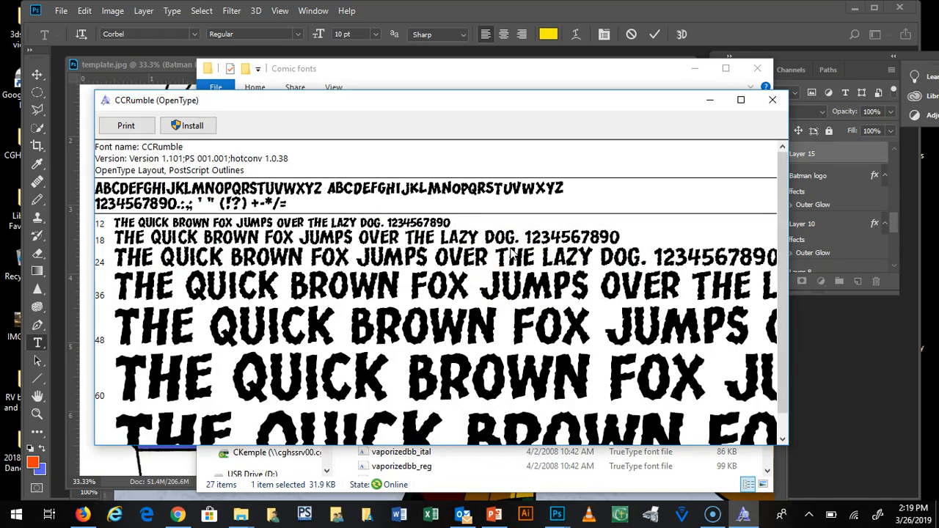
click(193, 126)
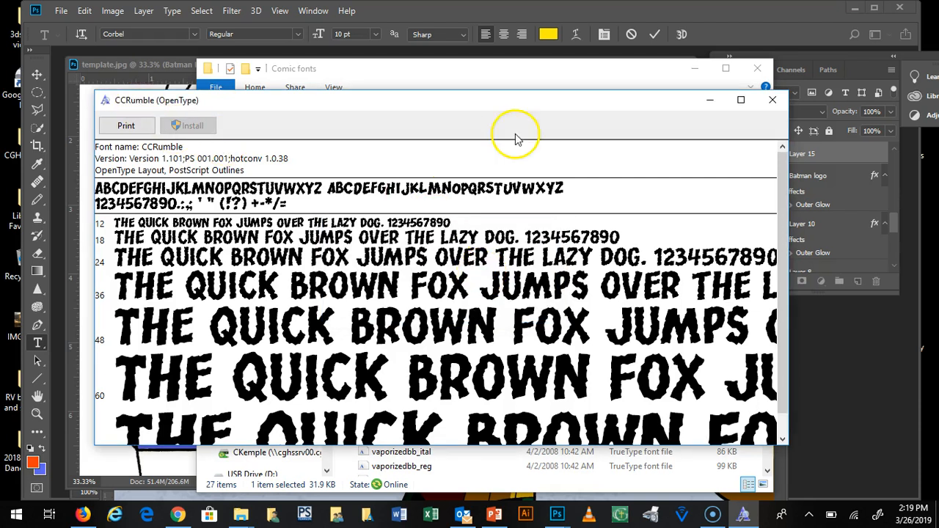
click(770, 99)
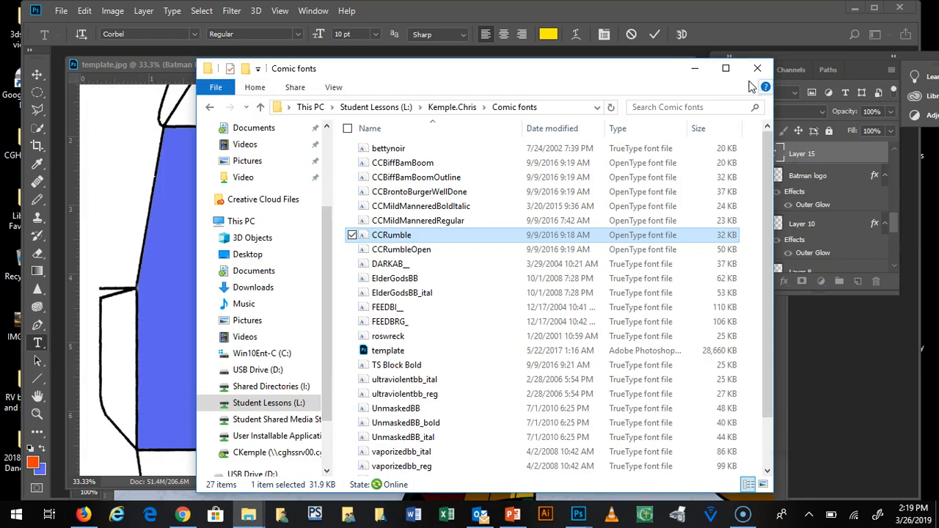
click(694, 68)
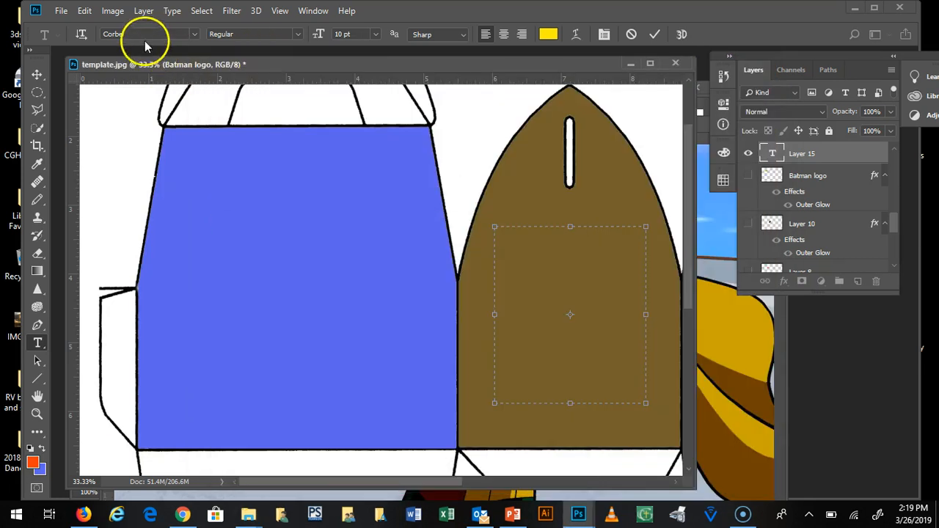
Set the font of the empty text box on the brown panel to CCRumble.
click(195, 34)
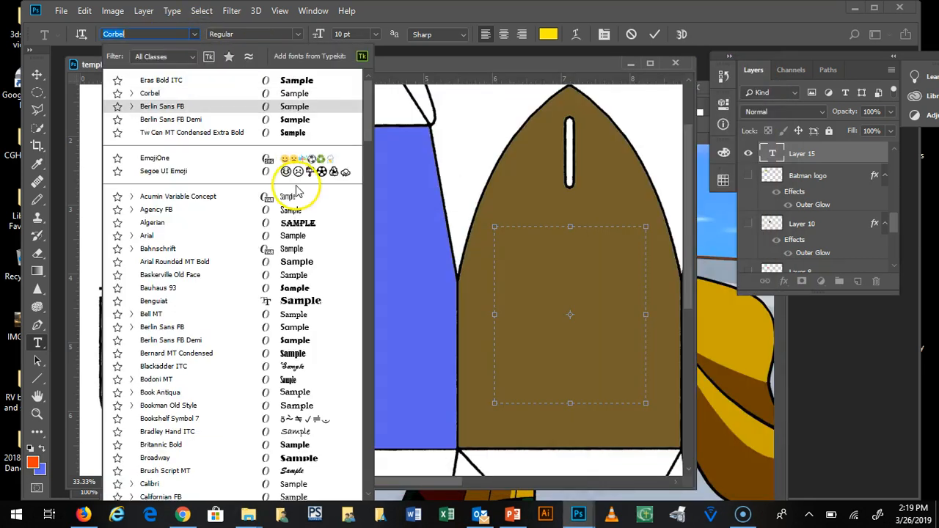
scroll(368, 132, down, 7)
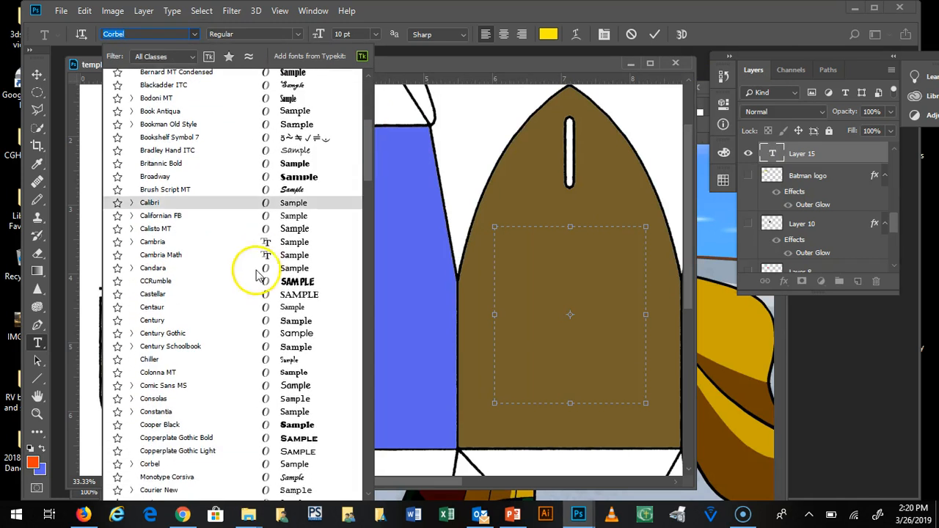
click(289, 286)
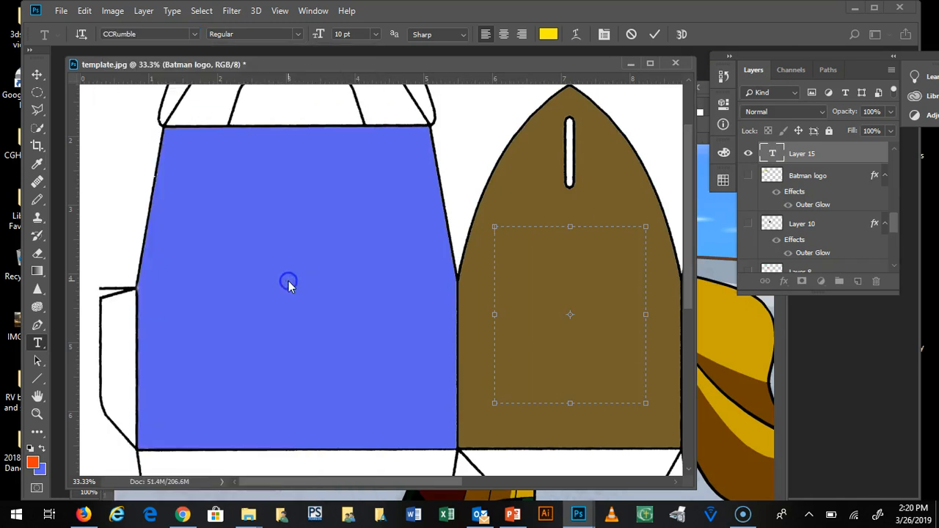
Try the test text "ddd" in the text box on the brown panel.
click(510, 263)
click(513, 242)
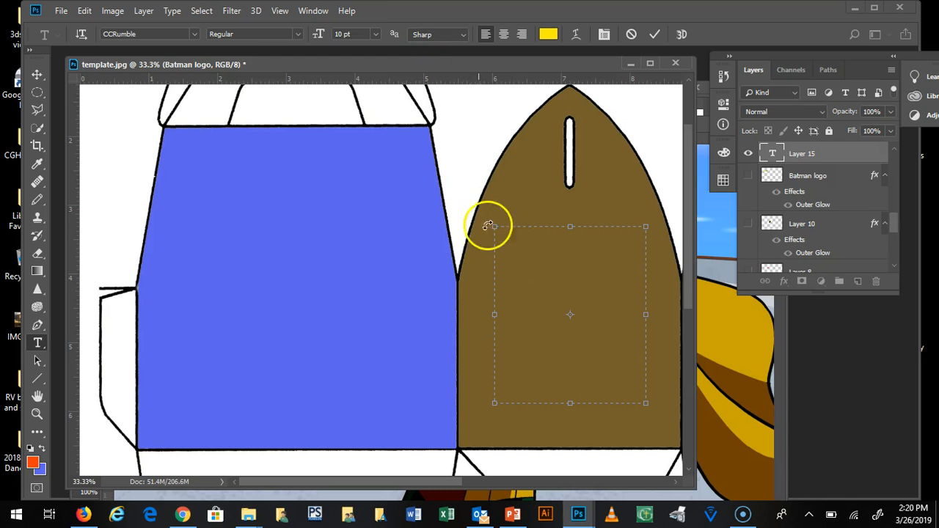
text(ddd)
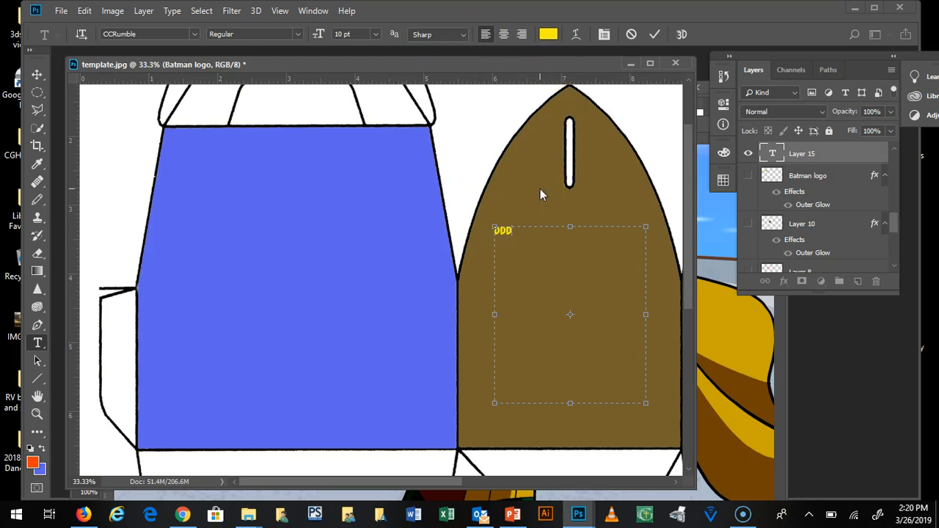
click(520, 235)
Set the font size to 36 pt and enter "boom goes the dynamite" in the text box.
click(376, 33)
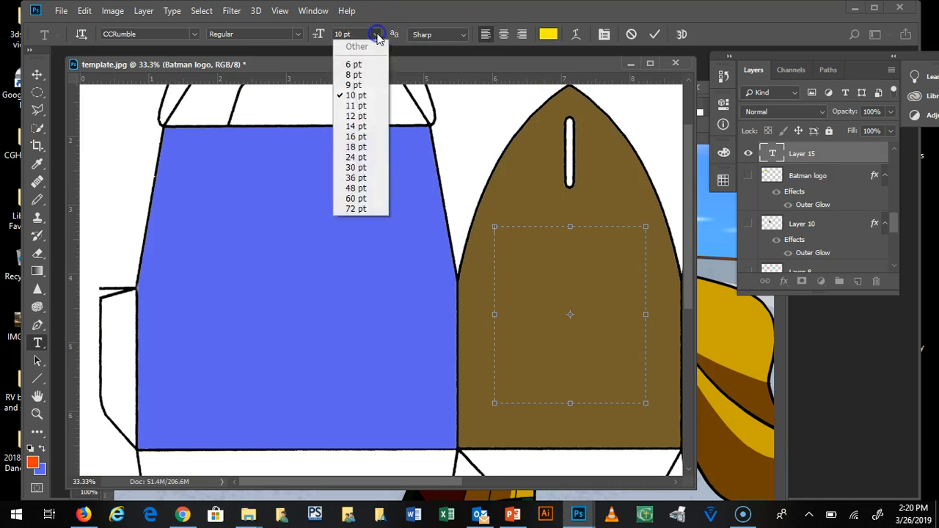
click(356, 178)
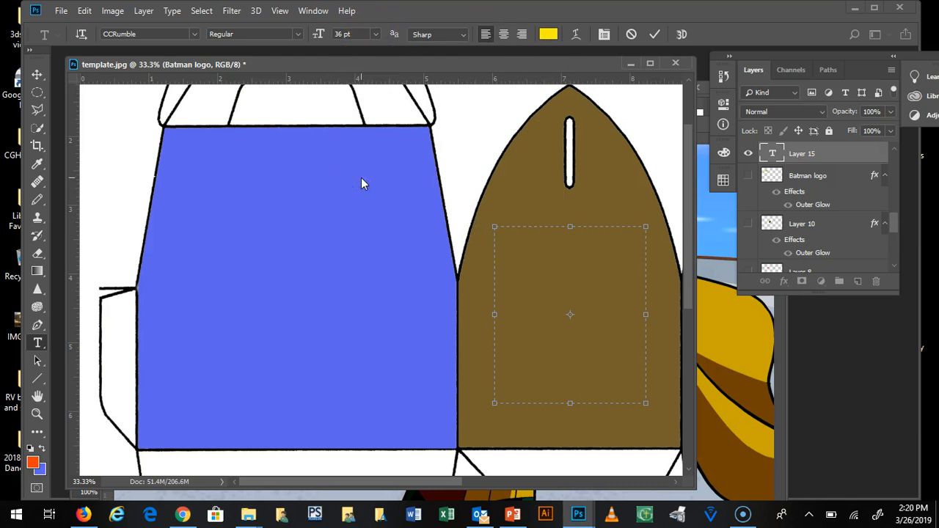
text(boo)
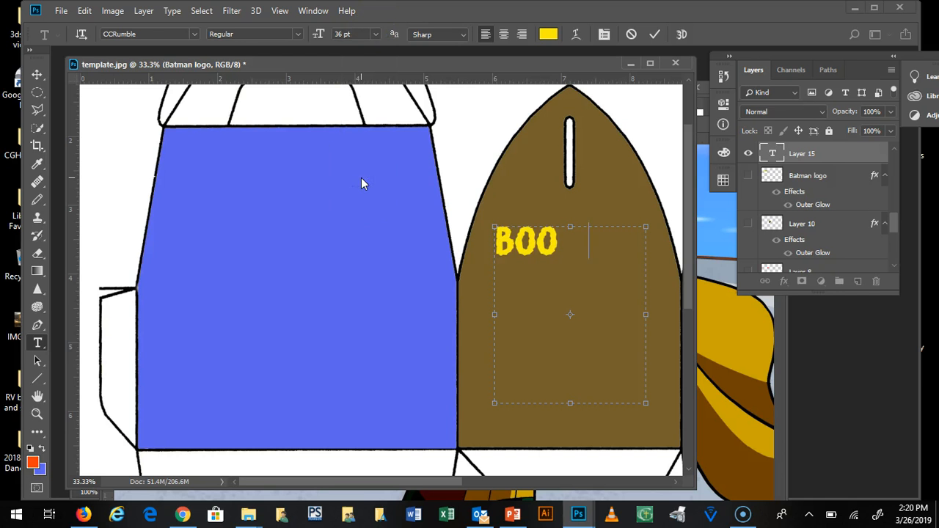
text(m)
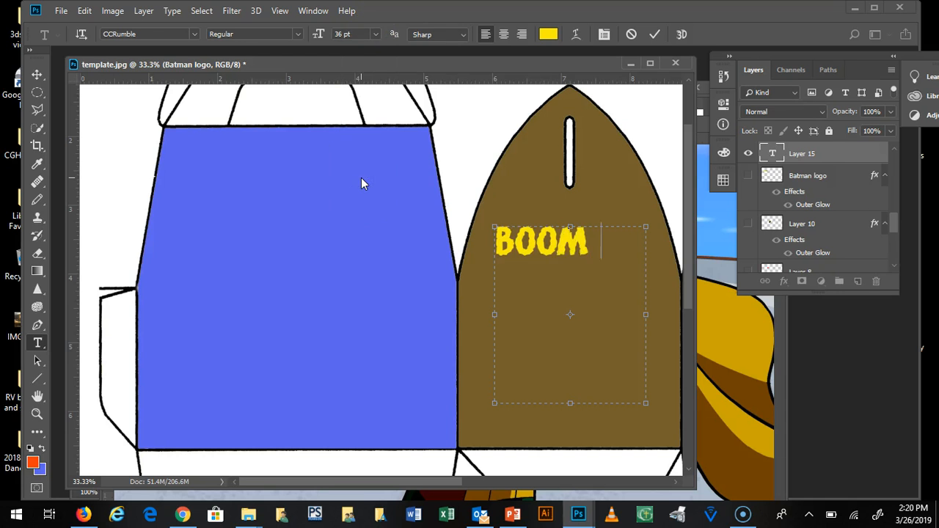
text( goe)
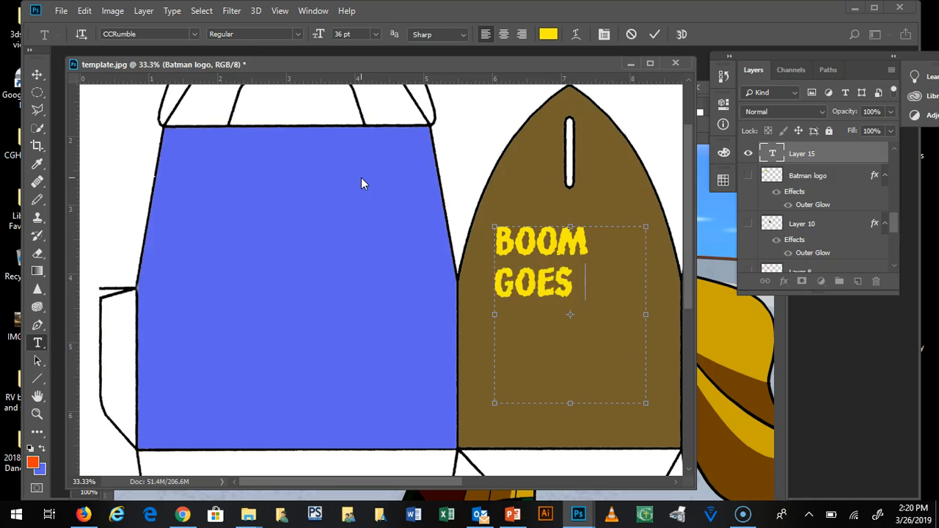
text(s the)
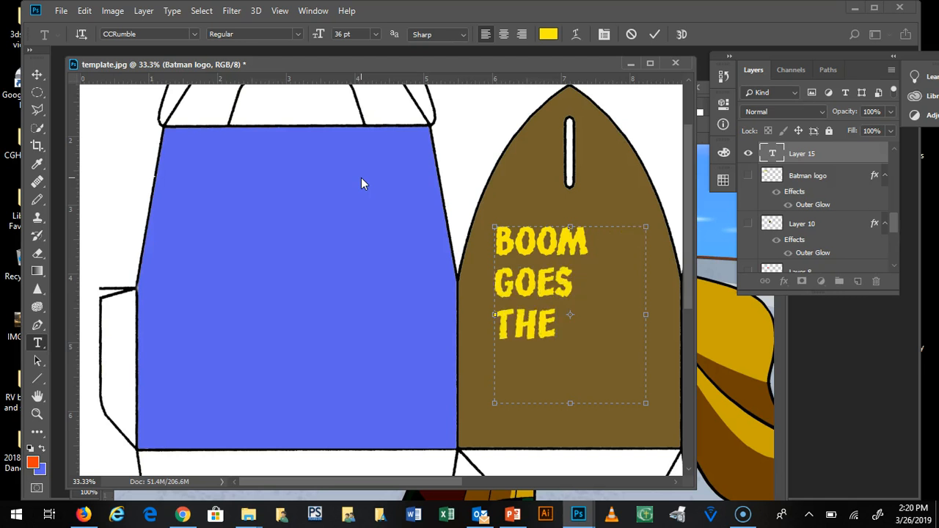
text( dynami)
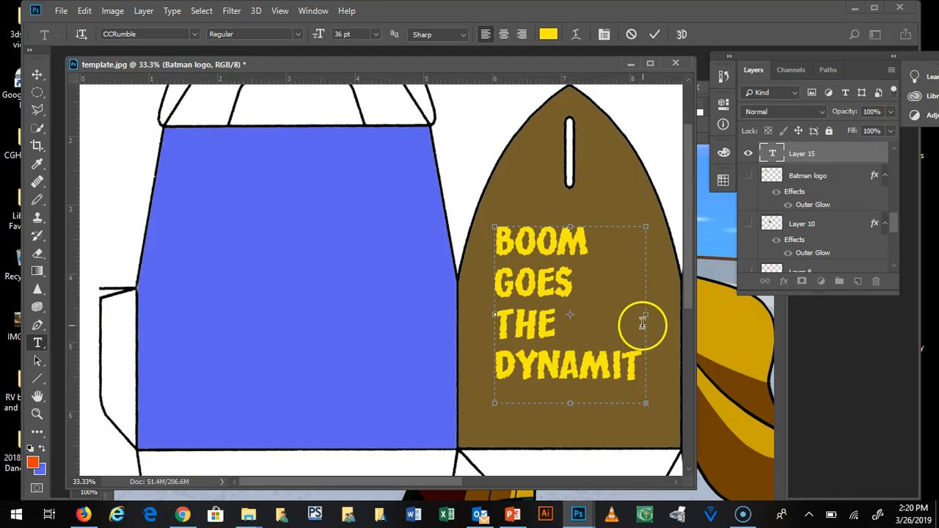
Widen the text box on both sides to fit DYNAMITE on one line, and center-align all its text after trying right alignment.
drag(650, 317, 663, 323)
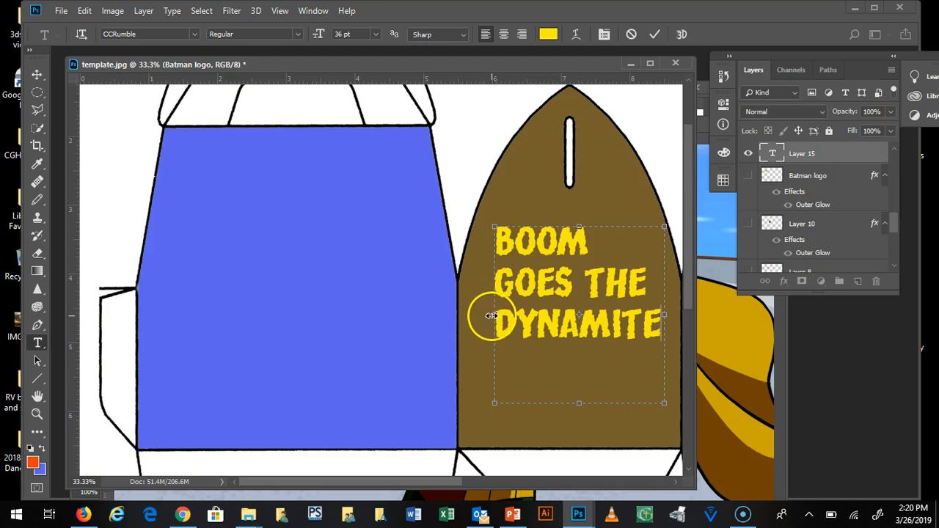
drag(489, 318, 479, 314)
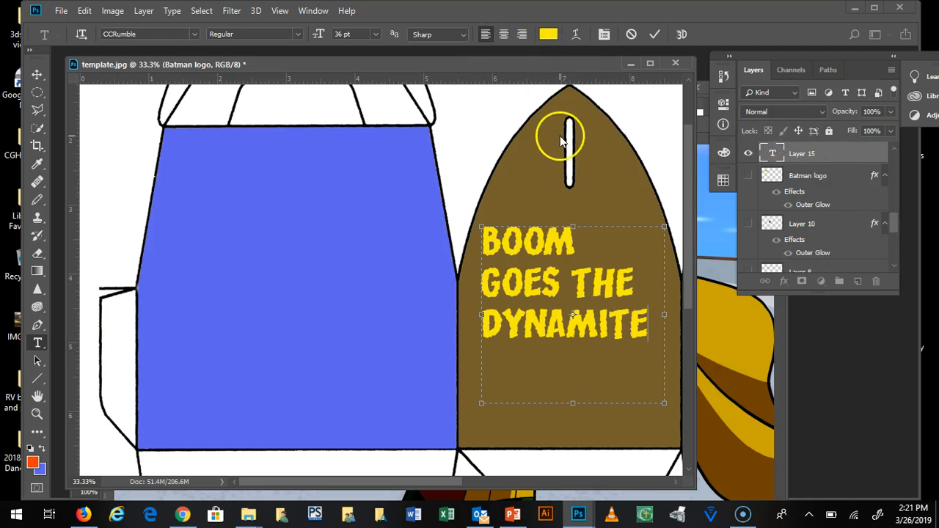
drag(652, 331, 478, 248)
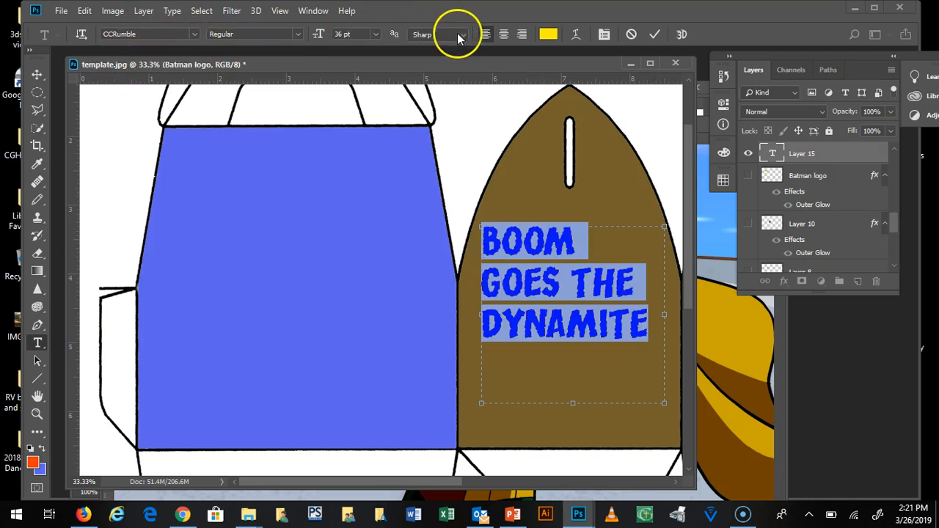
click(503, 35)
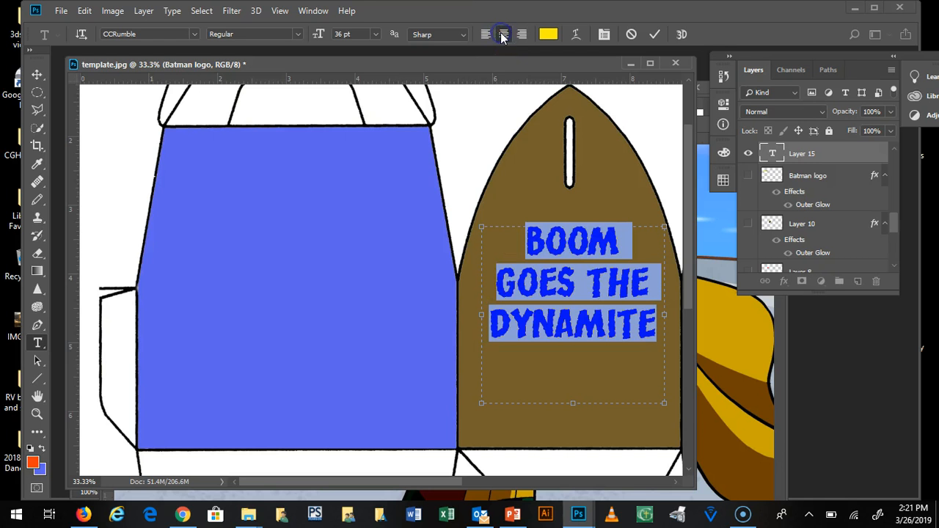
click(521, 34)
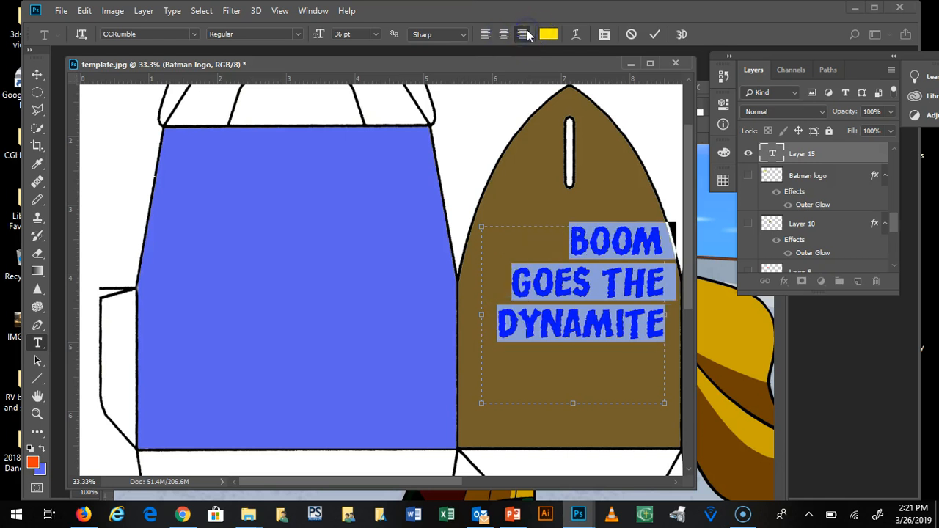
click(505, 34)
Change the color of the "boom goes the dynamite" text to cyan, hex 0af5f8.
click(548, 34)
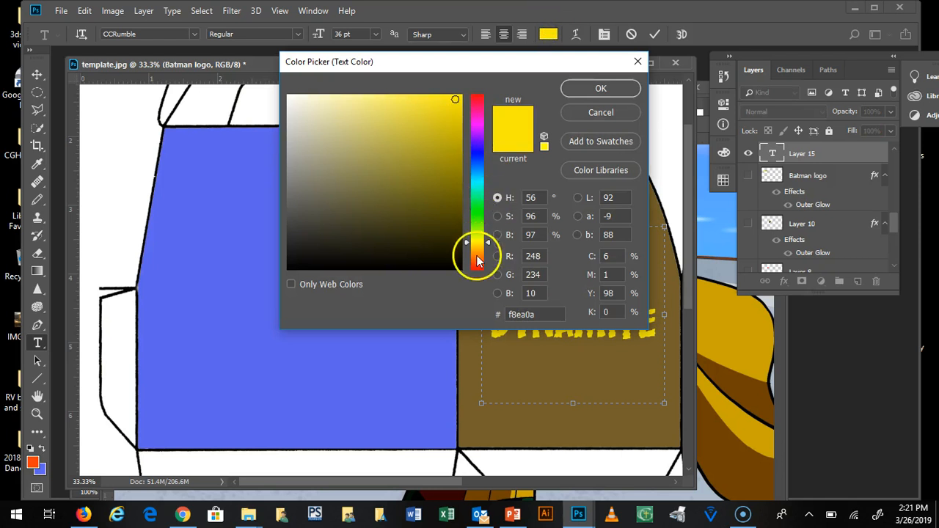
click(477, 181)
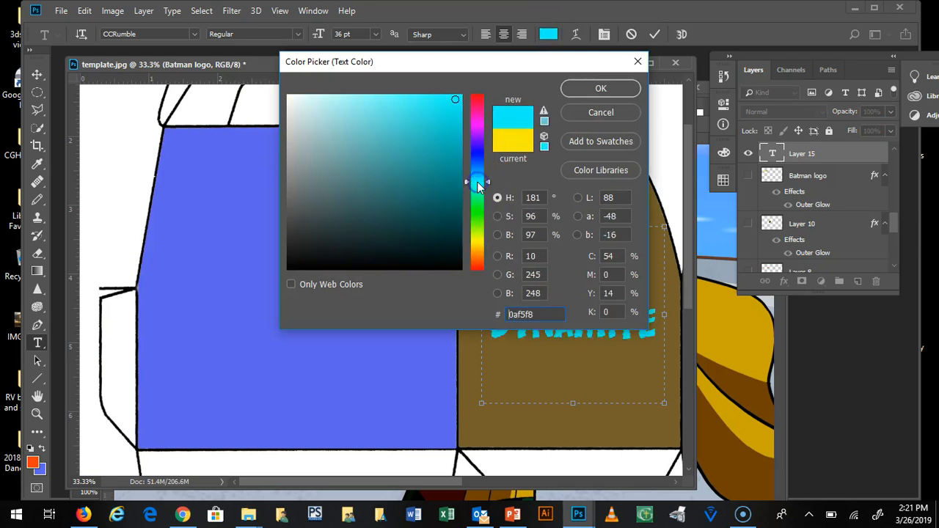
click(577, 88)
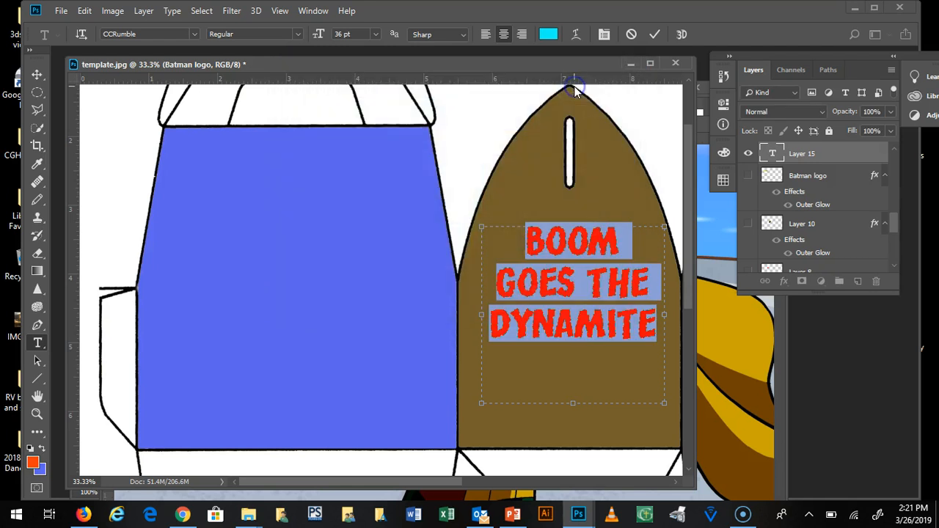
click(595, 376)
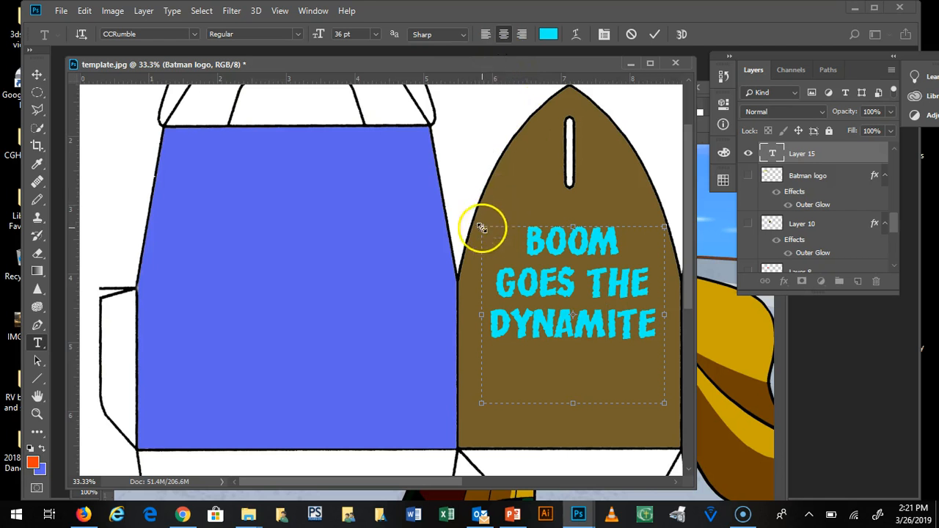
Try a horizontal Arc warp with a +50% bend on the "boom goes the dynamite" text, and undo it.
click(574, 34)
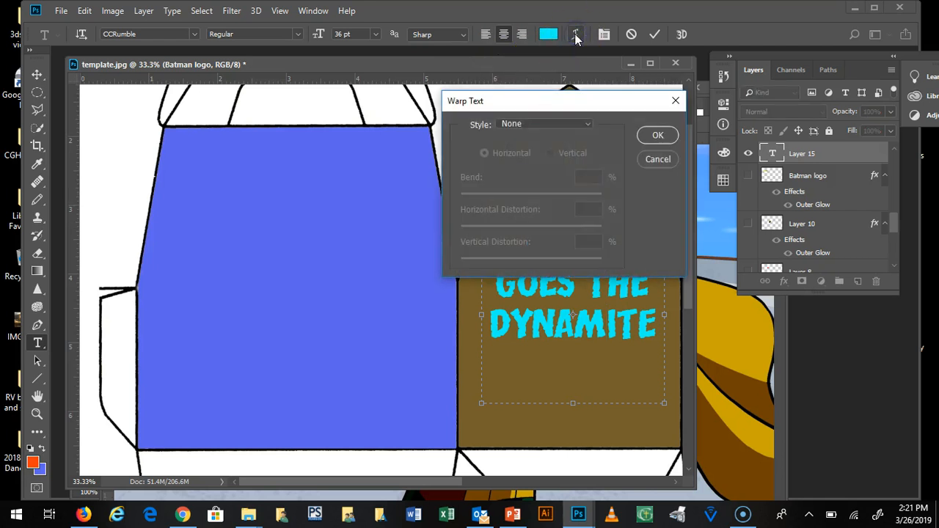
click(588, 126)
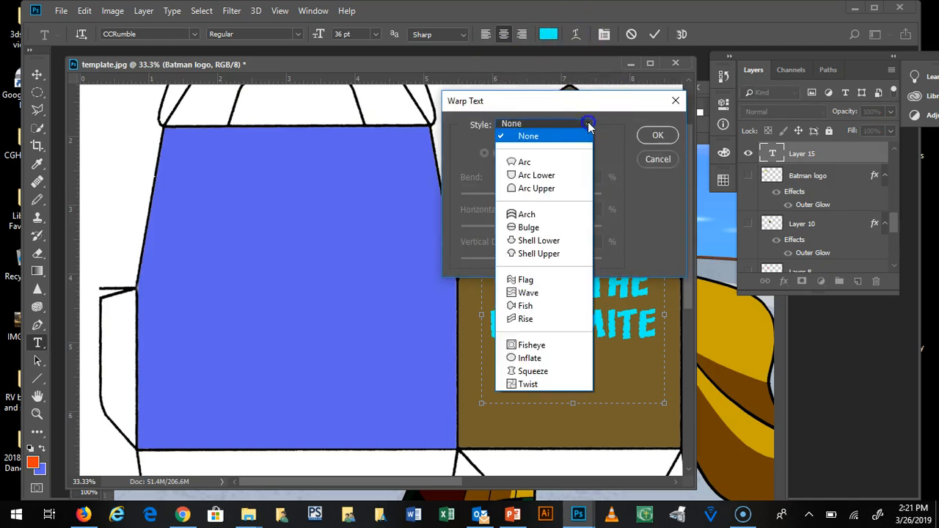
click(555, 163)
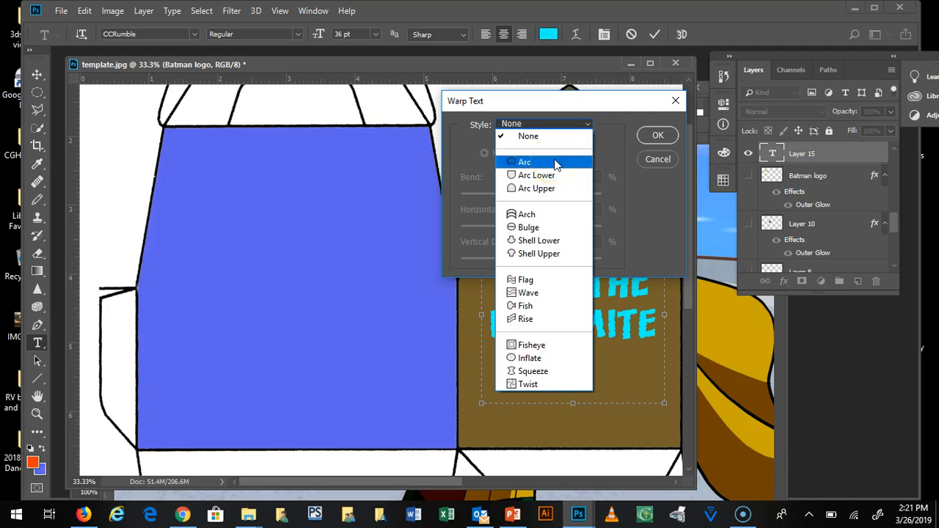
click(556, 163)
click(653, 136)
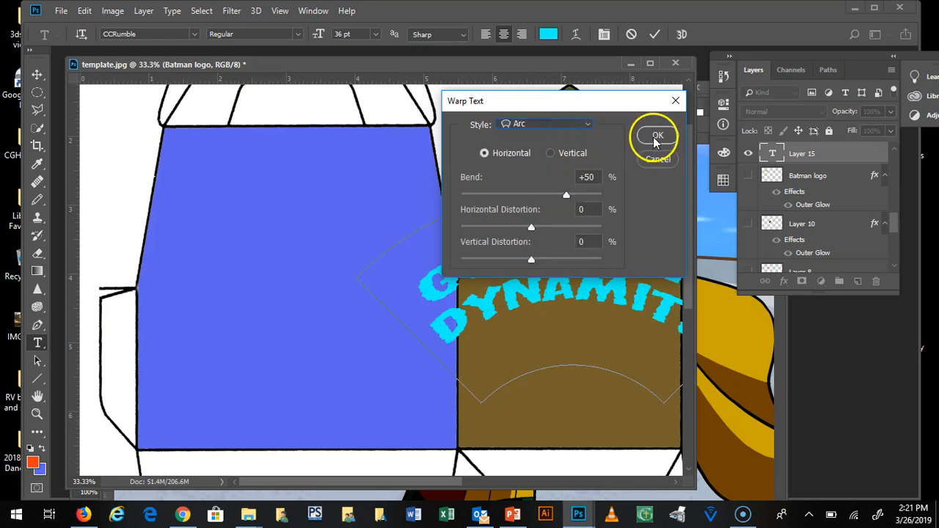
click(628, 283)
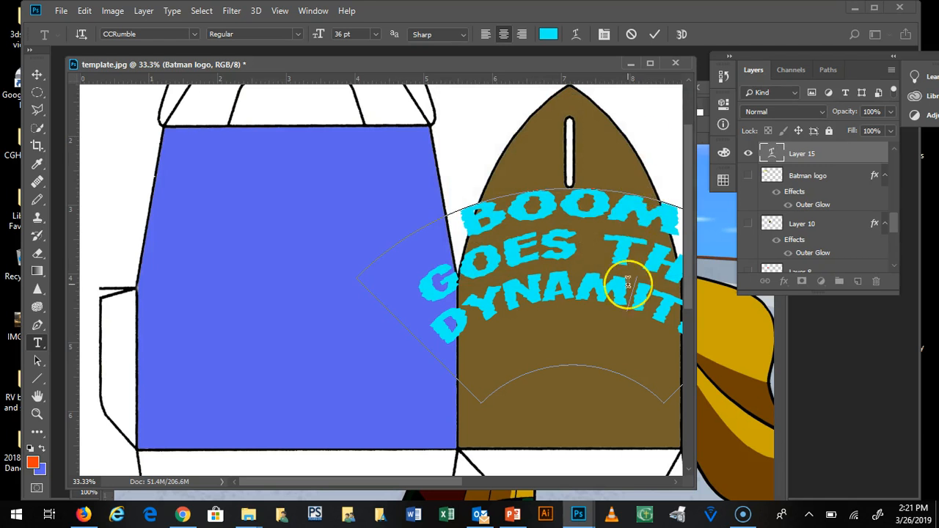
key(ctrl+z)
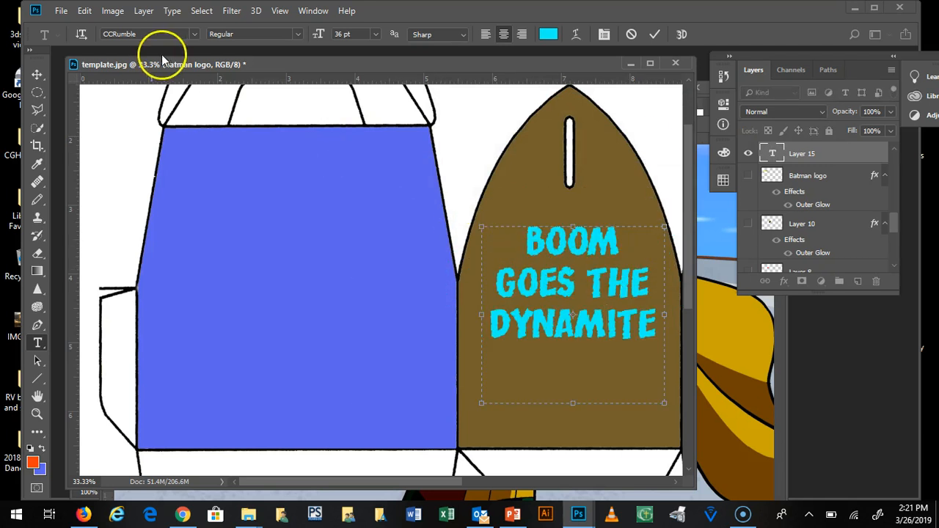
Move the "boom goes the dynamite" text lower and slightly left on the brown panel.
click(37, 76)
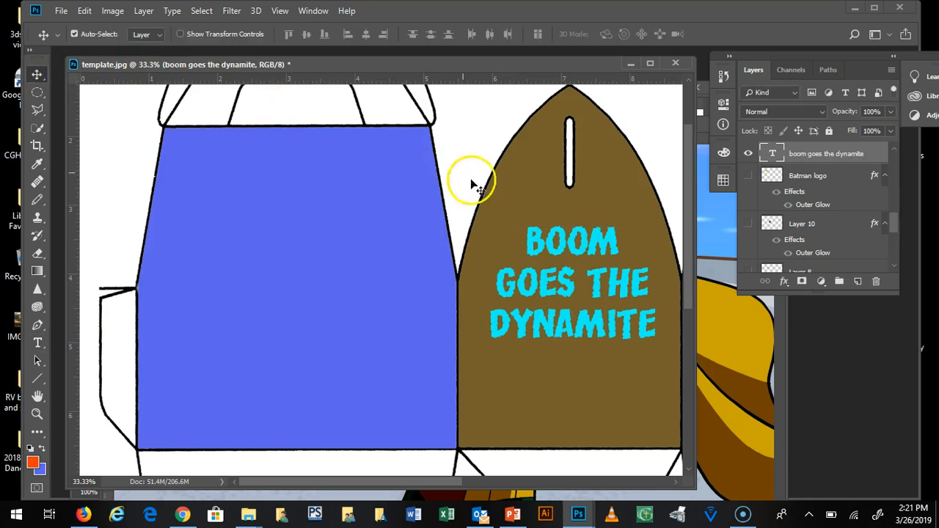
drag(544, 236, 519, 277)
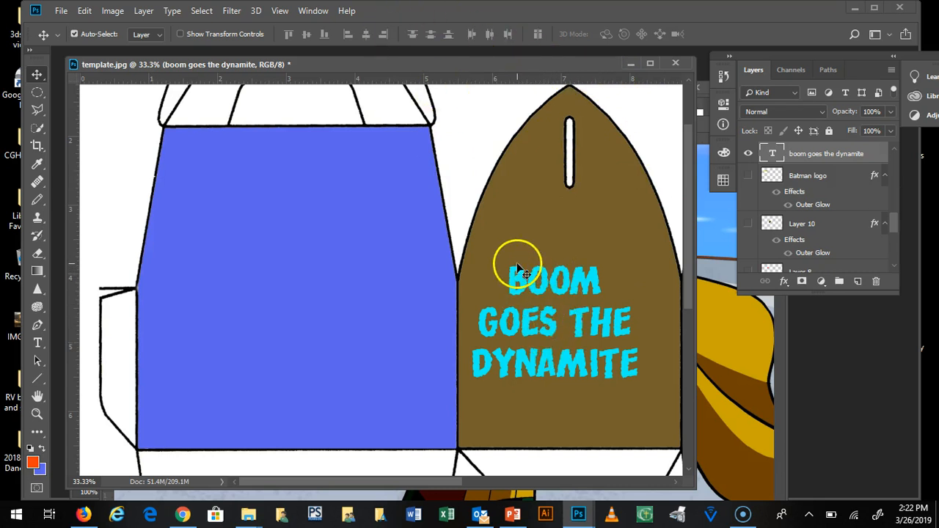
click(555, 265)
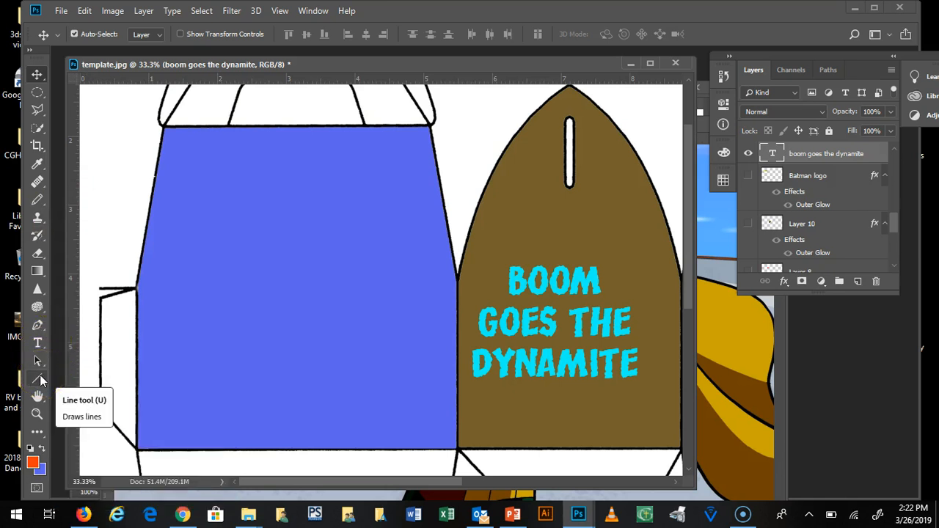
Add a new layer and draw a filled orange rectangle on the lower part of the blue panel with the Rectangle tool.
drag(40, 378, 83, 375)
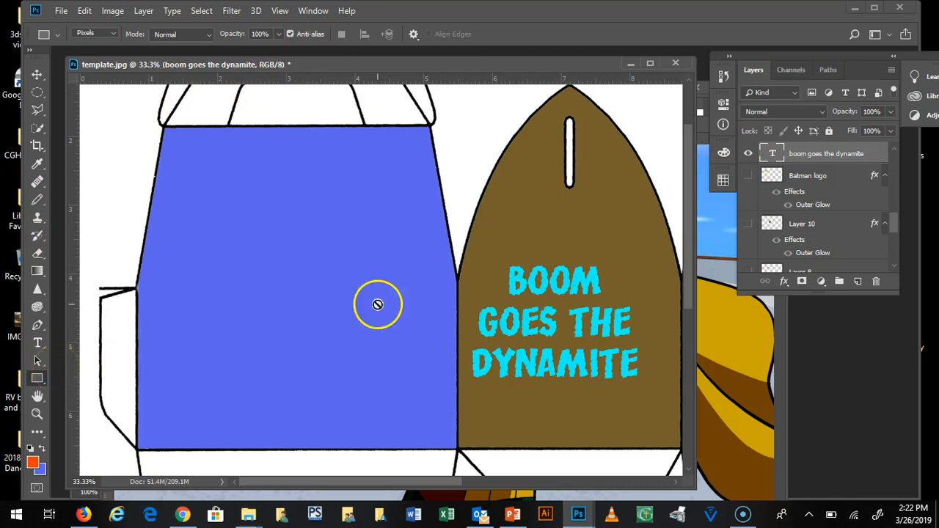
click(858, 283)
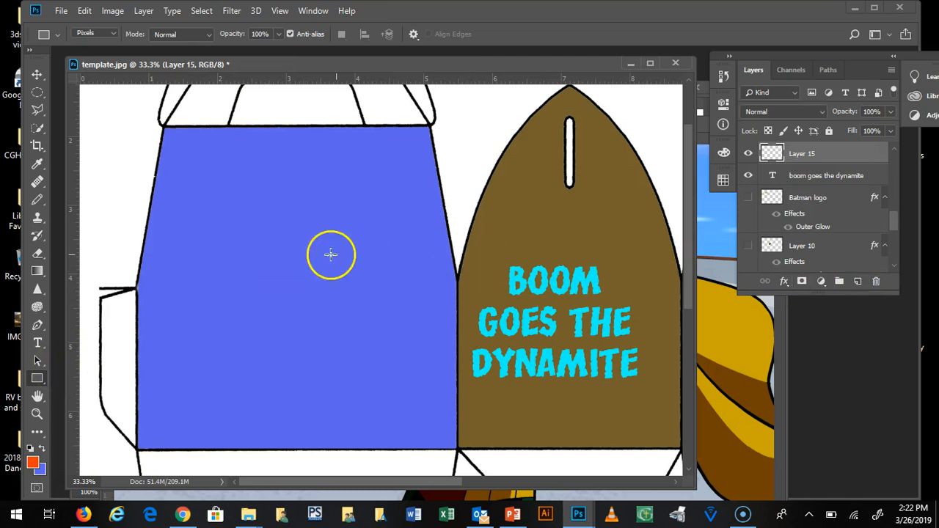
drag(240, 228, 433, 383)
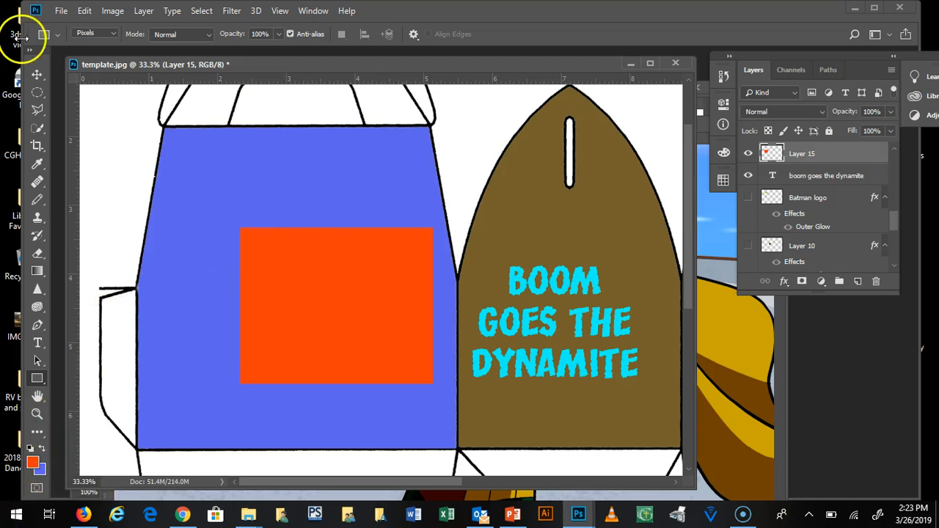
Move the orange rectangle over the text on the brown panel and place its layer below the text layer.
click(37, 74)
drag(287, 261, 520, 285)
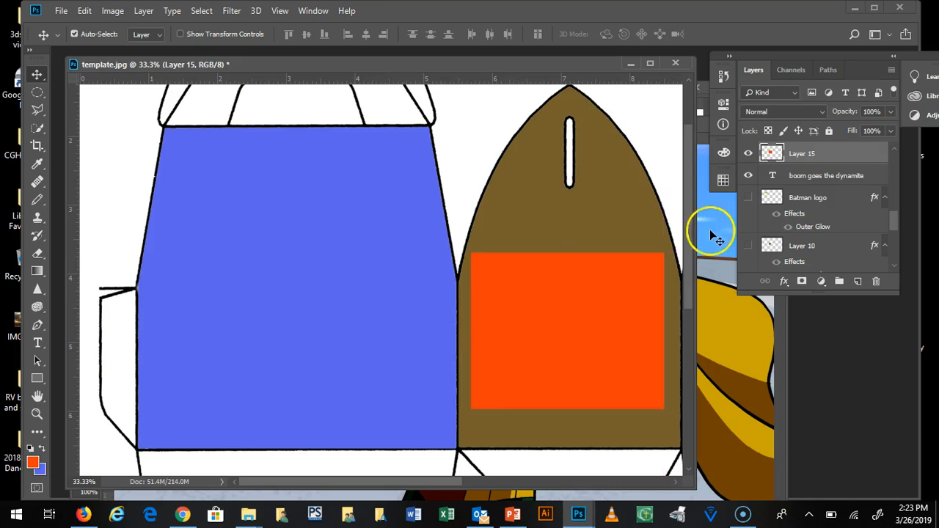
click(851, 176)
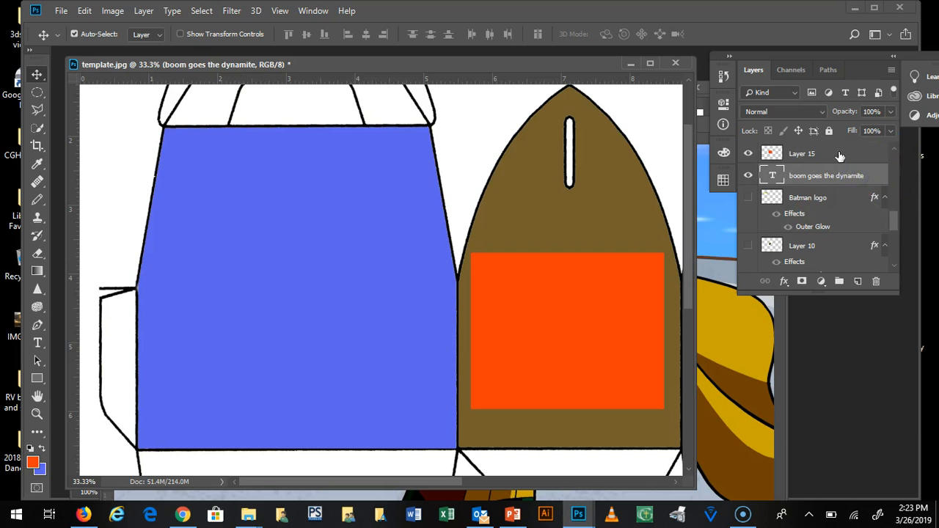
click(840, 155)
drag(840, 155, 840, 186)
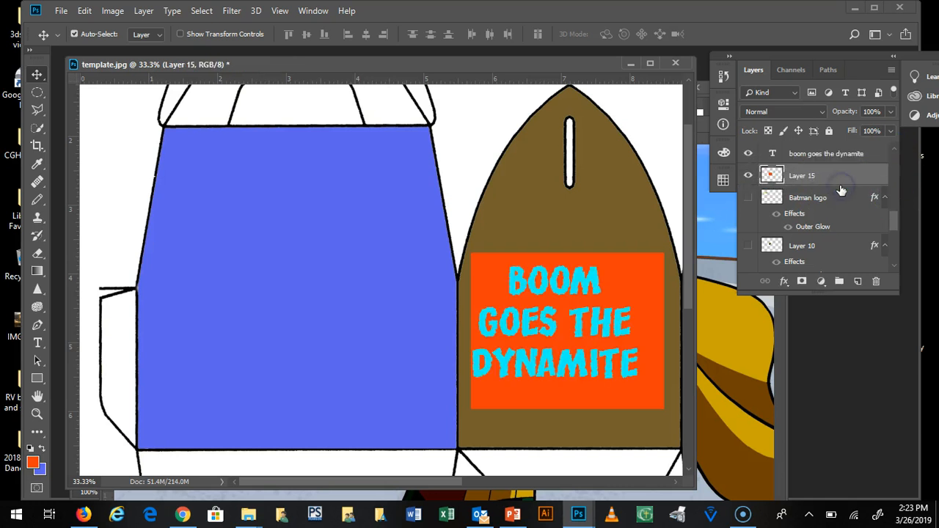
click(581, 320)
Draw one horizontal and two vertical 20 px orange lines across the blue panel on Layer 15, and toggle the layer's visibility to check them.
click(37, 379)
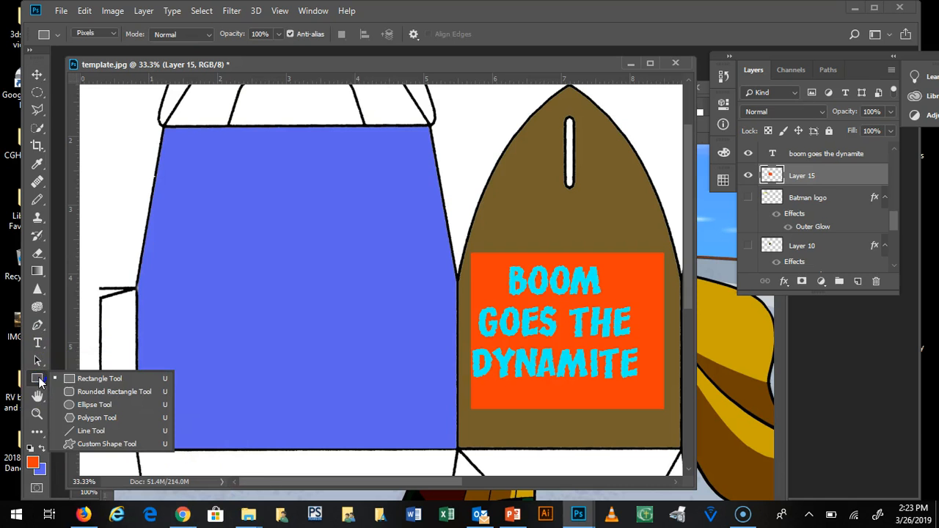
click(91, 431)
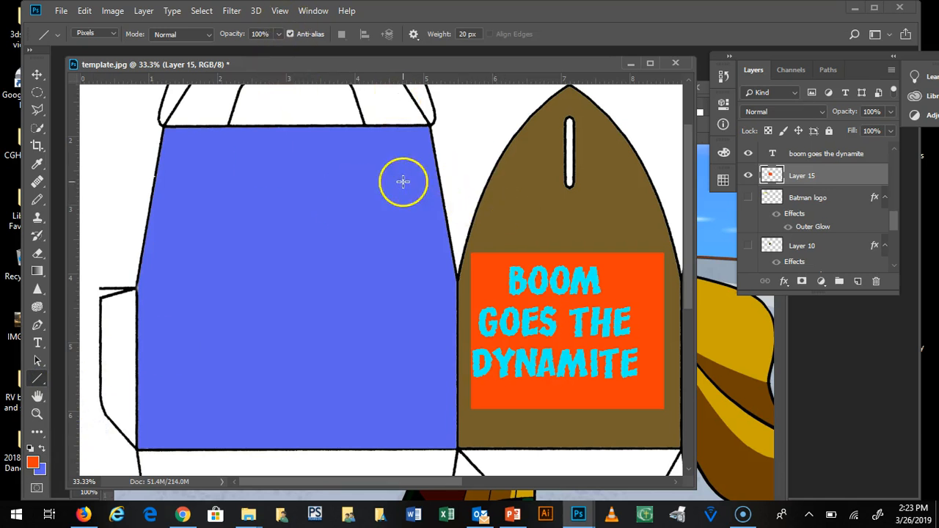
drag(329, 186, 546, 268)
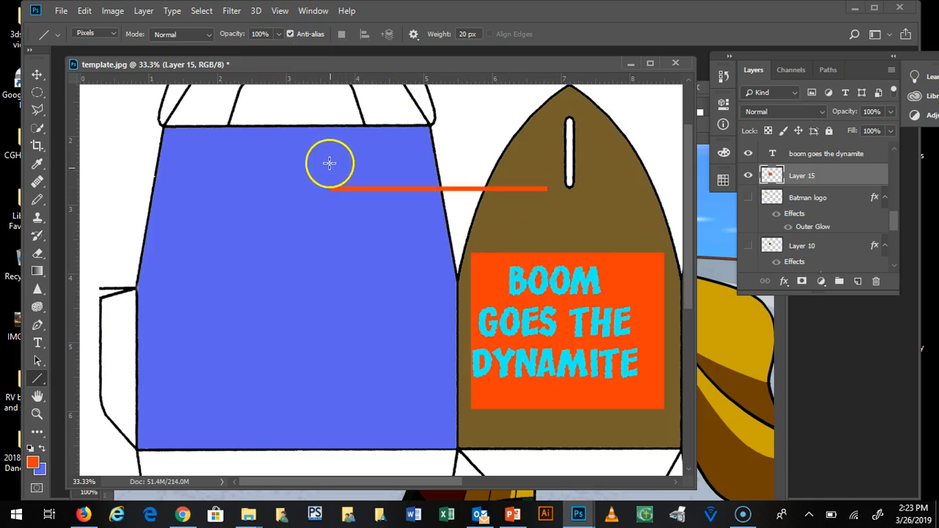
drag(330, 163, 361, 314)
drag(356, 192, 392, 365)
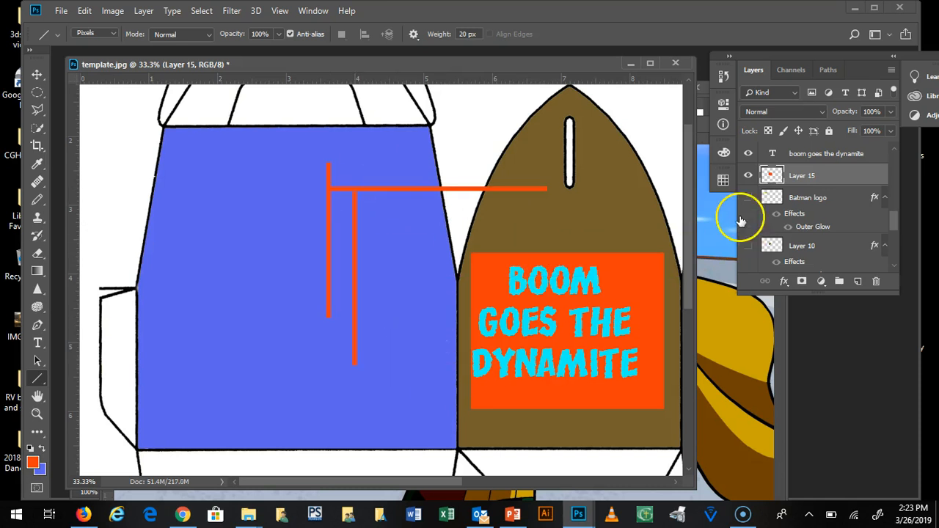
click(749, 175)
click(748, 175)
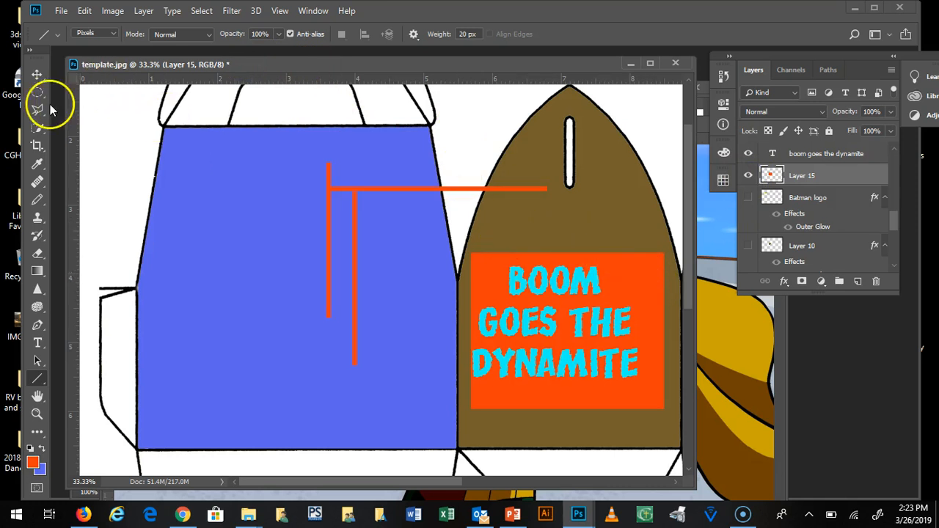
Select the orange rectangle behind the text with the Magic Wand tool.
click(37, 130)
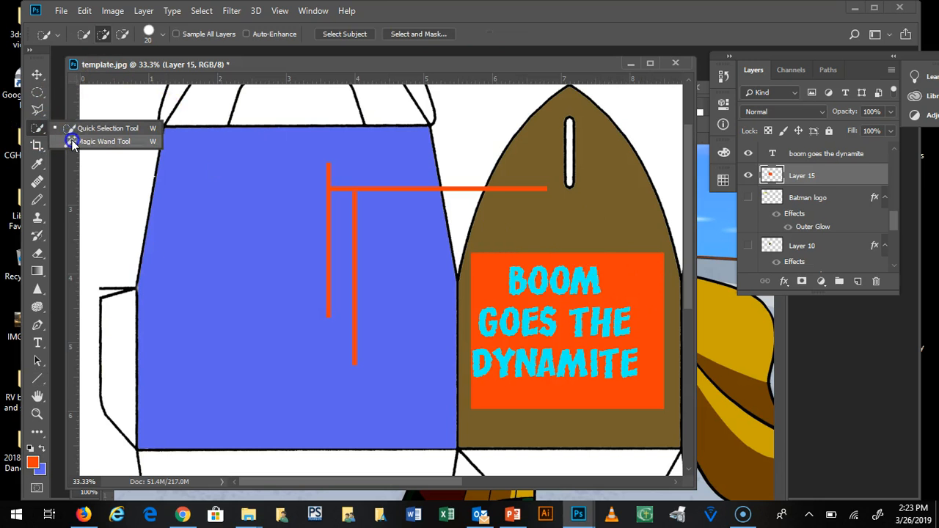
click(75, 140)
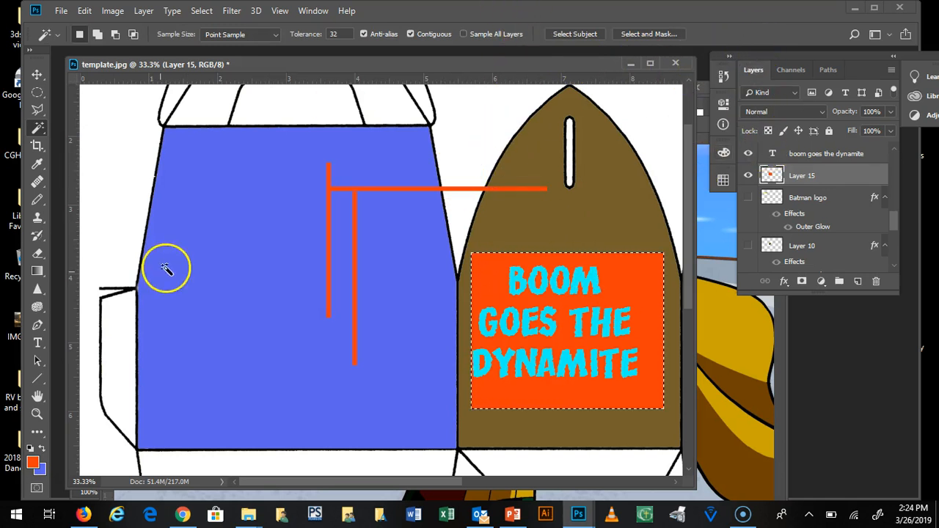
click(38, 380)
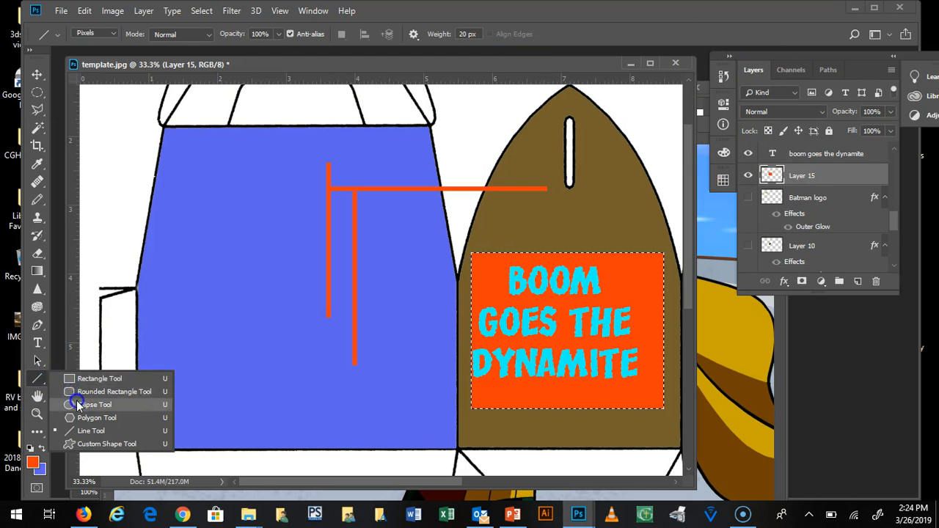
Pan across the template to the Batman city panel and back to the blue and brown panels with the Hand tool.
click(37, 396)
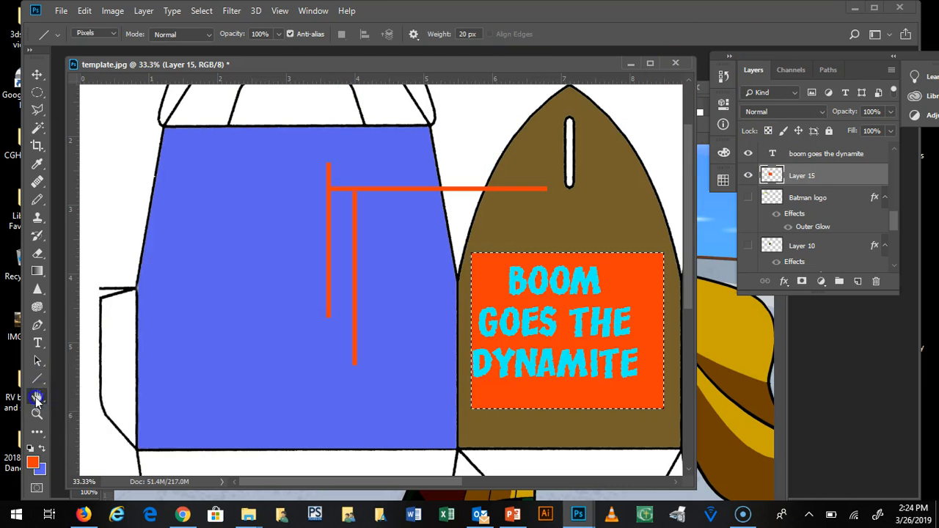
drag(374, 298, 171, 258)
drag(455, 482, 506, 497)
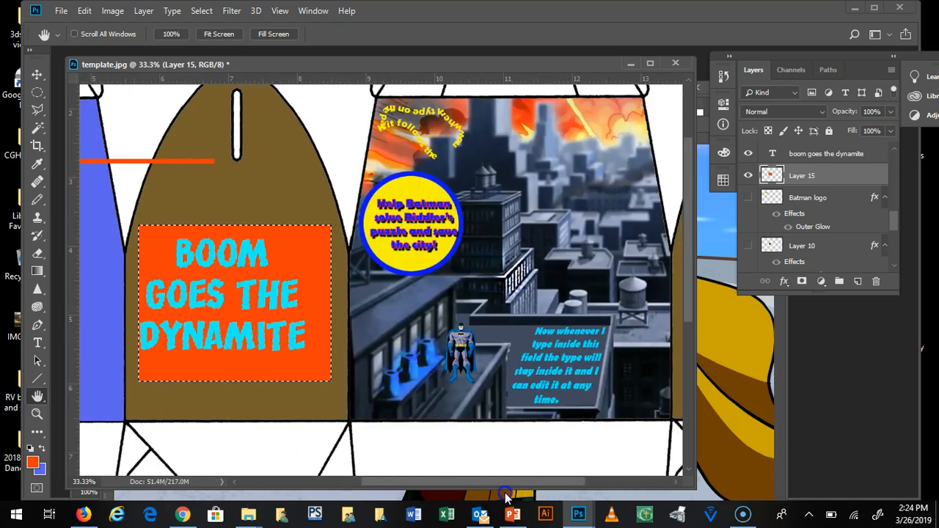
drag(478, 352, 578, 367)
drag(262, 209, 460, 245)
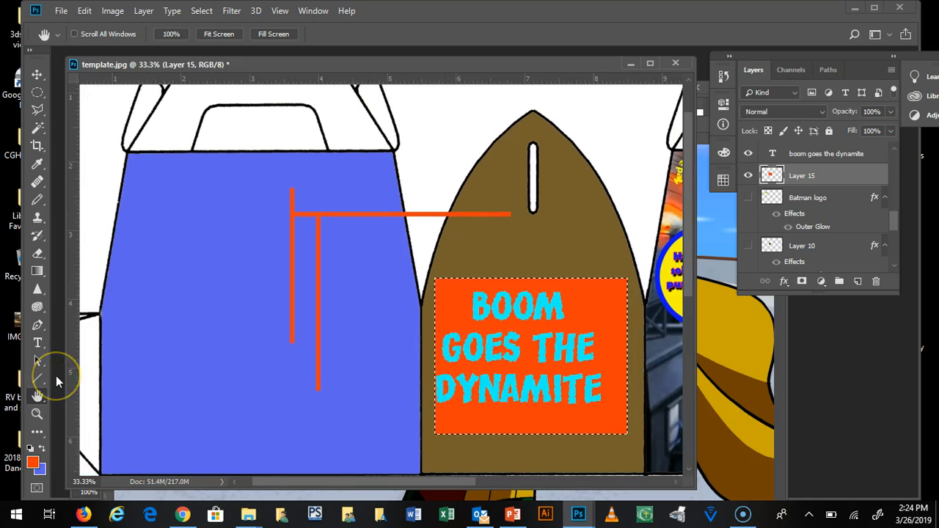
Magnify the BOOM lettering to 300% with the Zoom tool and zoom back out to view the template's panels.
click(38, 415)
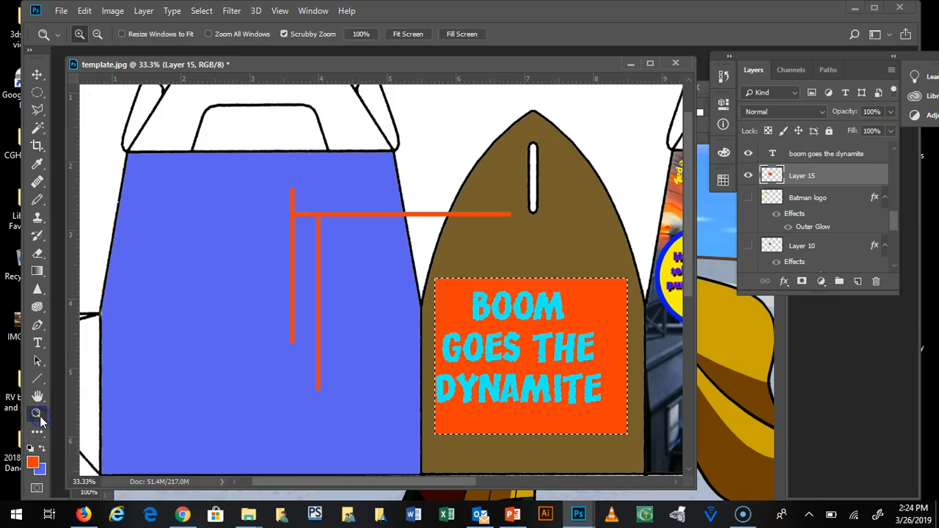
drag(523, 293, 519, 315)
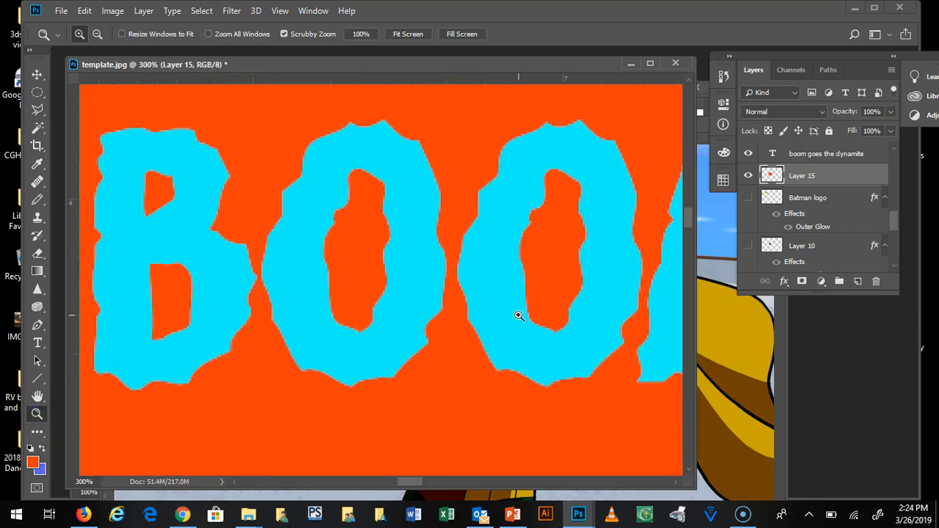
drag(424, 277, 425, 277)
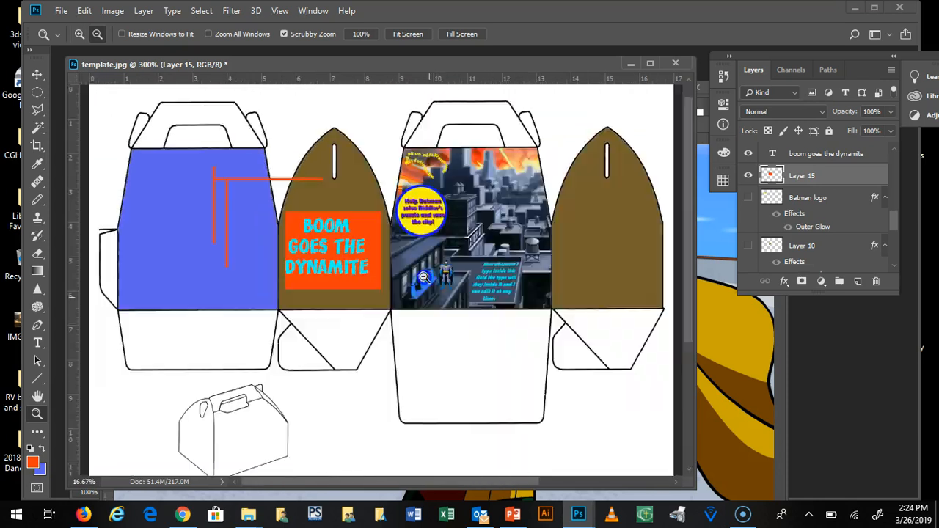
click(80, 35)
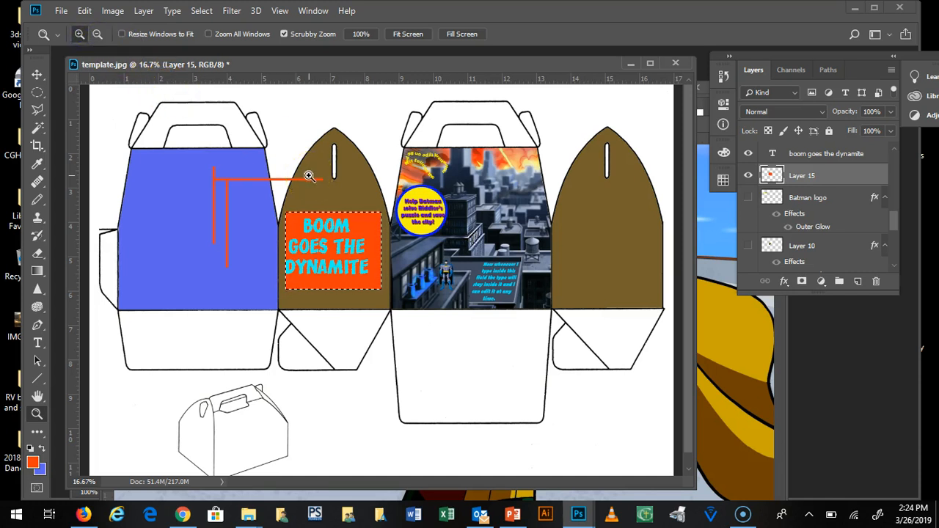
drag(309, 176, 309, 180)
key(ctrl+minus)
key(ctrl+minus)
key(ctrl+minus)
key(ctrl+minus)
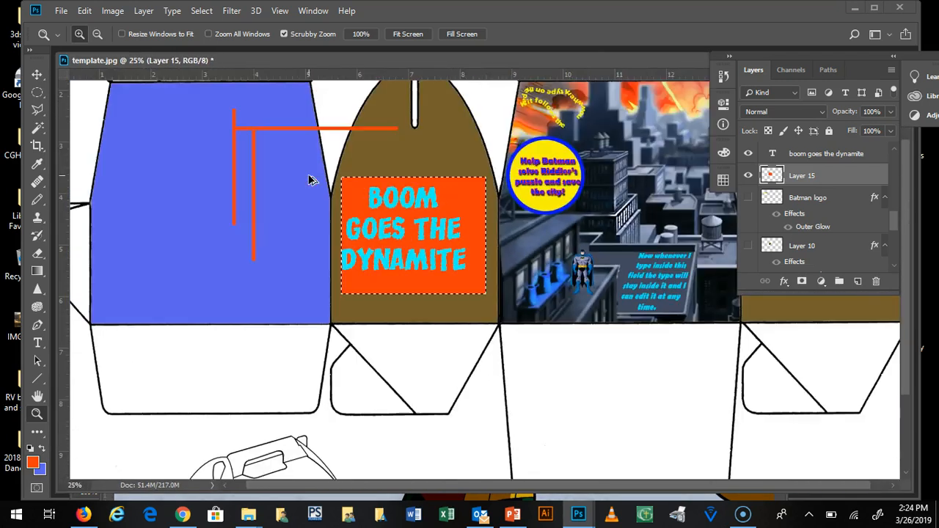
Delete Layer 15 and the "boom goes the dynamite" text layer from the template, and clear the leftover selection.
key(ctrl+minus)
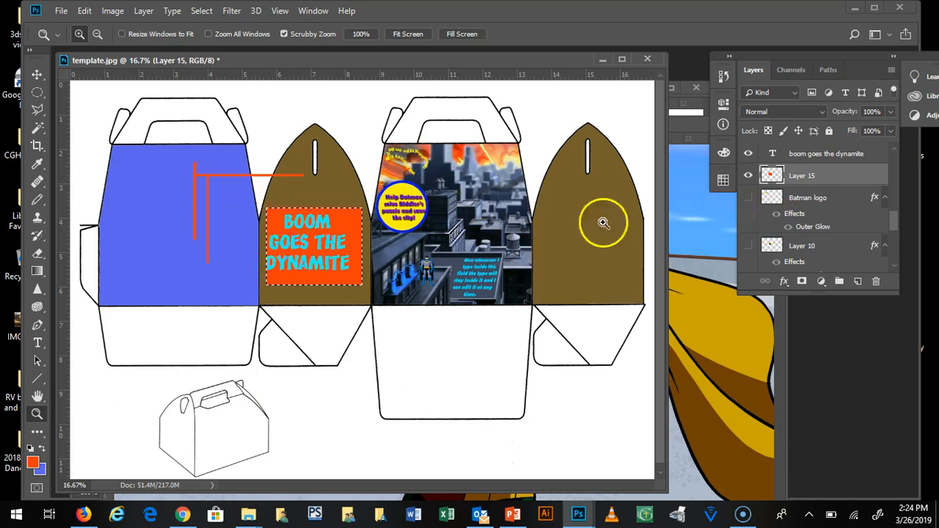
drag(841, 176, 880, 281)
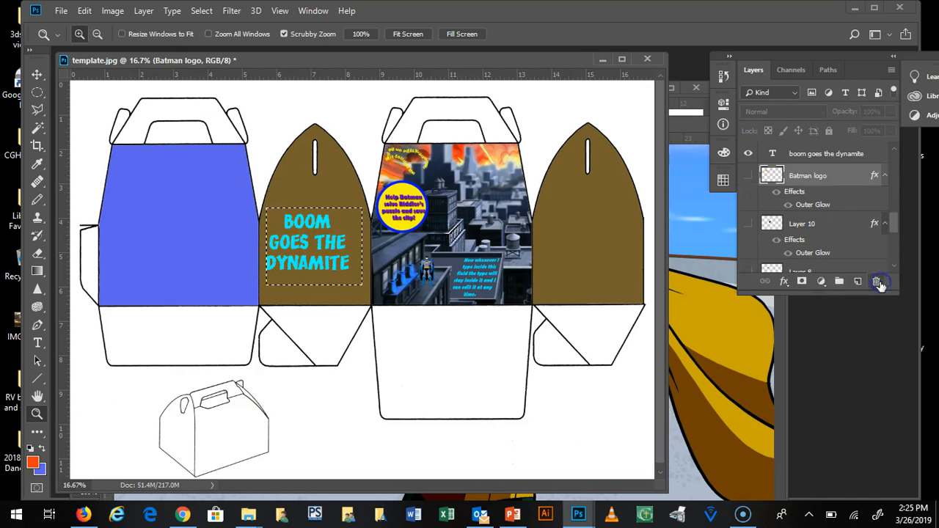
drag(849, 153, 880, 283)
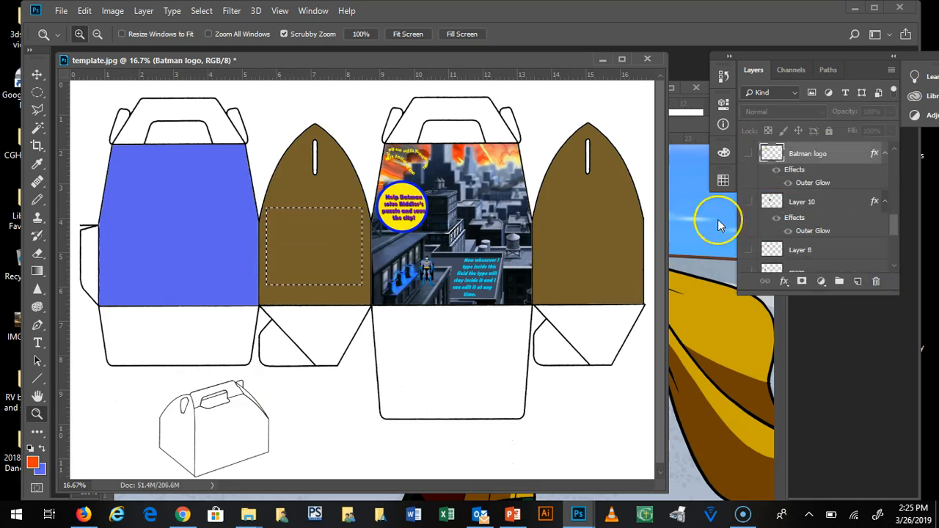
key(ctrl+d)
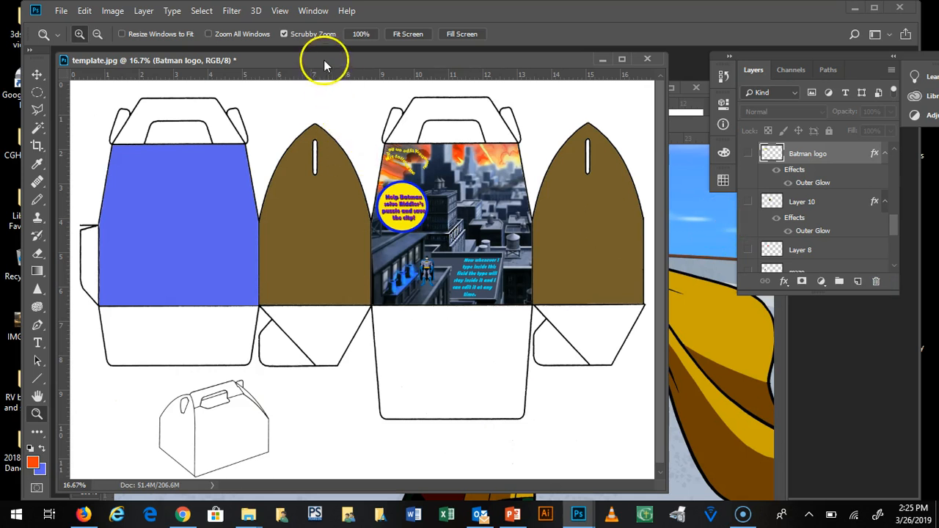
Magnify the template to 33.3% and examine the Batman city panel, followed by the blank blue and brown panels.
drag(325, 60, 335, 65)
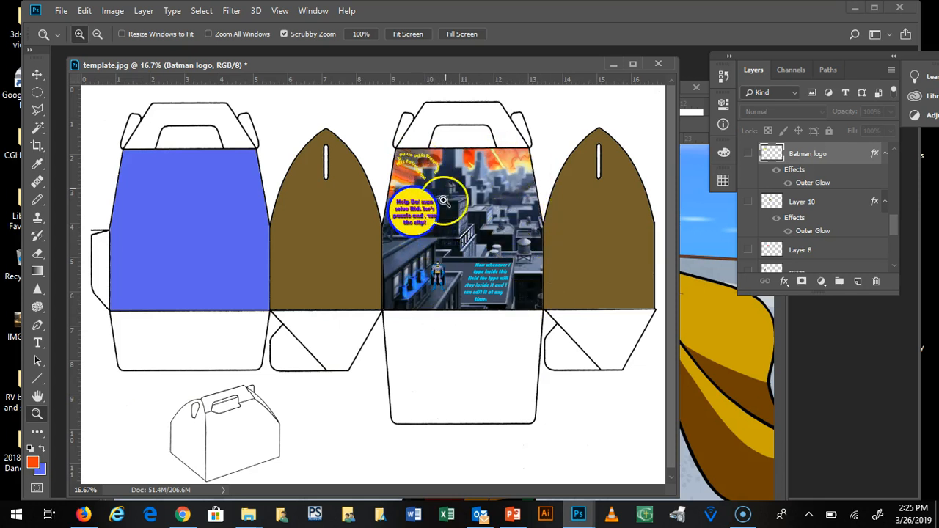
click(517, 220)
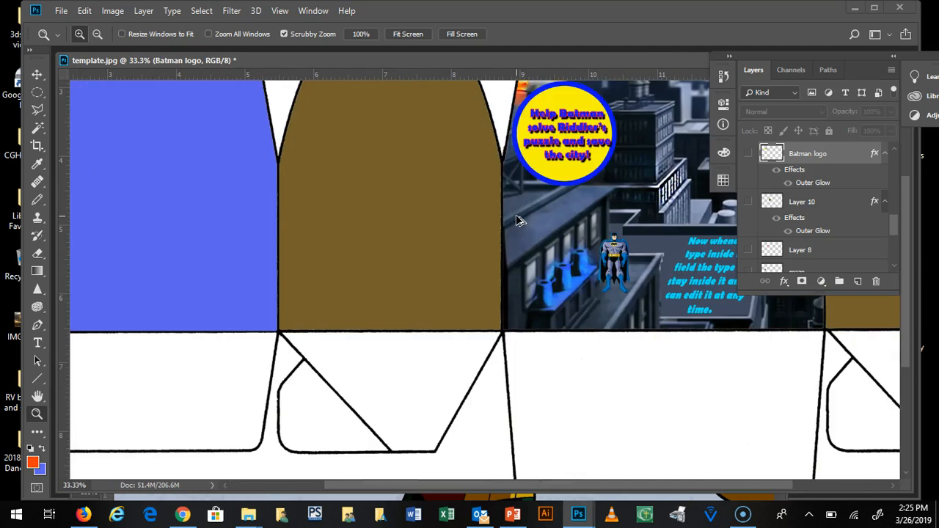
drag(514, 489, 630, 516)
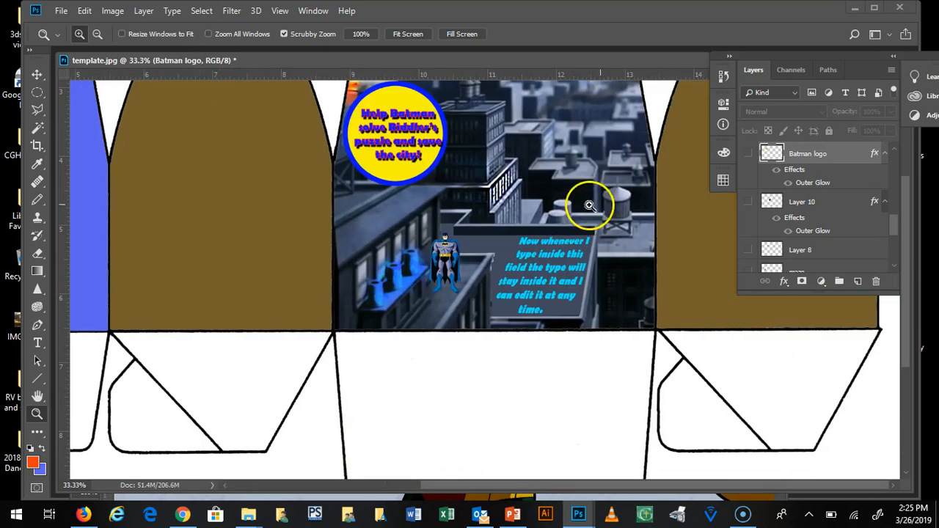
drag(908, 320, 903, 262)
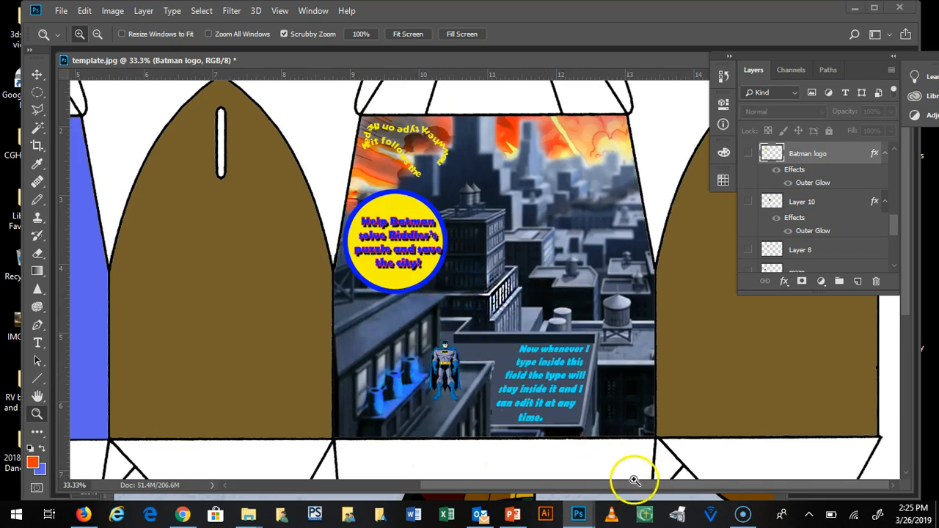
drag(576, 492, 398, 484)
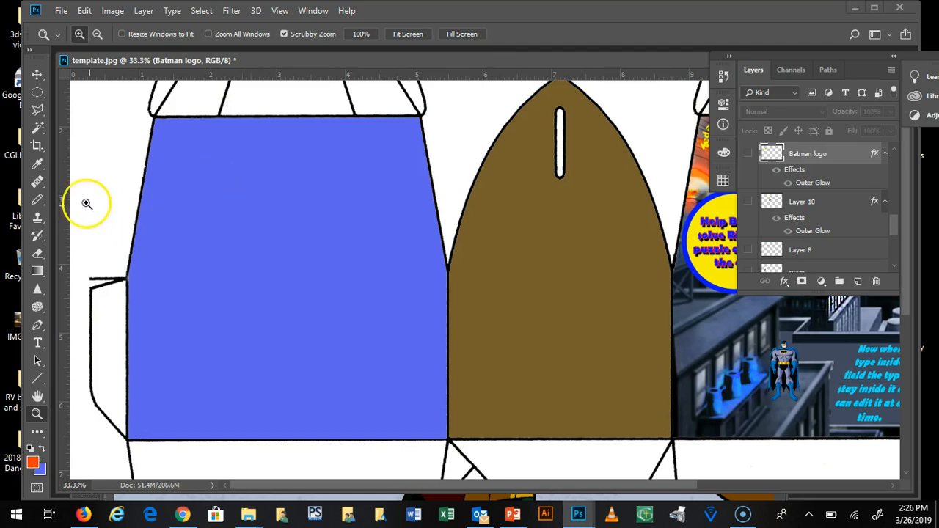
Browse the Happy Box Image resources folder and open the Arby-1975-logo image in Photoshop.
mouse_move(248, 513)
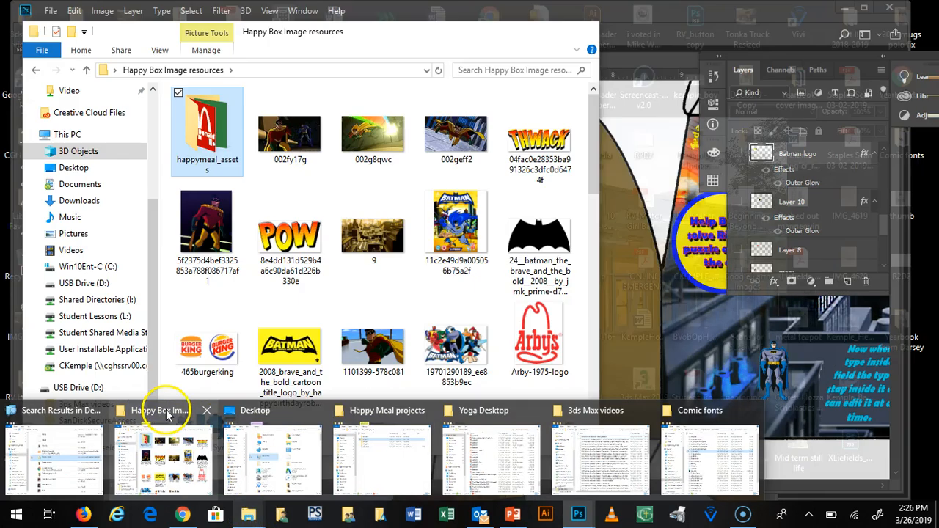
click(168, 416)
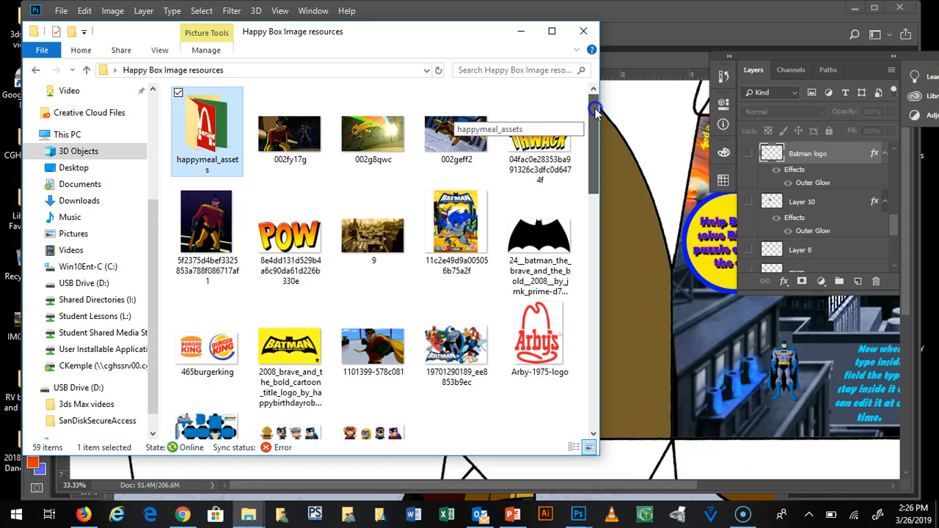
drag(595, 110, 608, 209)
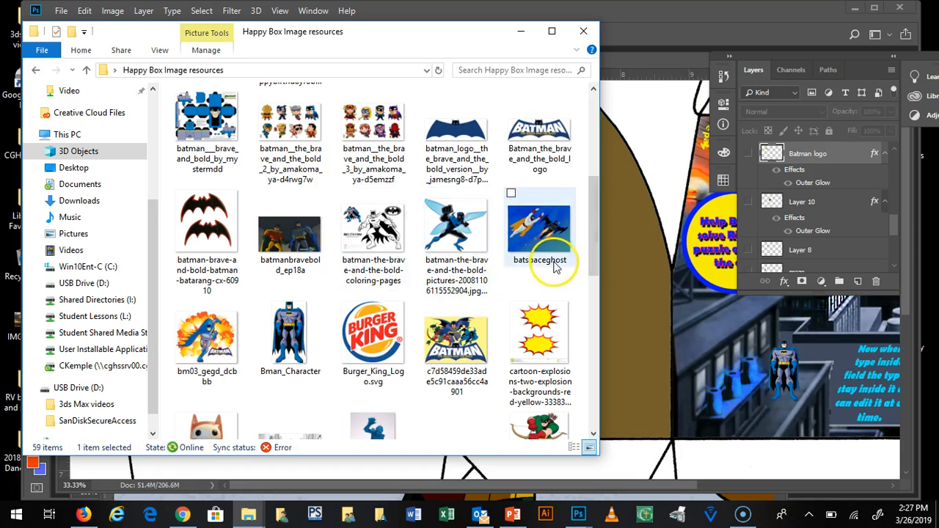
drag(594, 198, 558, 110)
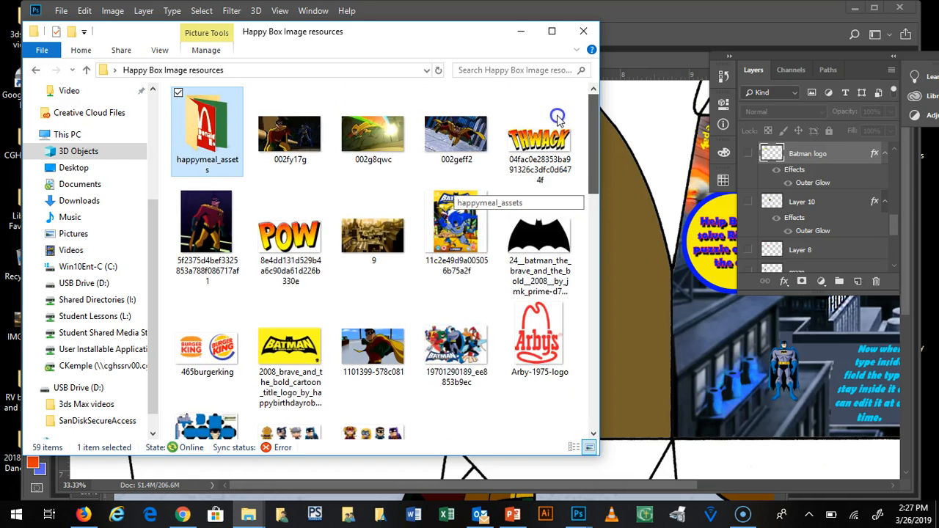
scroll(557, 119, down, 1)
click(545, 297)
drag(543, 297, 731, 18)
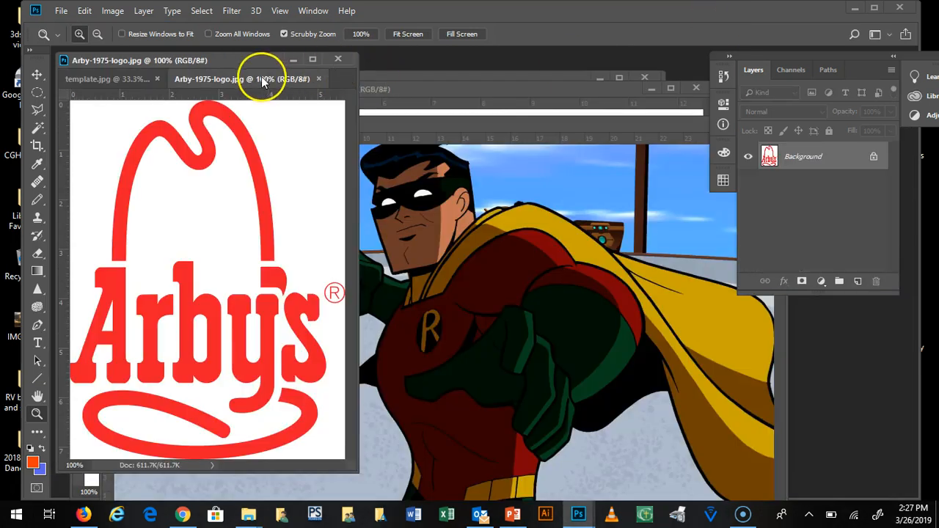
Float the Arby's logo in its own window beside the template and widen the template window.
drag(262, 81, 504, 54)
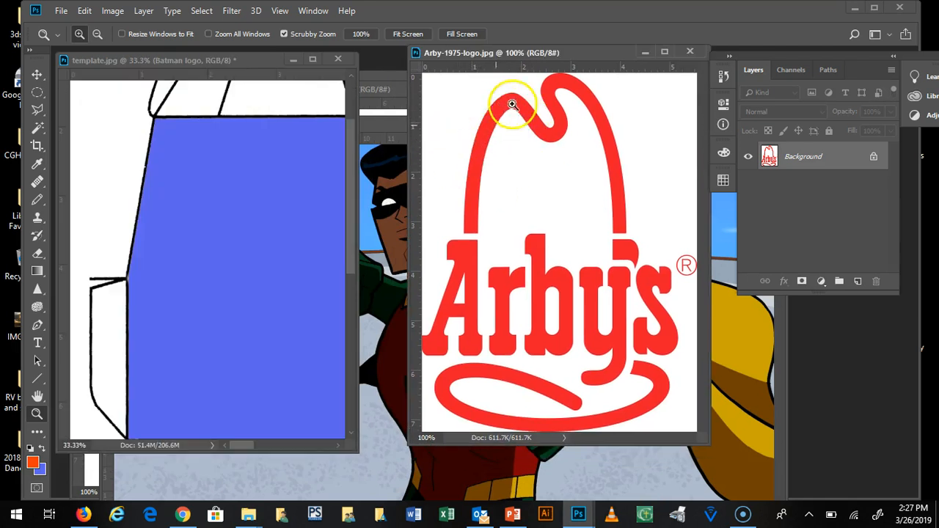
drag(358, 186, 560, 301)
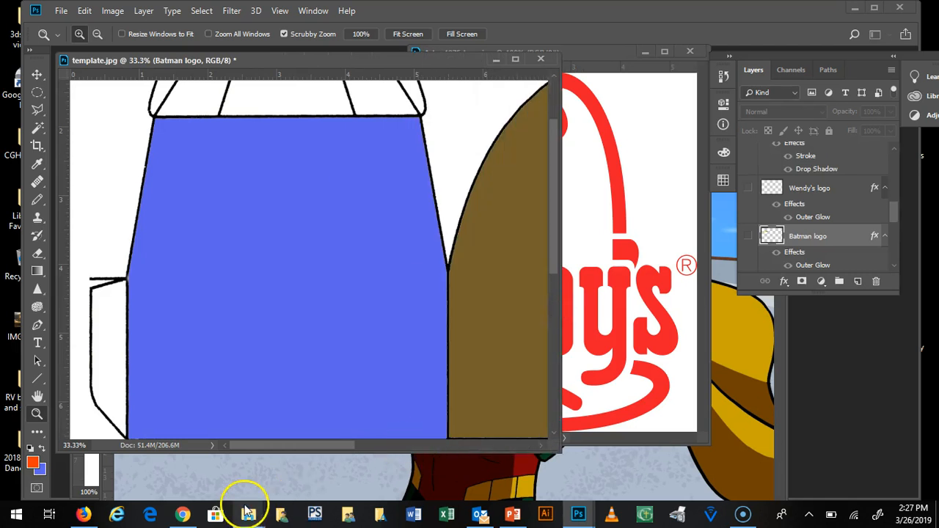
Open the black bat emblem, the yellow 2008 Batman title logo, the second Batman character sheet and the maze from the resources folder in Photoshop.
mouse_move(249, 517)
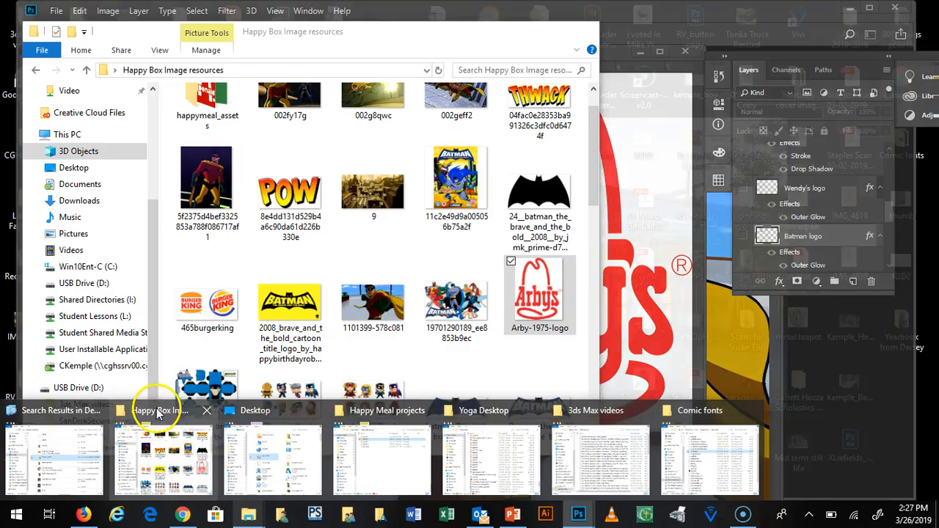
click(156, 411)
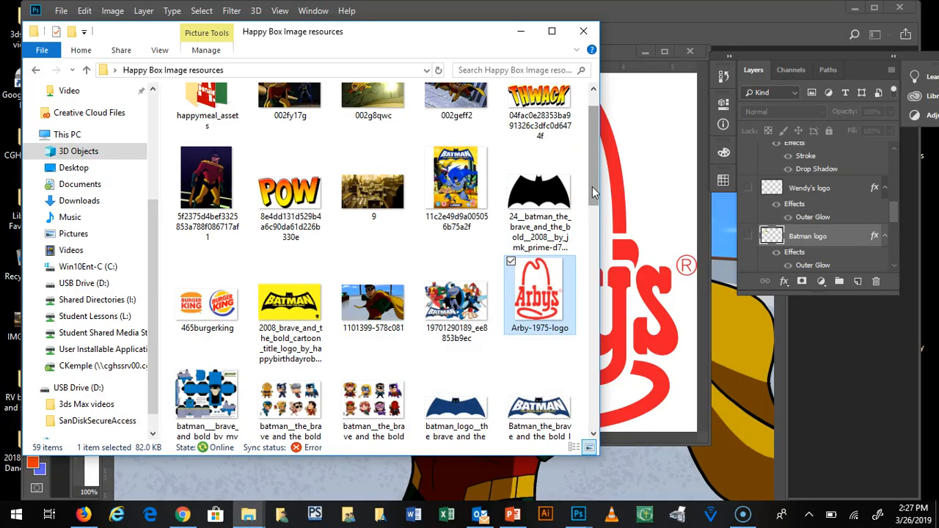
click(522, 194)
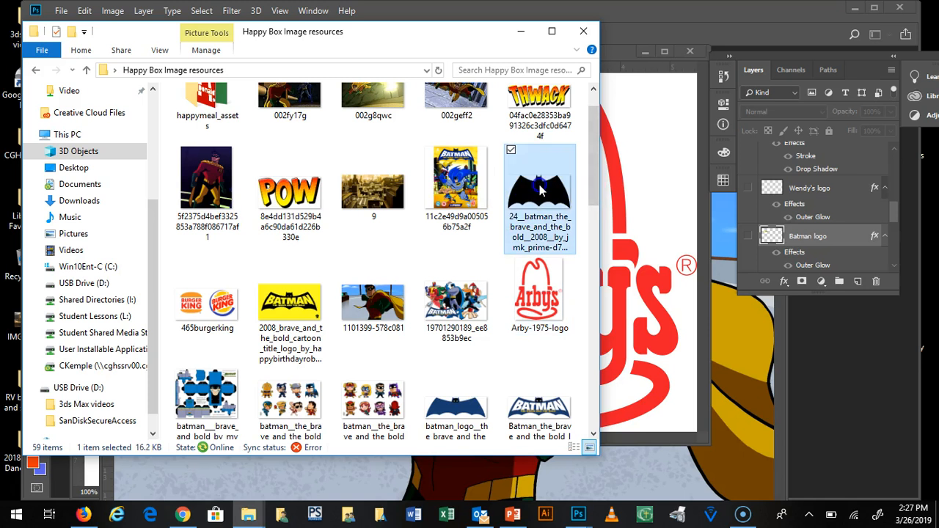
ctrl+click(293, 308)
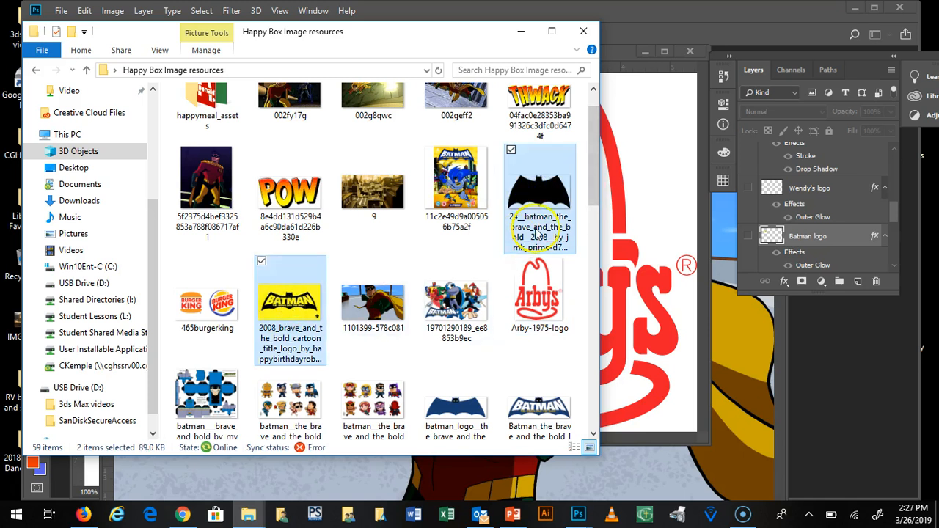
drag(594, 190, 607, 249)
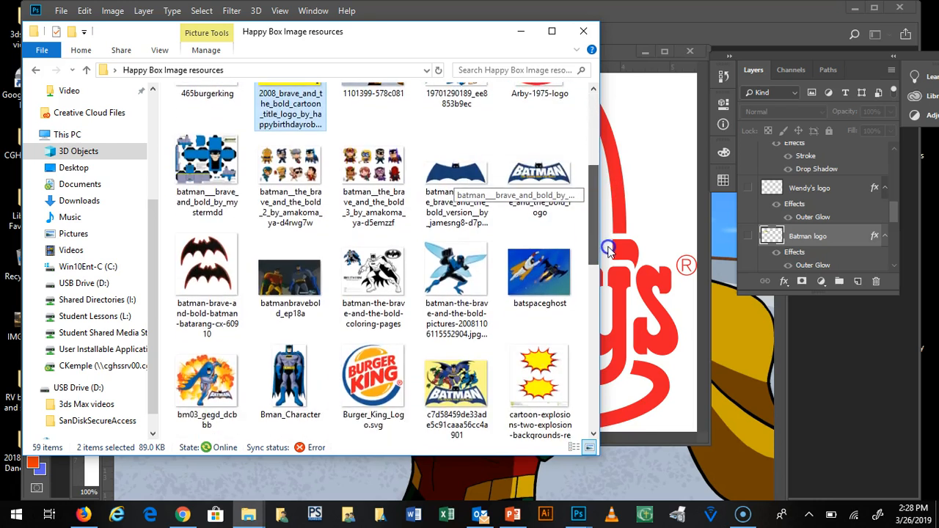
ctrl+click(282, 170)
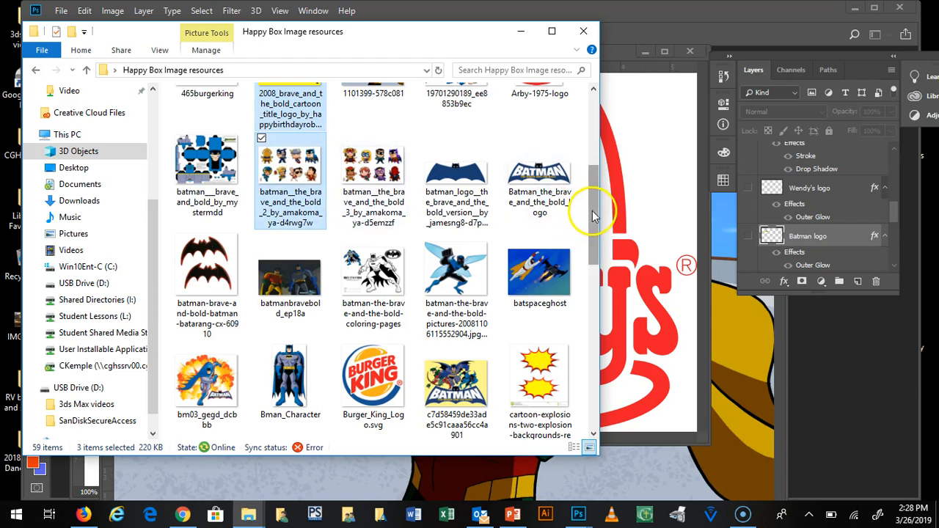
drag(594, 212, 637, 342)
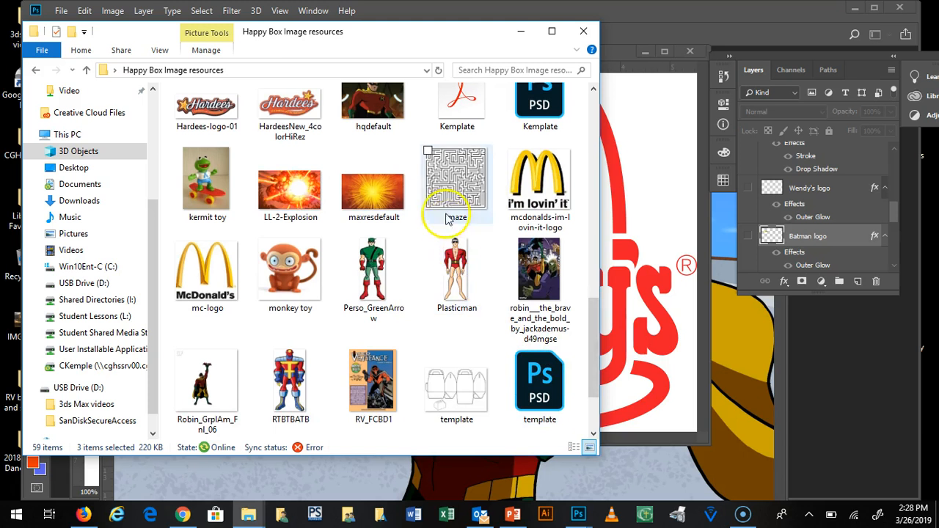
click(455, 192)
drag(466, 189, 870, 417)
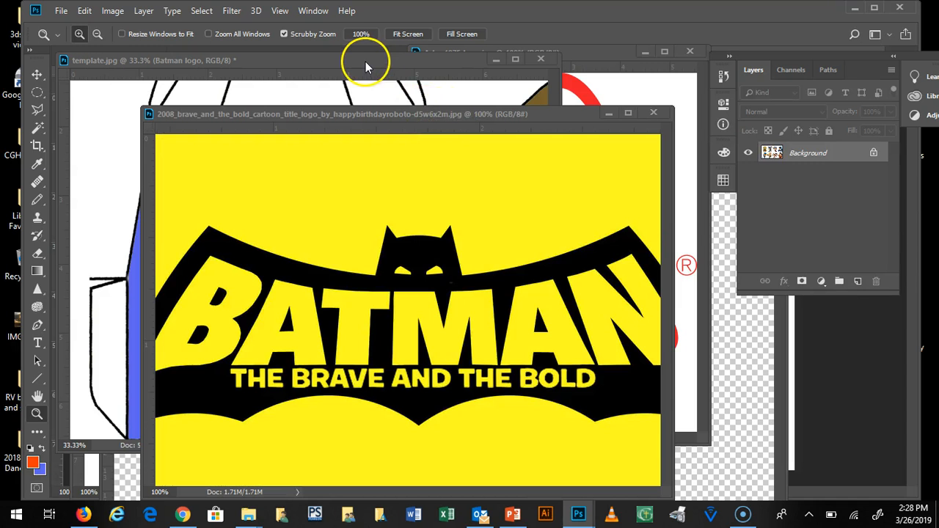
Clear the old selection in the 2008 Batman title logo, select its yellow background with the Magic Wand and invert the selection.
click(385, 114)
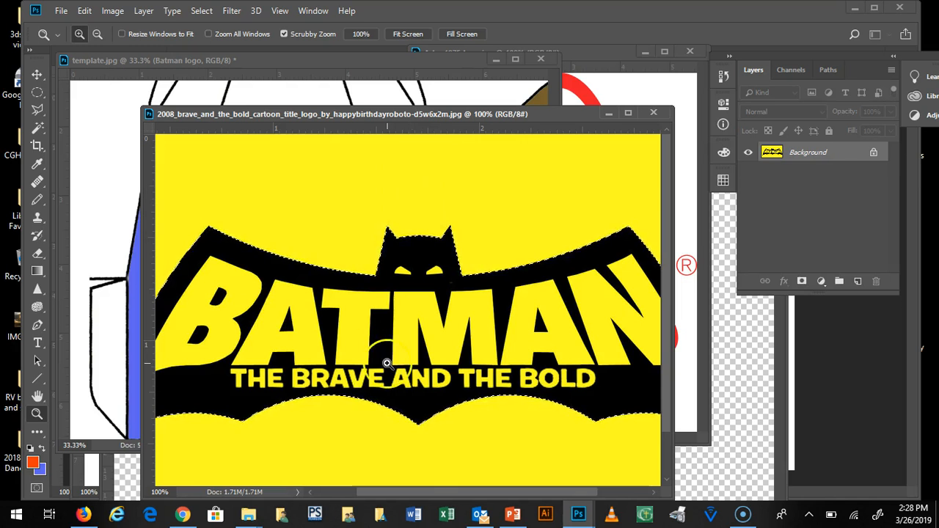
mouse_move(413, 495)
mouse_down()
mouse_move(369, 492)
mouse_move(432, 493)
mouse_up()
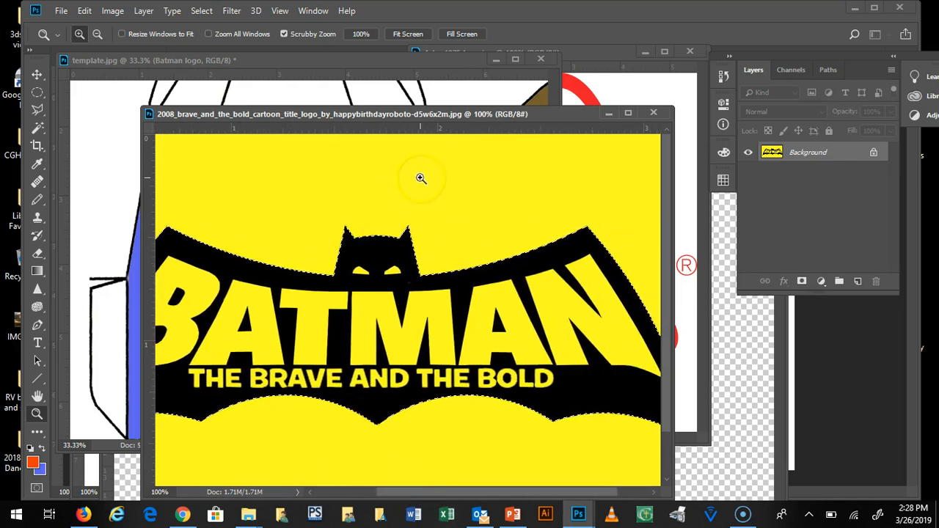
key(ctrl+d)
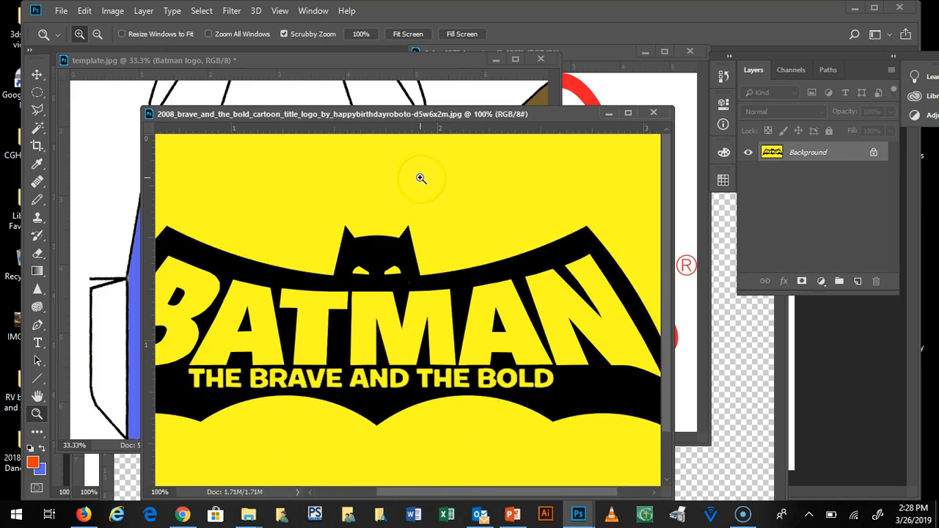
click(41, 131)
click(236, 203)
click(199, 11)
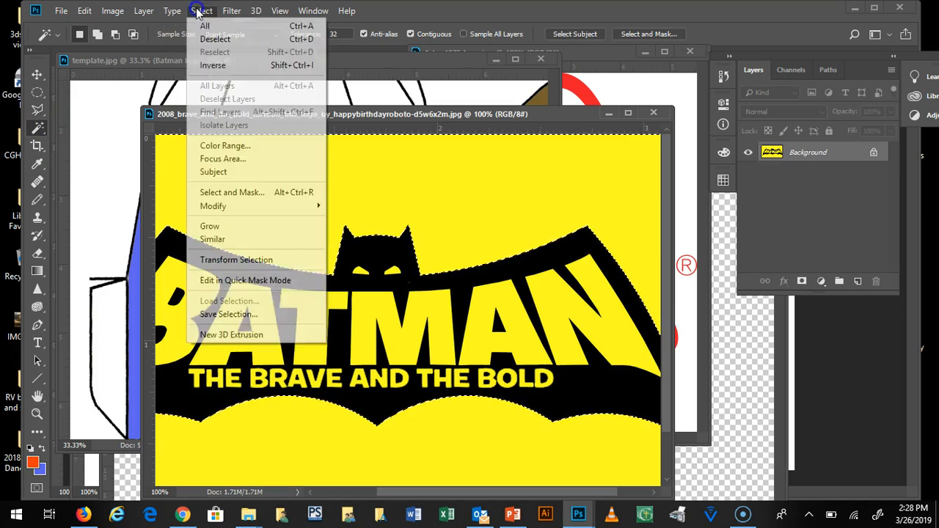
click(215, 65)
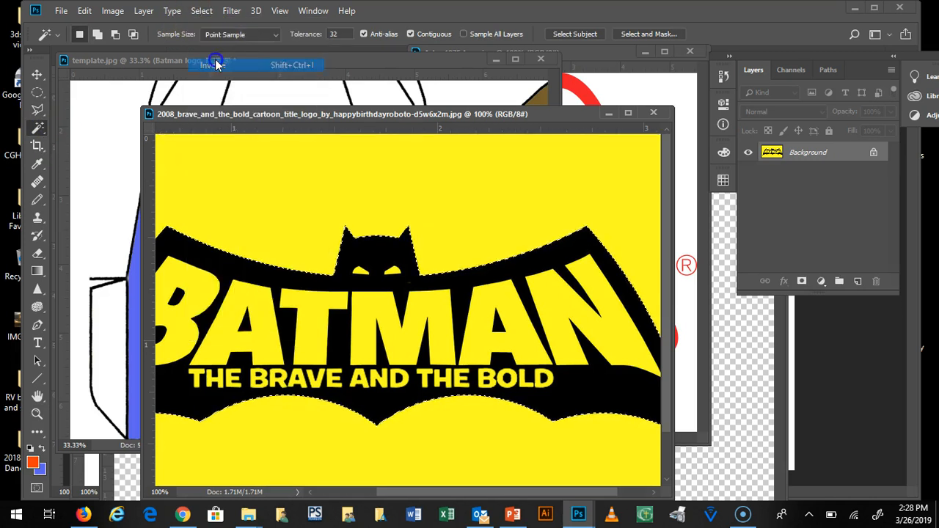
Copy the selected Batman title logo onto the upper part of the template's blue panel with the Move tool.
drag(224, 114, 248, 212)
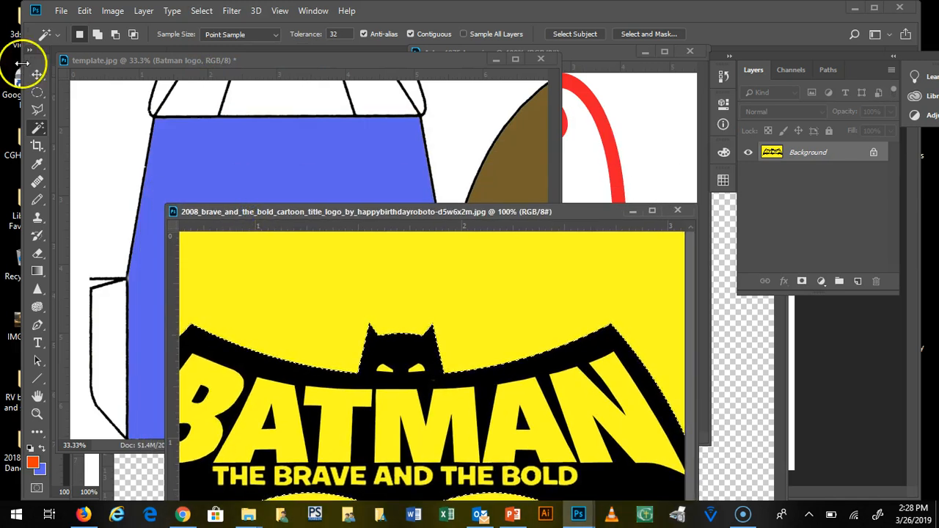
click(37, 74)
drag(243, 413, 222, 281)
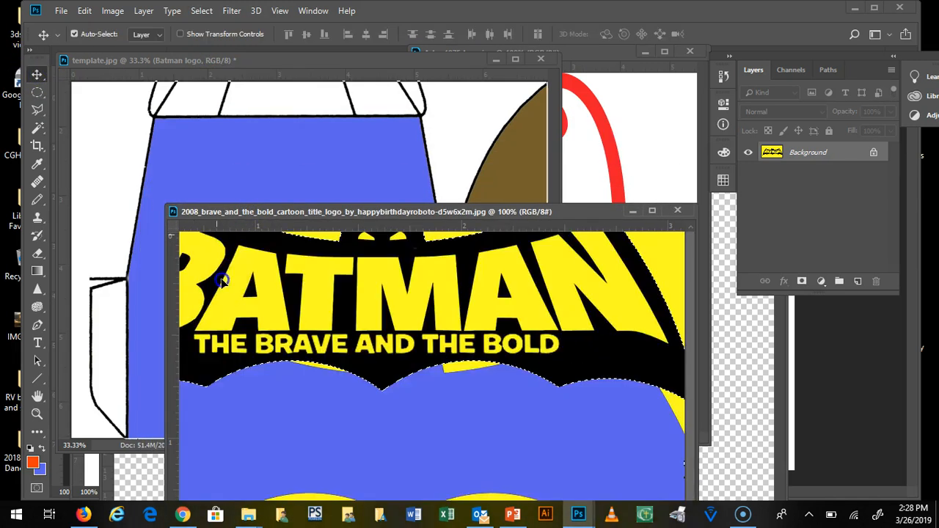
drag(212, 147, 231, 161)
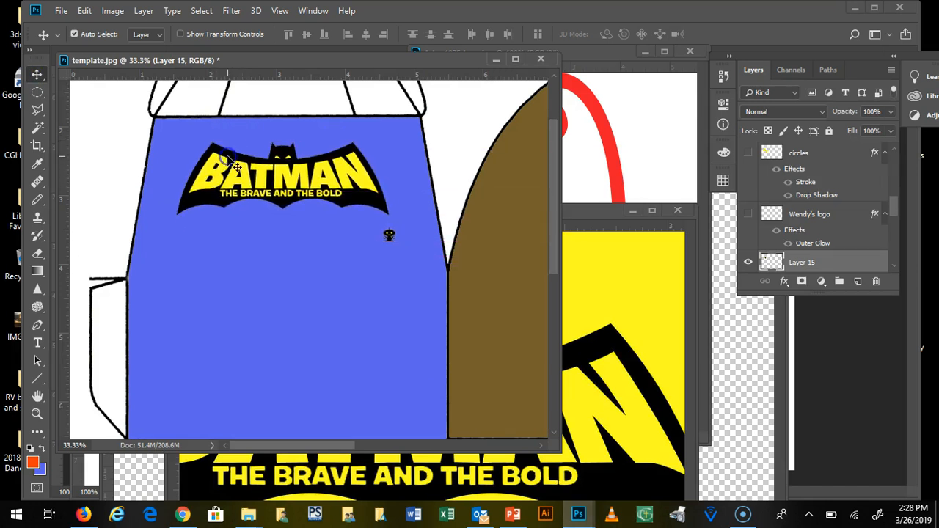
Remove the small stray face beneath the logo's wing using an elliptical selection on Layer 15.
click(37, 92)
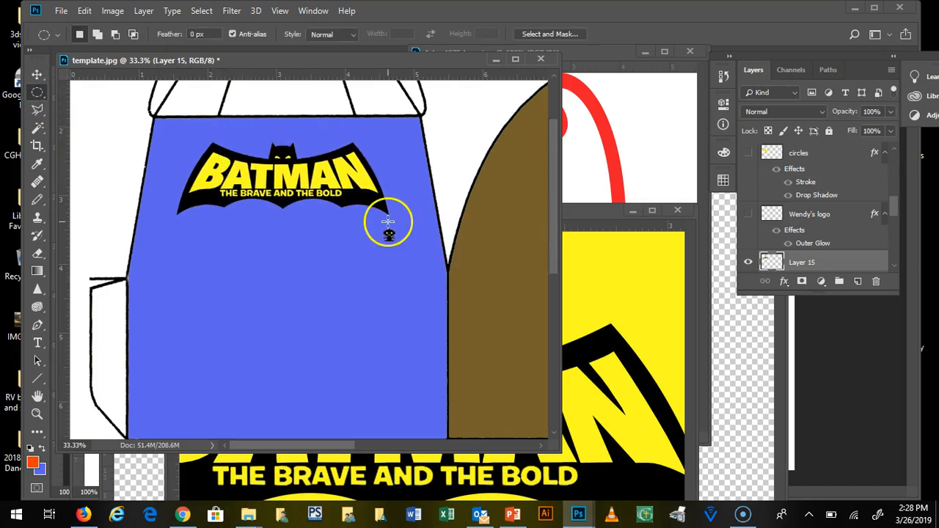
drag(373, 221, 408, 255)
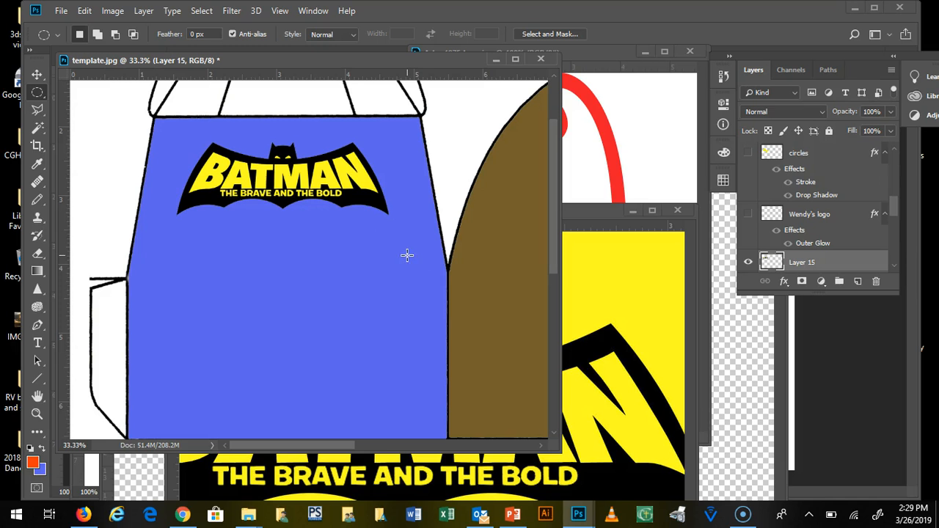
Move the Batman title logo up close to the top edge of the blue panel.
click(37, 76)
drag(253, 178, 260, 157)
click(357, 195)
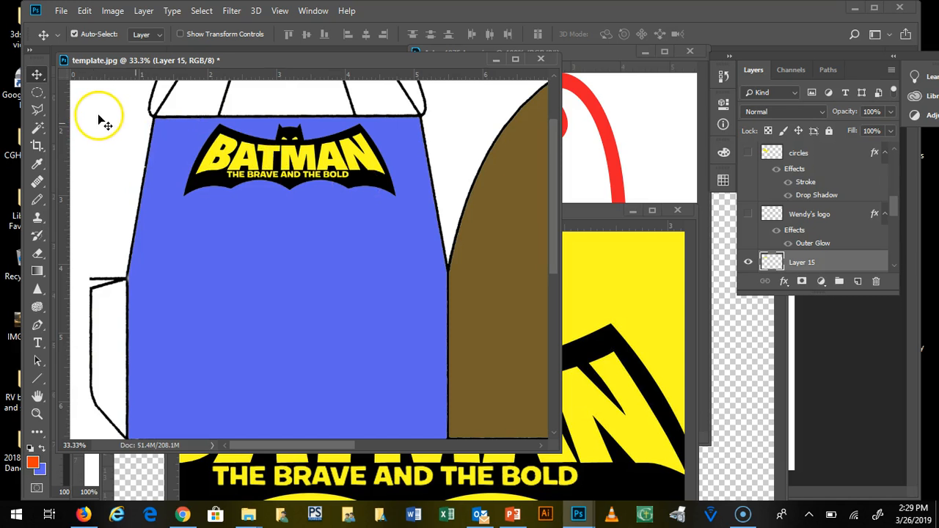
Select the large BATMAN letters in the title logo with the Magic Wand, fill them with the orange foreground color and deselect.
click(38, 128)
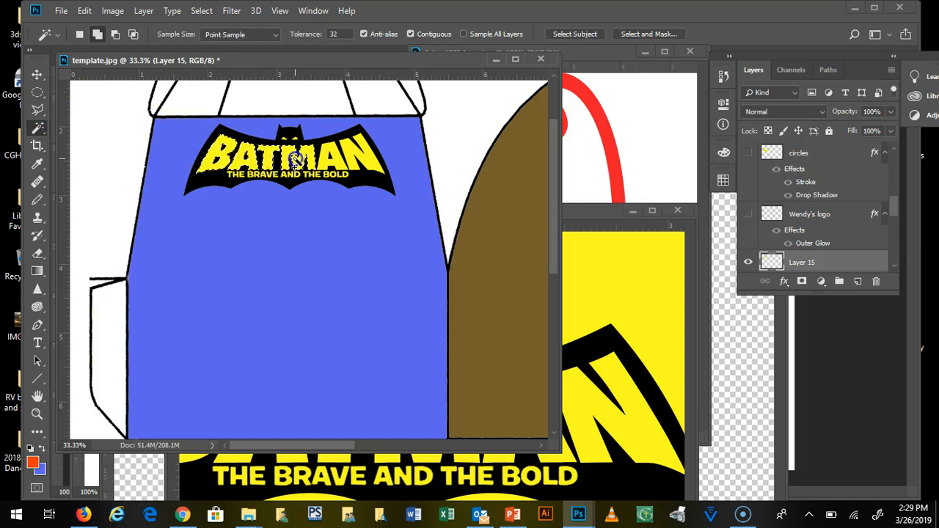
click(324, 161)
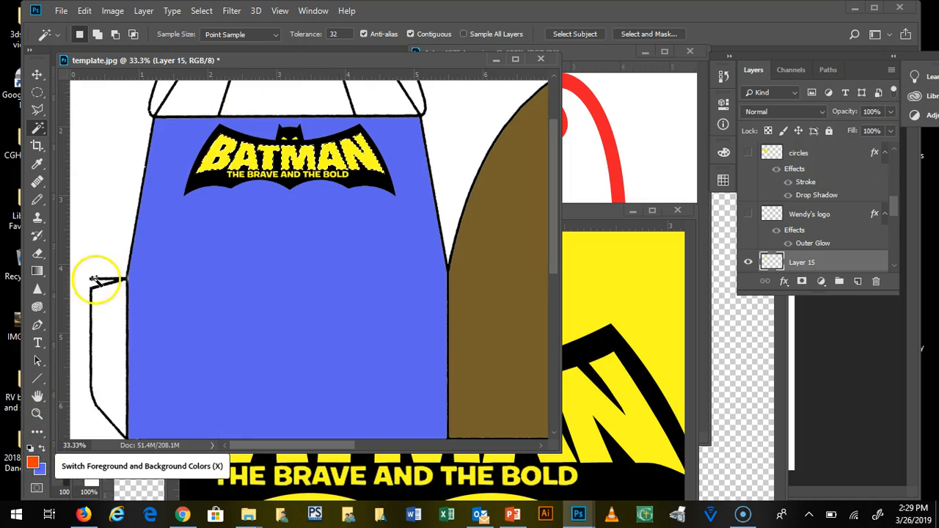
click(84, 11)
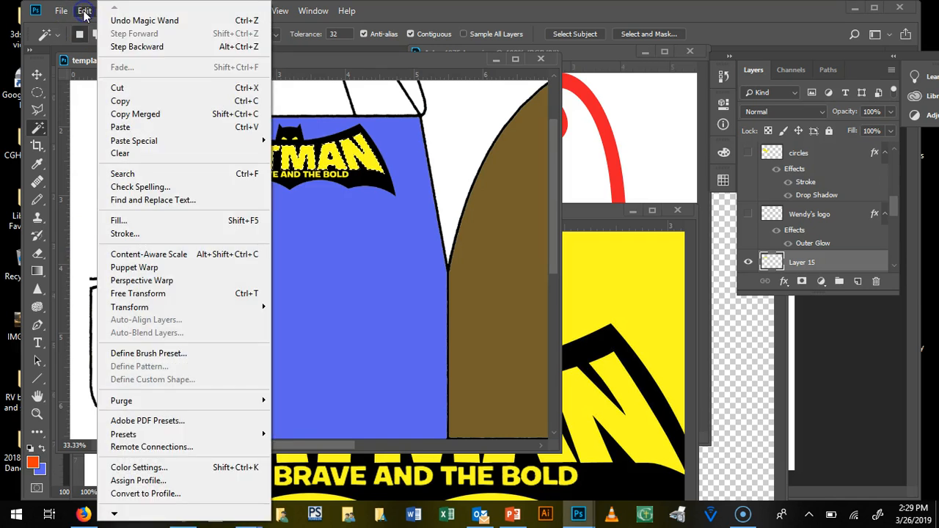
click(137, 221)
click(554, 122)
key(ctrl+d)
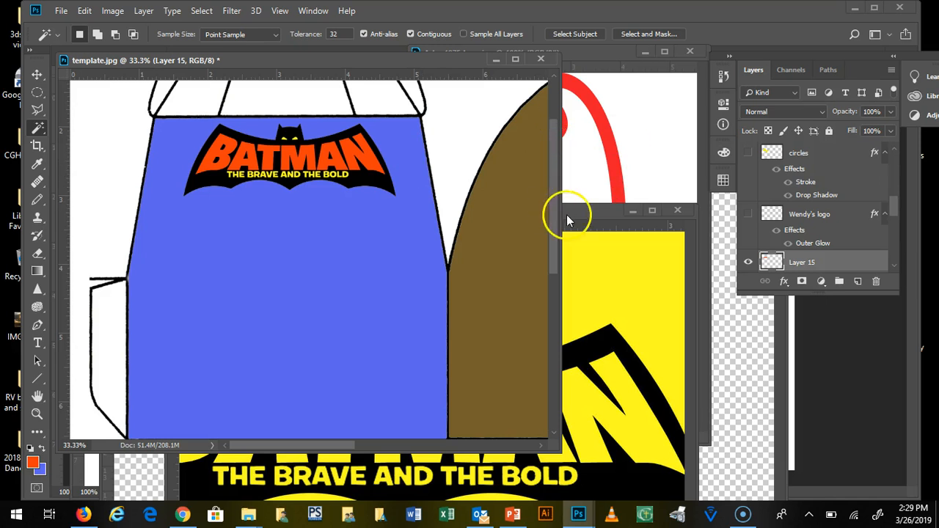
Minimize the yellow Batman image, select the white areas of Arby-1975-logo.jpg with the Magic Wand and invert the selection.
click(632, 213)
click(631, 210)
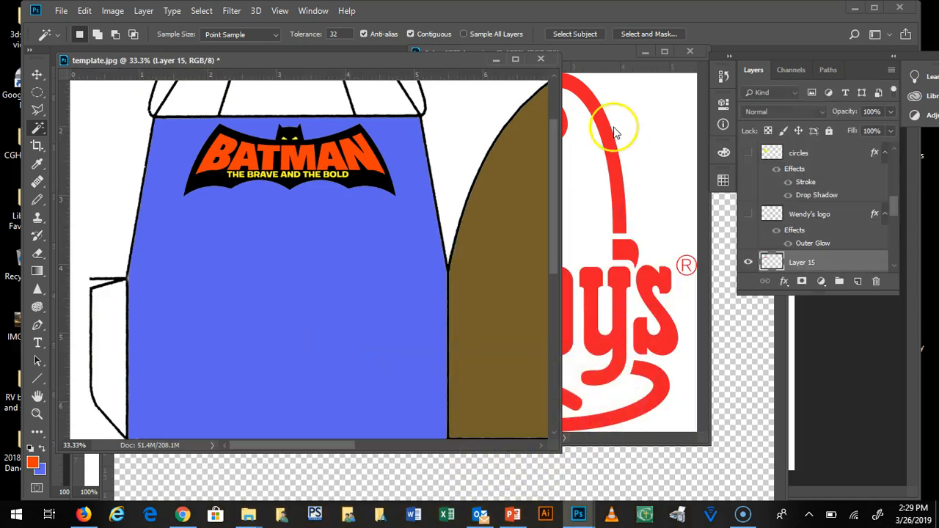
click(607, 53)
drag(606, 53, 607, 68)
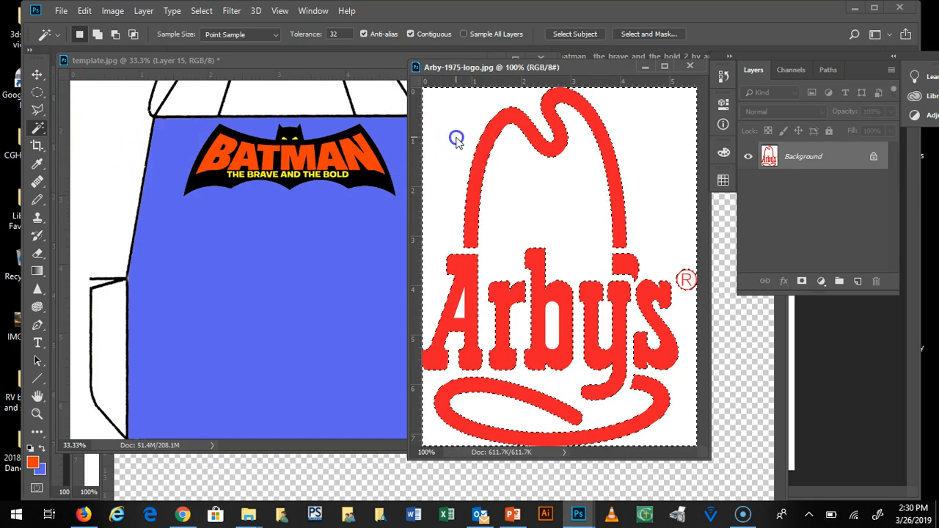
key(shift)
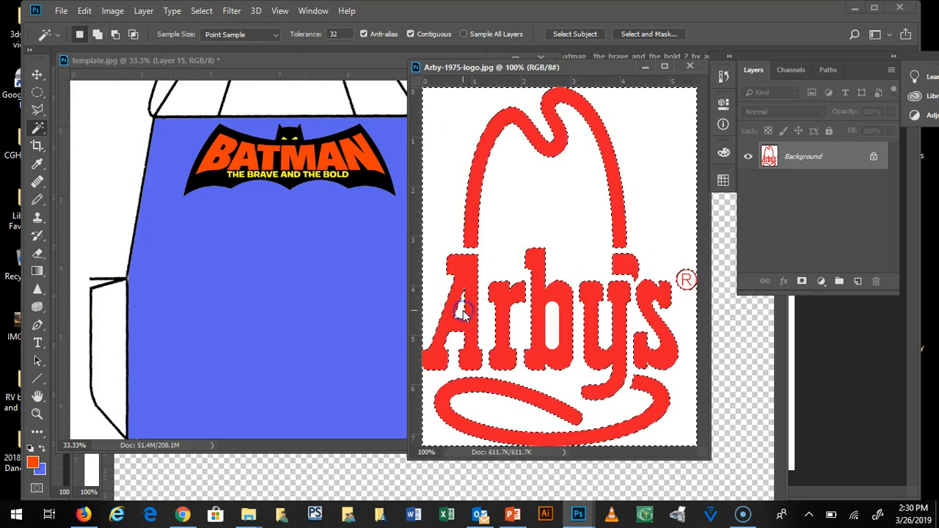
shift+click(553, 325)
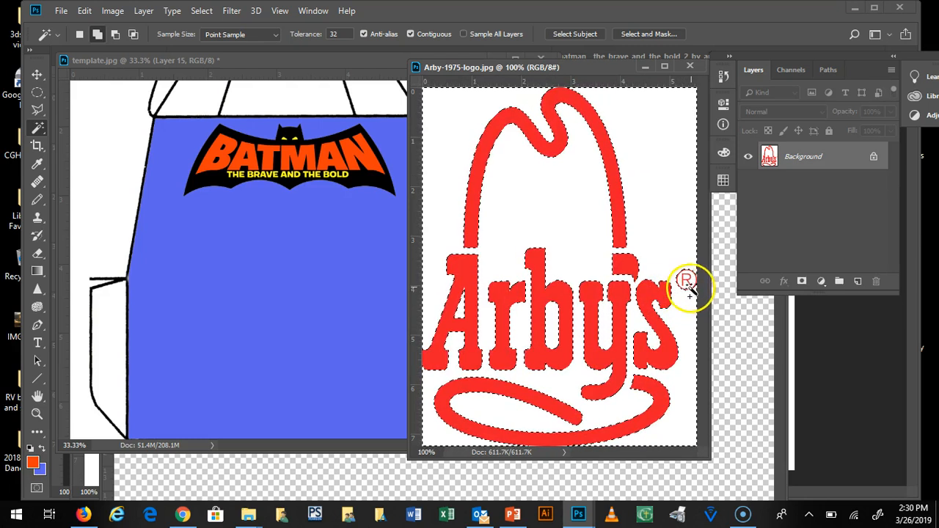
key(shift)
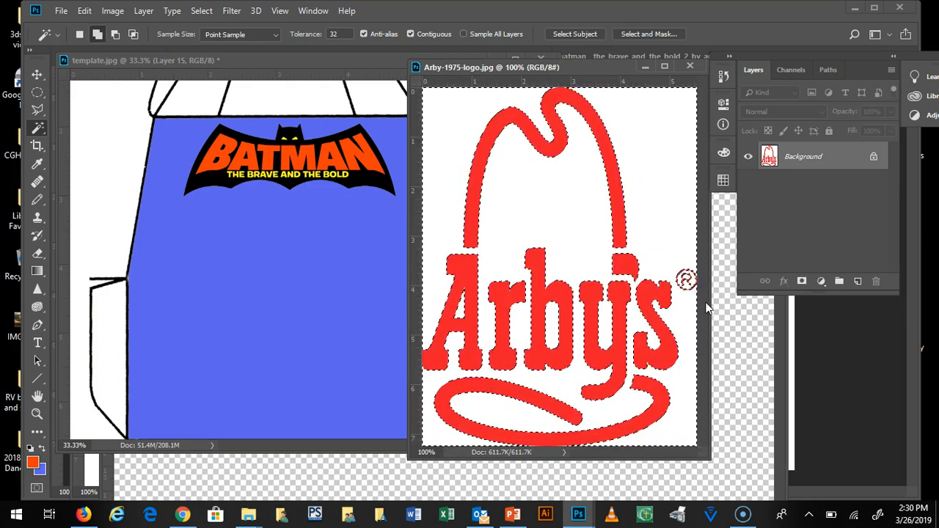
click(198, 11)
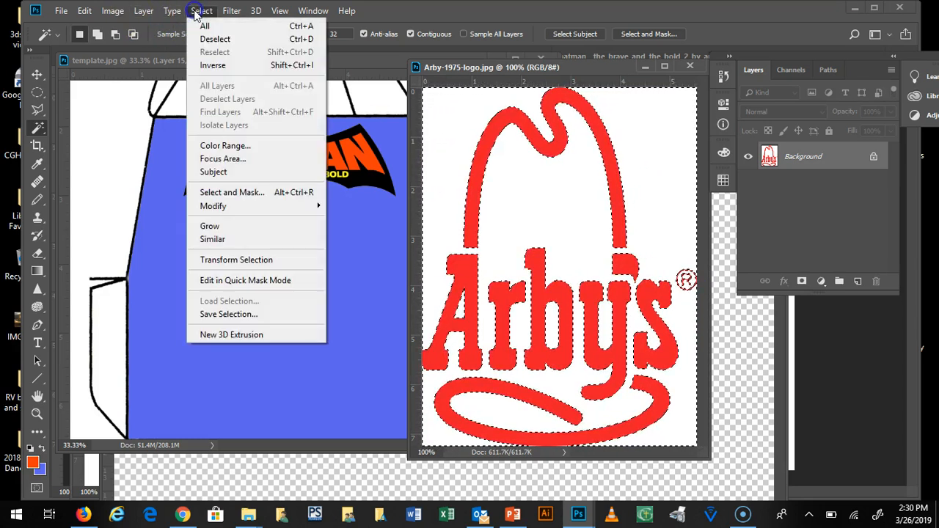
click(218, 66)
Copy the selected Arby's logo onto the template's blue panel with the Move tool, below the Batman title's right wing.
click(43, 77)
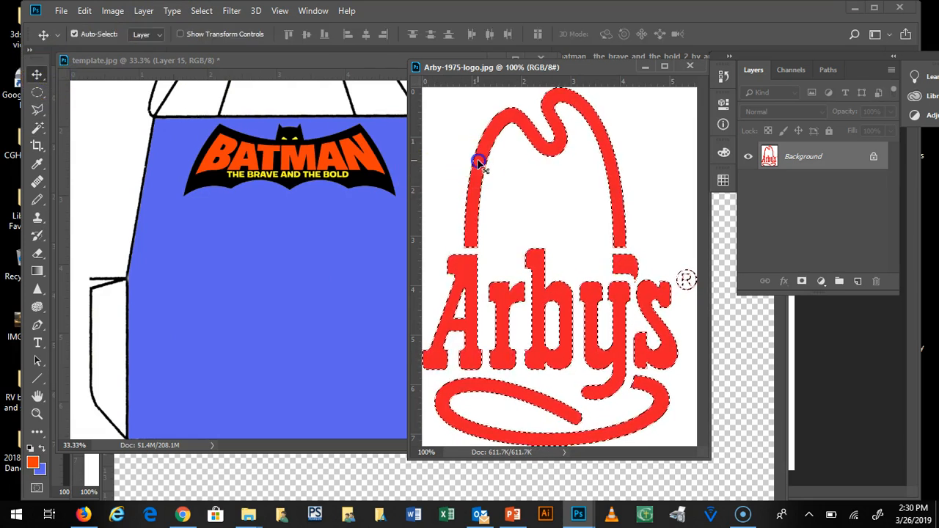
drag(478, 163, 353, 198)
drag(268, 209, 371, 206)
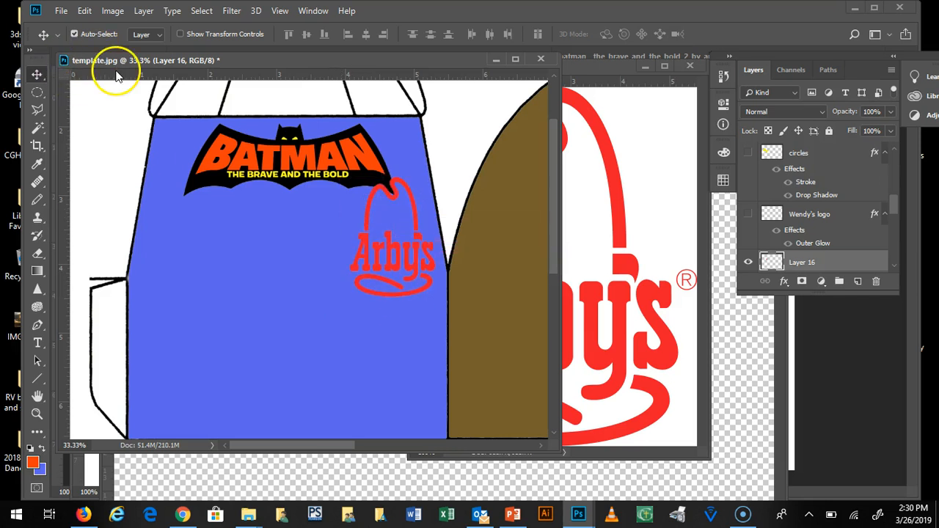
Scale the Arby's logo down to about 48% and place it in the blue panel's upper-left corner beside the Batman title.
click(85, 10)
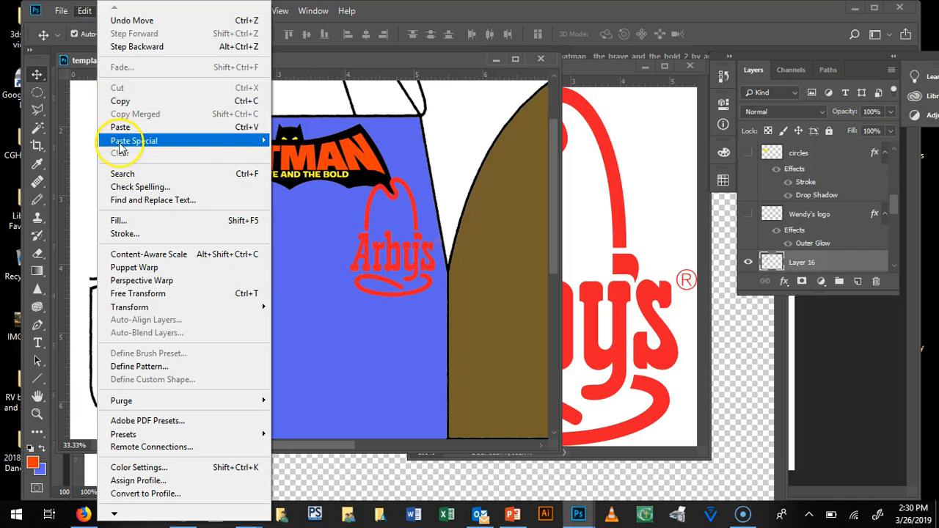
mouse_move(237, 303)
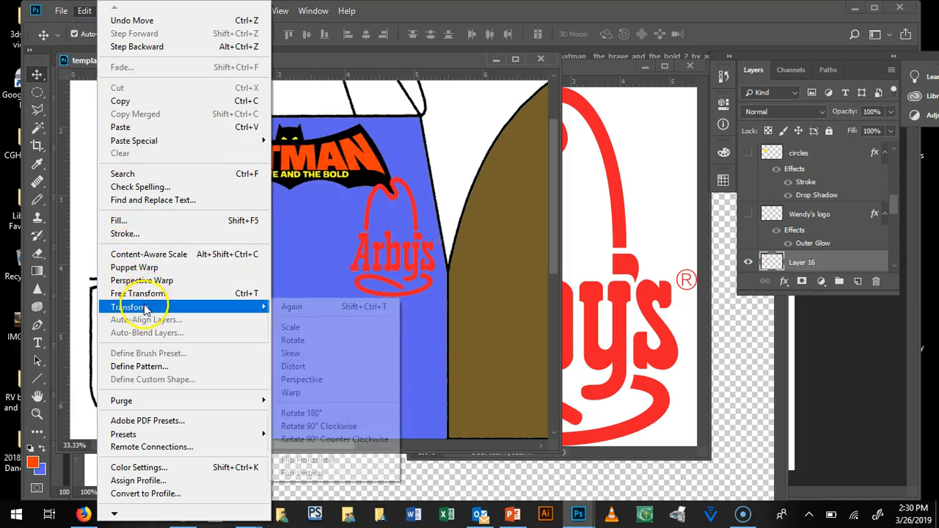
click(286, 327)
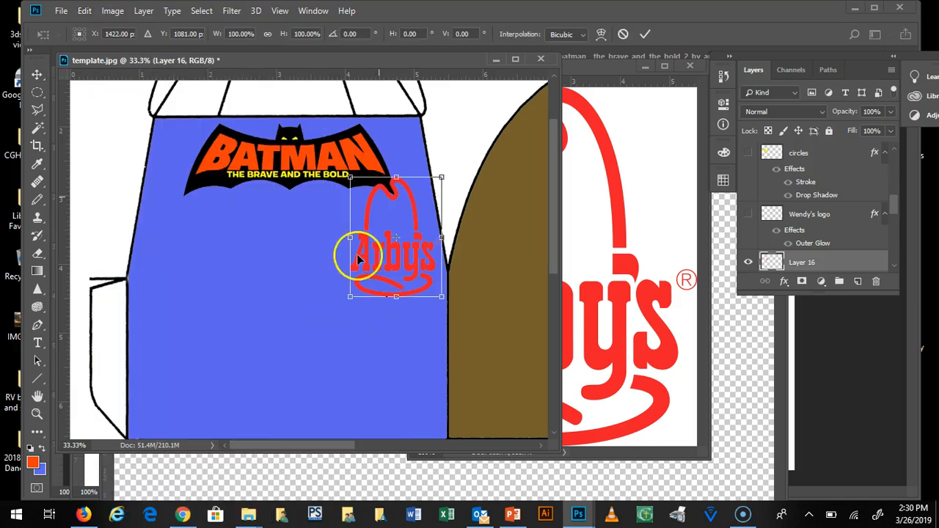
drag(350, 178, 406, 238)
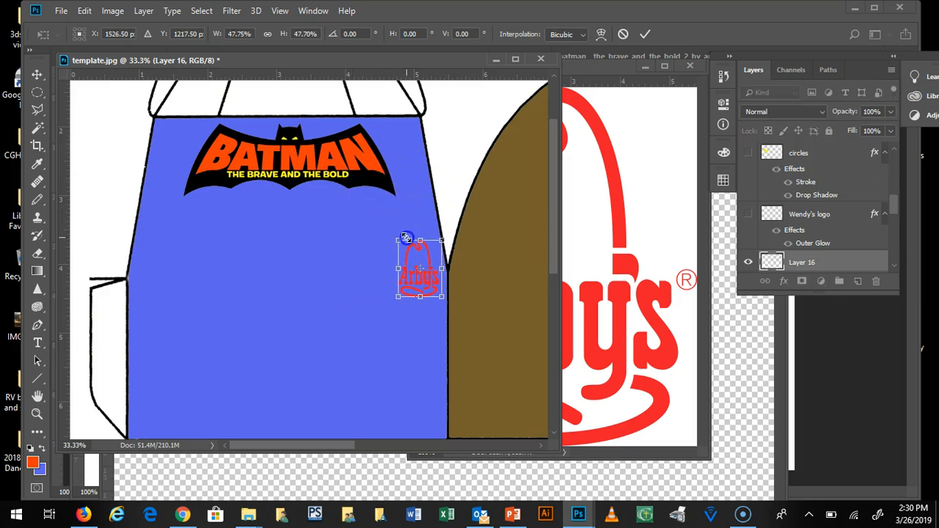
click(147, 86)
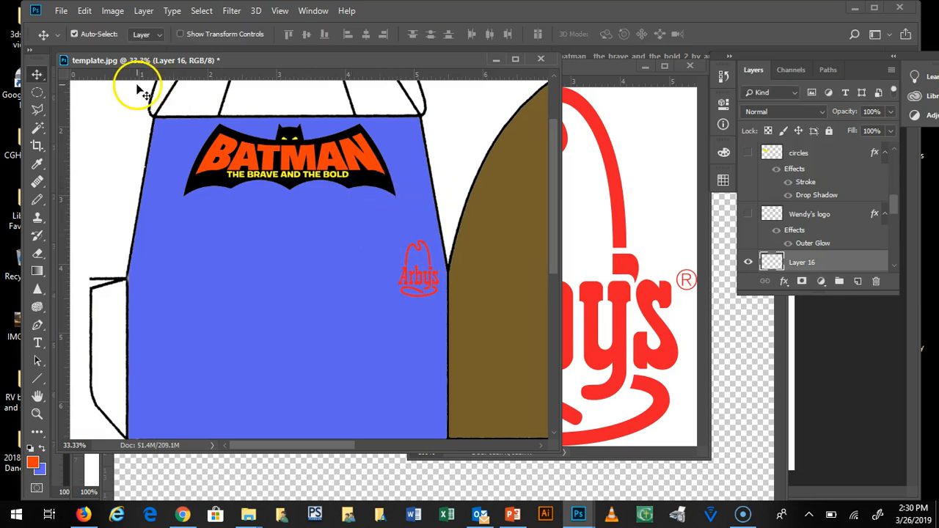
drag(420, 275, 174, 161)
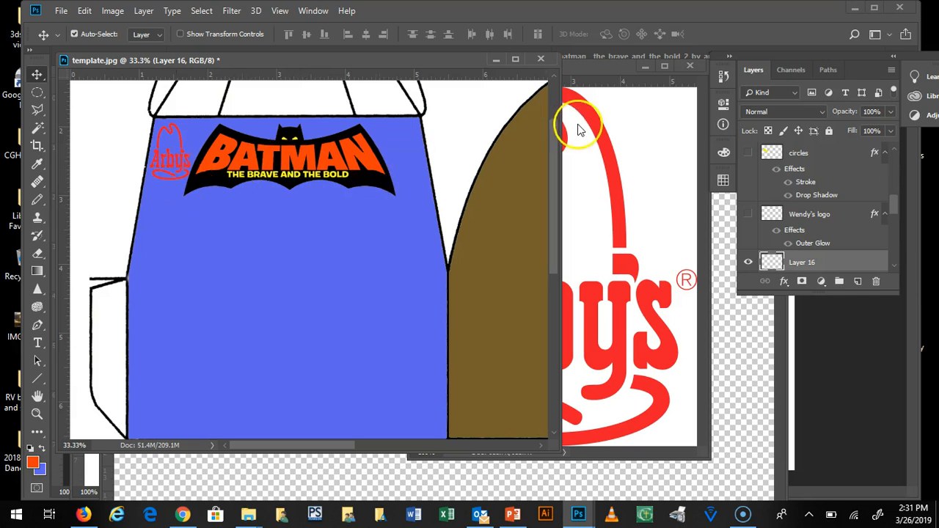
Minimize the Arby's logo document and float maze.gif in its own window beside the template.
click(645, 67)
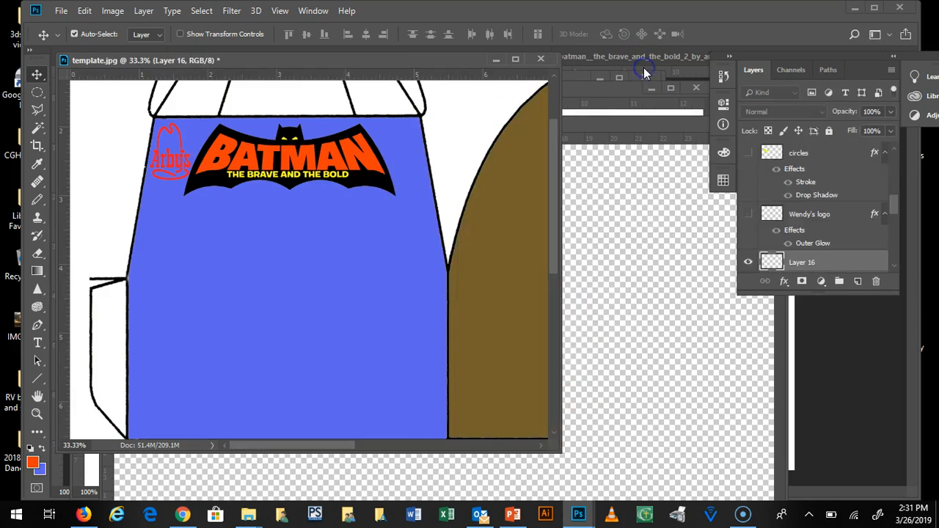
drag(439, 59, 537, 84)
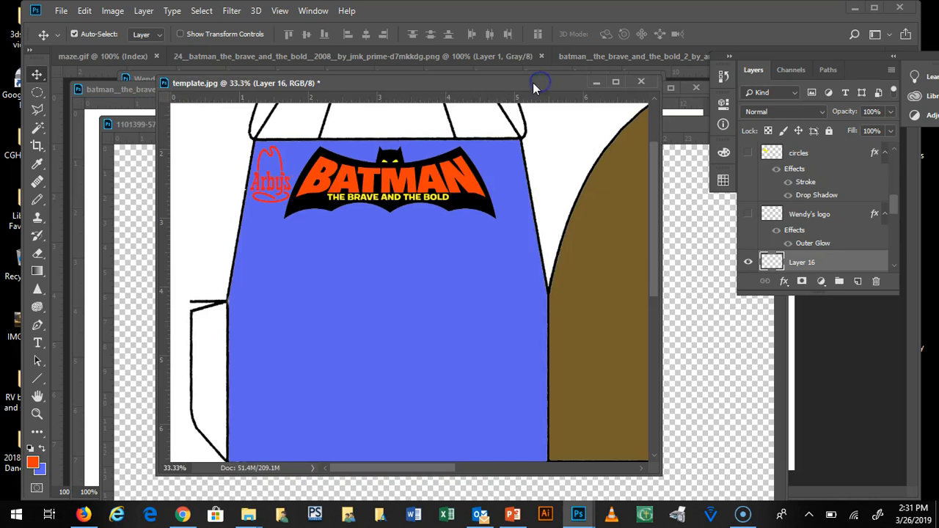
click(114, 59)
drag(113, 58, 154, 219)
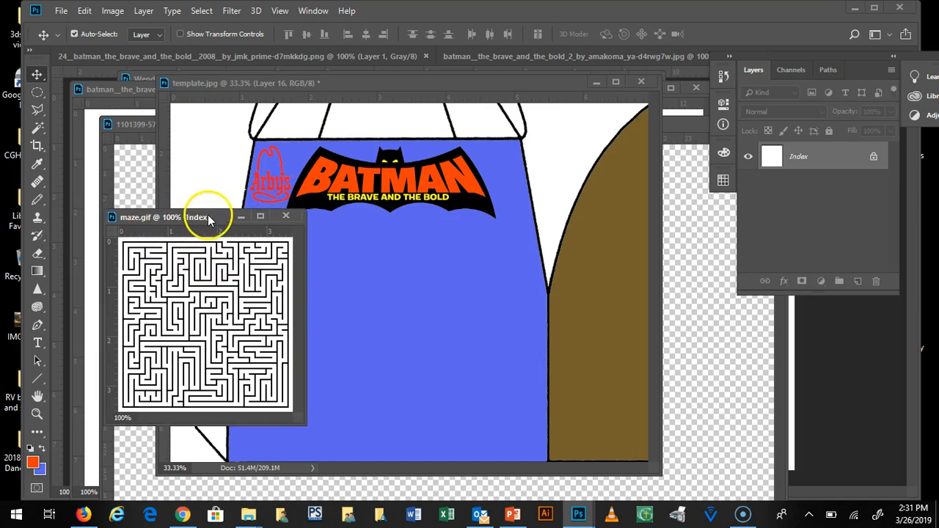
drag(212, 216, 203, 220)
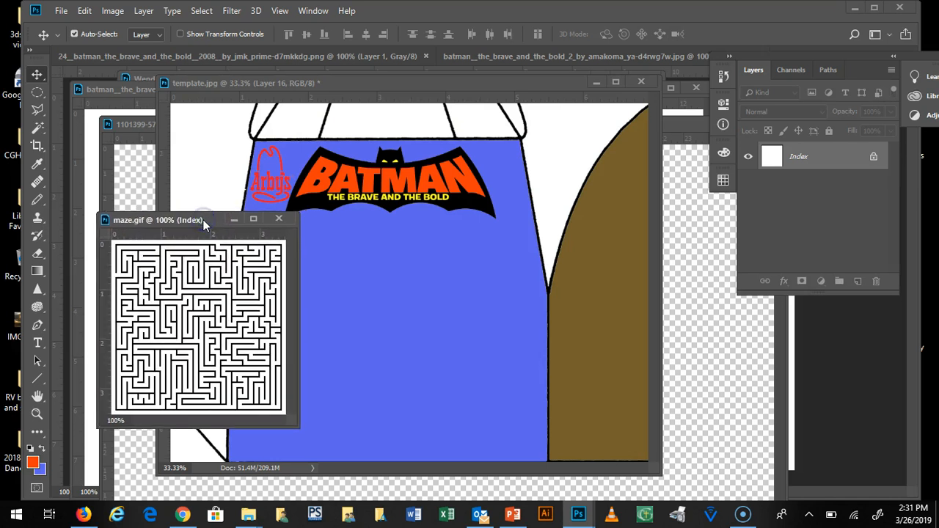
Copy the entire maze image and paste it onto the template's blue panel.
drag(239, 316, 549, 210)
key(ctrl+a)
click(396, 85)
key(ctrl+v)
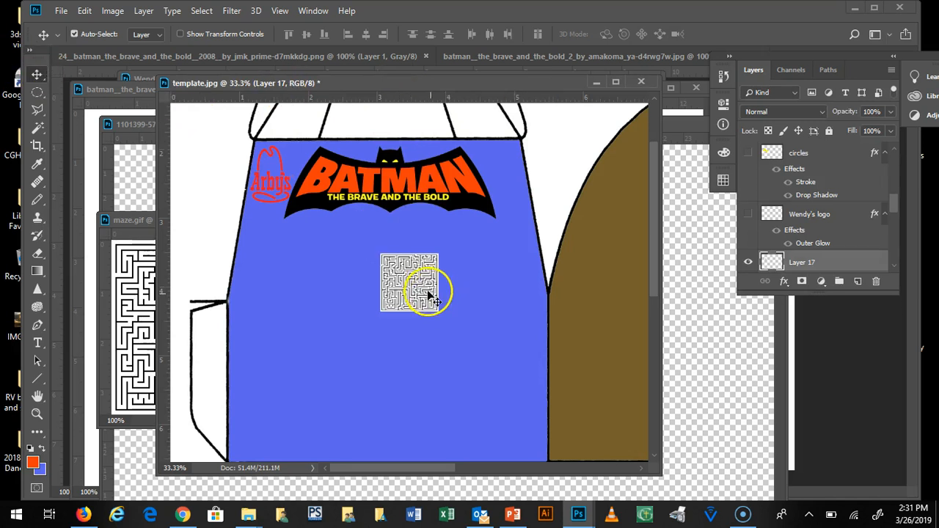
Enlarge the maze to about 339% and position it beneath the Batman title on the blue panel.
drag(417, 288, 401, 273)
click(85, 11)
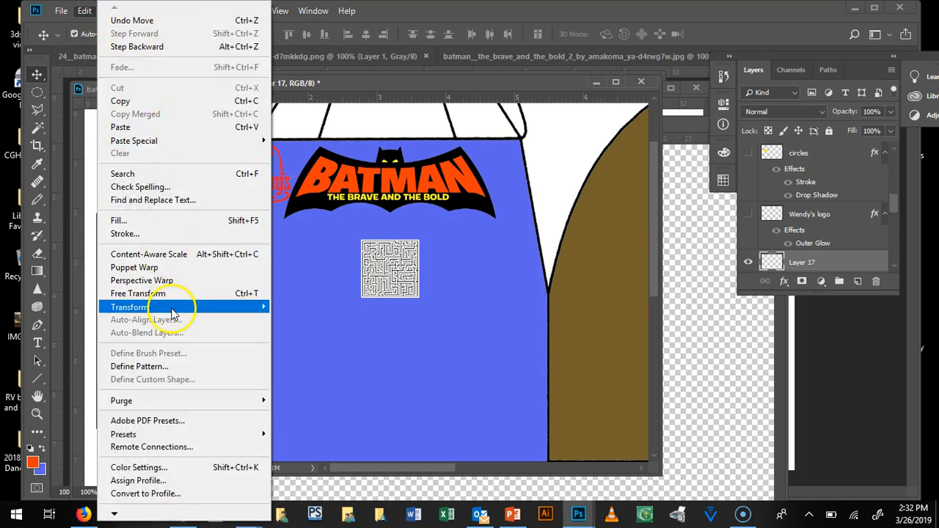
mouse_move(180, 307)
click(292, 328)
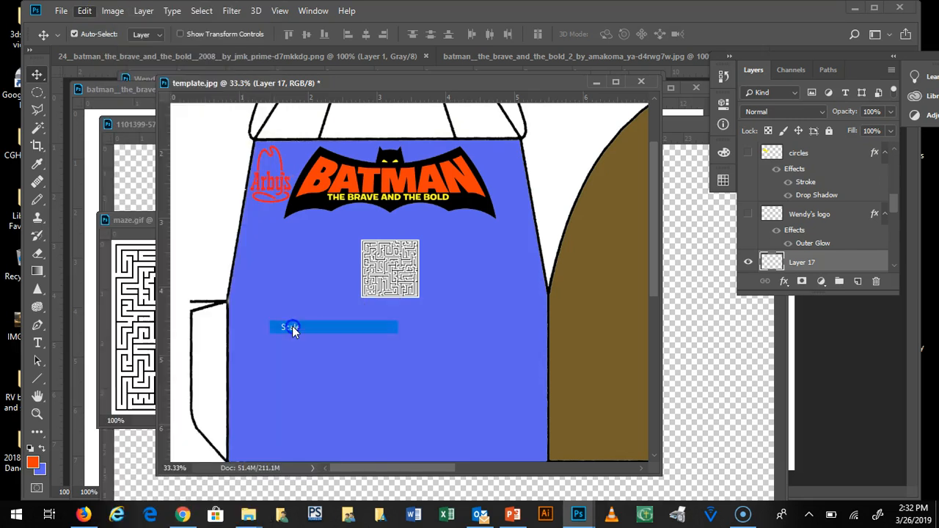
drag(361, 299, 295, 390)
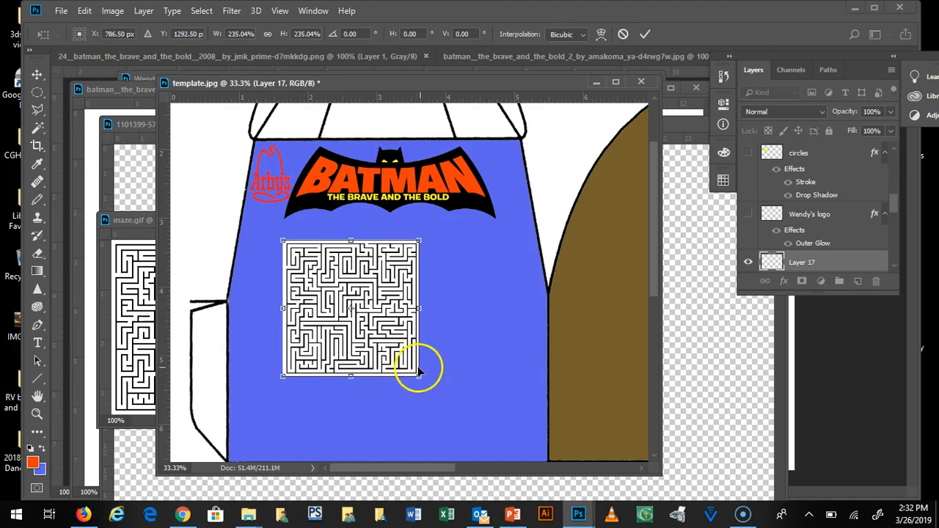
drag(419, 377, 488, 433)
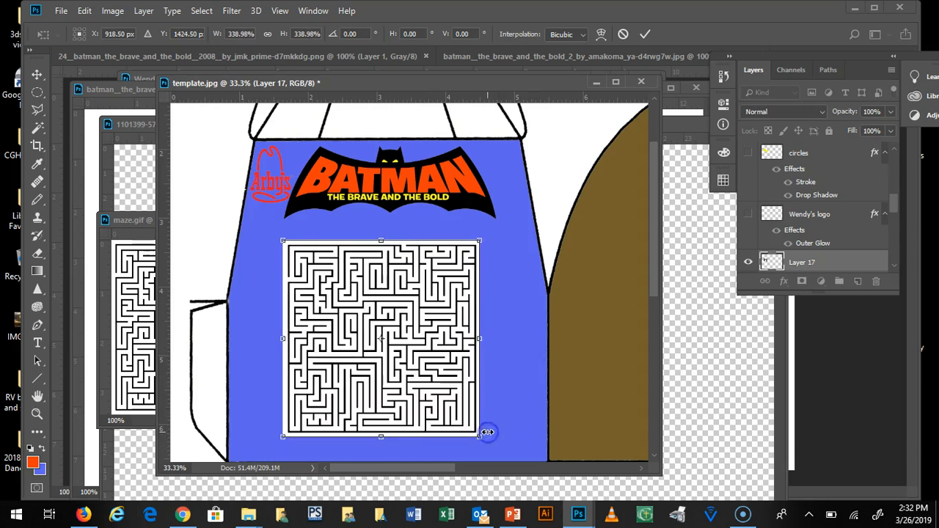
key(Return)
click(365, 300)
drag(365, 301, 376, 288)
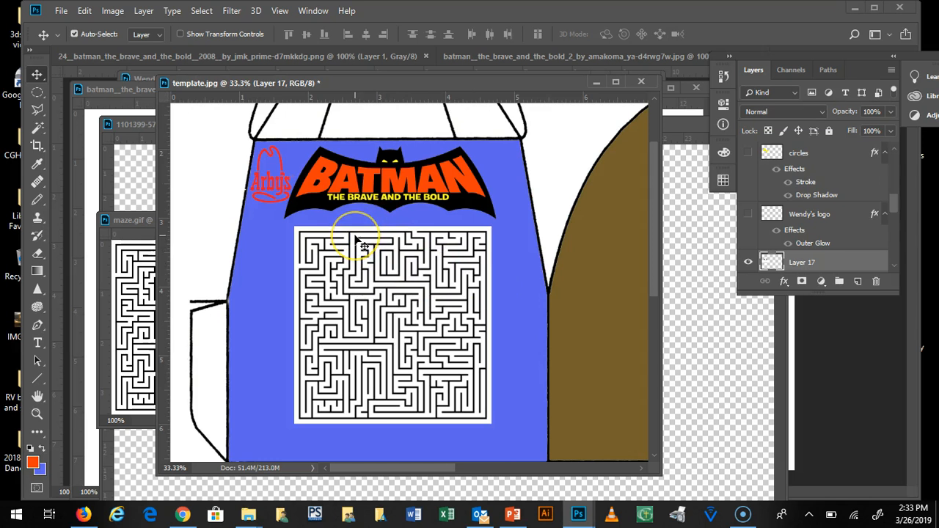
Select the maze's white areas on Layer 17 with the Magic Wand, delete them and deselect.
click(38, 128)
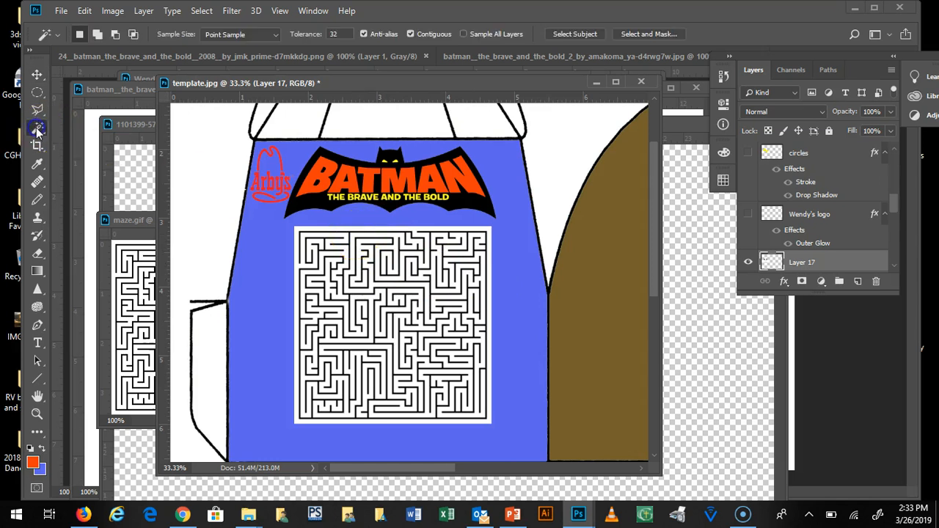
click(298, 232)
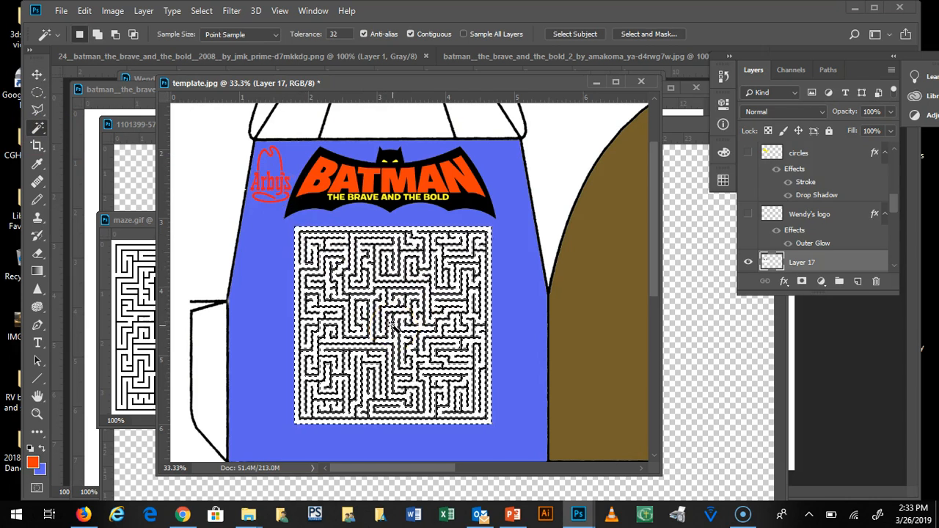
key(Delete)
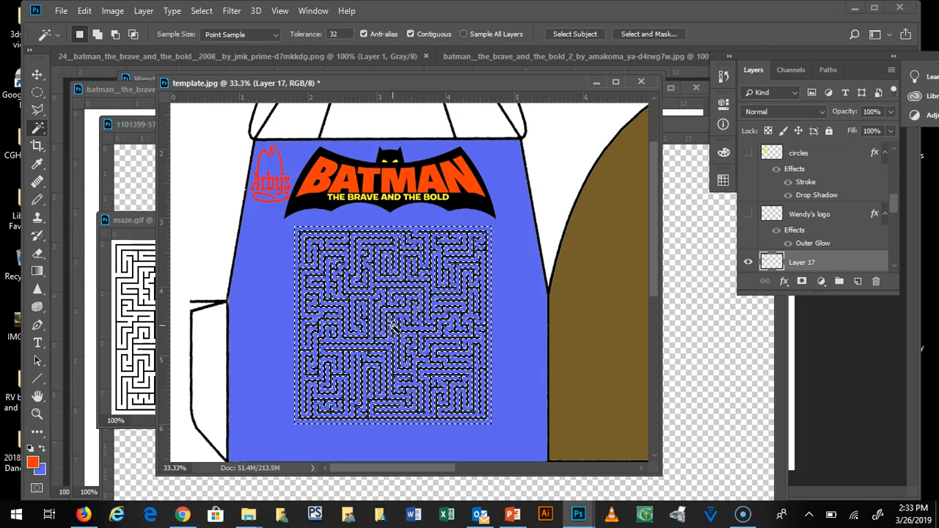
key(ctrl+d)
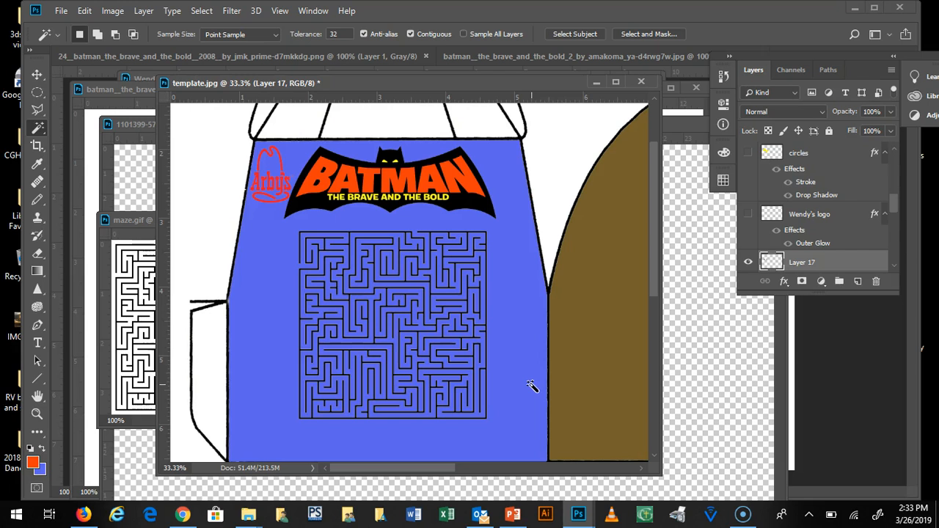
Undo the deletion of the maze's white areas and clear the selection.
click(510, 290)
key(ctrl+alt+z)
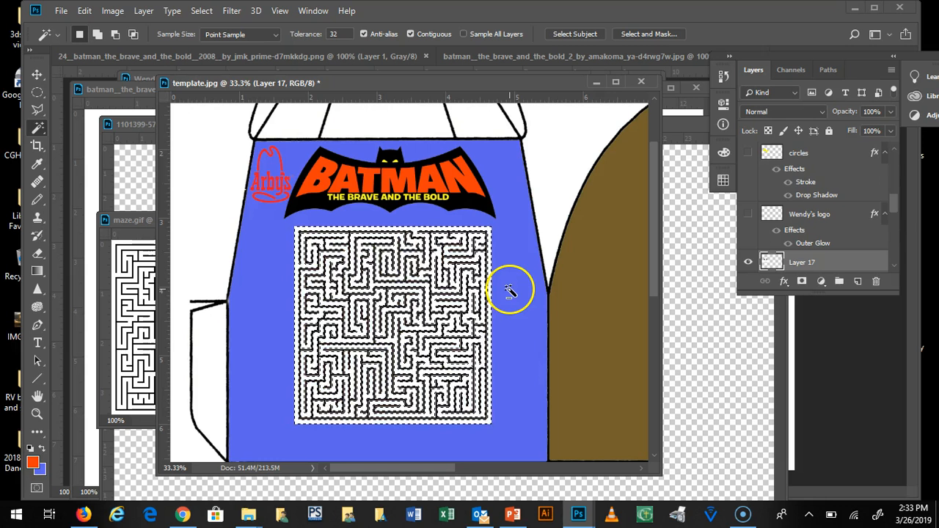
key(ctrl+d)
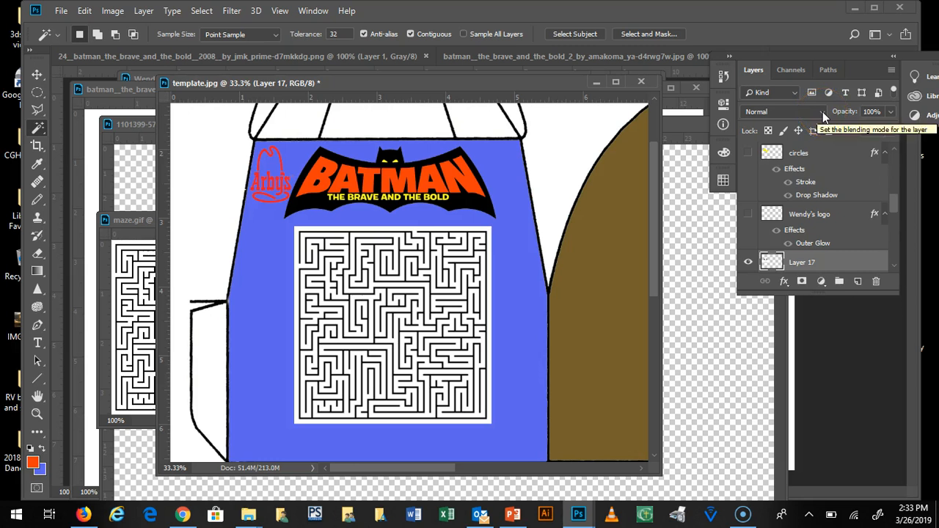
Try the Multiply blending mode on the maze's Layer 17, and return it to Normal.
click(823, 111)
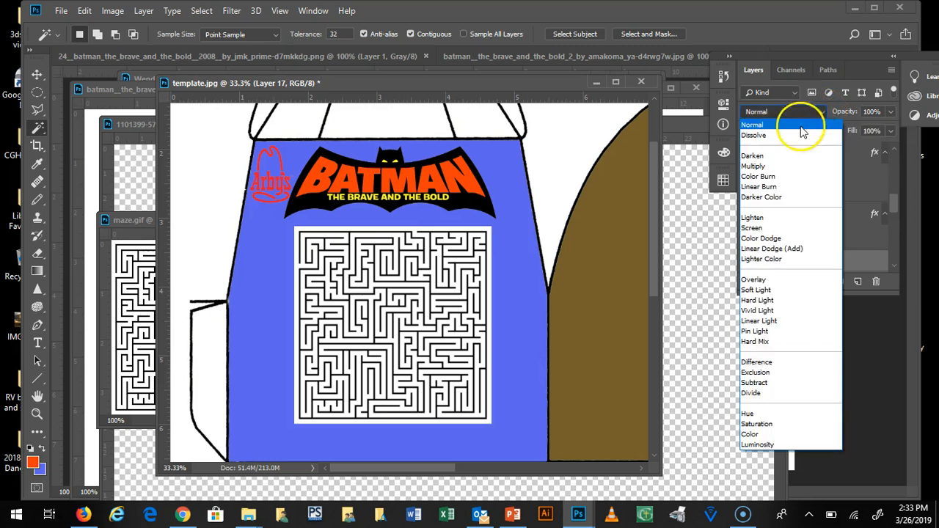
click(778, 167)
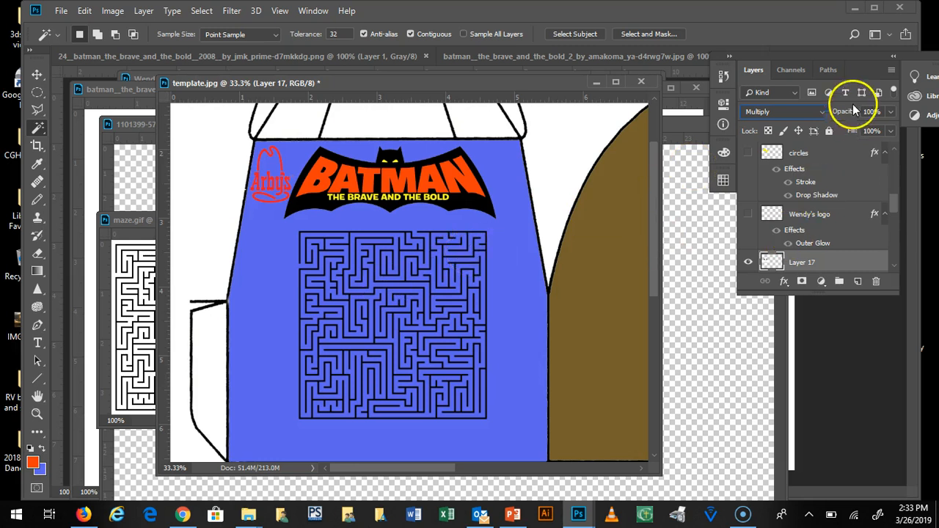
click(822, 115)
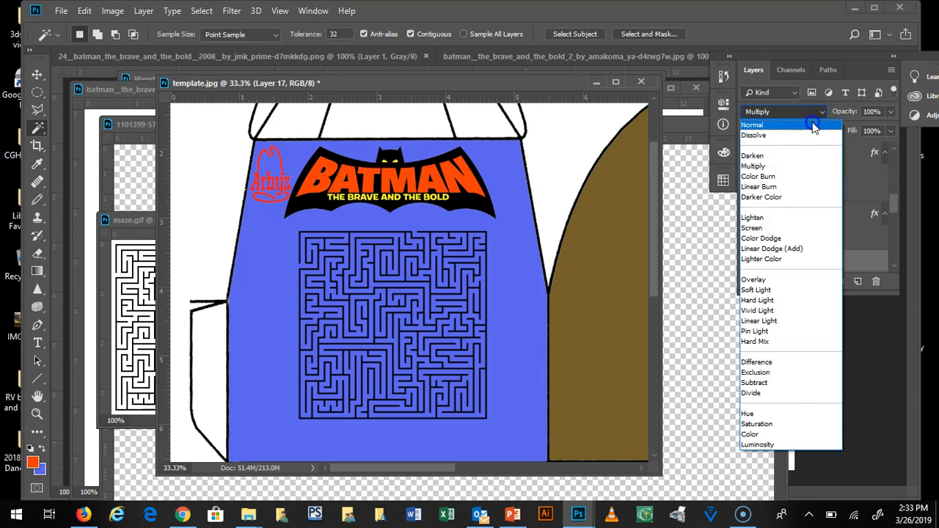
click(814, 126)
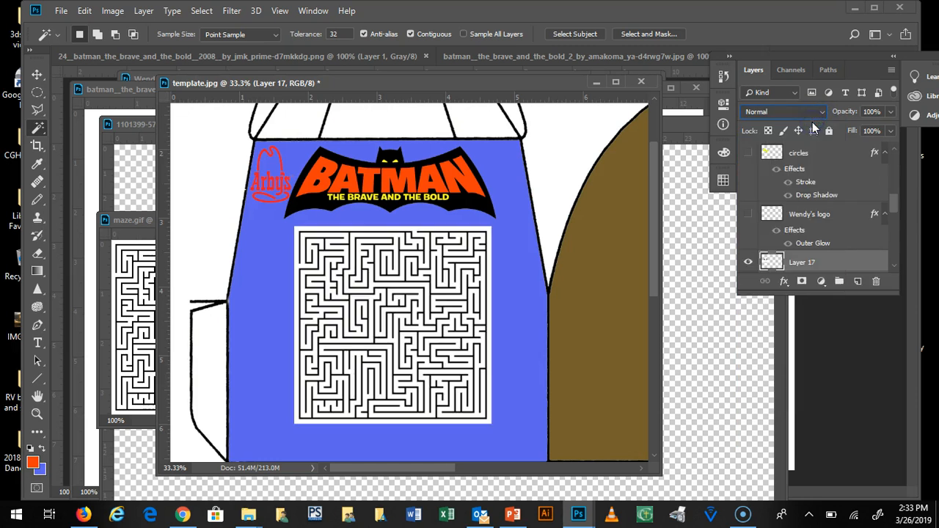
Select the maze's white areas with the Magic Wand, delete them from Layer 17 and deselect.
click(440, 229)
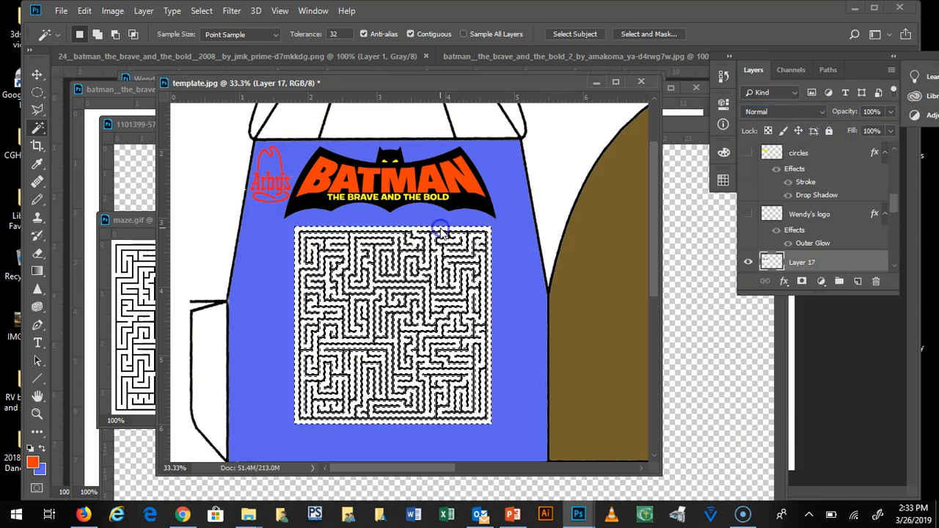
key(Delete)
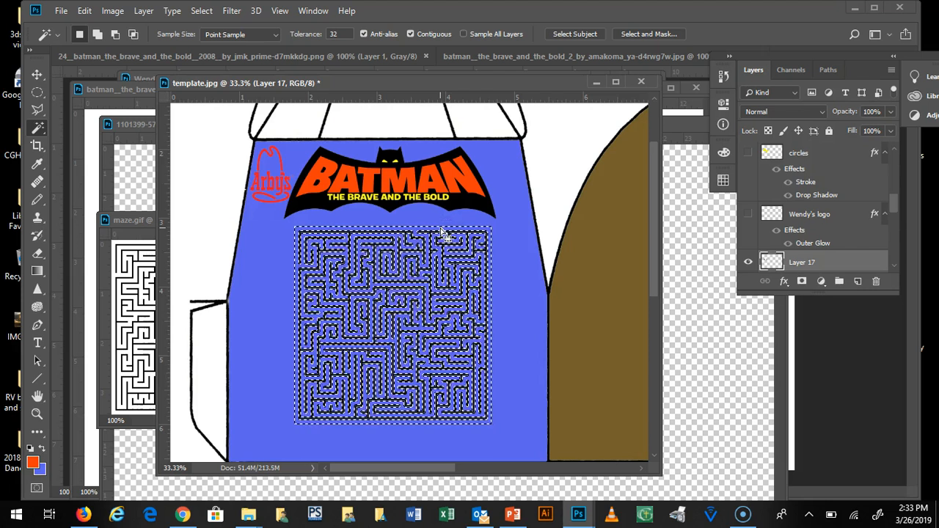
key(ctrl+d)
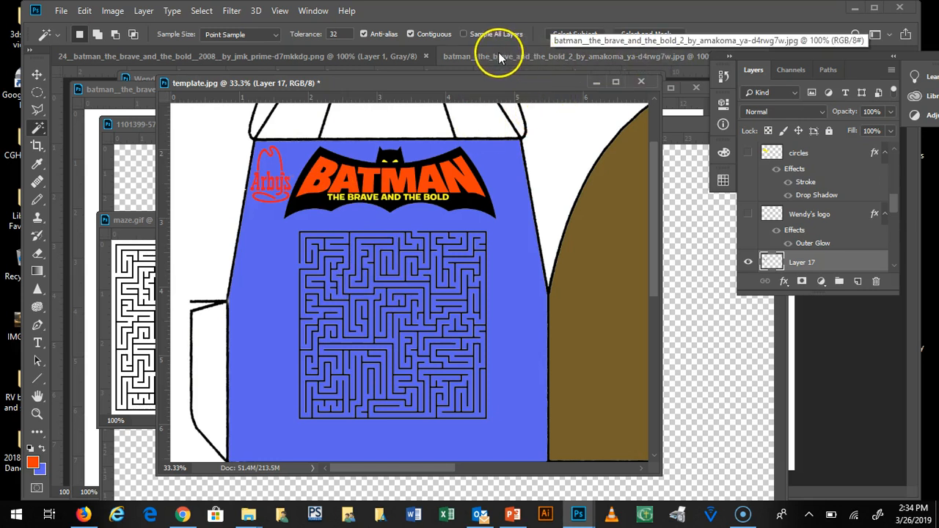
Float the batman__the_brave_and_the_bold_2 character image in its own window, positioned so all eight characters are in view.
right_click(472, 55)
click(461, 112)
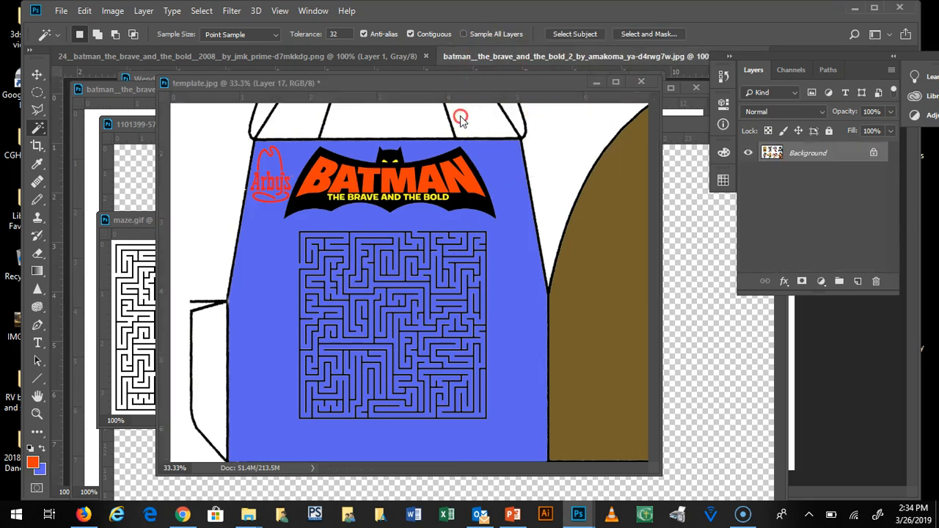
drag(462, 61, 186, 118)
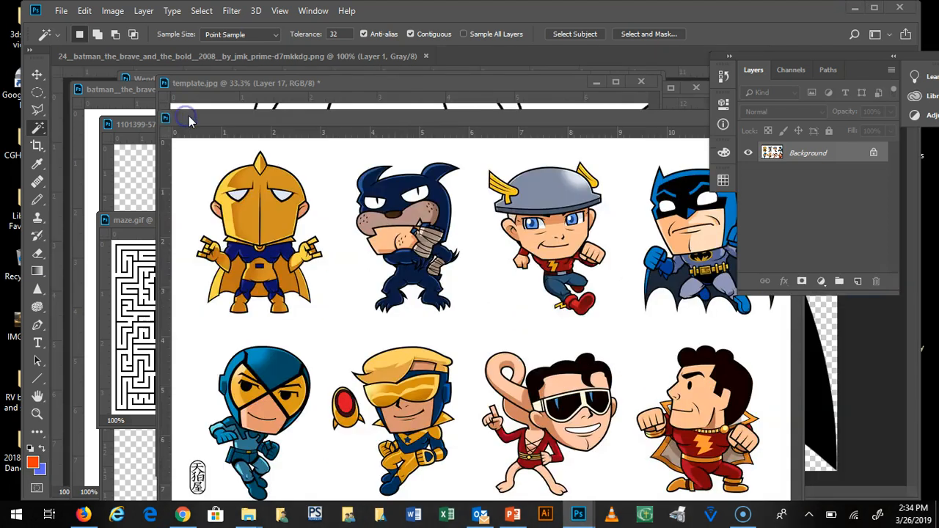
drag(247, 118, 182, 110)
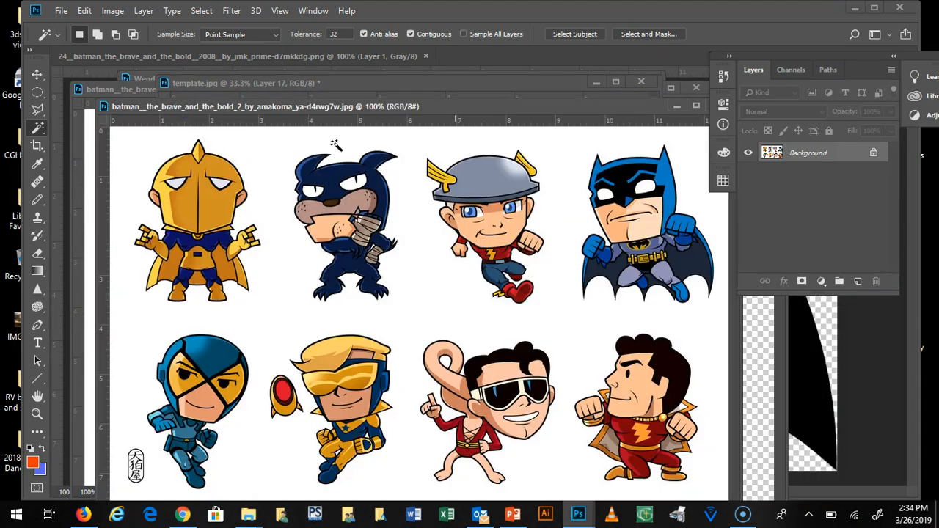
Select the red-suited lightning-bolt character in the lower row with the Rectangular Marquee tool.
click(37, 94)
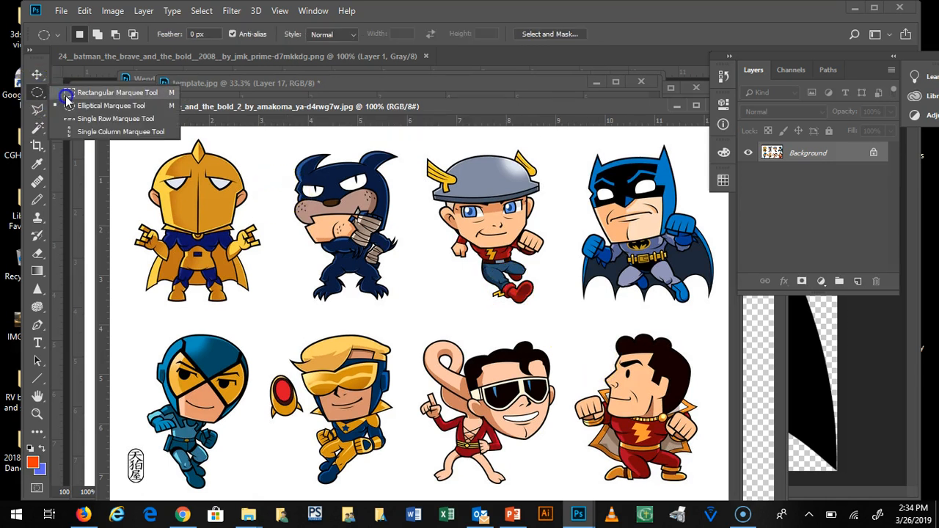
click(67, 98)
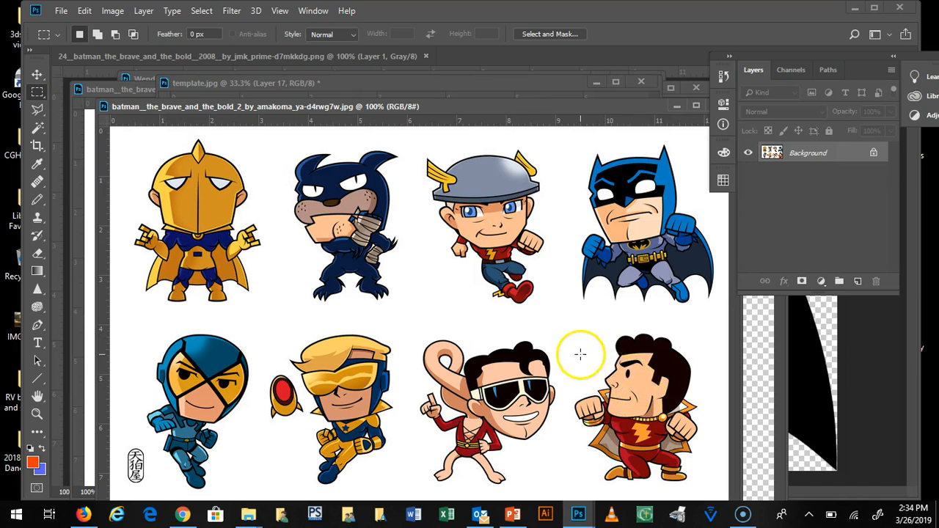
drag(561, 318, 723, 490)
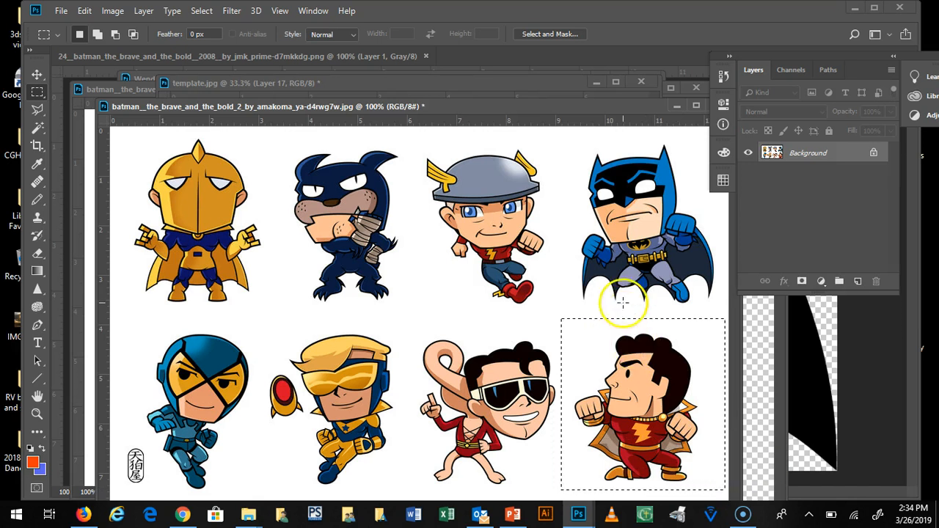
Move the selected character with the Move tool into template.jpg, placing it over the maze's upper-left corner.
click(495, 108)
drag(495, 107, 367, 127)
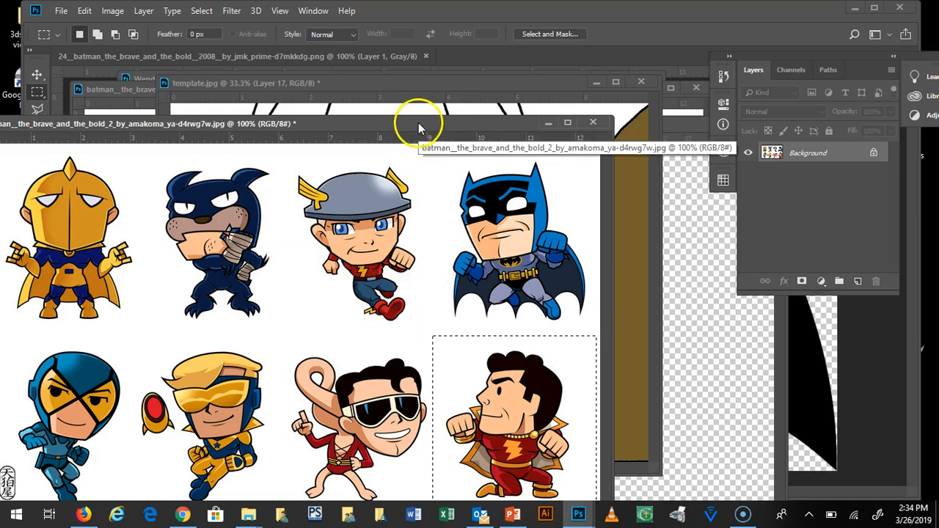
drag(419, 128, 367, 125)
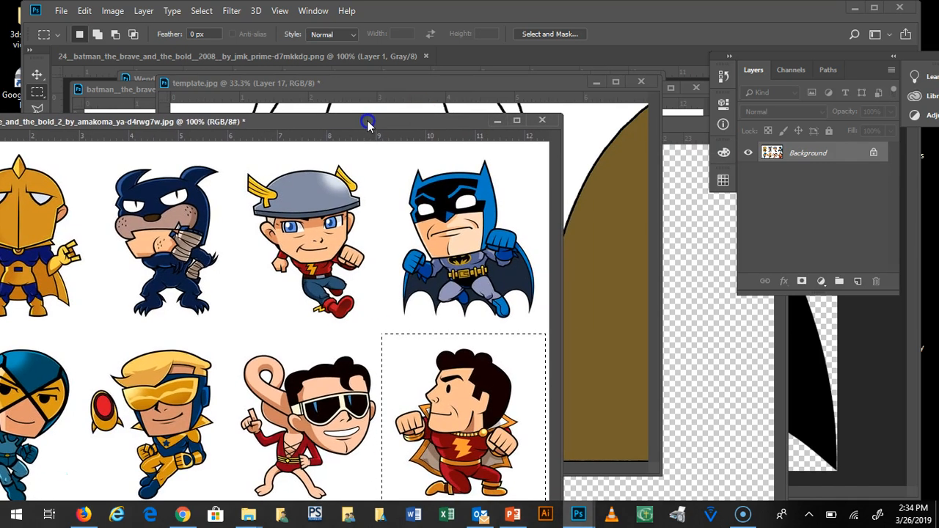
click(36, 76)
drag(463, 395, 556, 207)
drag(592, 172, 337, 263)
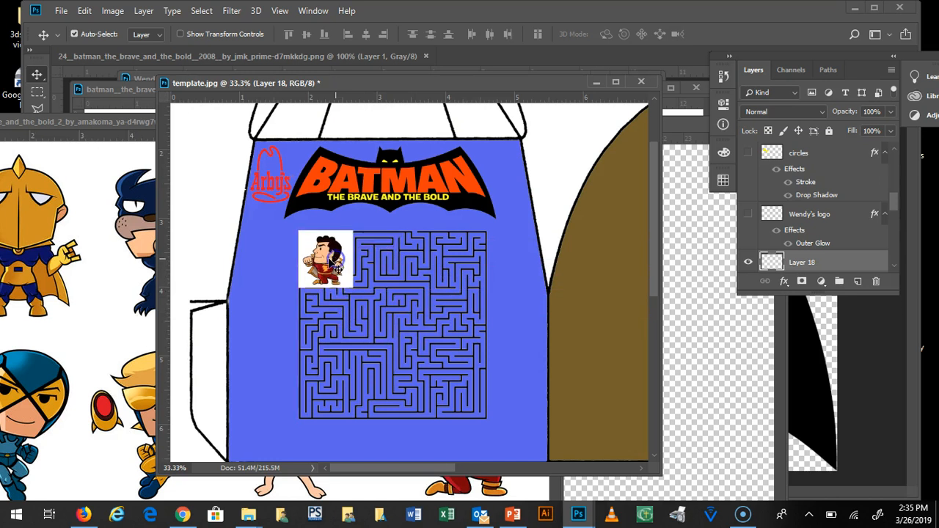
Scale the character on Layer 18 up until its white background covers the maze, and apply the transform.
click(84, 11)
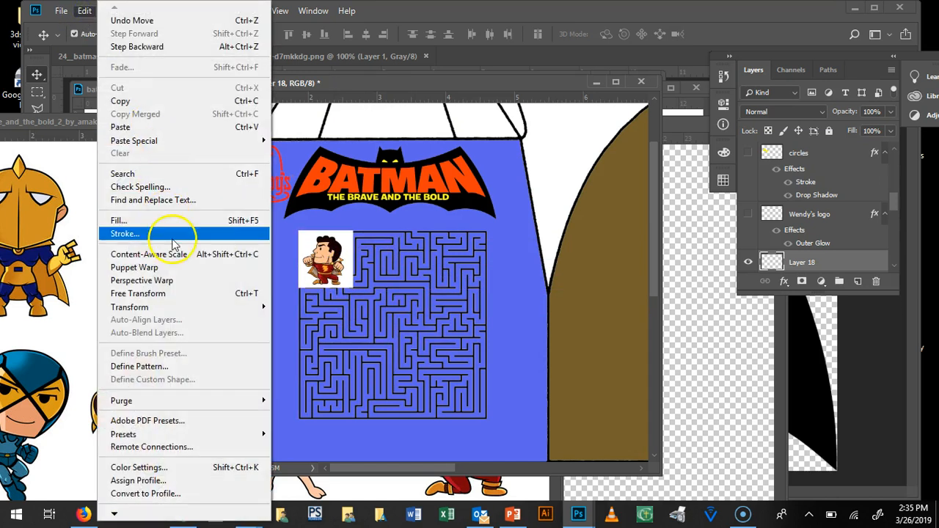
mouse_move(173, 308)
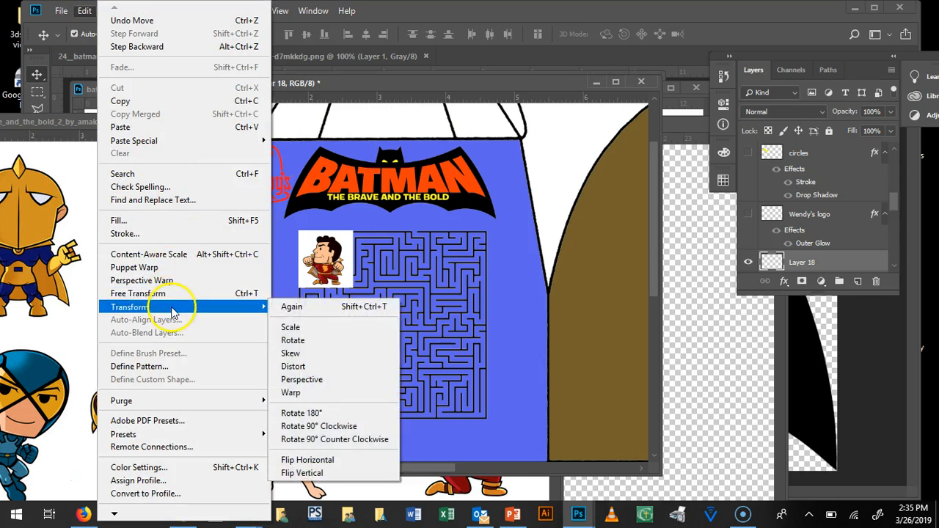
click(309, 330)
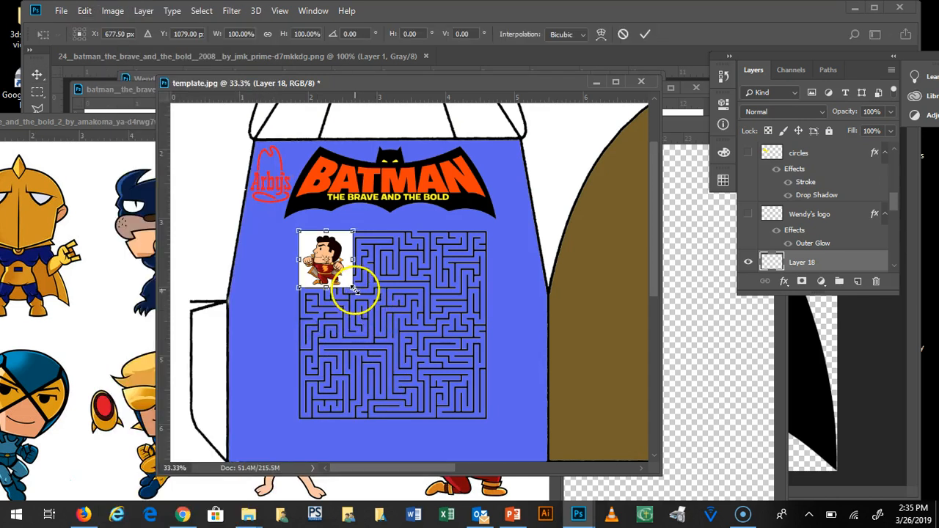
drag(355, 288, 509, 418)
key(Return)
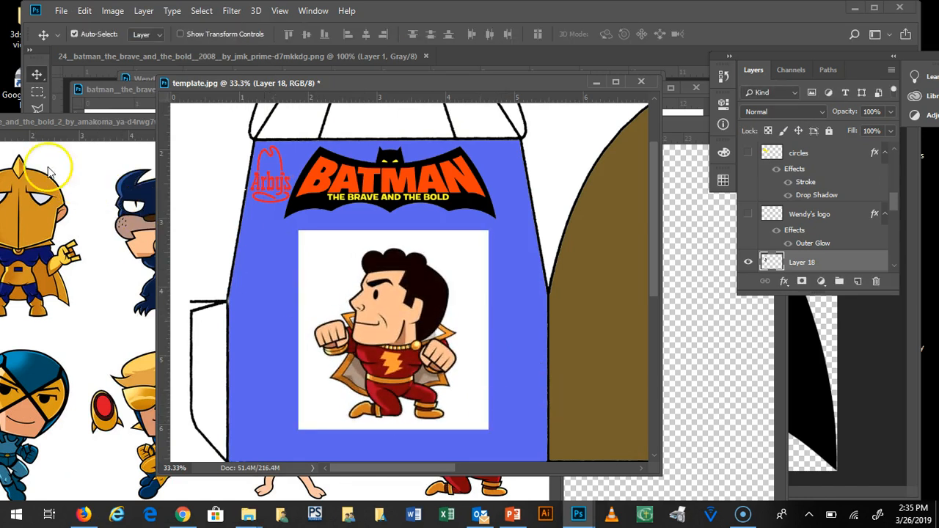
Maximize the program window and bring template.jpg in front of the character image.
drag(42, 122, 253, 197)
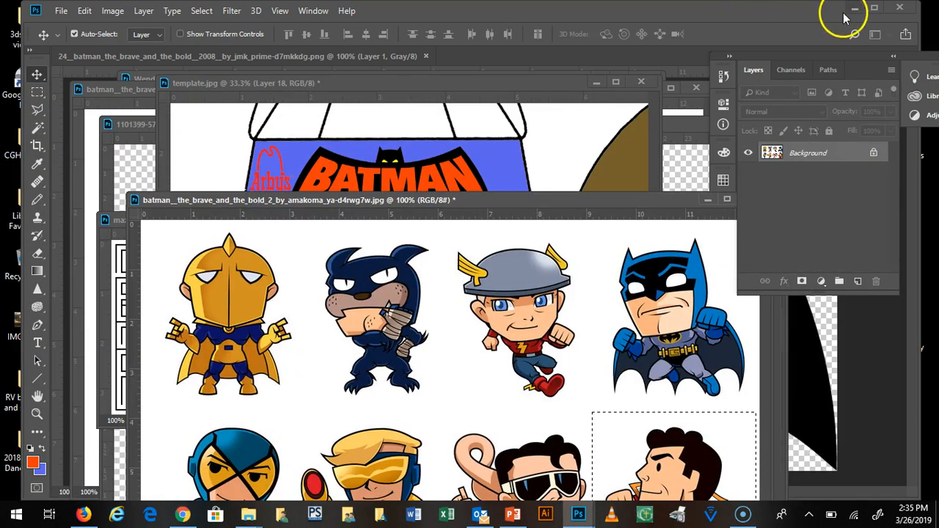
click(875, 8)
click(878, 10)
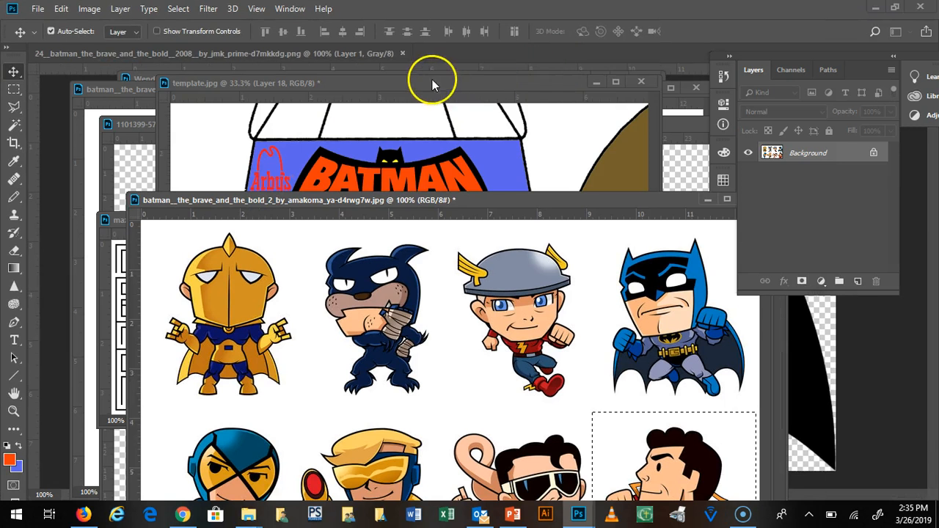
click(291, 85)
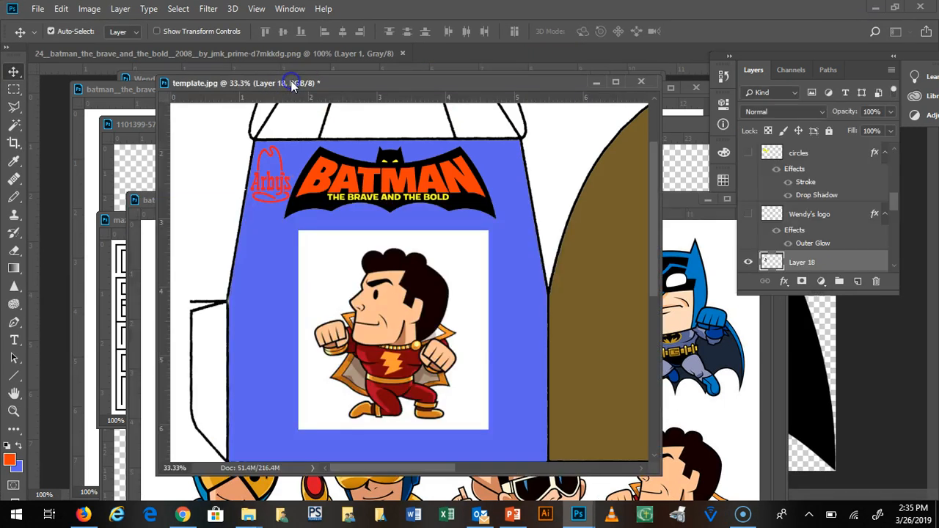
Delete the character's white background with the Magic Wand and move the figure slightly up over the maze.
click(14, 125)
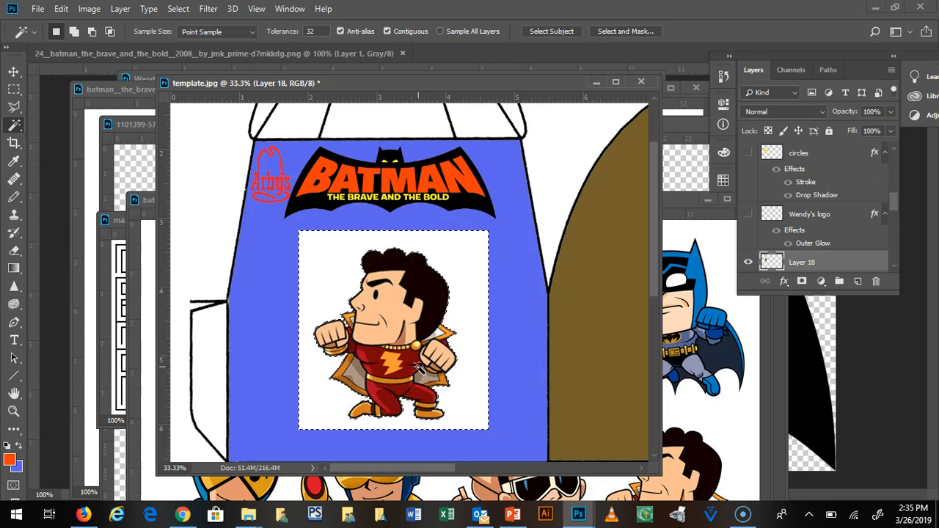
key(Delete)
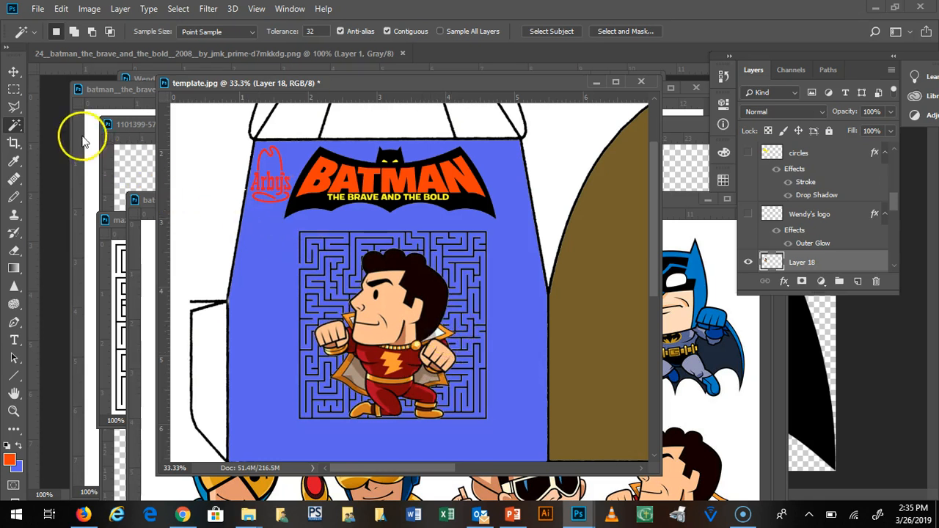
click(14, 73)
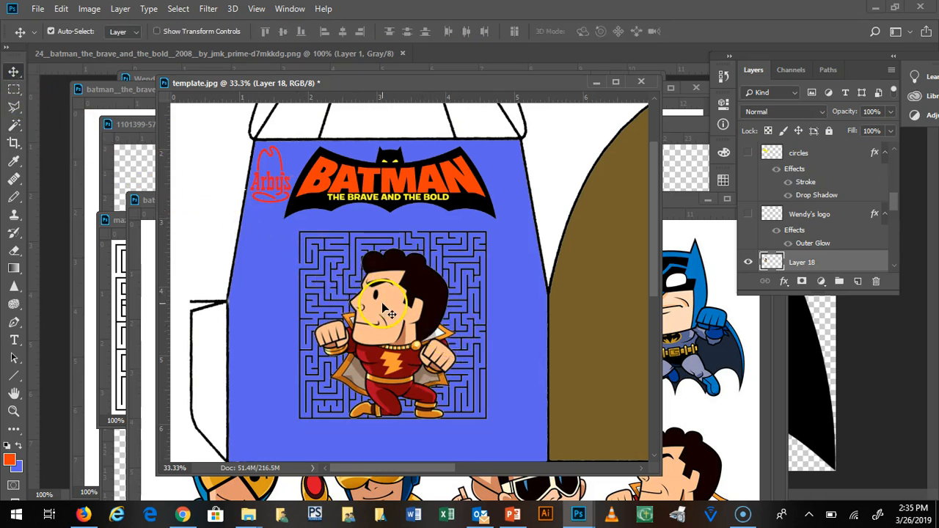
drag(382, 305, 383, 294)
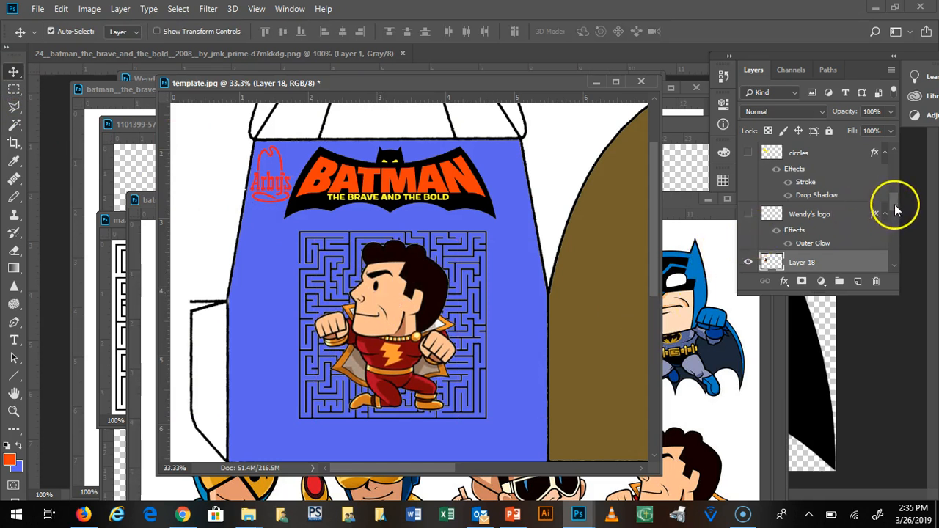
Rename Layer 17 to "maze" and Layer 18 to "Shazam".
drag(894, 204, 897, 219)
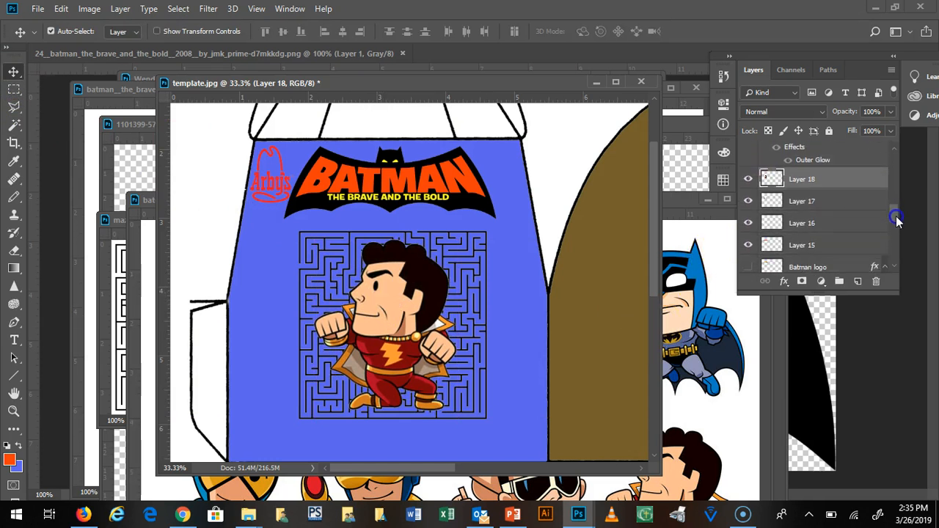
click(748, 201)
click(749, 202)
double_click(807, 201)
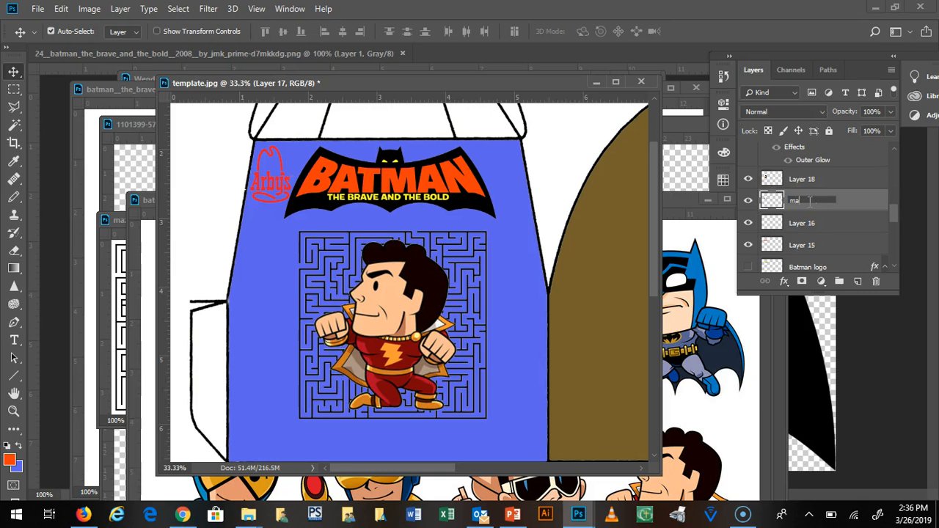
text(maze)
key(Return)
double_click(807, 179)
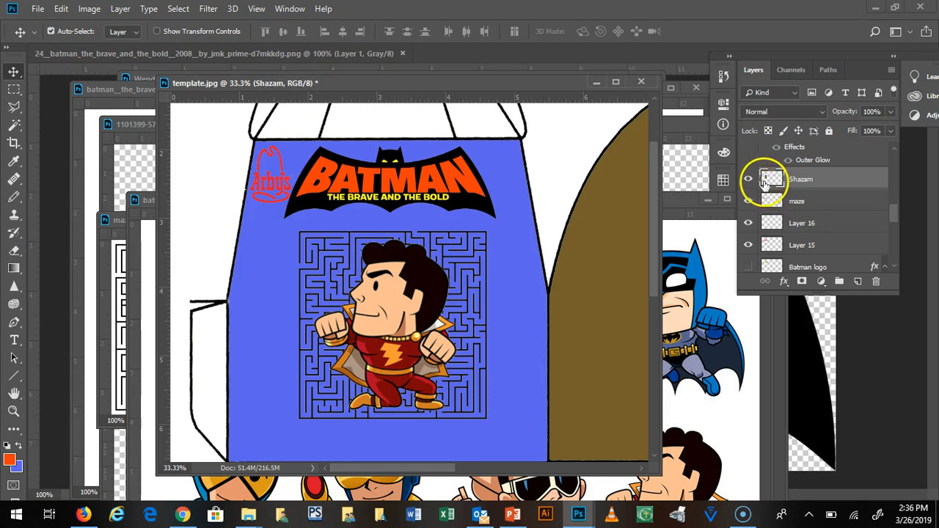
Reorder the Shazam layer beneath the maze layer and move the character onto the brown panel.
drag(828, 182, 830, 216)
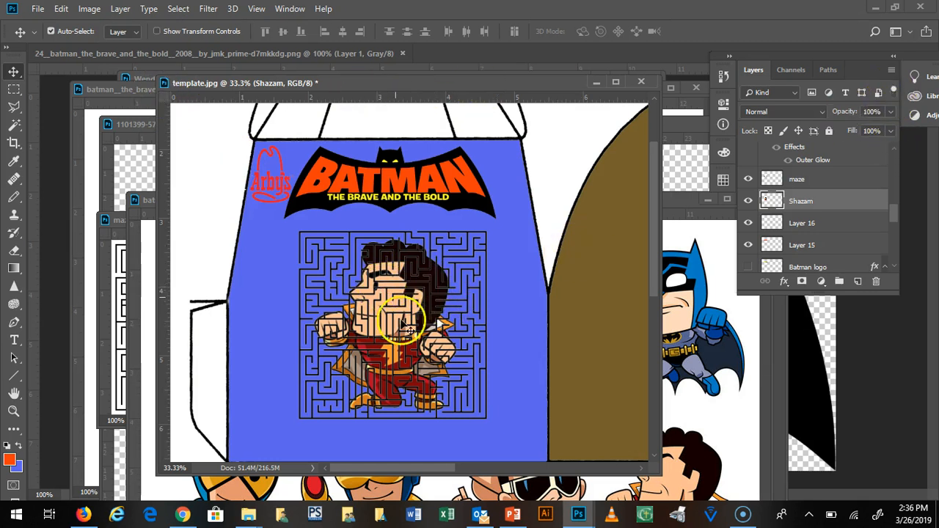
click(749, 202)
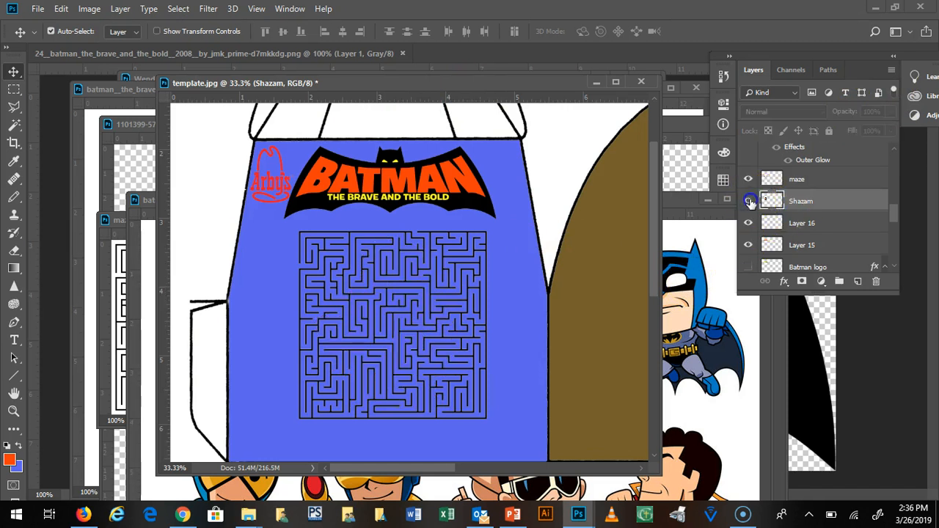
click(748, 202)
drag(387, 286, 589, 314)
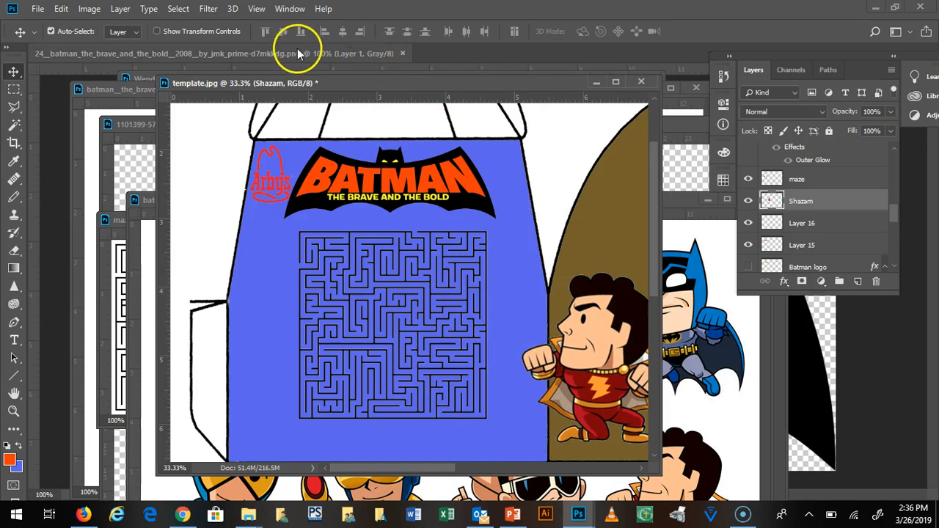
Float the black bat silhouette image and copy its shape into template.jpg, centred beneath the maze lines.
drag(300, 48, 310, 77)
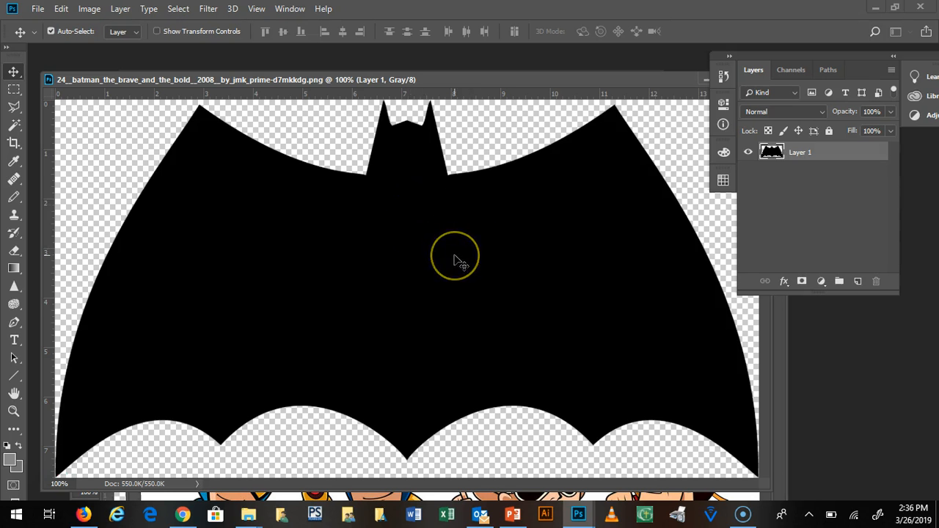
drag(455, 79, 487, 228)
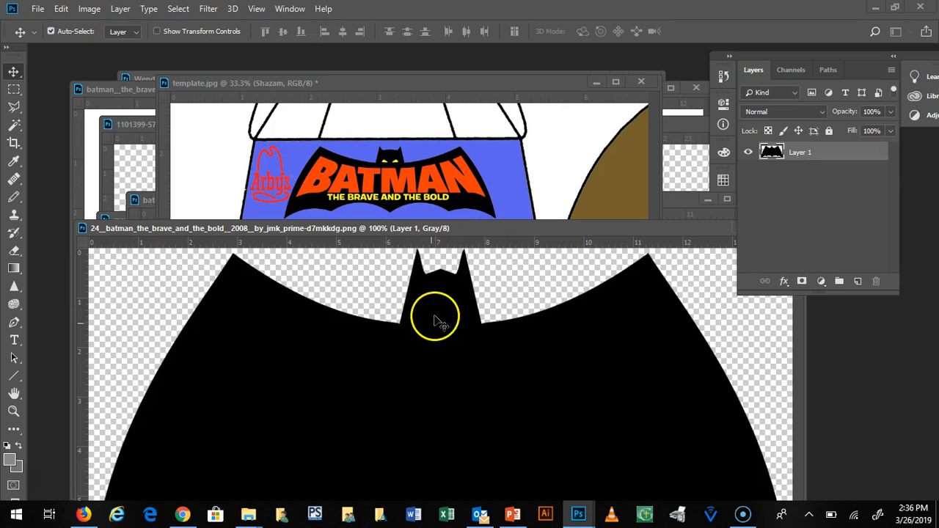
drag(435, 339, 406, 193)
drag(381, 131, 391, 293)
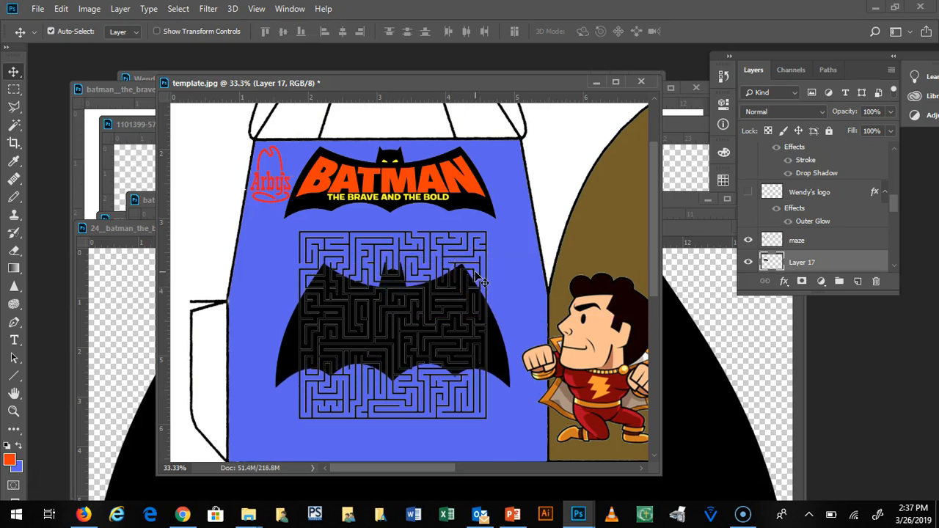
Begin transforming the black bat silhouette on Layer 17.
click(61, 9)
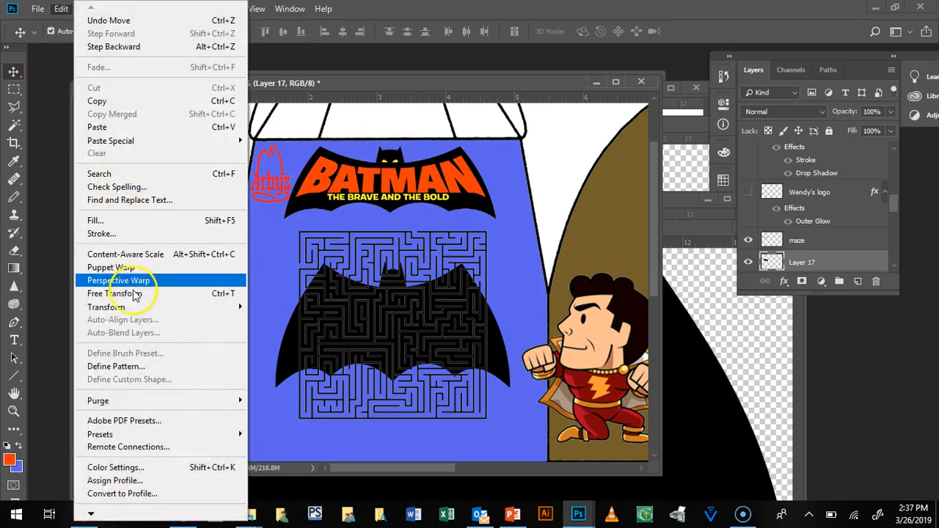
mouse_move(136, 306)
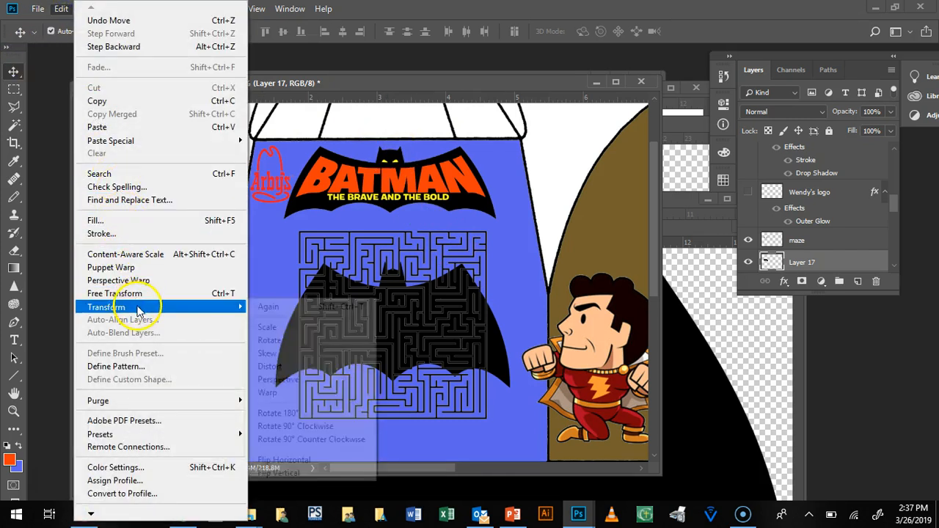
Scale the black bat silhouette on Layer 17 up to about 124% in width and height.
click(291, 329)
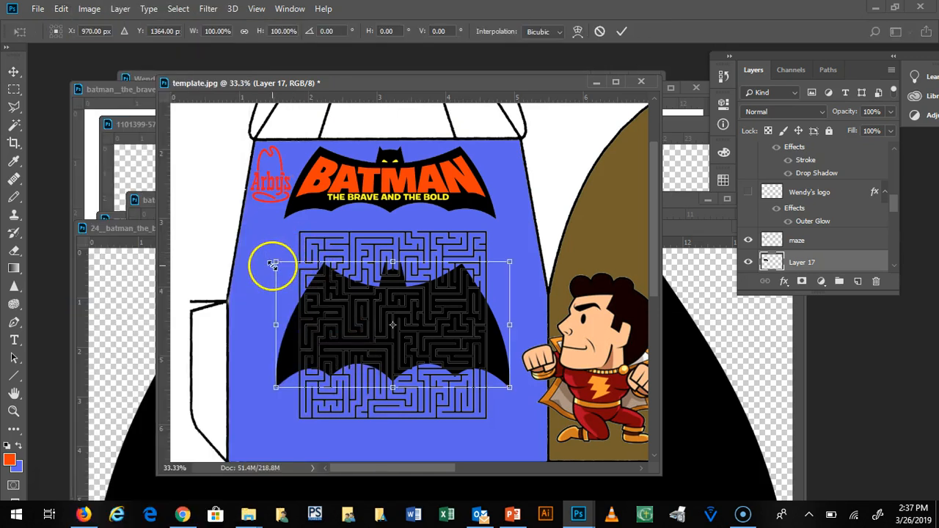
drag(275, 262, 247, 247)
drag(509, 387, 534, 410)
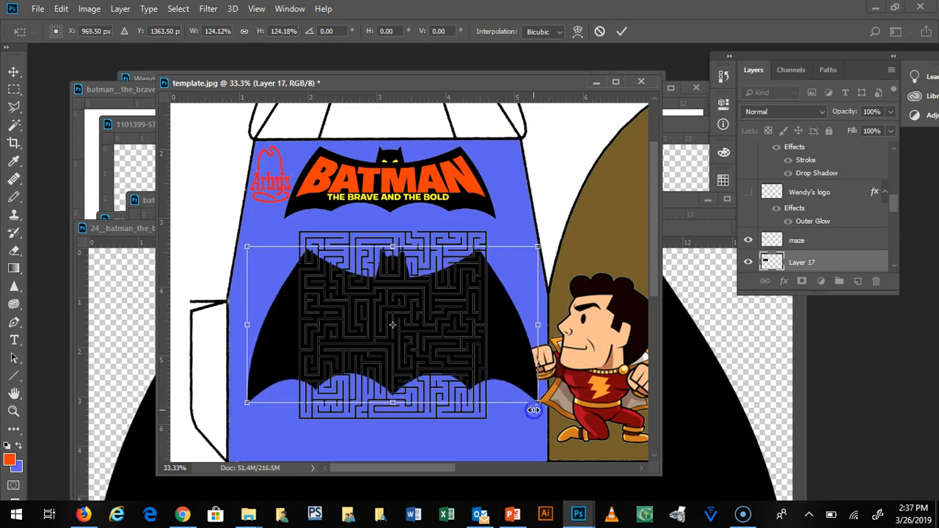
key(Return)
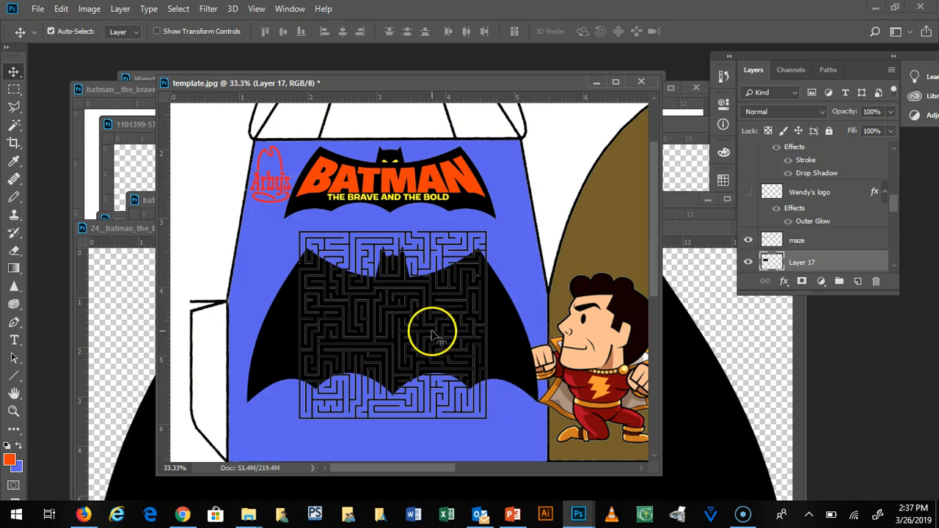
Scale the maze layer vertically to about 73% height, keeping its full width over the bat silhouette.
click(831, 241)
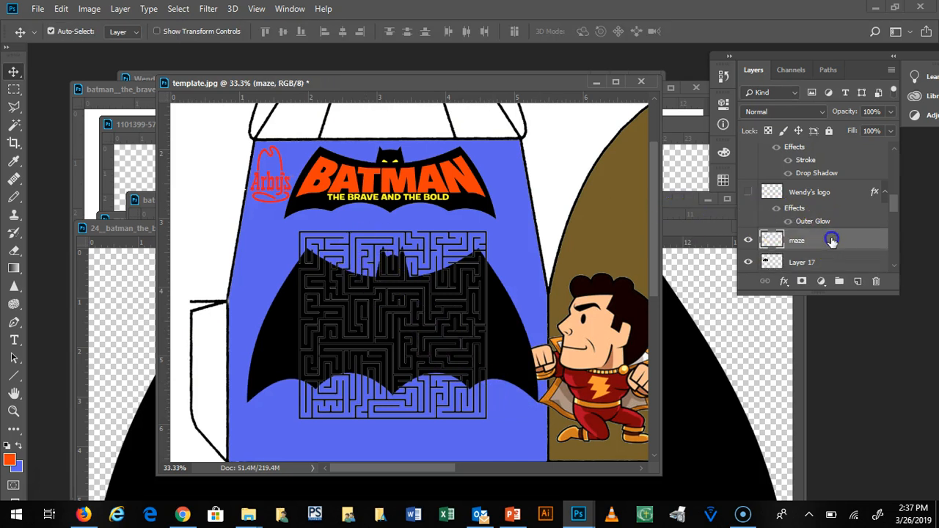
click(63, 10)
mouse_move(227, 307)
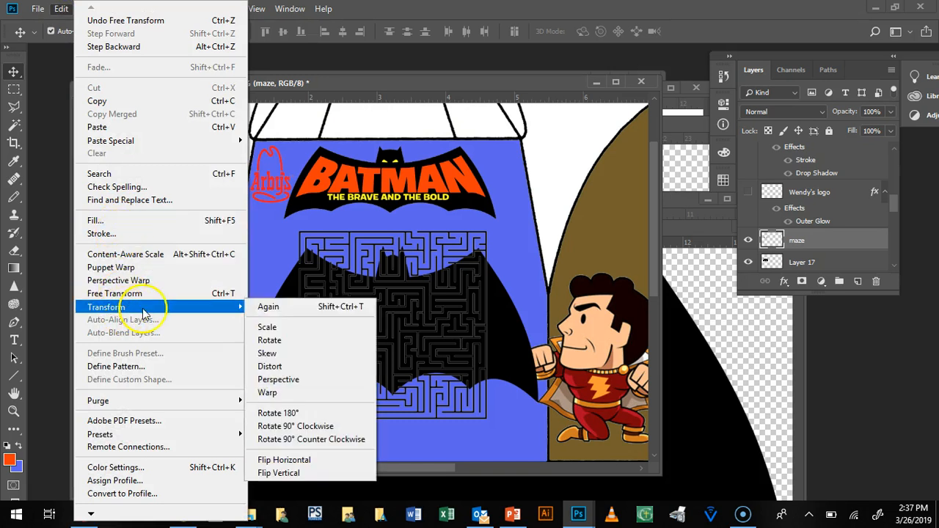
click(285, 329)
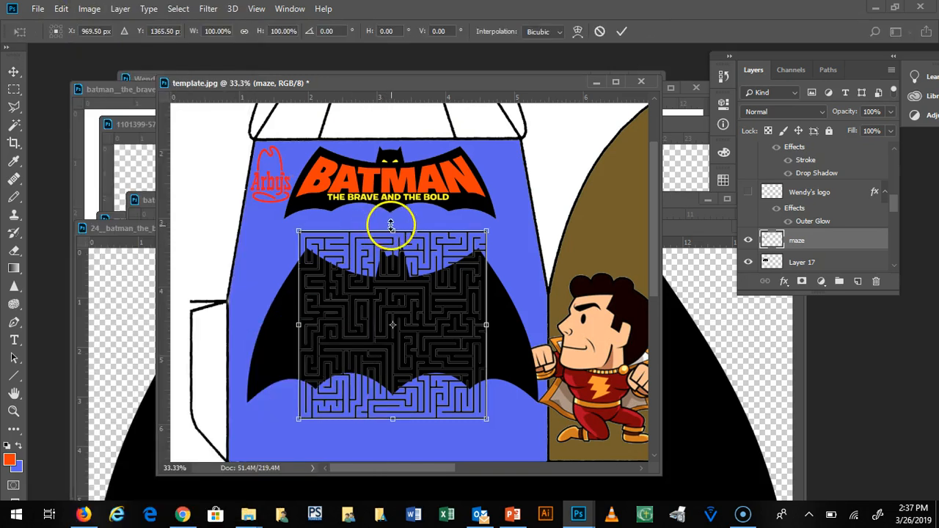
drag(393, 235, 393, 281)
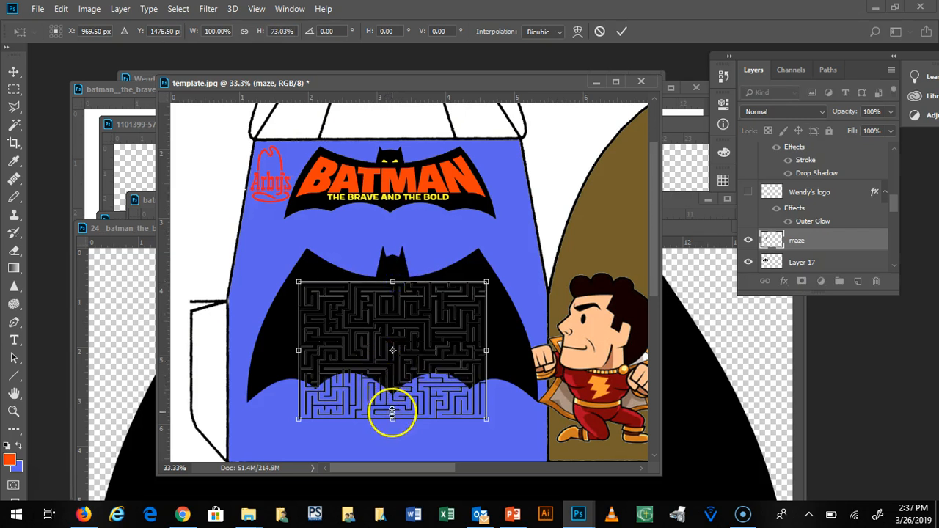
drag(393, 419, 381, 367)
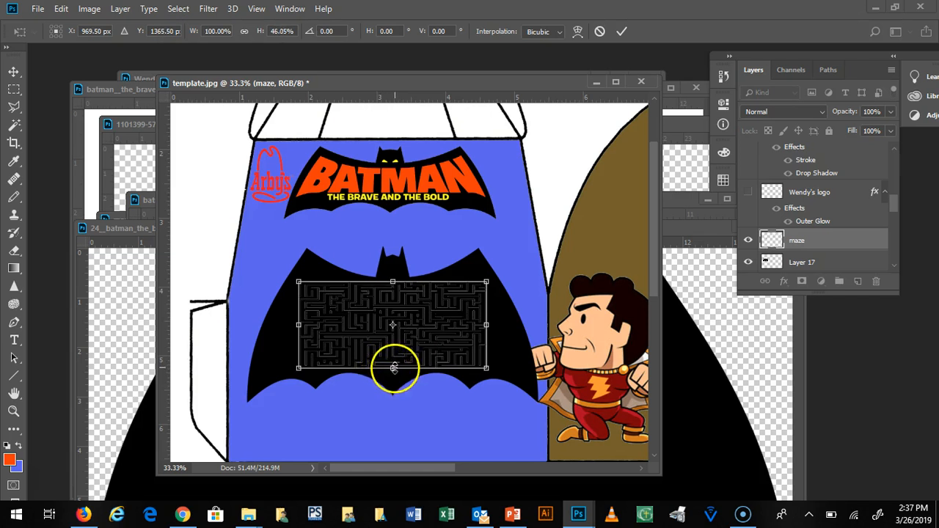
drag(394, 369, 398, 400)
drag(393, 282, 391, 262)
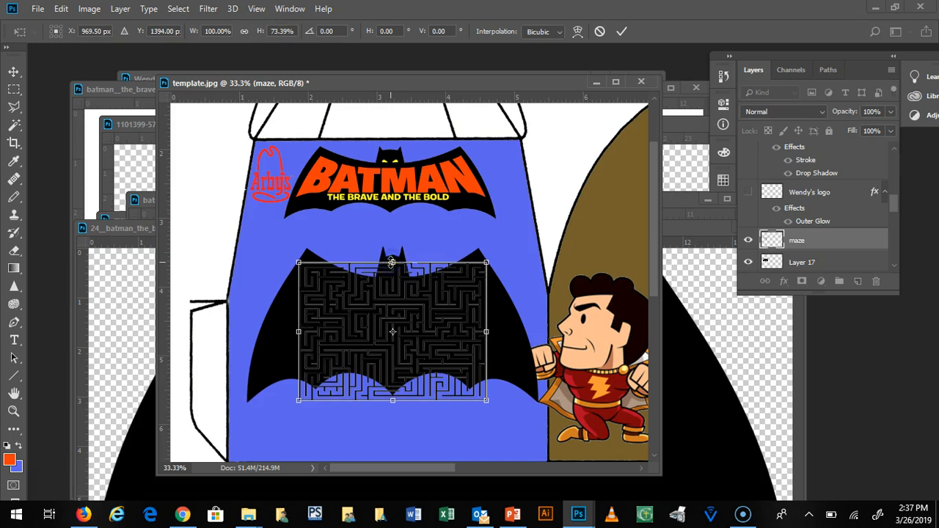
key(Return)
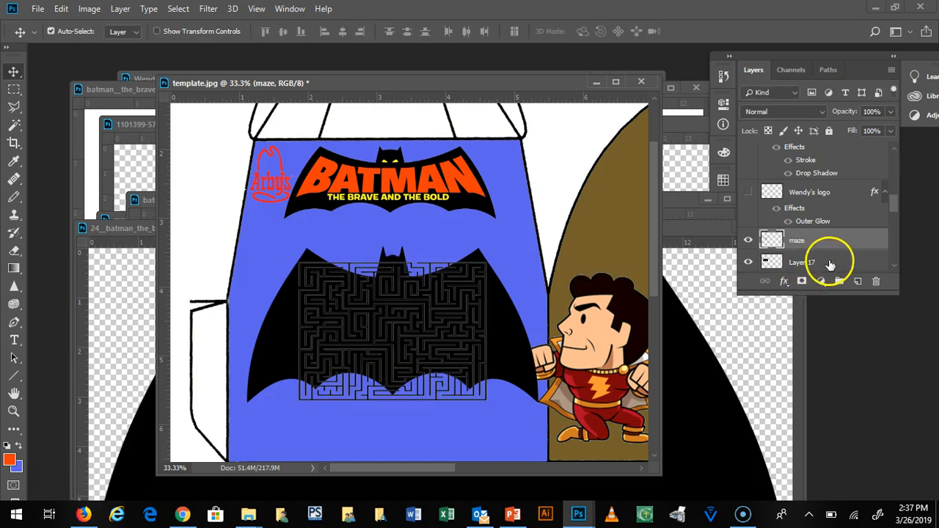
Stretch the bat silhouette on Layer 17 vertically to about 156% height so it surrounds the whole maze.
click(830, 263)
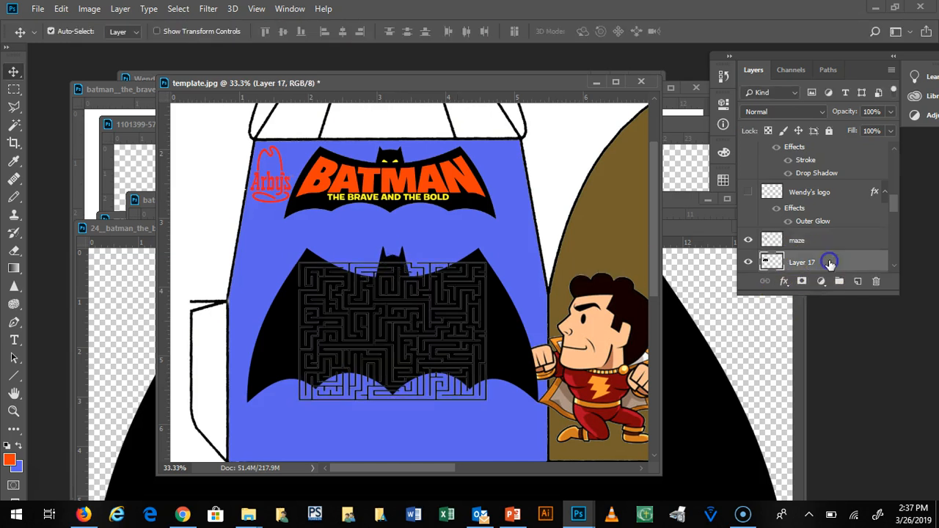
click(88, 10)
mouse_move(61, 9)
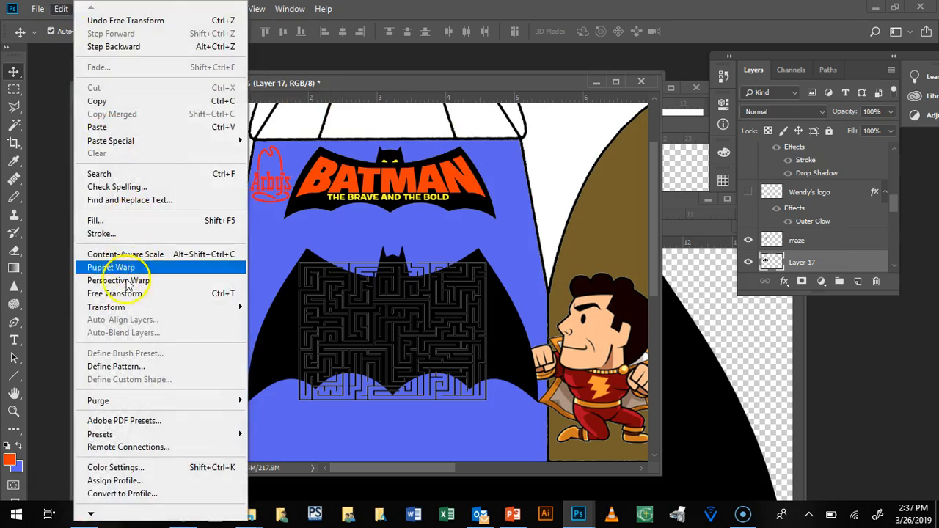
mouse_move(122, 308)
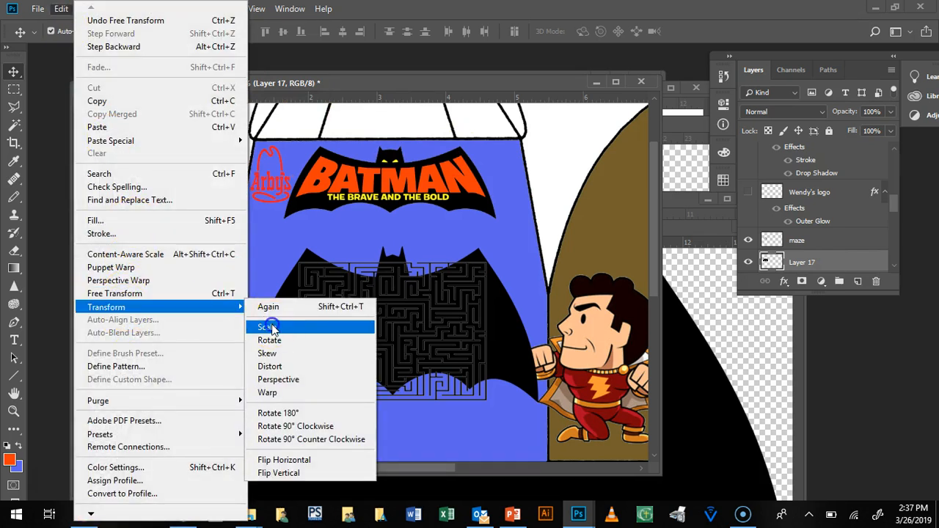
click(268, 327)
drag(394, 248, 392, 218)
drag(394, 402, 394, 452)
click(390, 219)
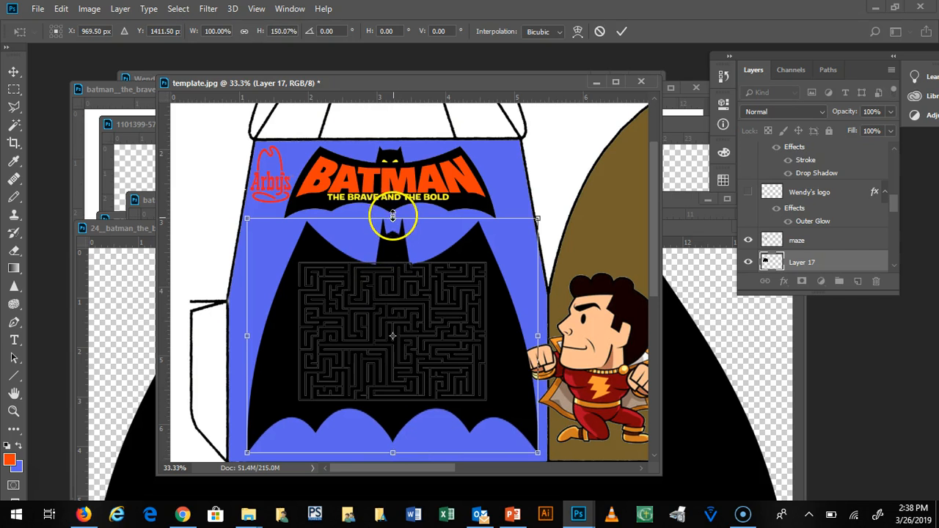
drag(394, 218, 394, 211)
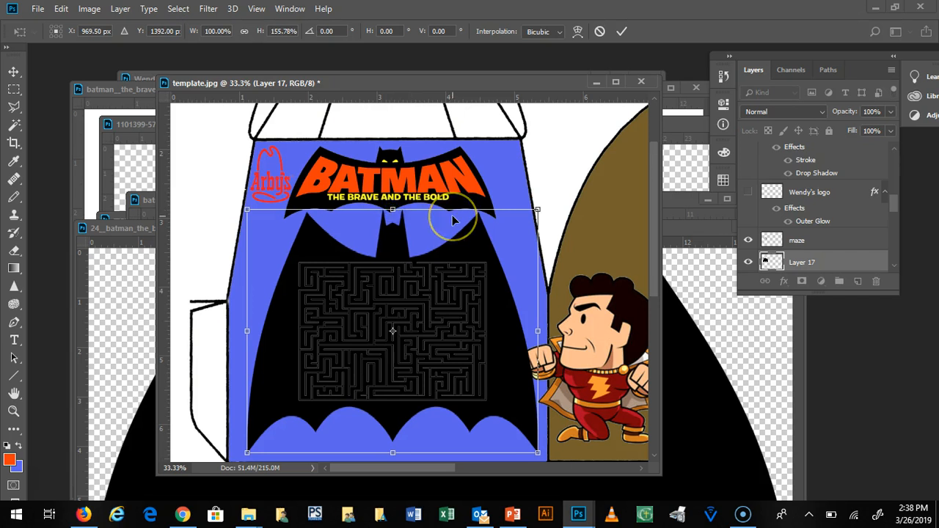
key(Return)
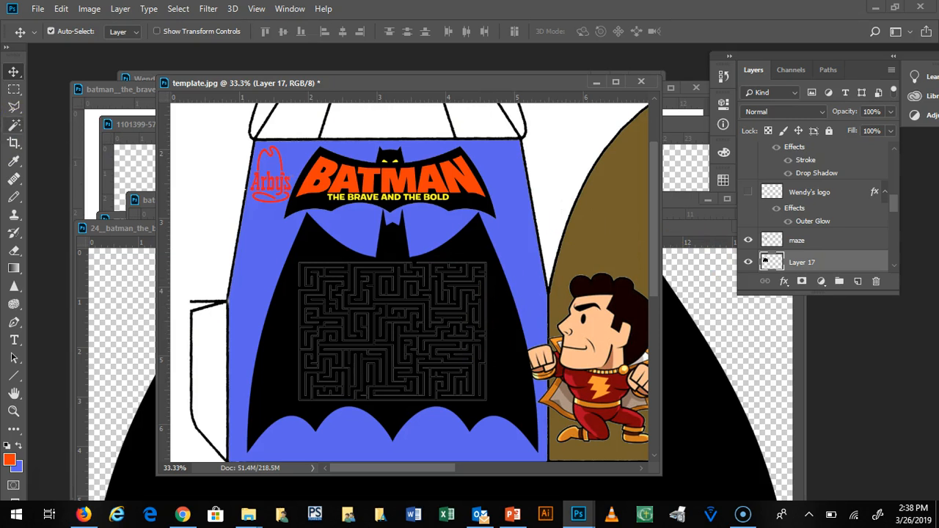
Select the bat silhouette with the Magic Wand, fill it with a yellow foreground color, and deselect it.
click(21, 128)
click(409, 248)
click(472, 253)
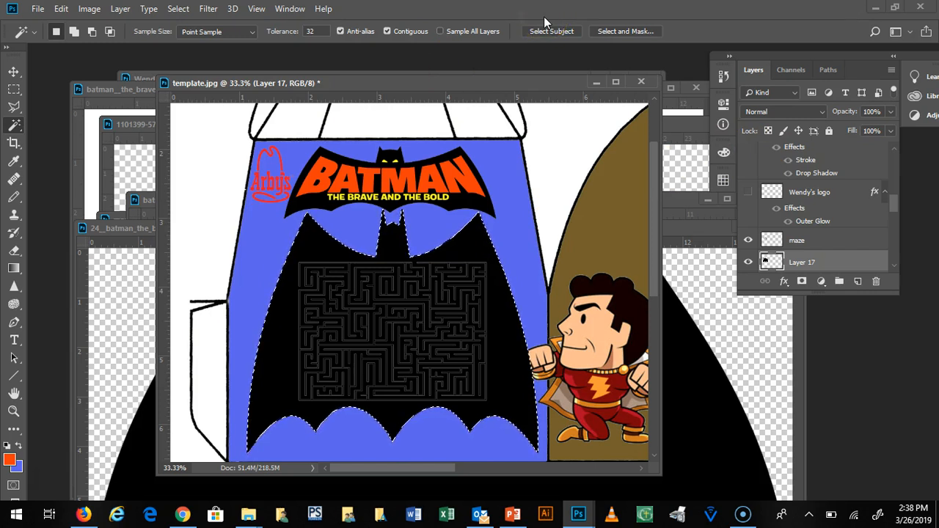
click(9, 460)
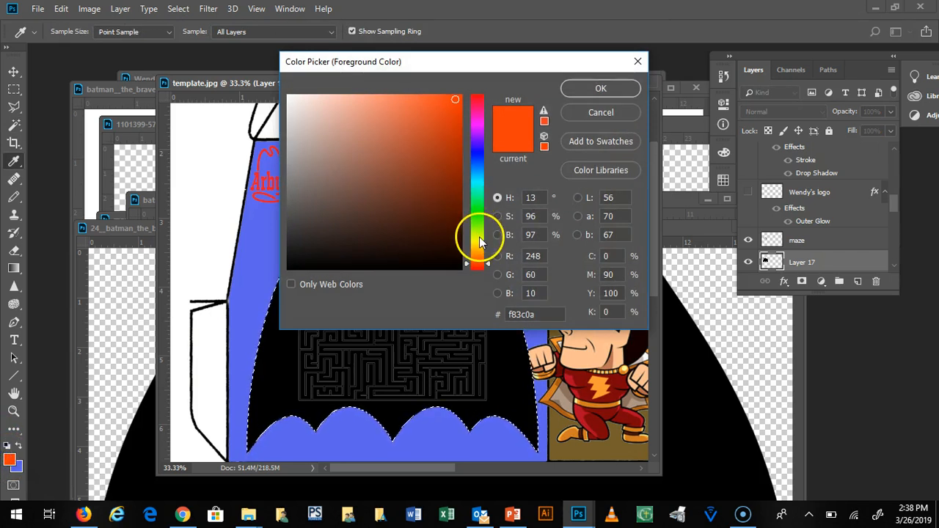
click(479, 237)
click(603, 88)
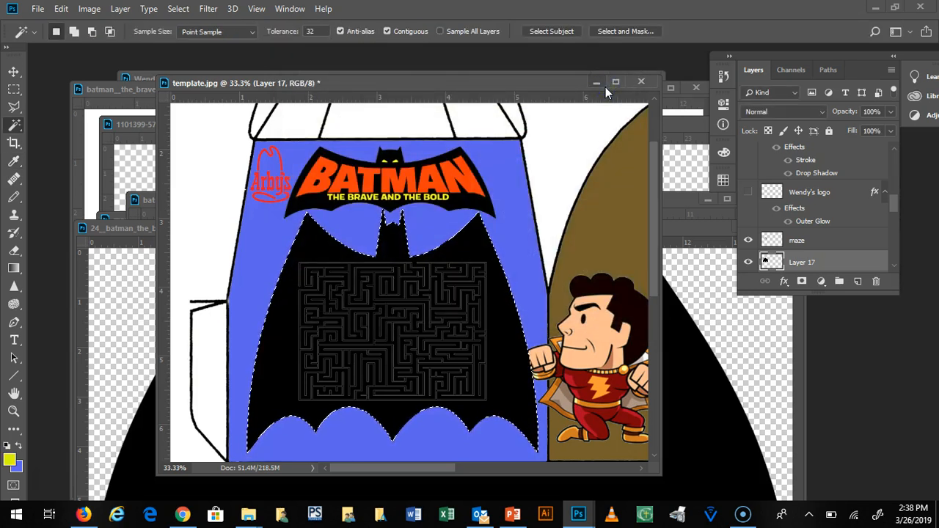
click(62, 10)
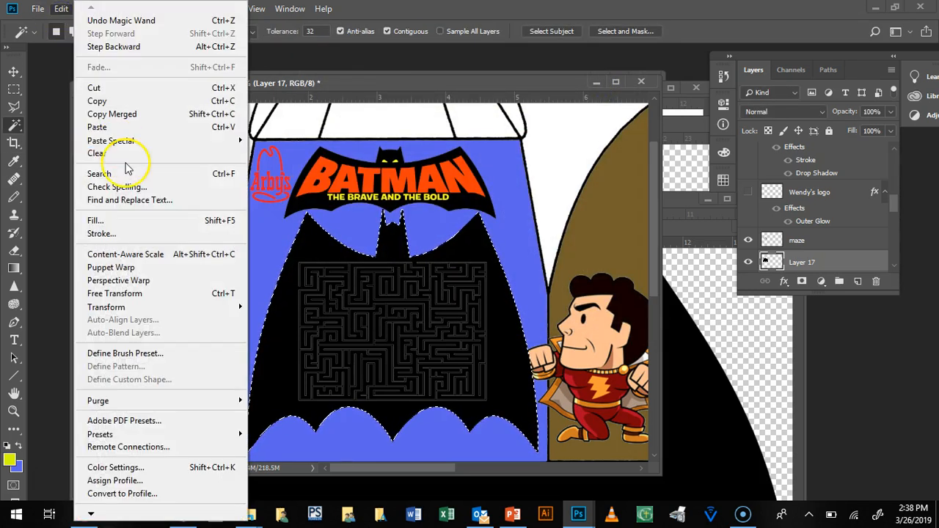
click(125, 221)
click(558, 123)
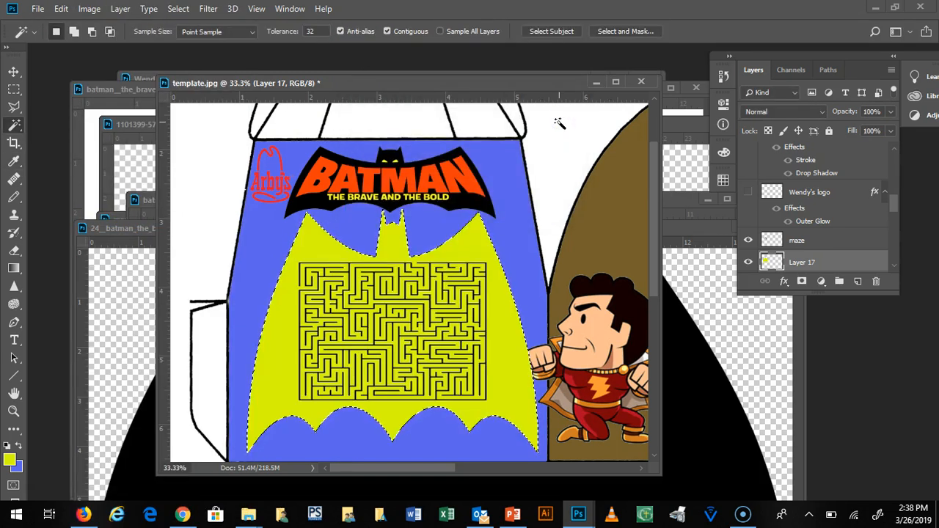
key(ctrl+d)
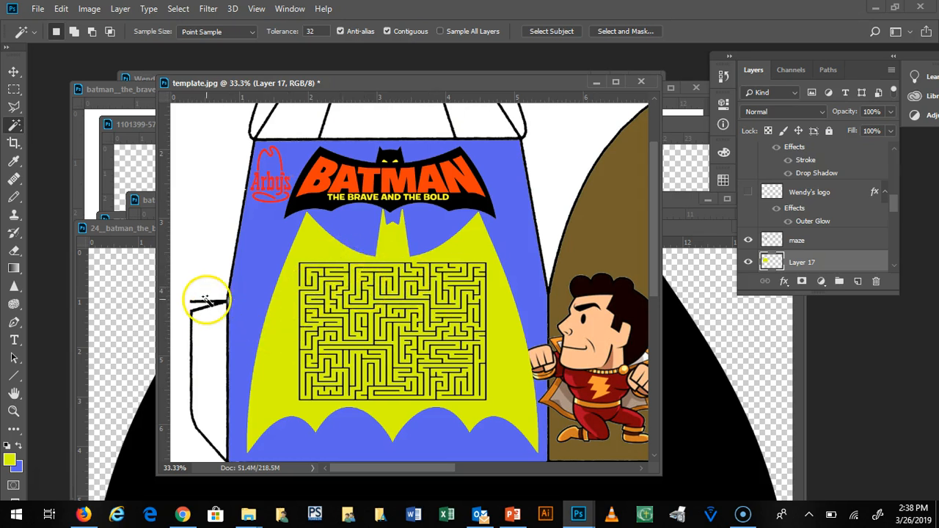
Minimize the document window containing the original black bat silhouette.
click(138, 229)
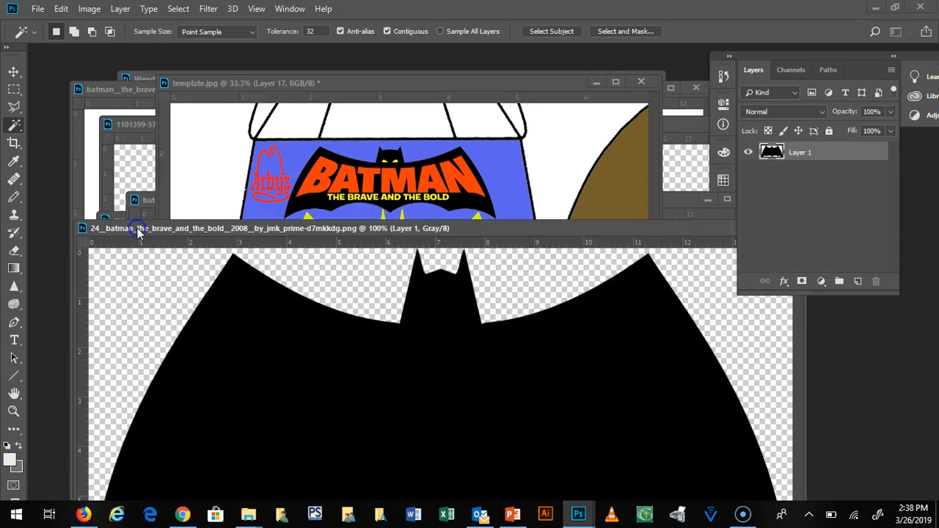
drag(627, 227, 590, 244)
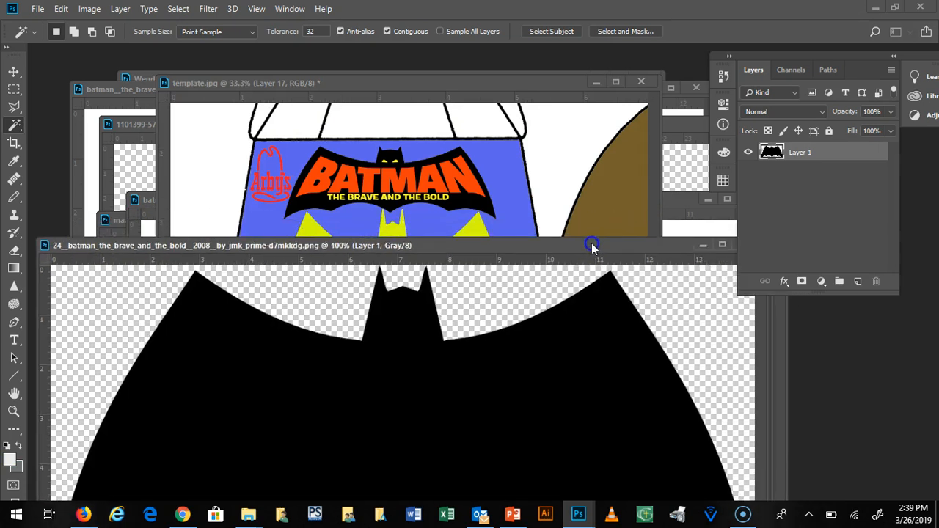
click(702, 246)
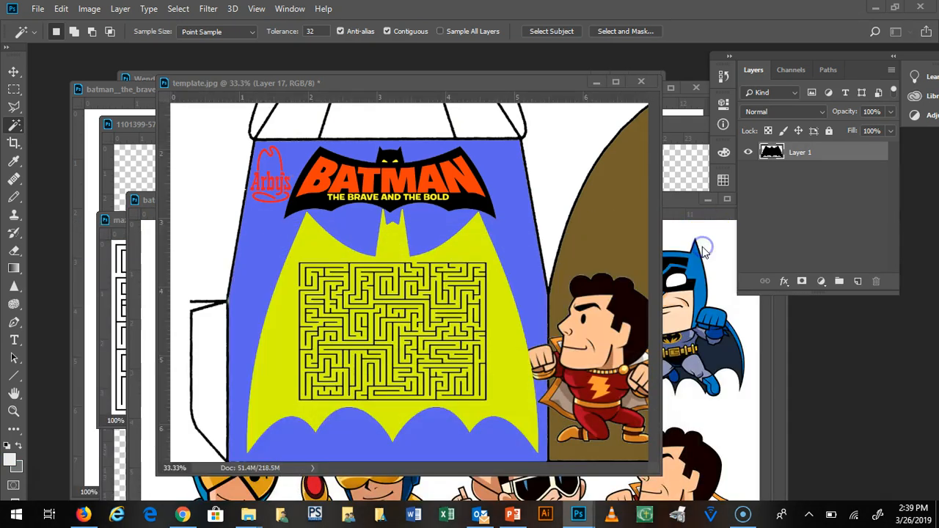
Copy the Batman figure from the character sheet with a rectangular selection into template.jpg, beside the maze's upper left.
click(676, 201)
drag(676, 198, 621, 181)
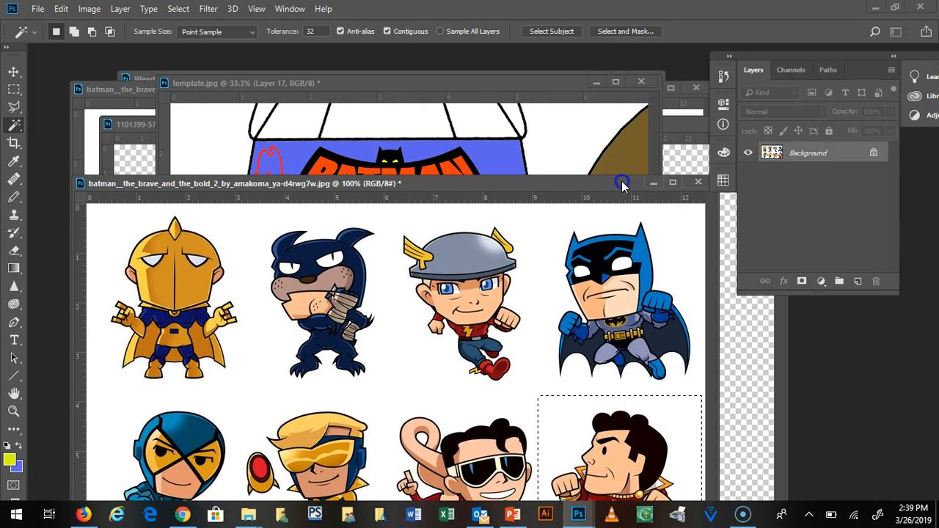
click(15, 88)
drag(545, 218, 697, 391)
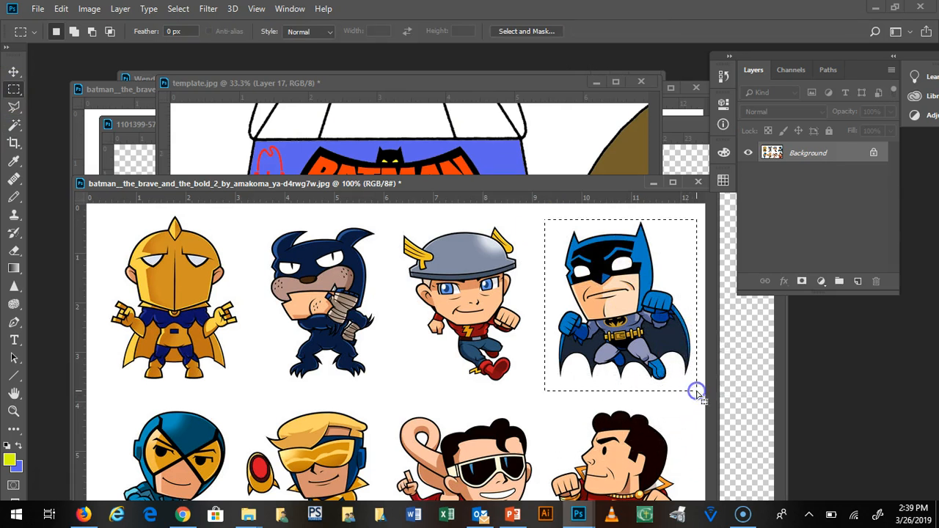
click(13, 71)
drag(582, 247, 259, 286)
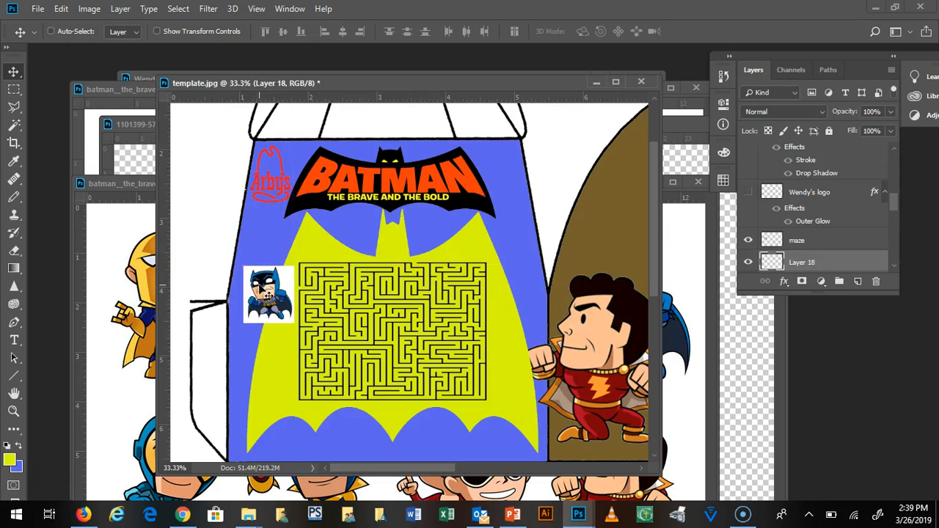
Delete the white background around the Batman figure on Layer 18 using the Magic Wand, and deselect.
key(ctrl+plus)
key(ctrl+plus)
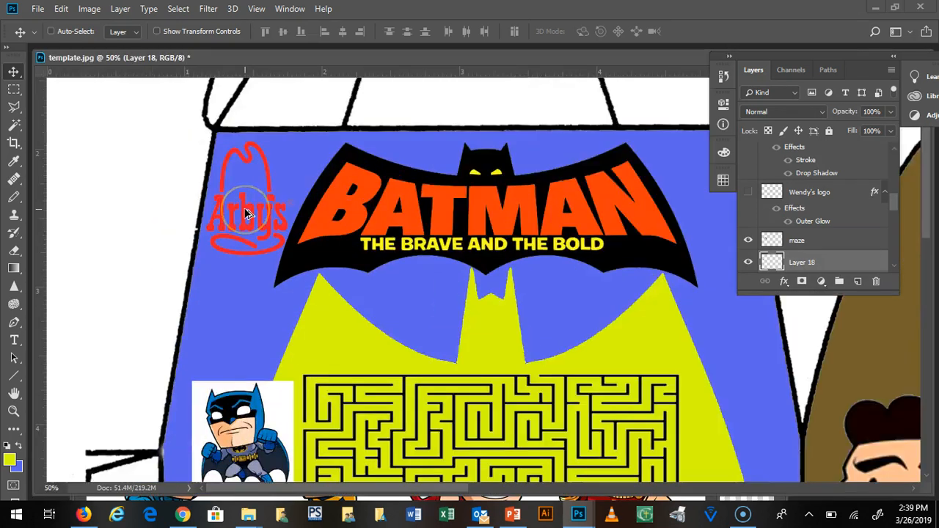
click(14, 124)
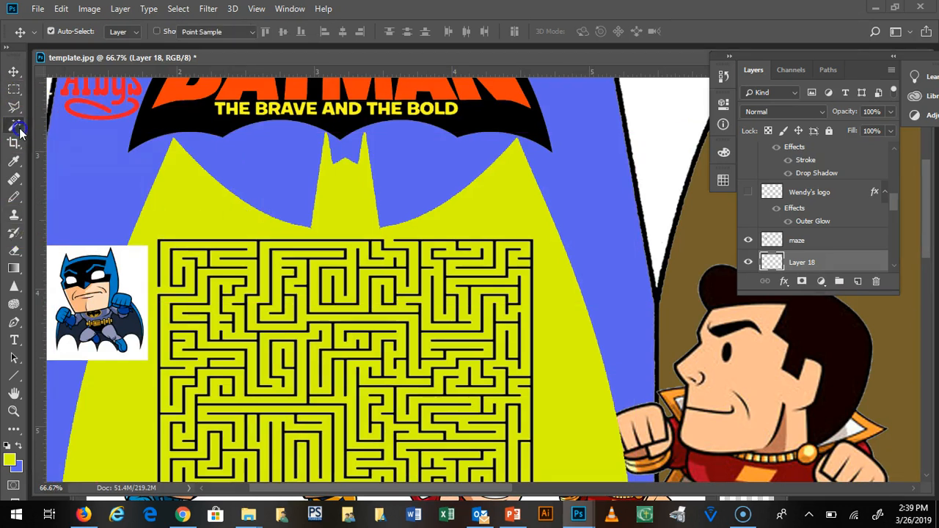
click(59, 257)
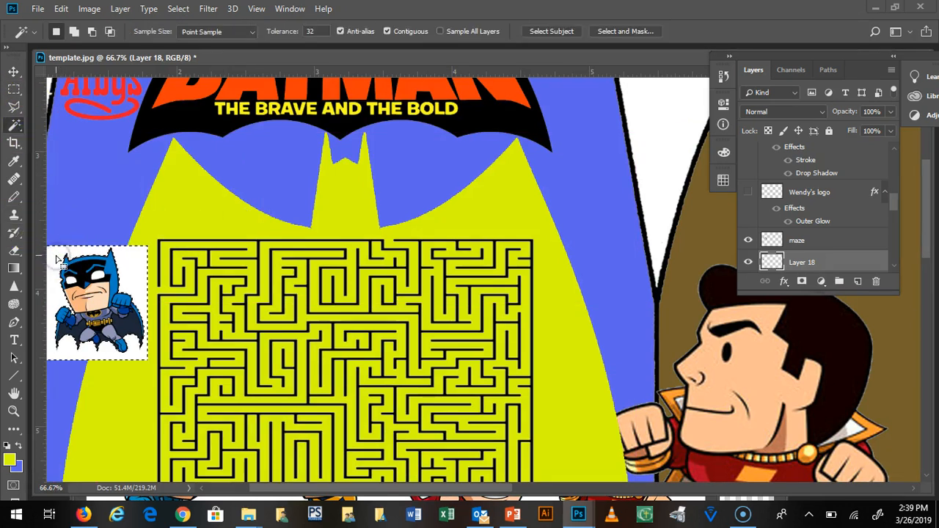
key(Delete)
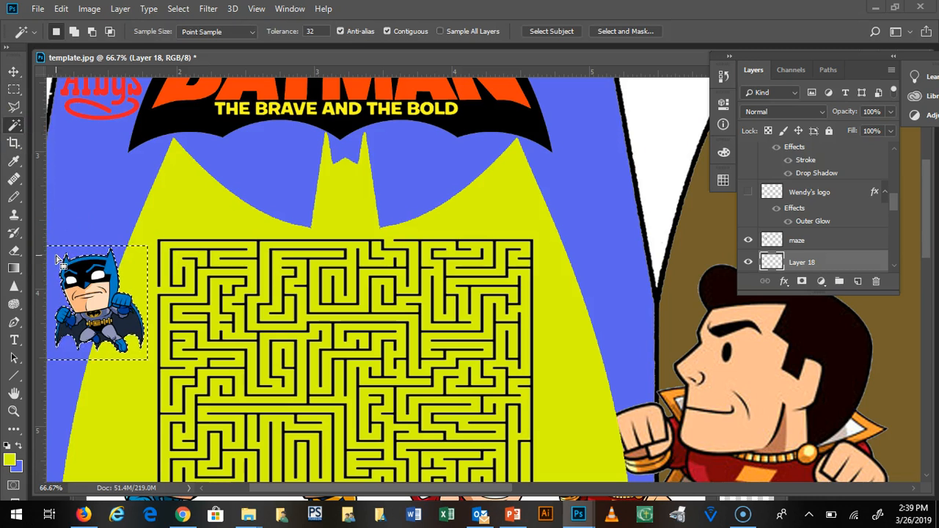
key(ctrl+d)
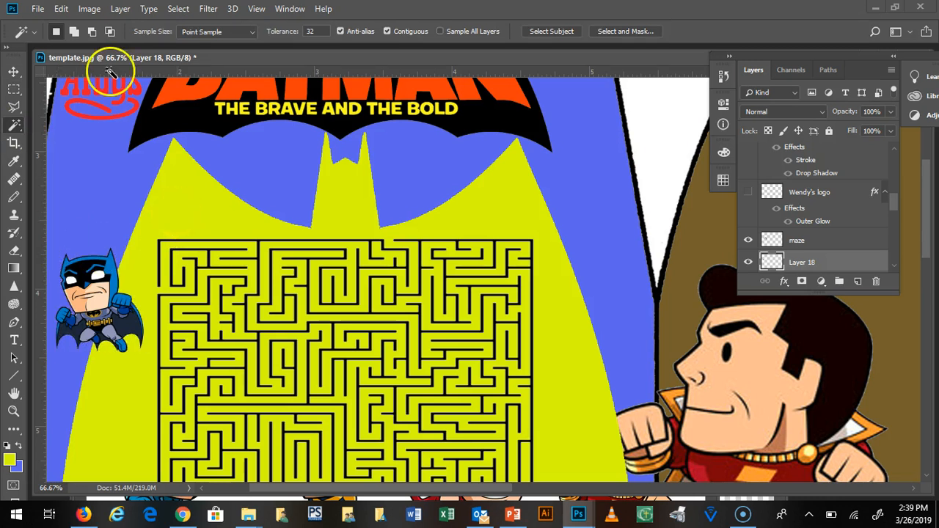
Flip the Batman figure horizontally and move it up beside the bat shape, above the maze's upper-left corner.
click(63, 10)
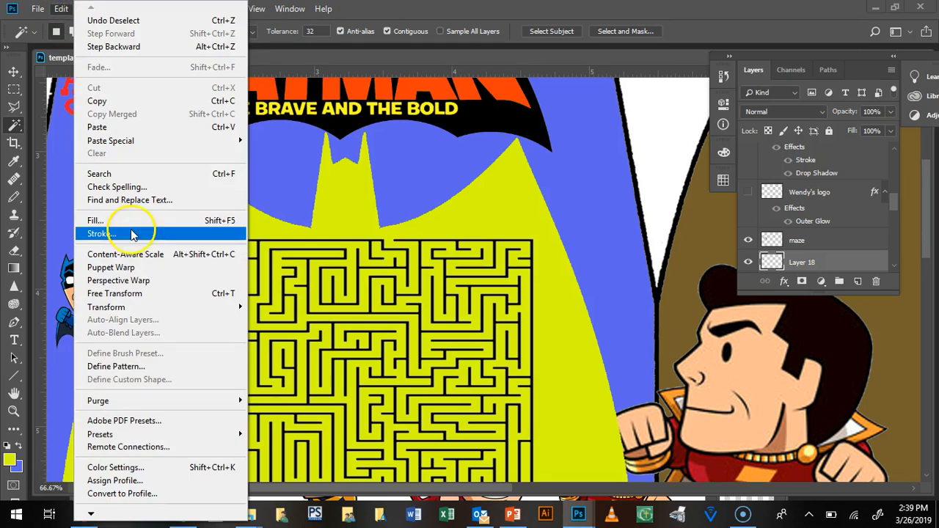
mouse_move(129, 304)
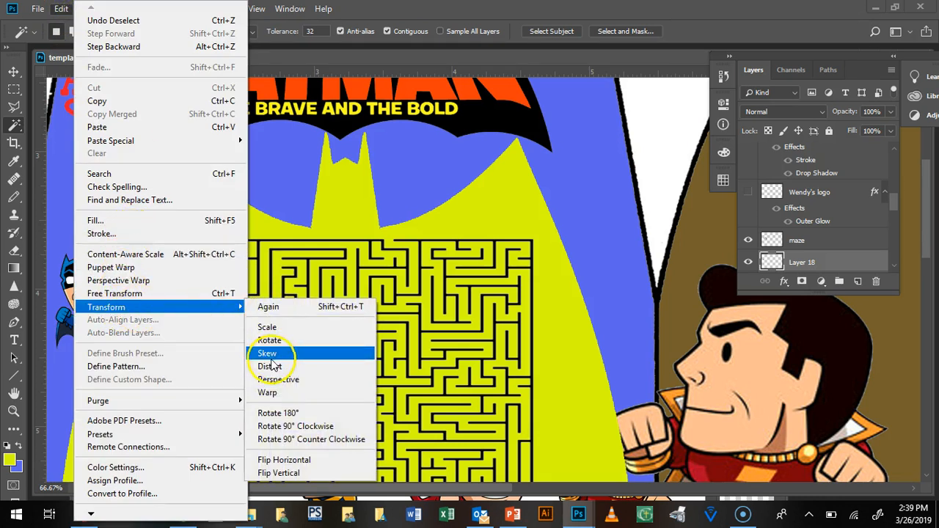
click(286, 460)
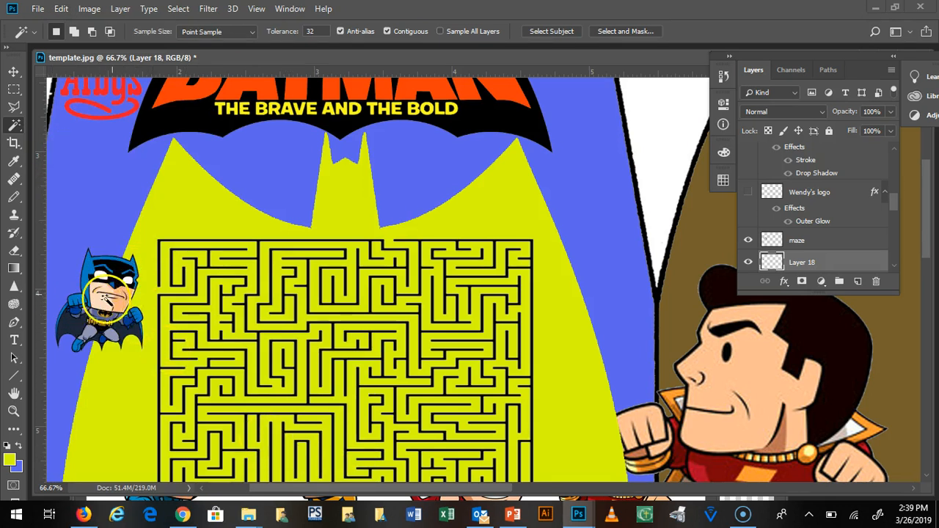
click(14, 71)
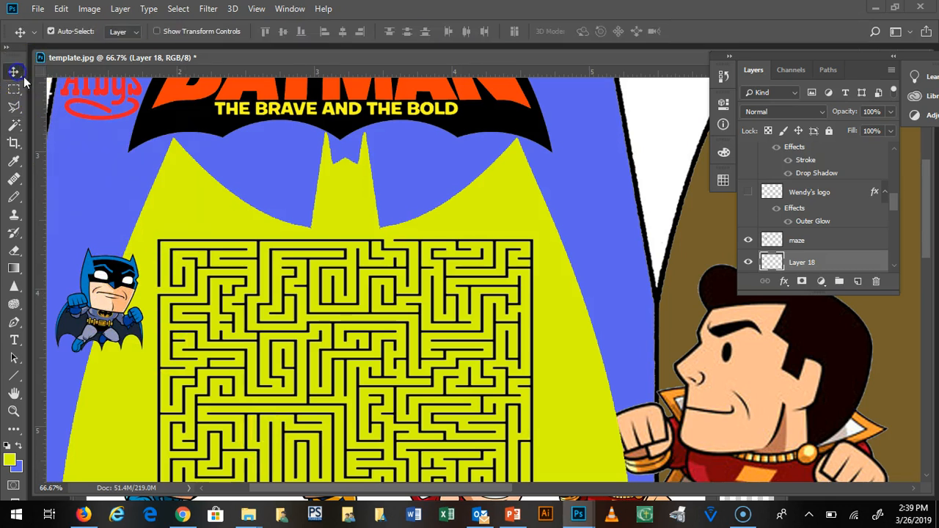
drag(110, 293, 105, 195)
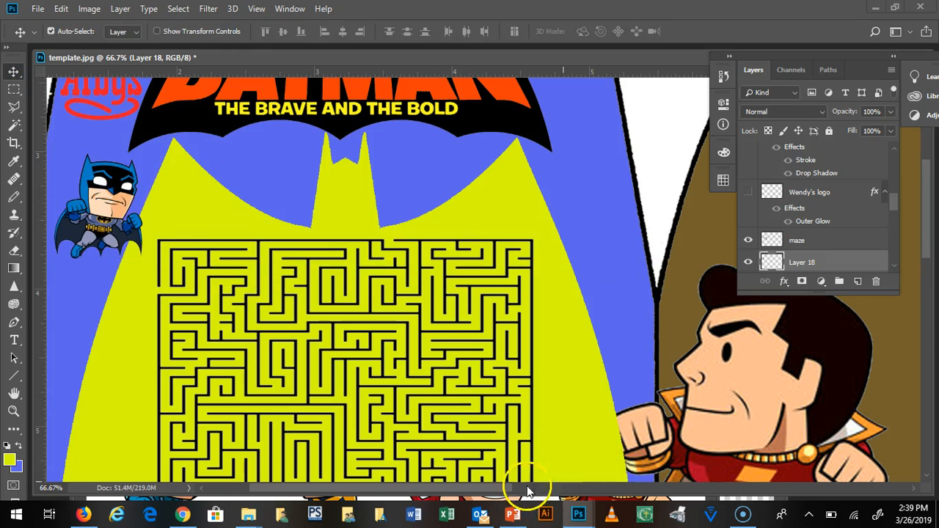
Move the Shazam figure from the brown panel onto the maze's right side and place its layer above Layer 18.
drag(490, 490, 474, 489)
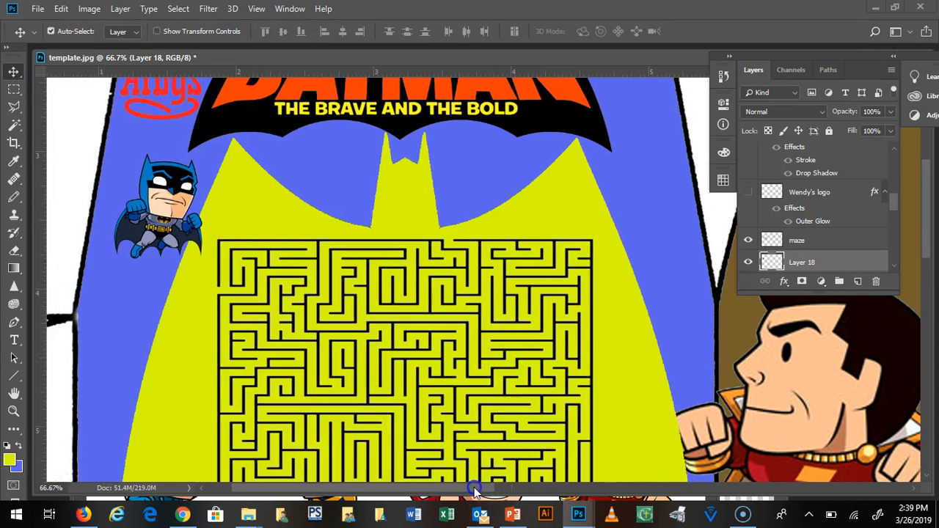
drag(926, 178, 929, 202)
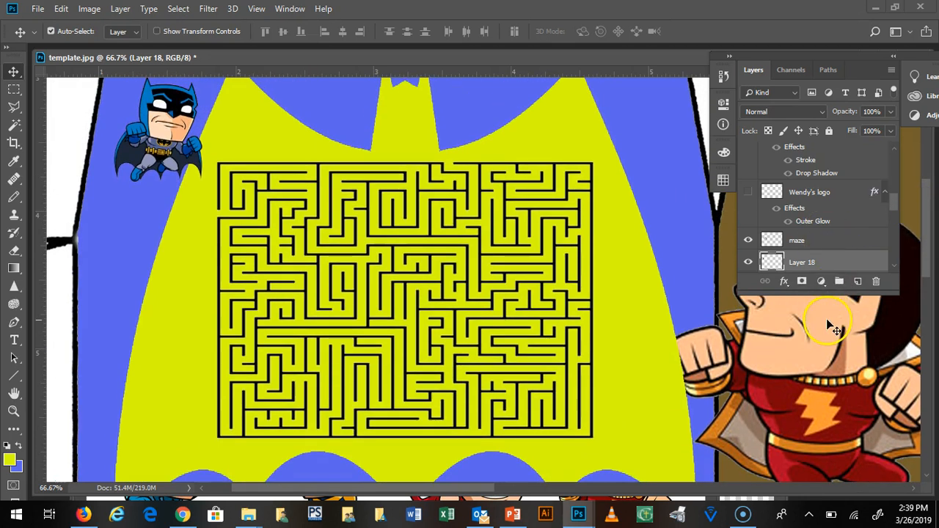
right_click(895, 211)
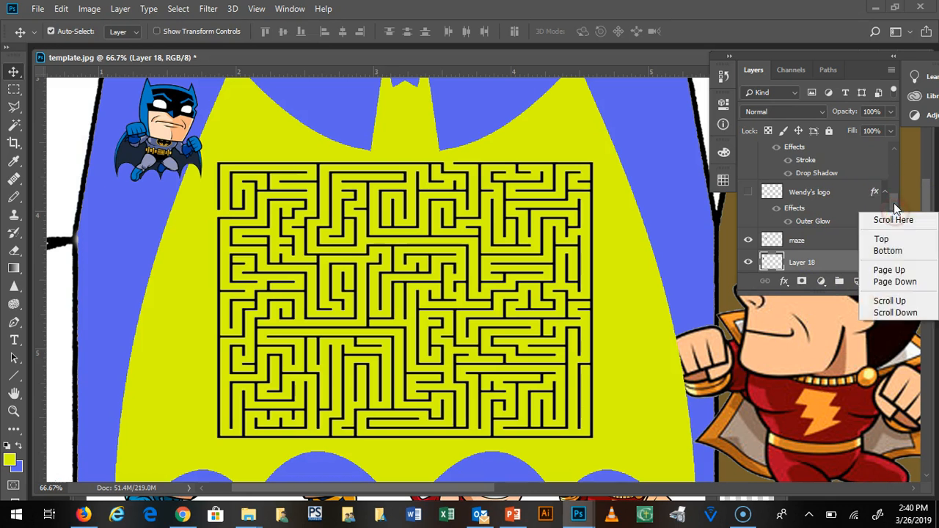
click(894, 204)
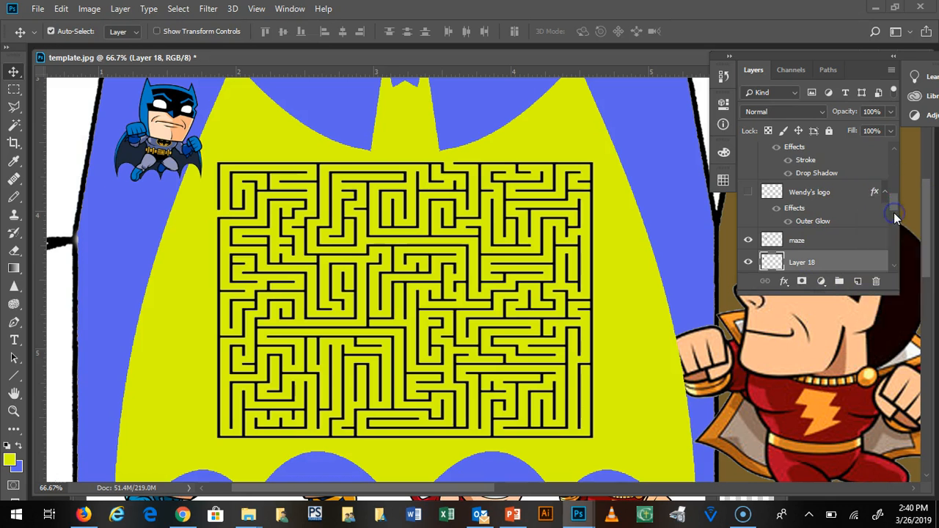
scroll(894, 209, down, 4)
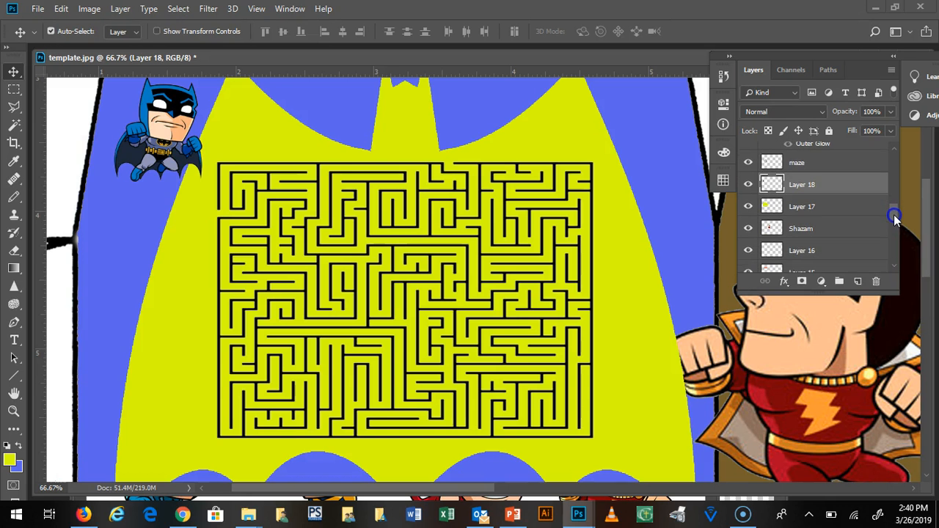
click(846, 226)
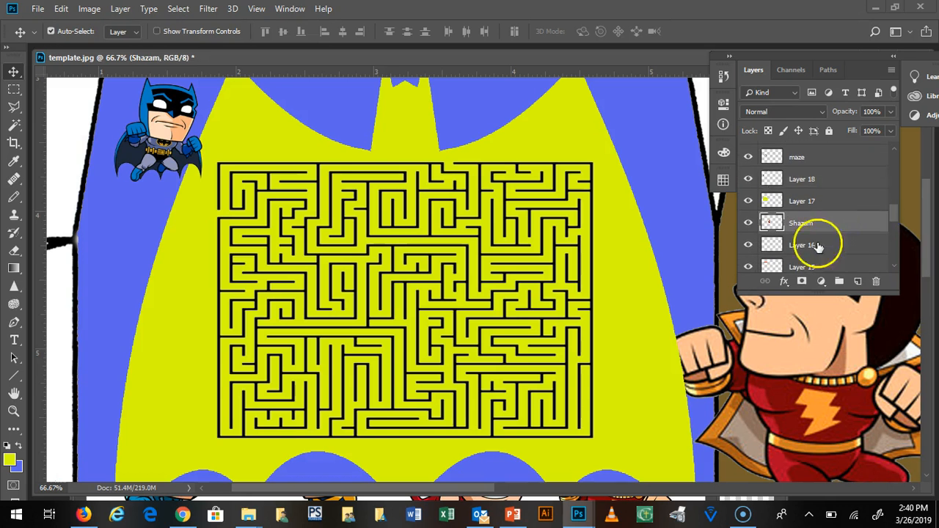
drag(797, 331, 644, 299)
drag(832, 221, 829, 167)
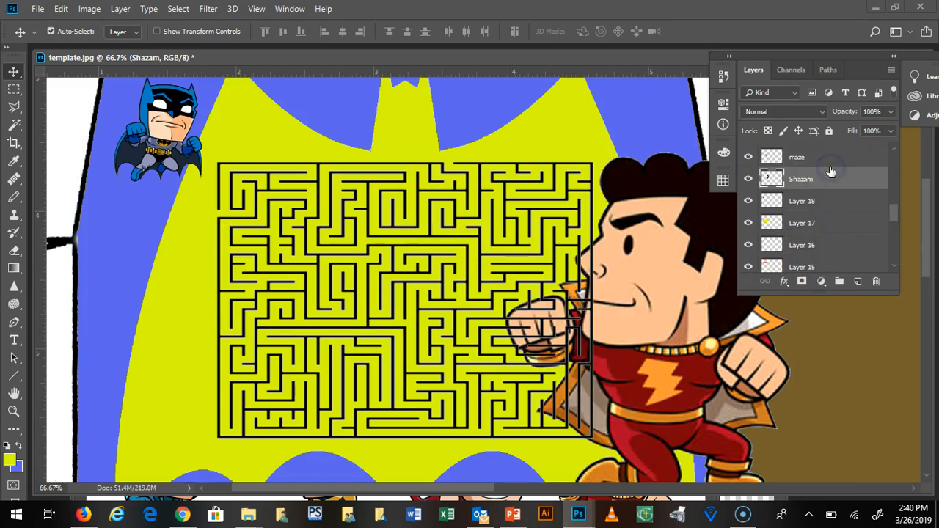
drag(675, 222, 603, 169)
Scale the Shazam figure to about 35% and place it beside the maze's lower-right corner.
click(61, 9)
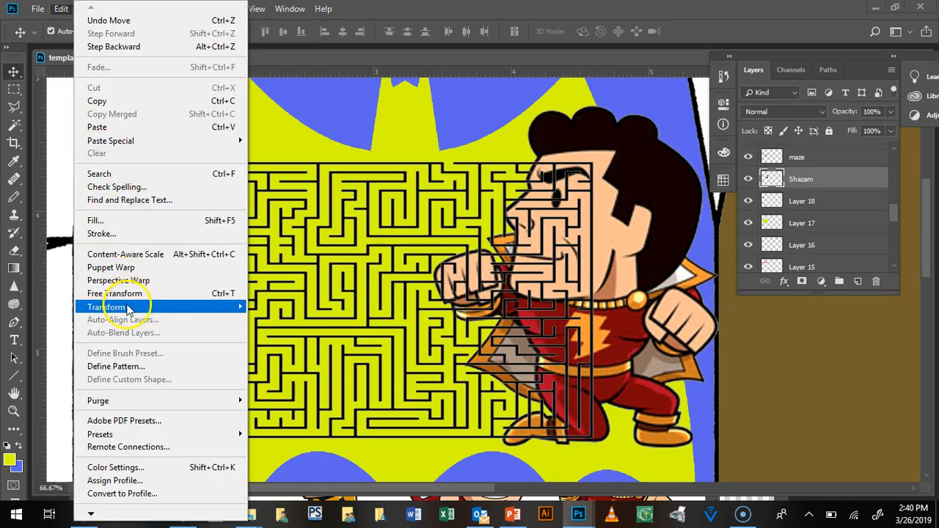
mouse_move(247, 308)
click(288, 328)
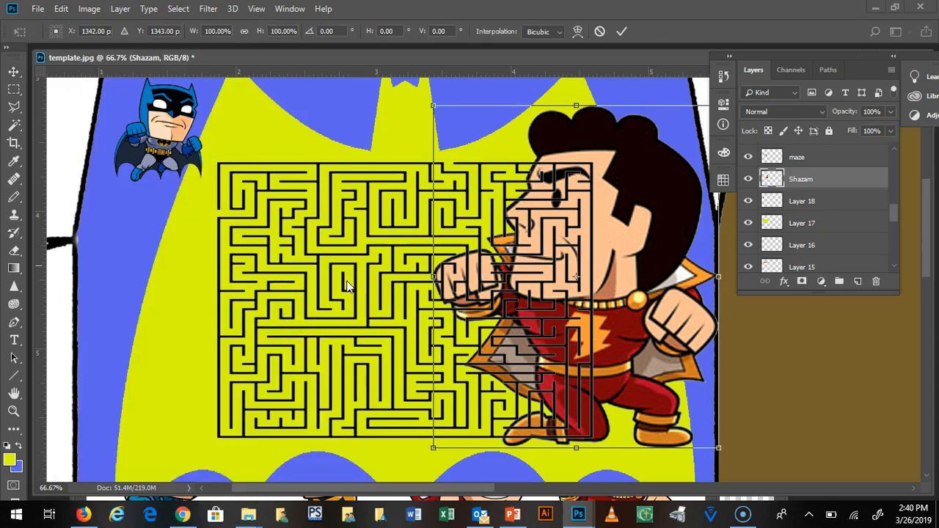
drag(434, 107, 614, 330)
drag(665, 360, 648, 375)
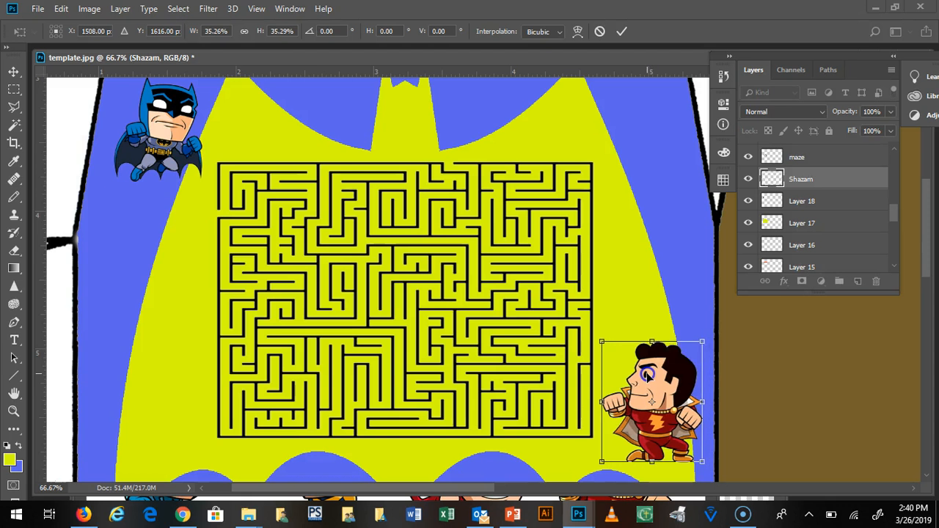
key(Return)
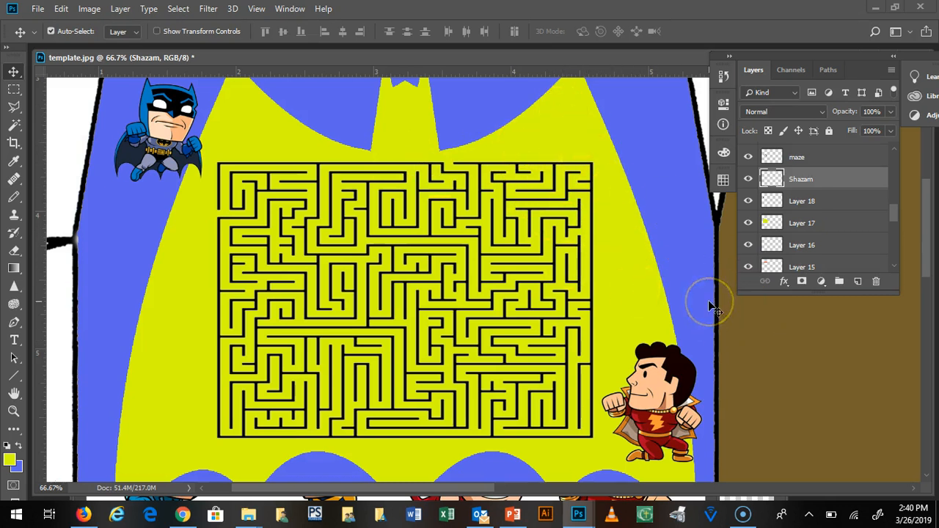
Close the low disk space notification and return to the template.
key(ctrl+minus)
key(ctrl+minus)
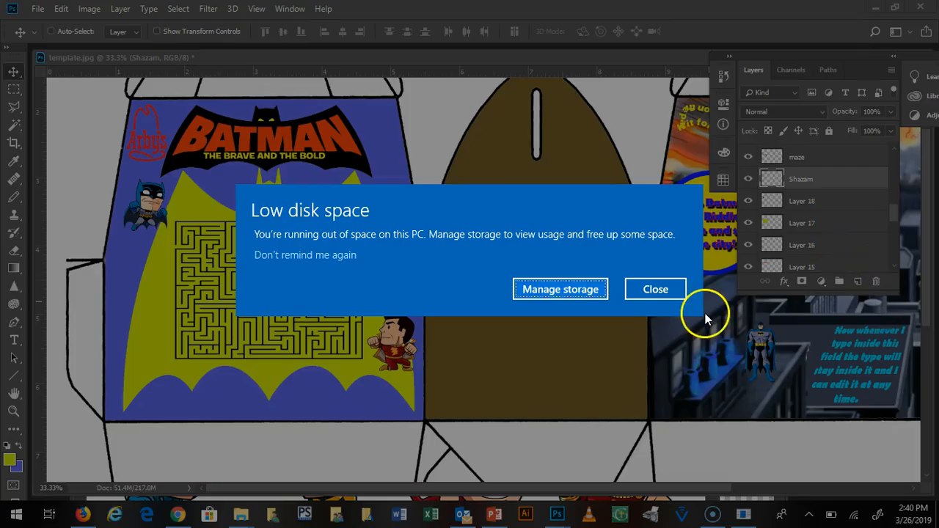
click(655, 290)
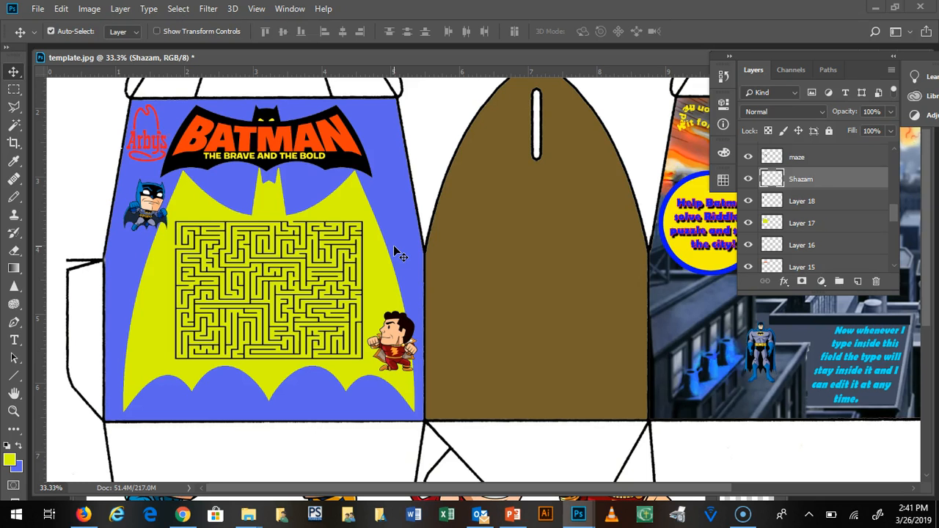
click(350, 177)
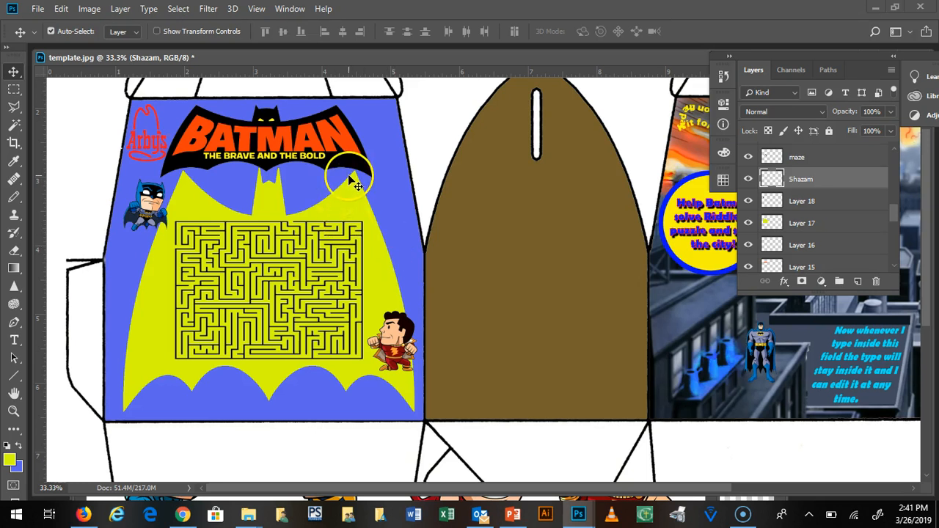
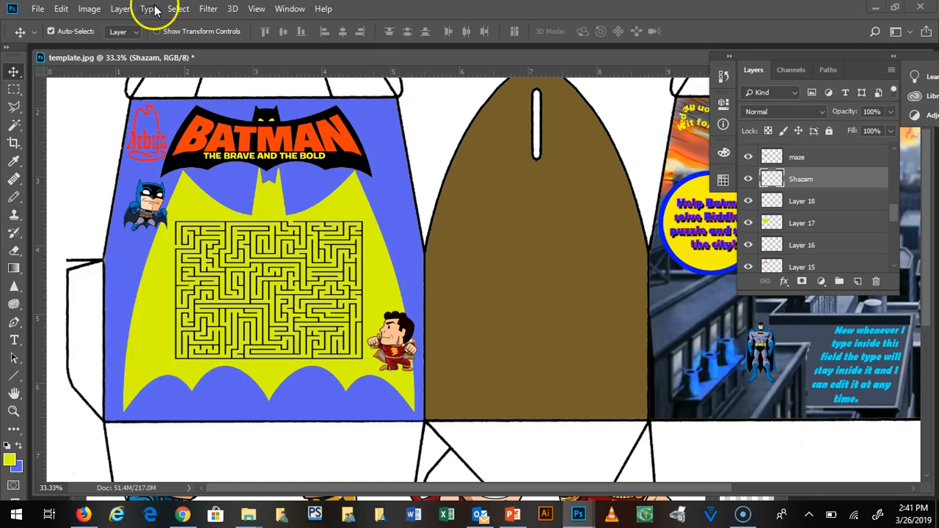
Draw a circular selection over the small Batman figure and add a new layer above Shazam for it.
click(14, 90)
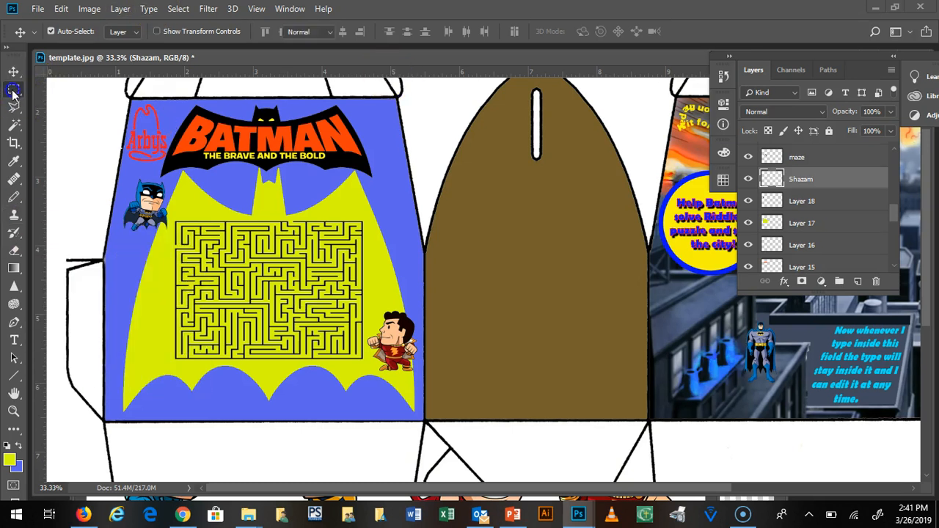
click(47, 104)
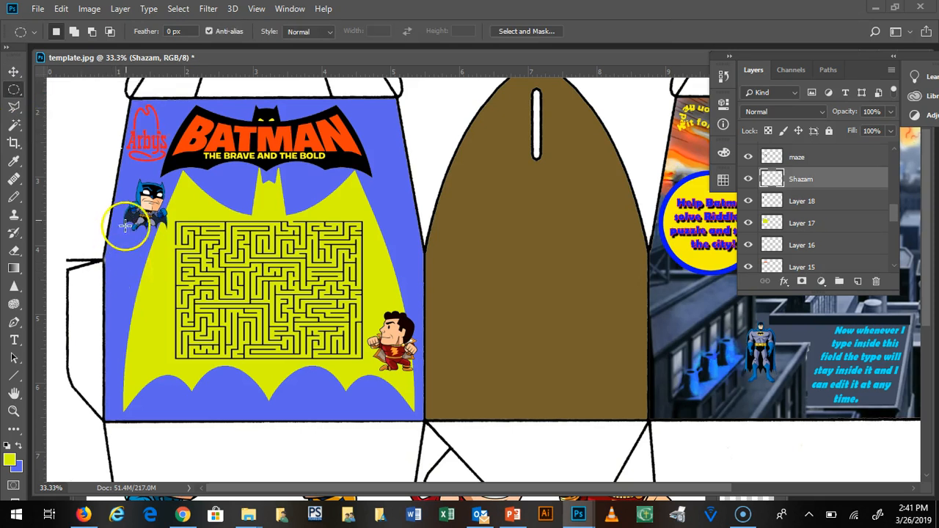
drag(123, 194, 191, 273)
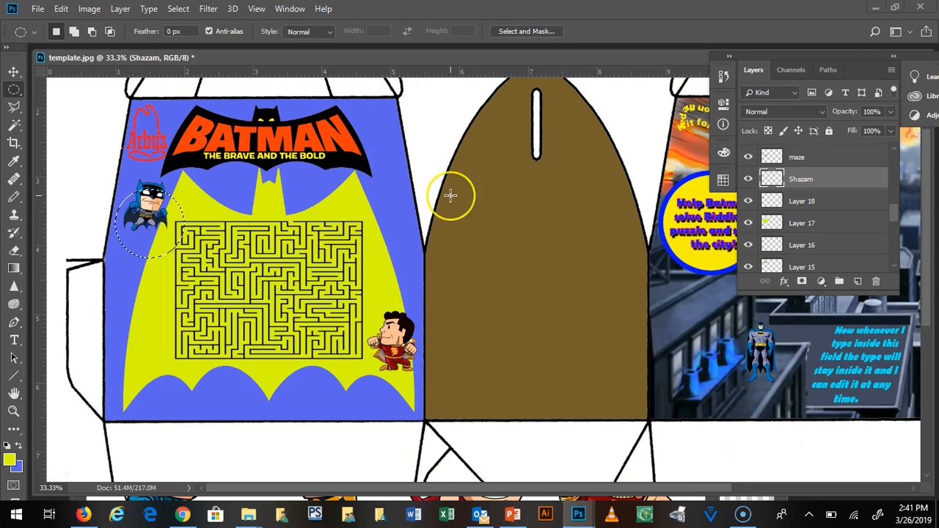
click(858, 283)
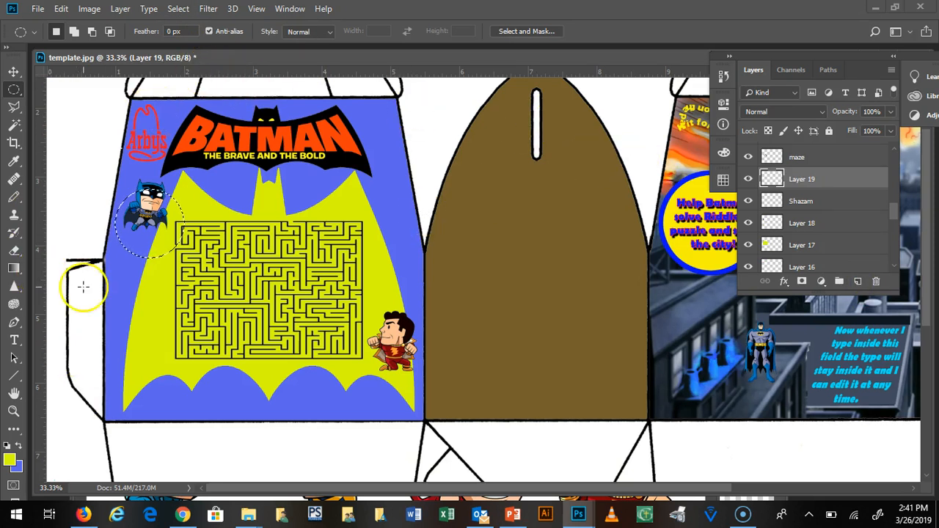
Set the foreground color to red f80a20 and fill the circular selection with it.
click(9, 460)
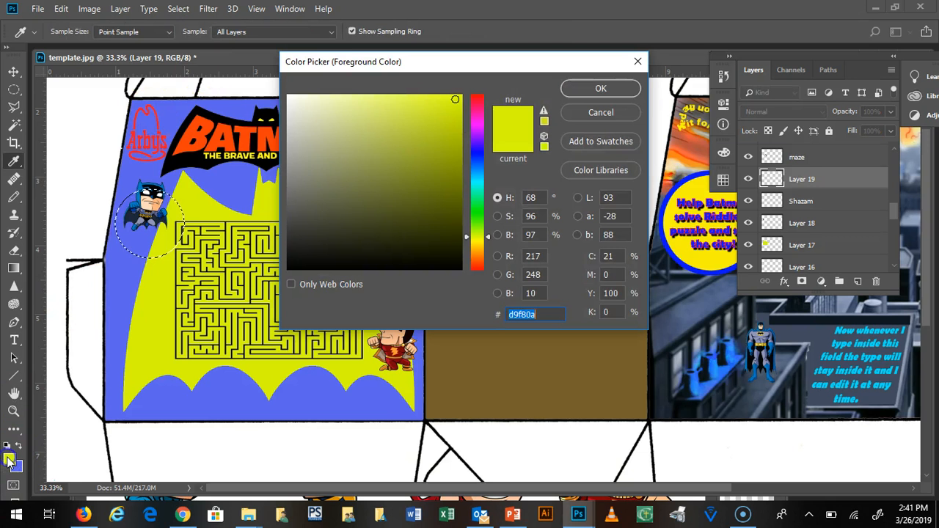
click(478, 99)
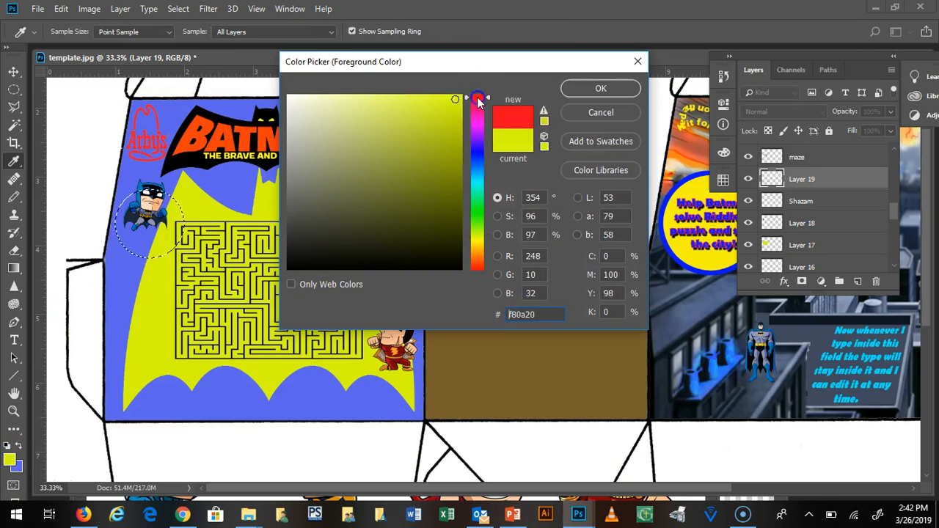
click(61, 10)
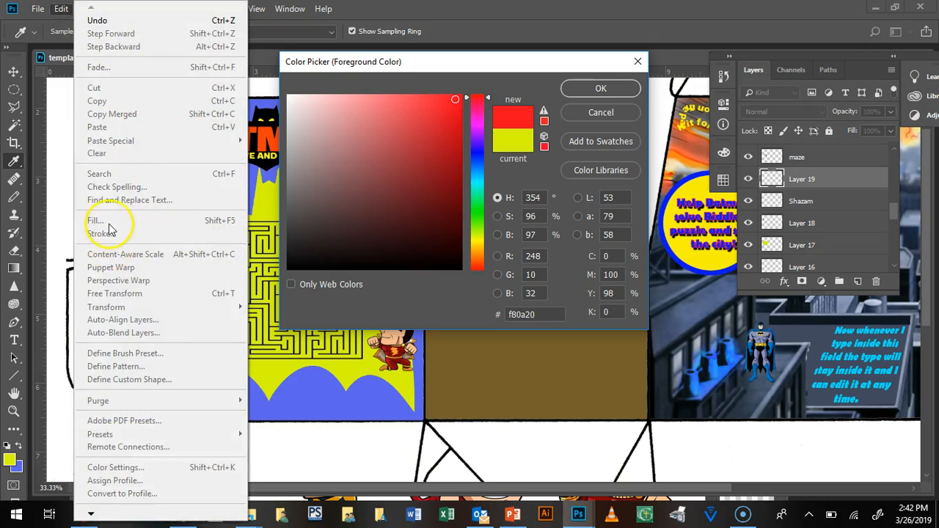
click(591, 88)
click(590, 88)
click(61, 9)
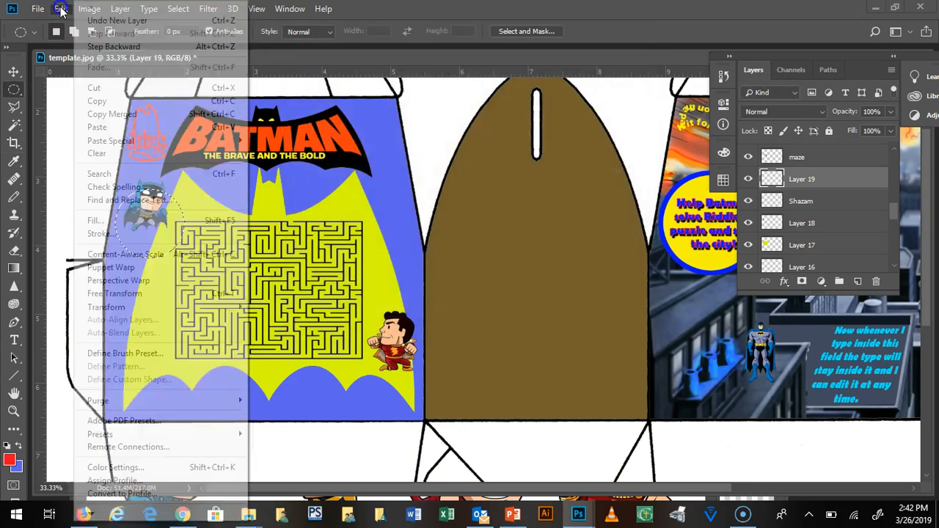
click(99, 220)
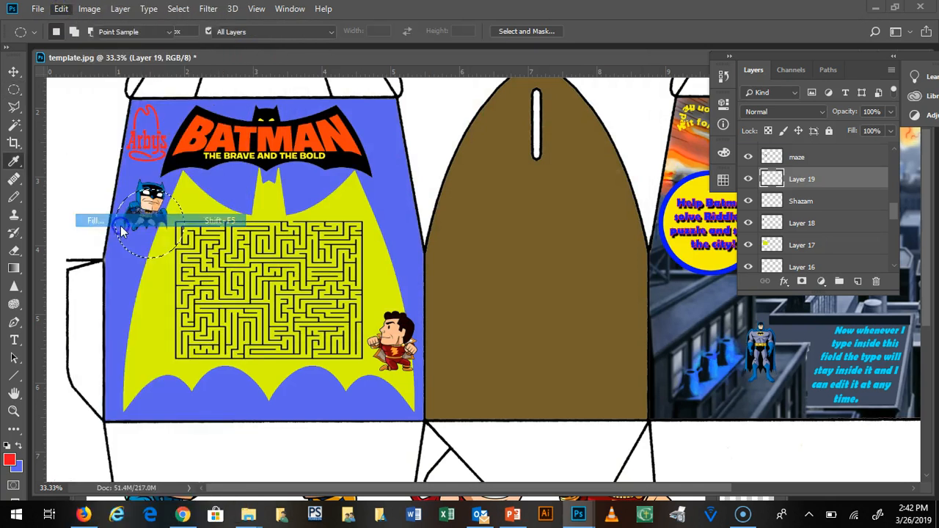
click(561, 122)
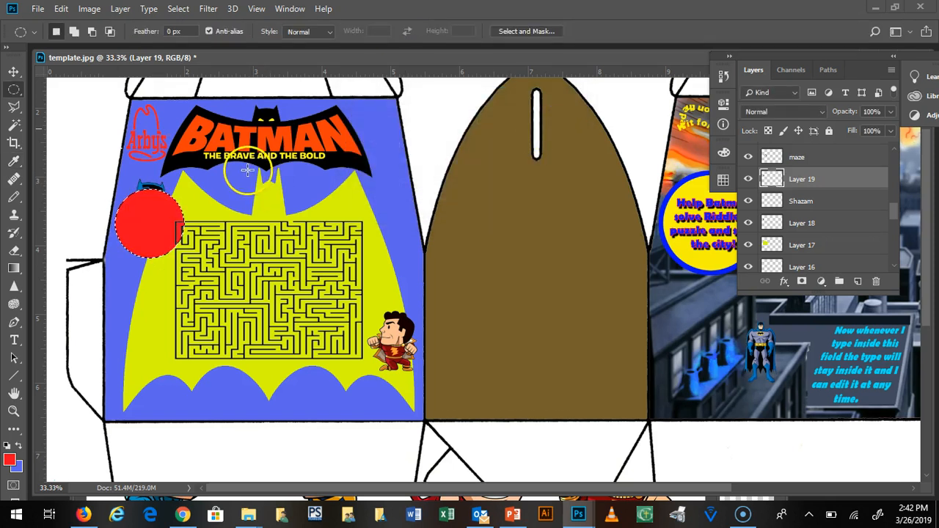
Move the red circle to the Shazam figure and place its layer beneath the Shazam layer, offset toward the figure's lower left.
click(13, 71)
drag(159, 213, 402, 328)
drag(833, 183, 837, 213)
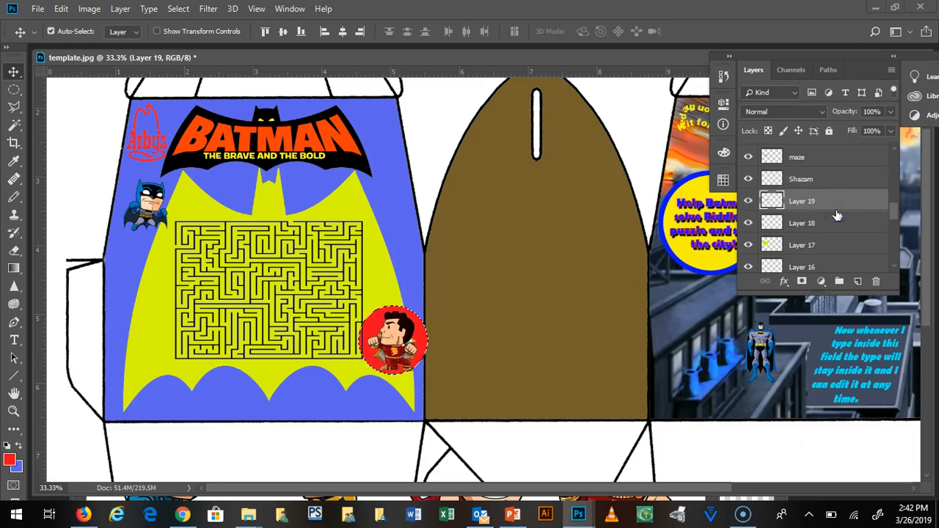
drag(419, 337, 408, 356)
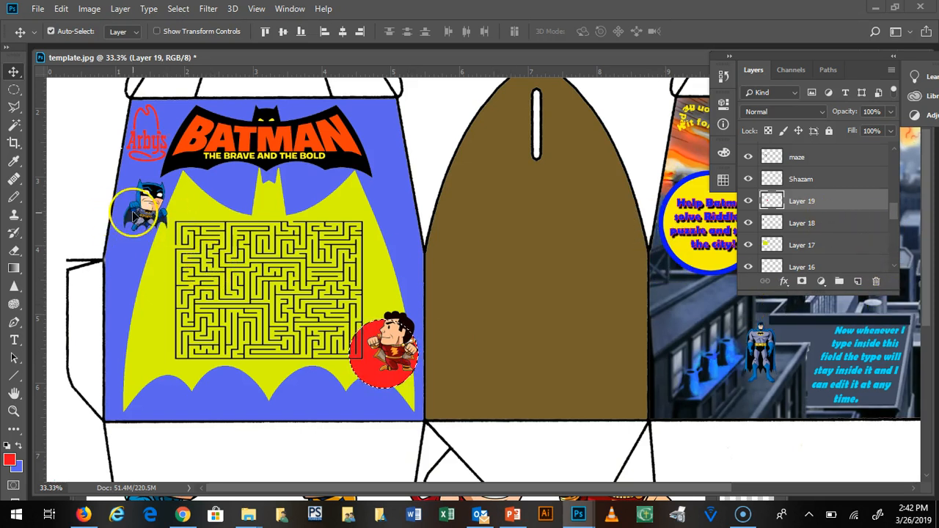
Deselect the circle and rename its layer as red circle.
click(843, 203)
key(ctrl)
key(ctrl+d)
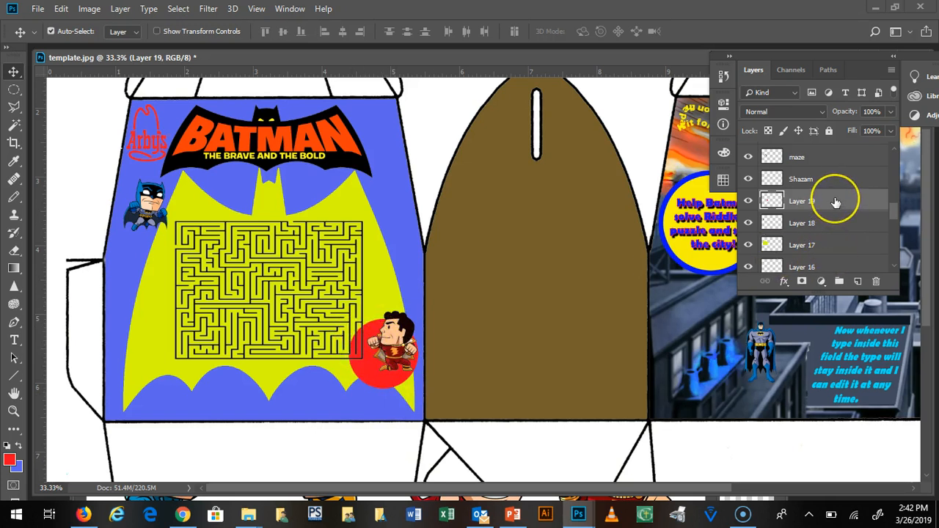
double_click(803, 201)
key(Return)
Duplicate the red circle layer and place the copy on the blue and yellow background just below the small Batman figure.
click(847, 204)
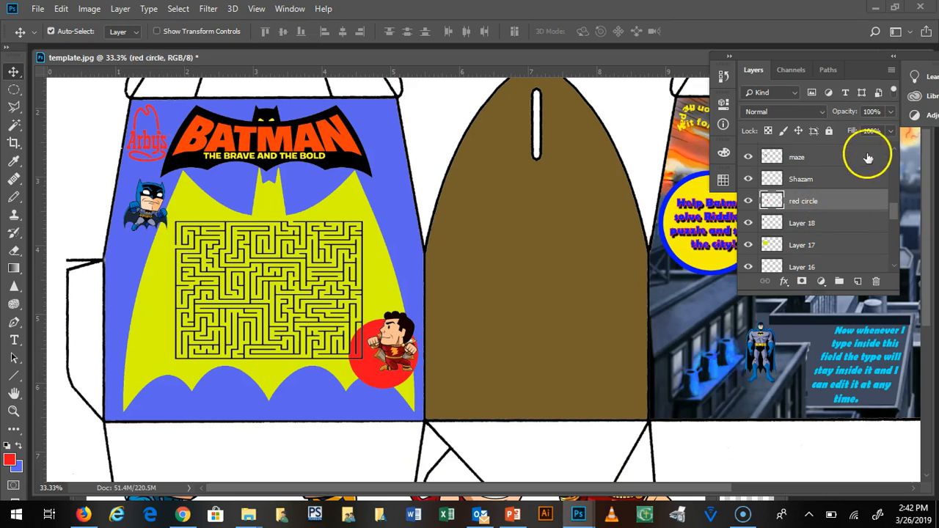
click(893, 74)
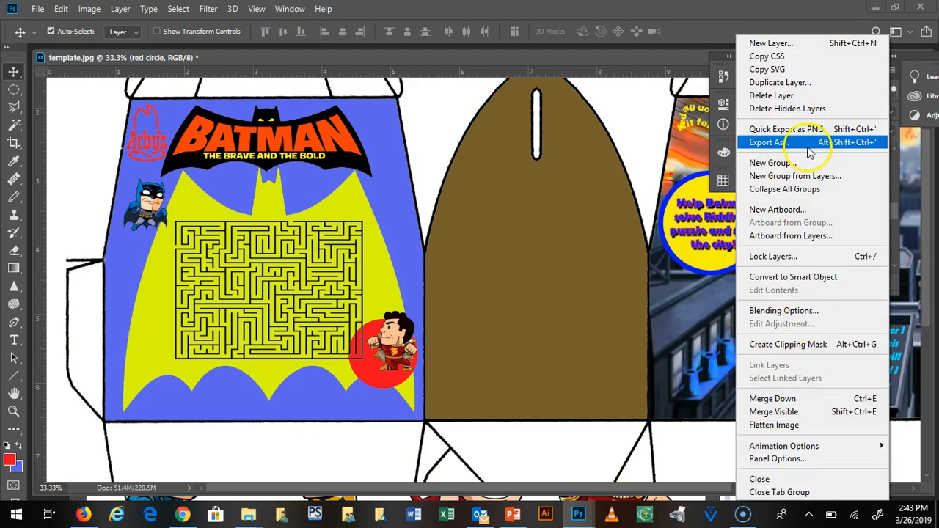
click(798, 84)
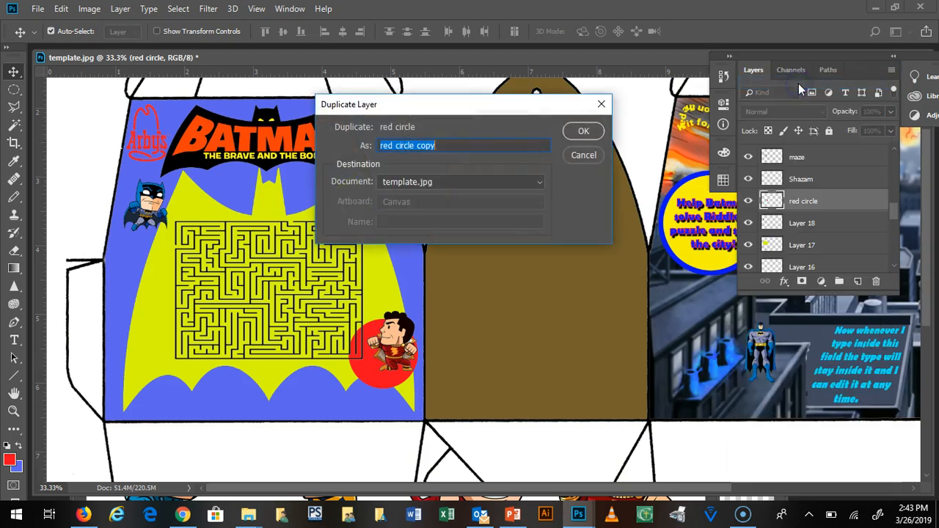
click(590, 132)
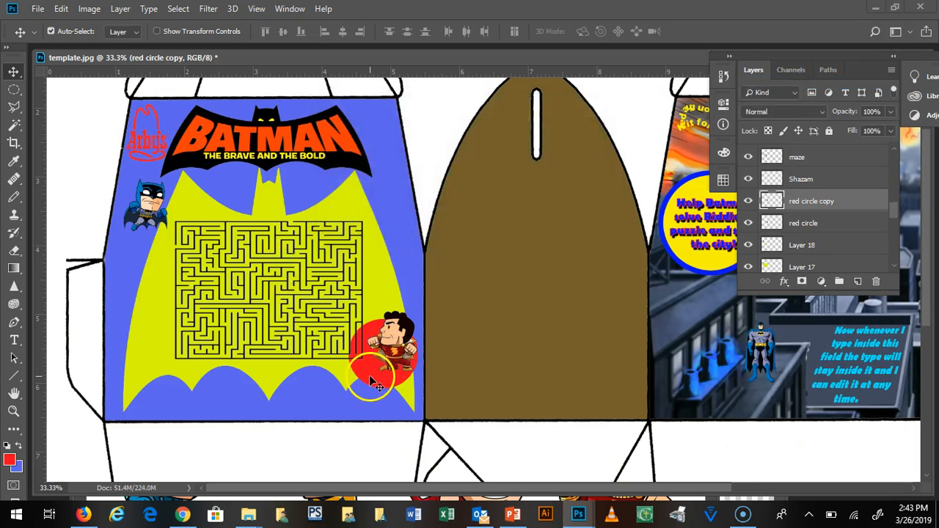
drag(368, 370, 136, 227)
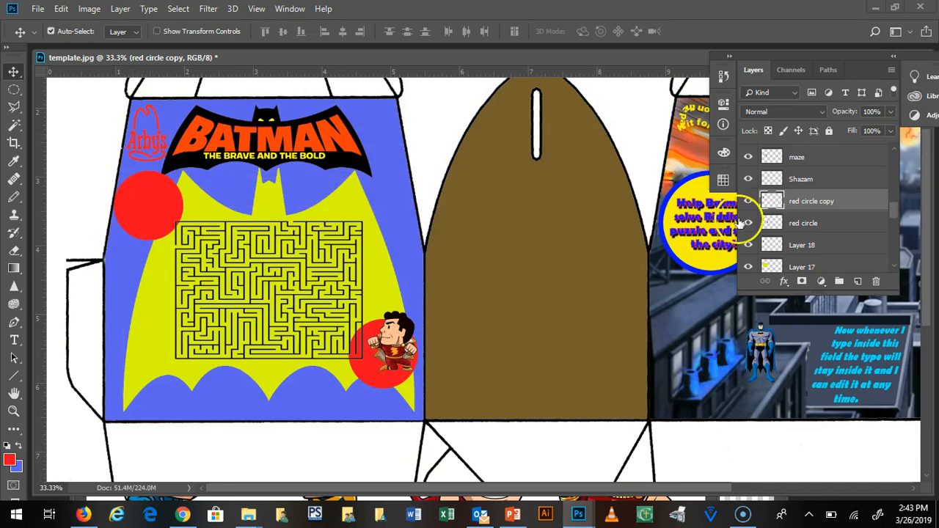
scroll(892, 212, up, 2)
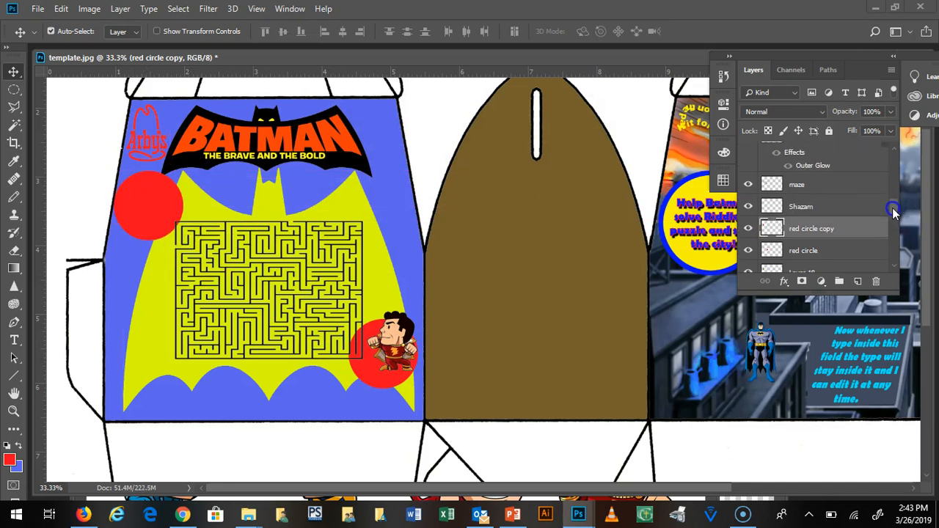
scroll(892, 212, up, 1)
scroll(894, 212, down, 1)
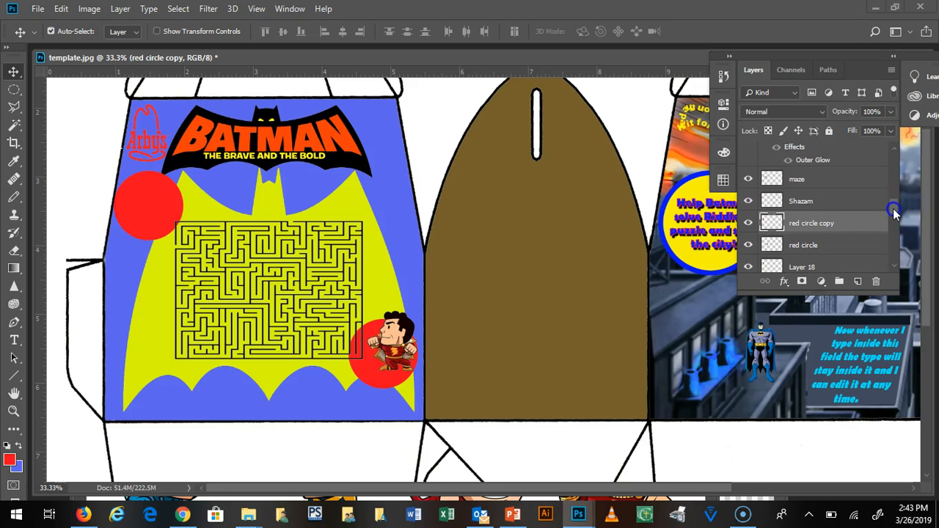
drag(164, 203, 171, 264)
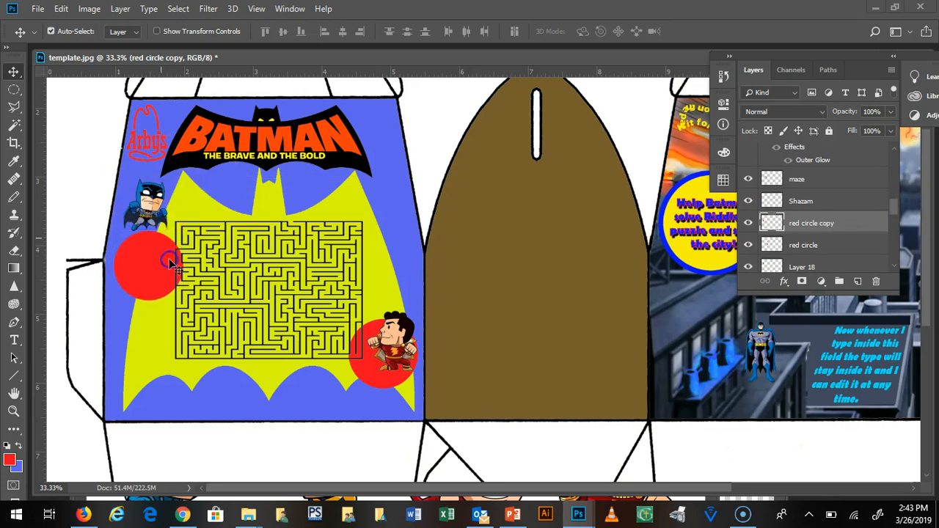
Rename the small Batman figure's layer as Batman and place the figure on top of the copied red circle.
right_click(148, 195)
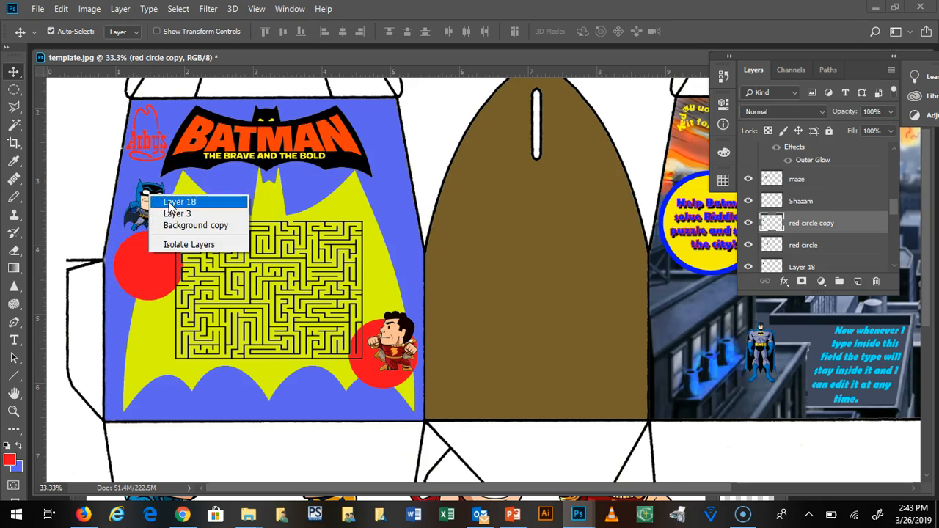
click(840, 262)
double_click(809, 267)
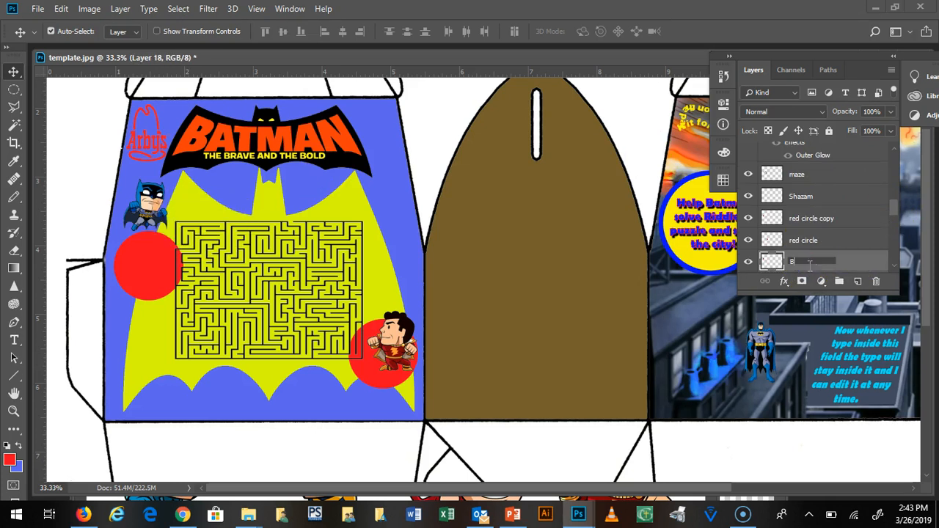
key(Return)
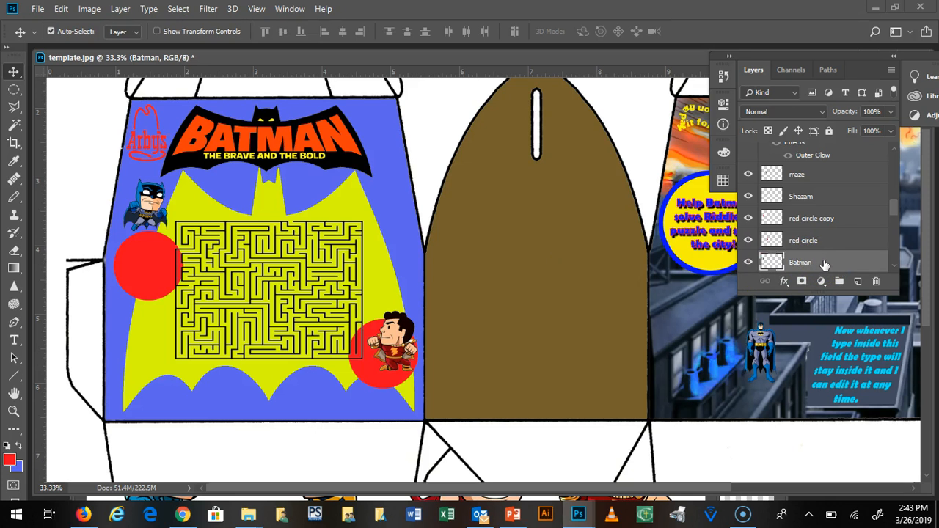
drag(825, 263, 830, 209)
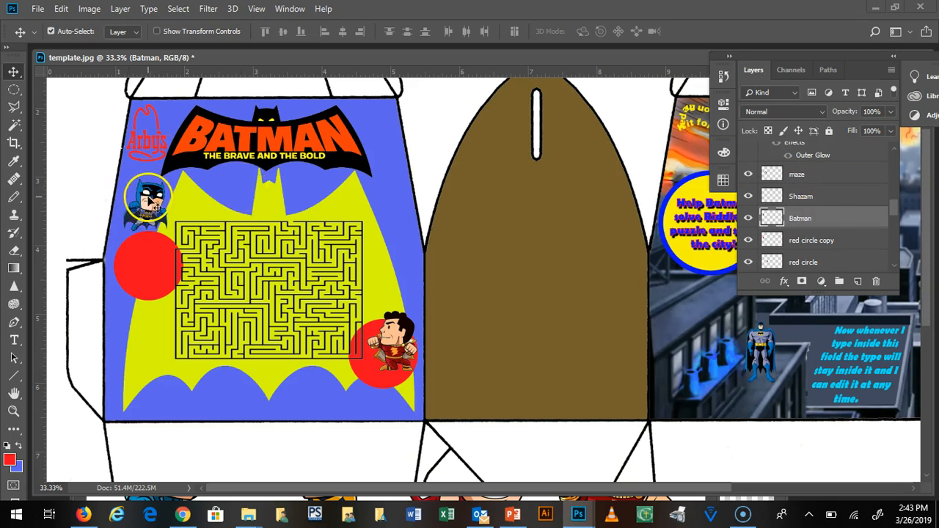
drag(151, 200, 151, 251)
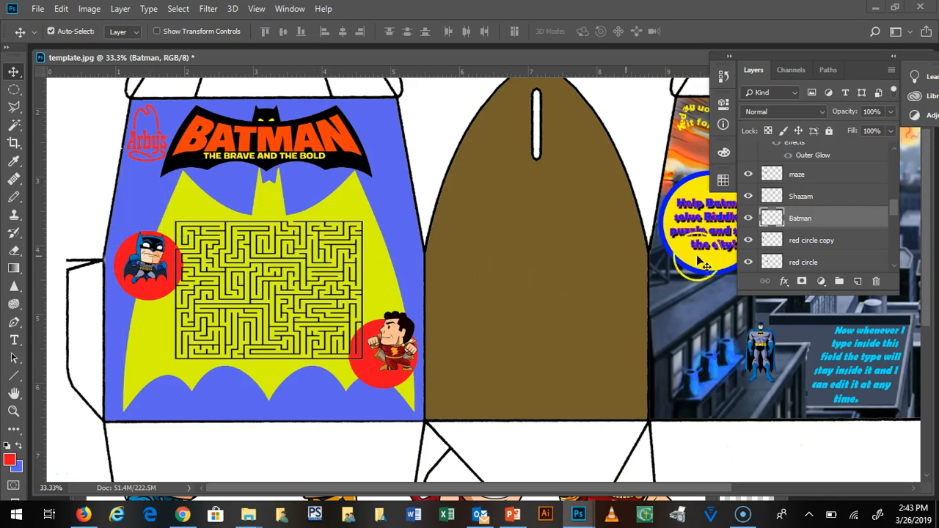
Merge the red circle copy layer down into the red circle layer.
click(859, 245)
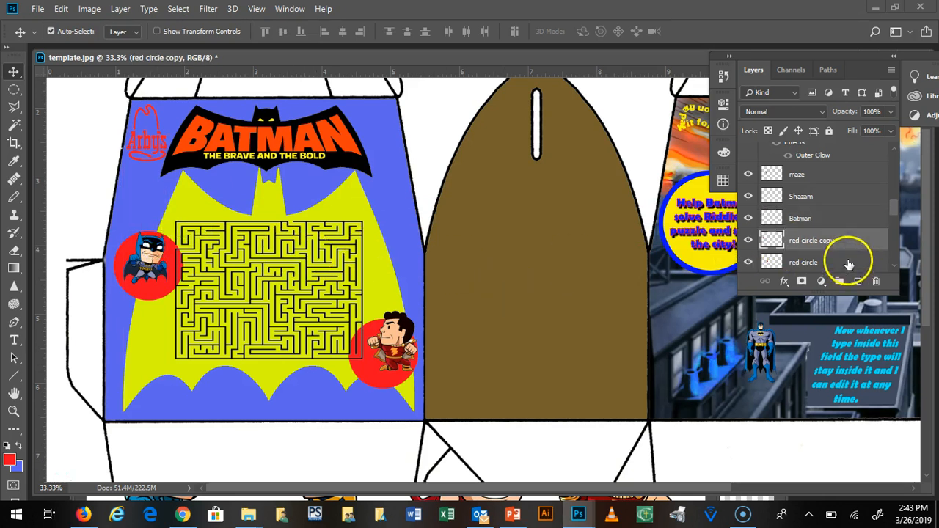
drag(895, 215, 895, 220)
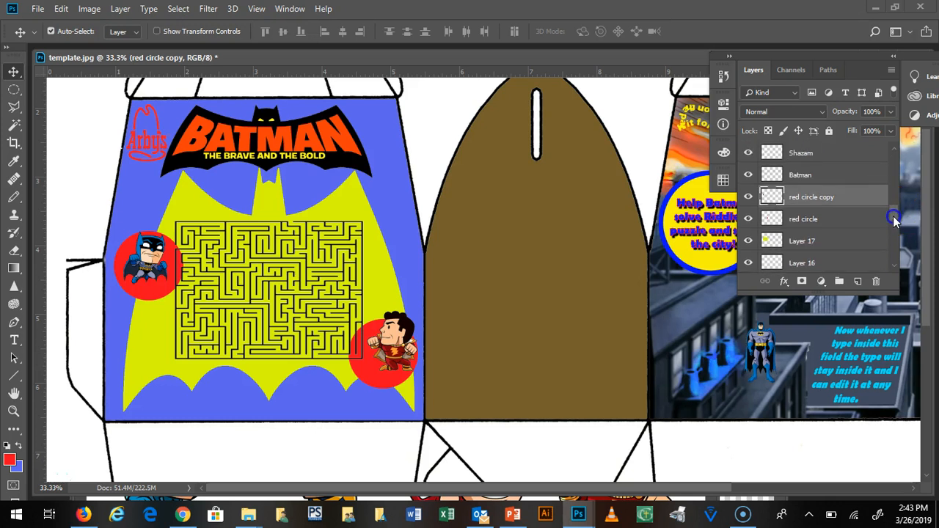
click(840, 199)
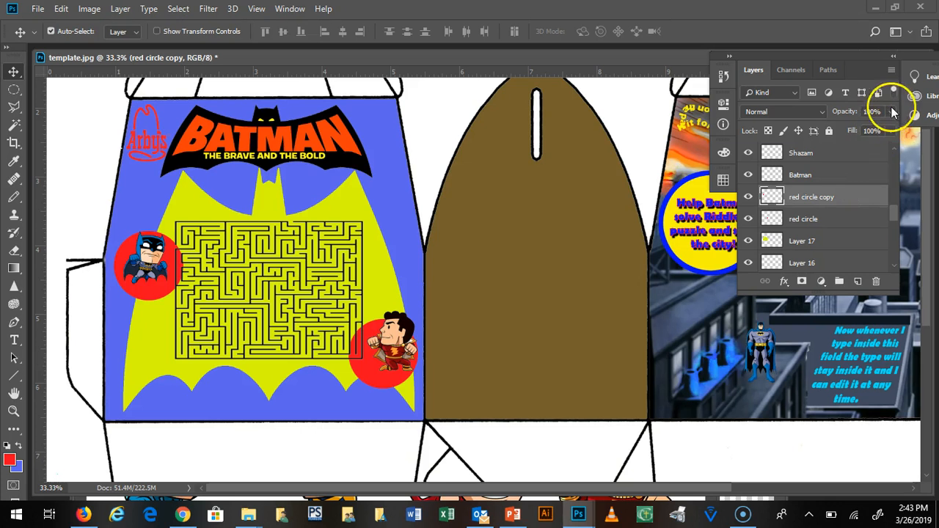
click(892, 70)
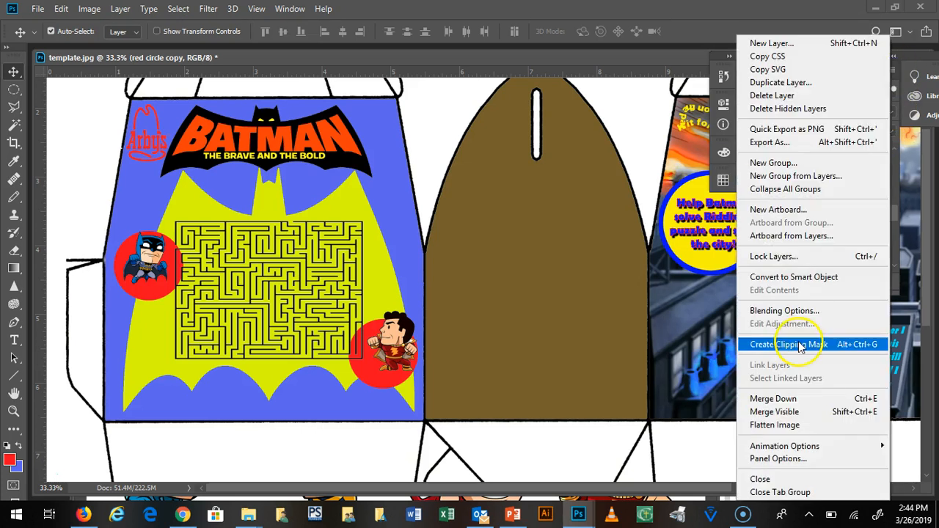
click(789, 404)
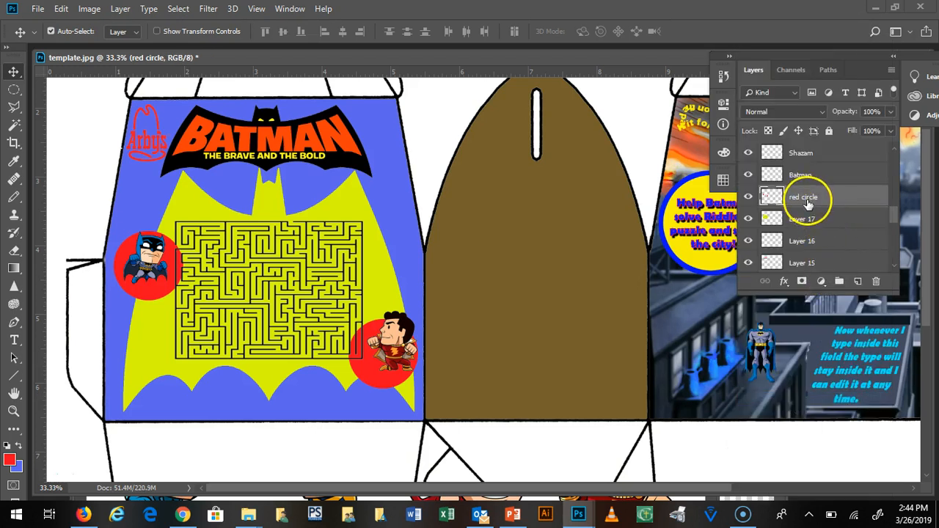
Toggle the merged red circle layer's visibility to check which circles it contains.
click(748, 198)
click(748, 198)
click(748, 199)
click(748, 198)
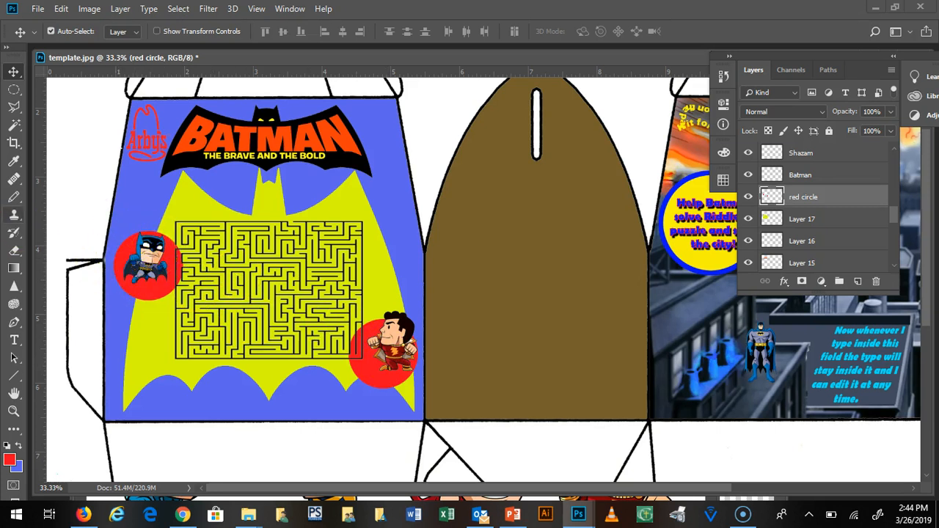
Add a centered 21 px Stroke effect to the red circle layer.
click(15, 124)
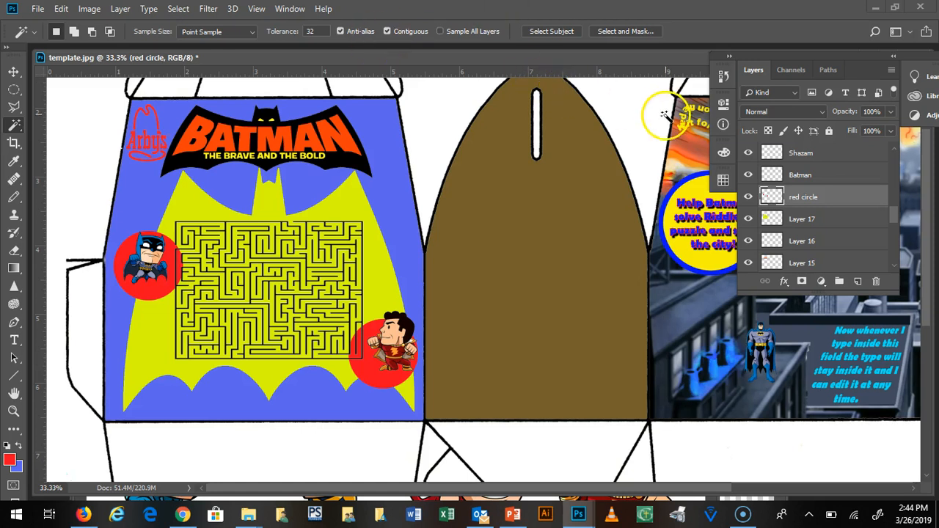
double_click(844, 197)
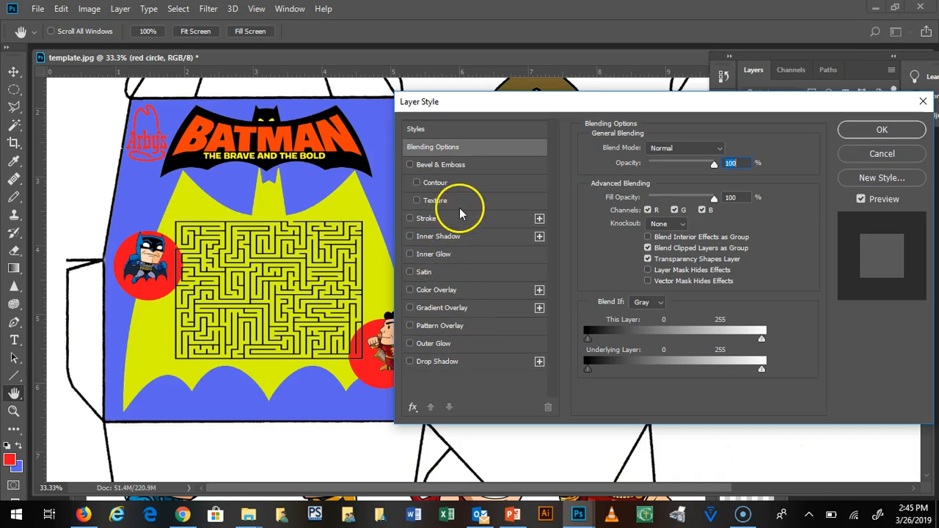
click(410, 219)
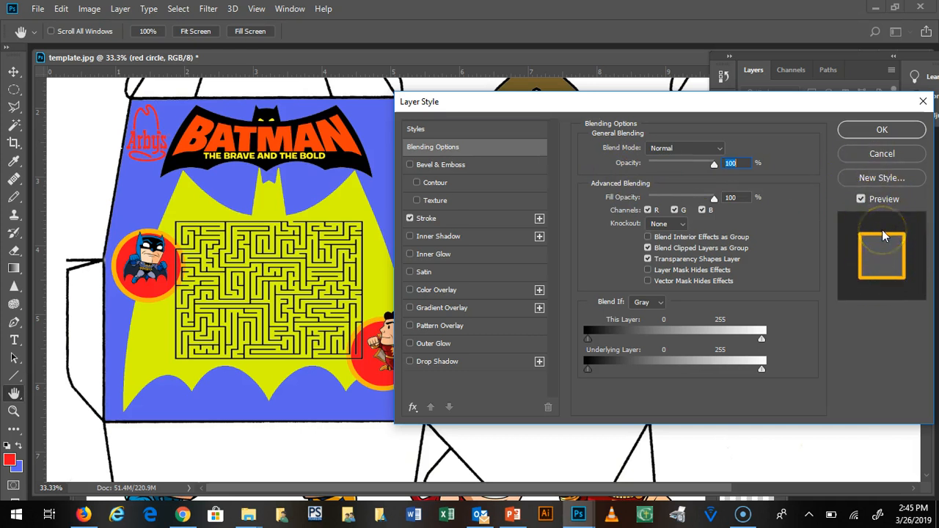
click(491, 226)
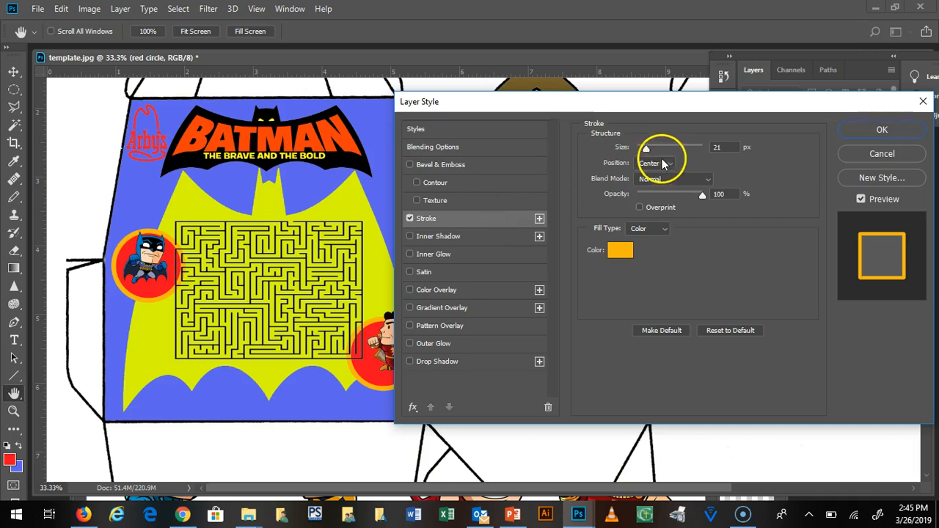
mouse_move(648, 150)
mouse_down()
mouse_move(671, 151)
mouse_move(647, 156)
mouse_up()
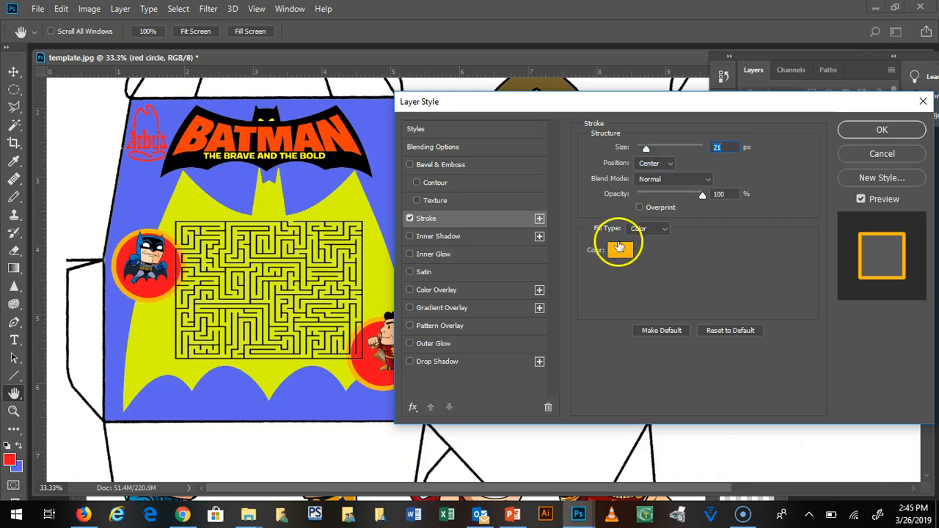
Try magenta, cyan, green and brown for the circles' stroke, and set its color to golden yellow f7c61c.
click(620, 251)
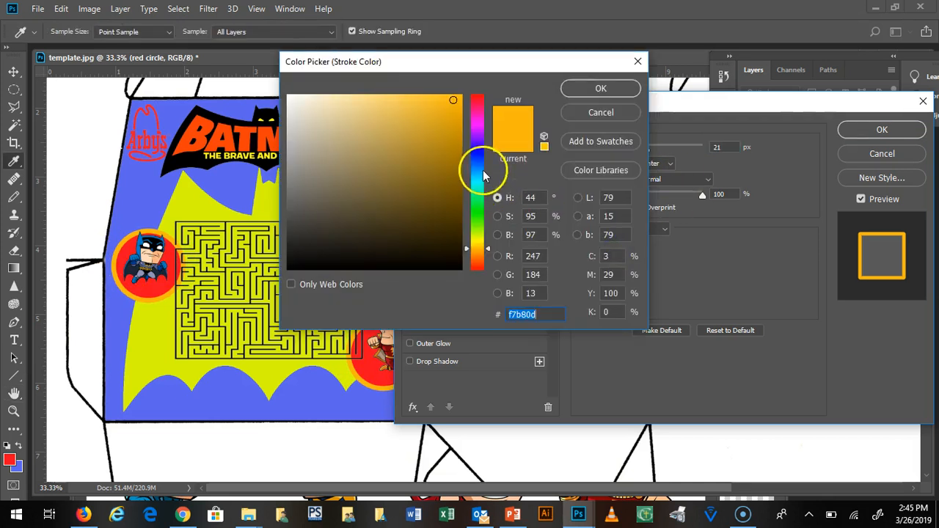
click(477, 127)
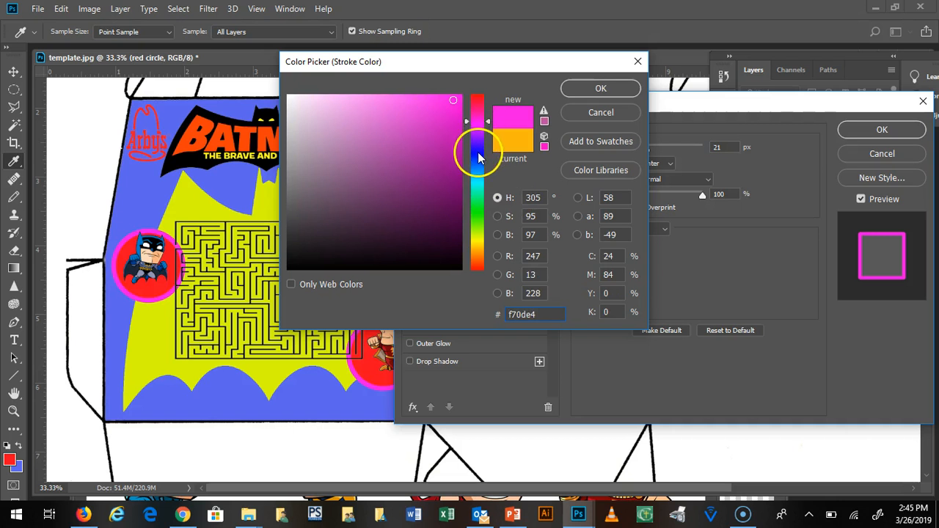
click(477, 178)
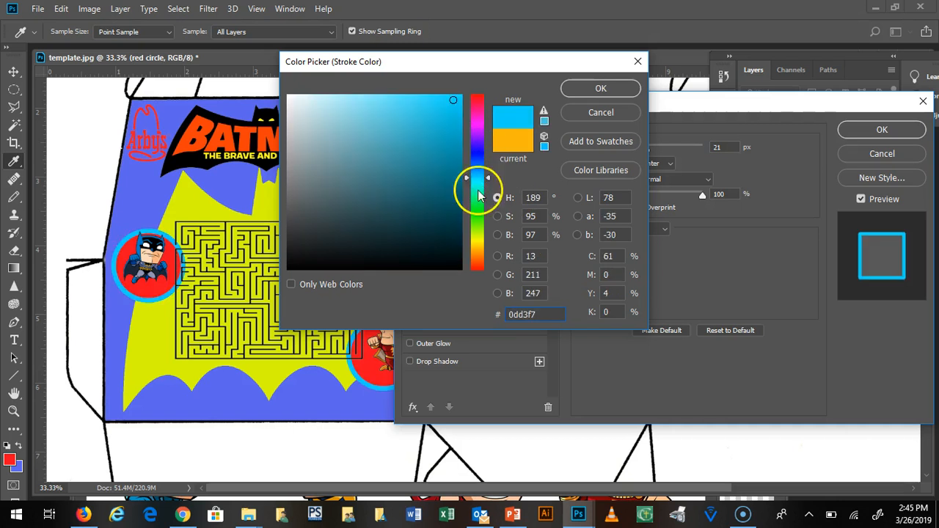
click(479, 207)
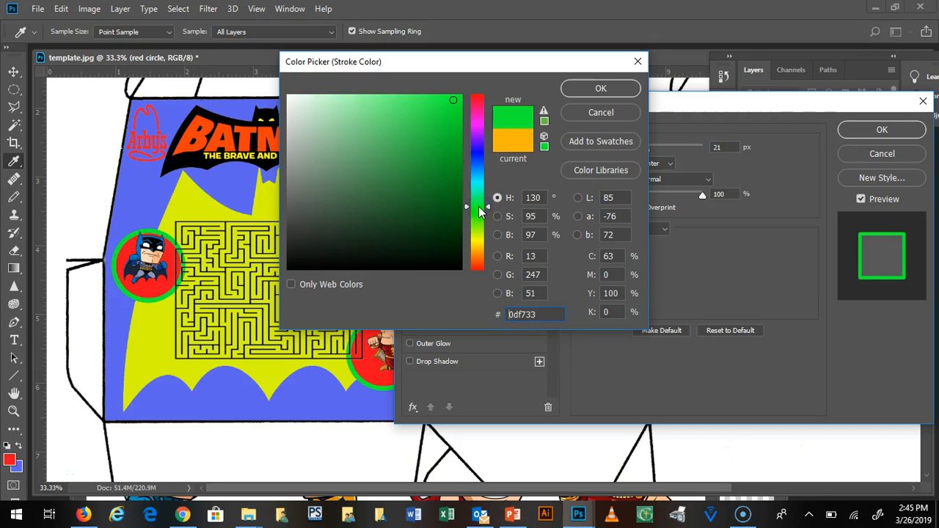
click(444, 198)
drag(444, 198, 443, 156)
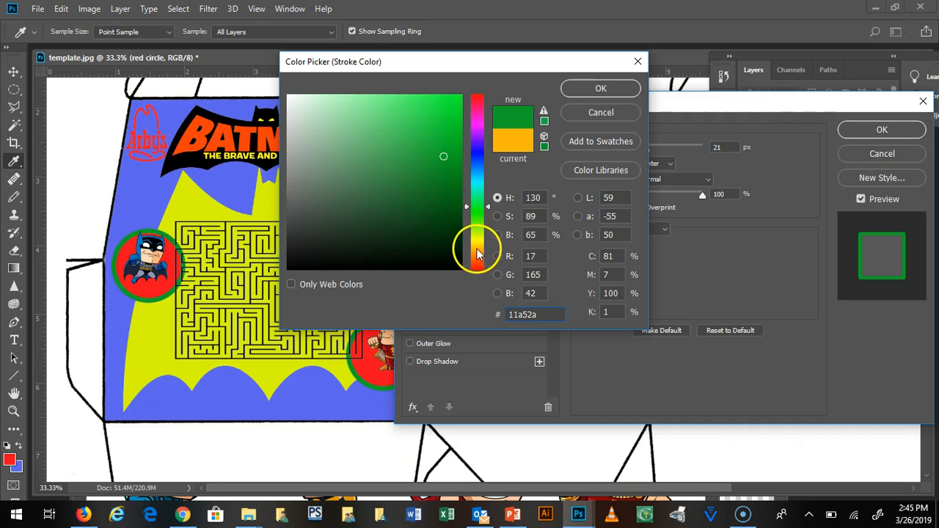
drag(477, 252, 477, 252)
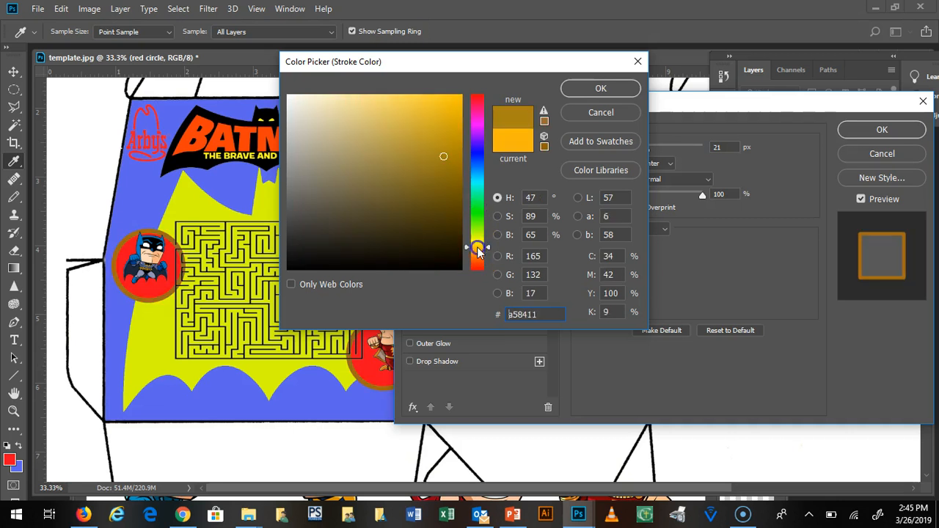
click(442, 100)
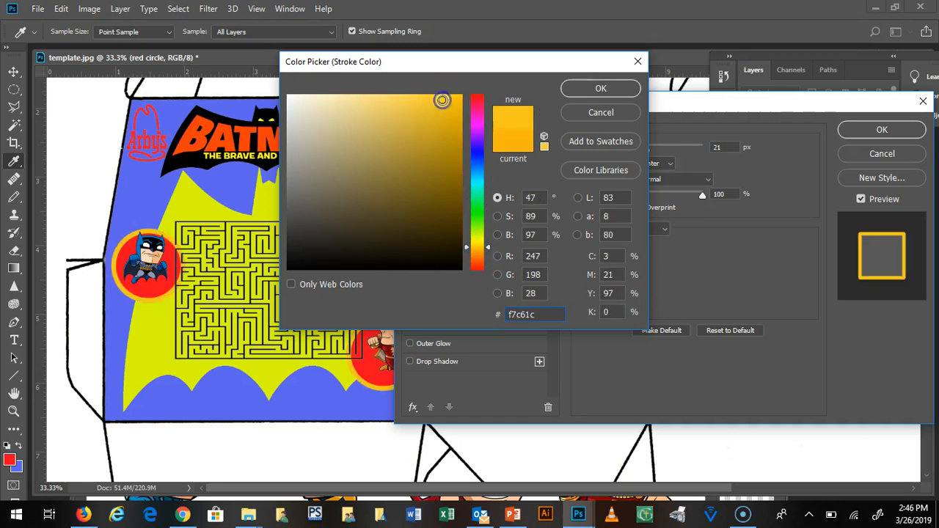
click(599, 89)
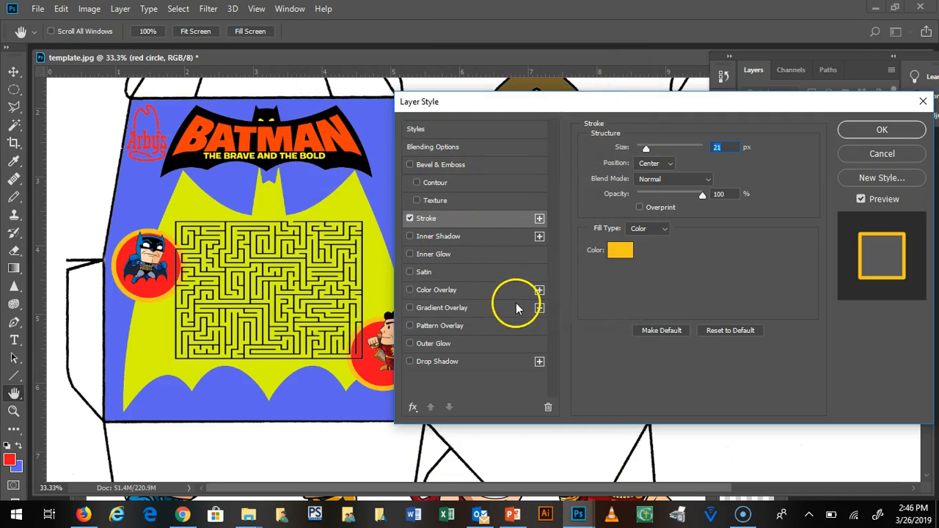
Add a drop shadow to the red circle layer with 15% spread, 43 px size and a 127° light angle.
click(411, 362)
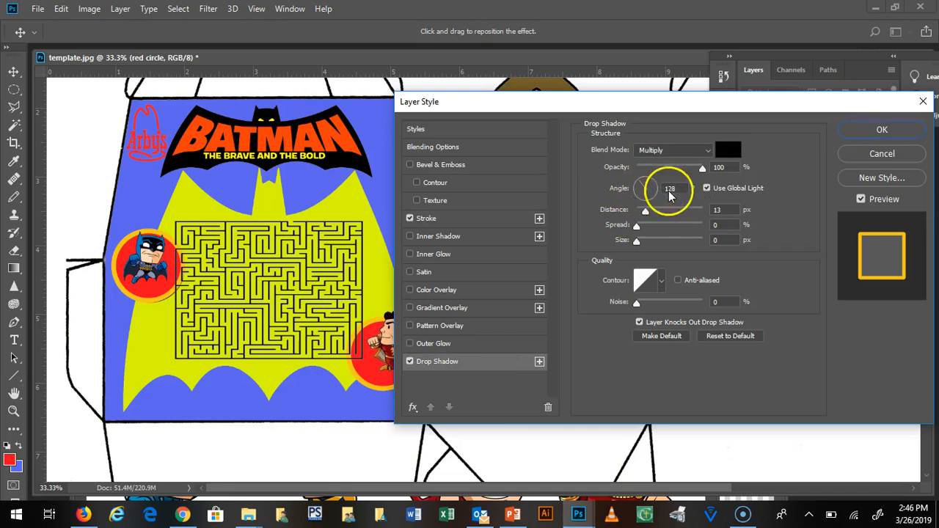
drag(637, 226, 651, 246)
click(636, 244)
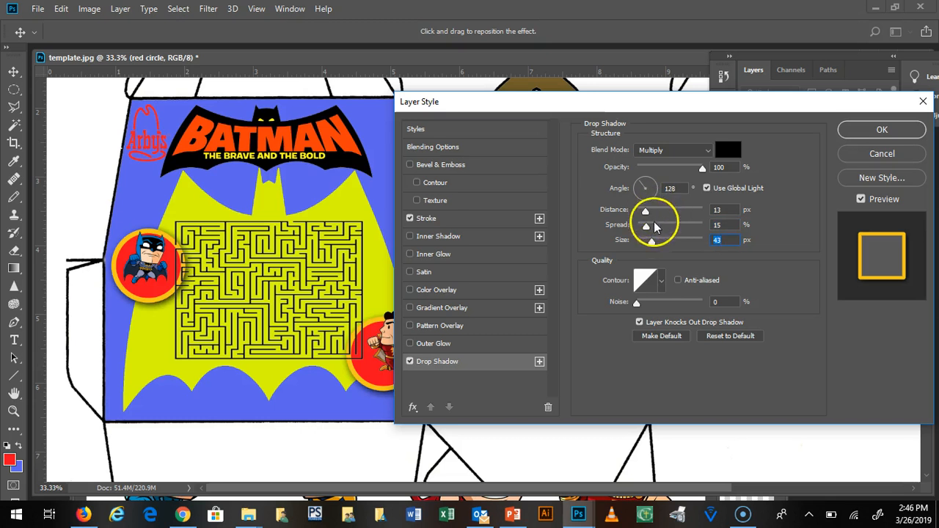
drag(644, 198, 653, 202)
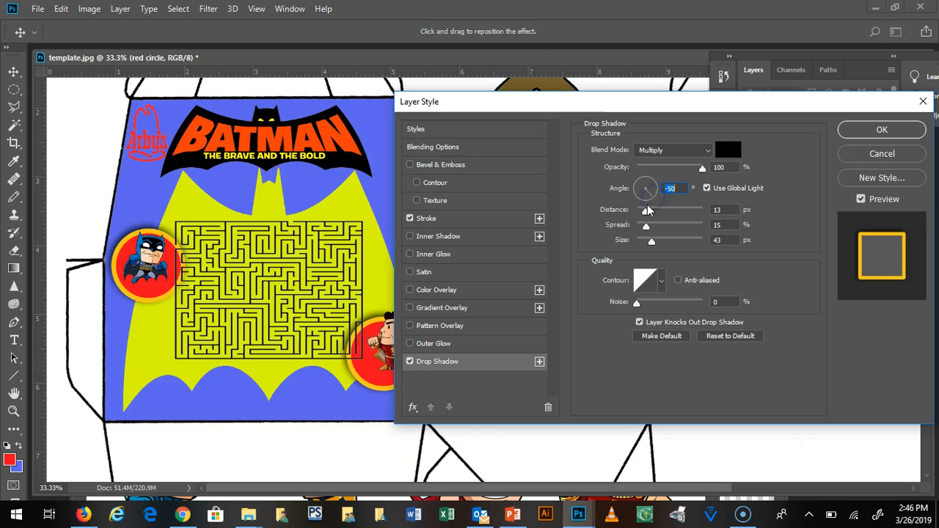
click(650, 206)
drag(650, 206, 641, 186)
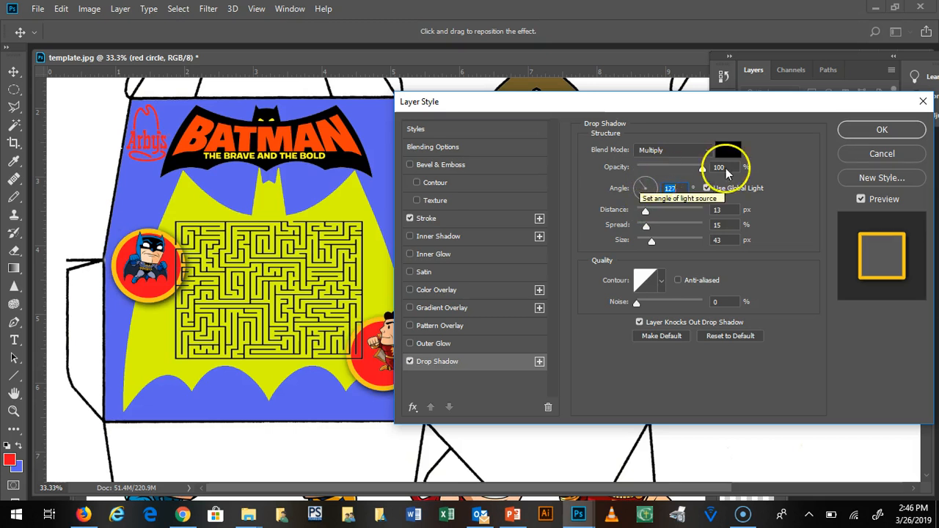
click(856, 130)
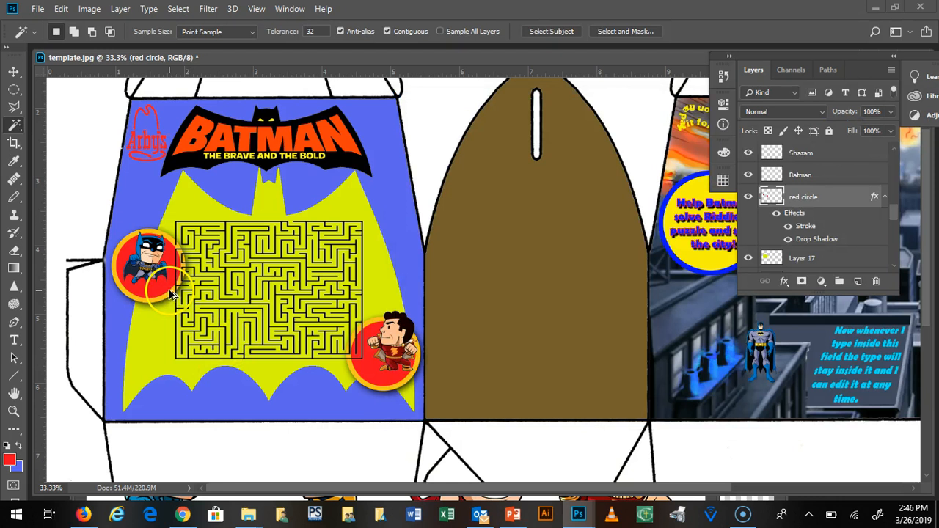
Add a Stroke effect to the yellow bat shape's layer, Layer 17, and show its settings.
key(ctrl+plus)
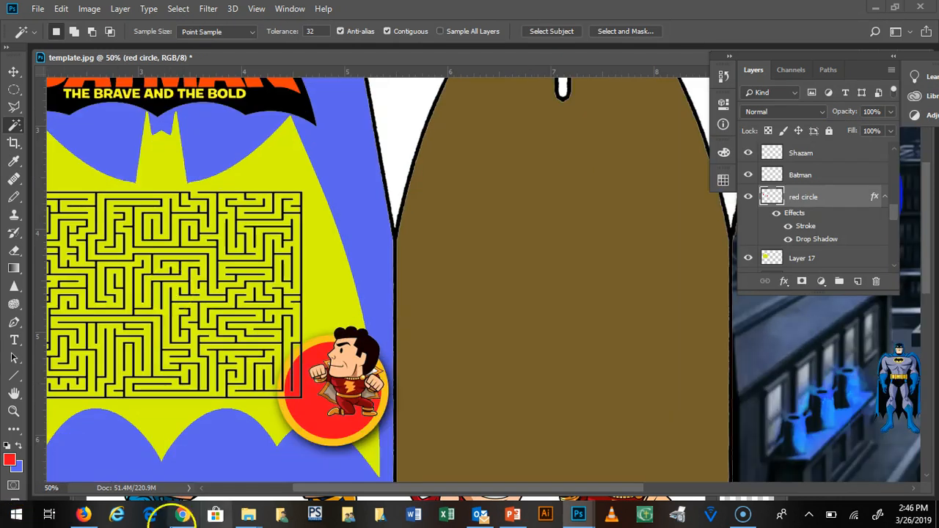
drag(349, 488, 282, 482)
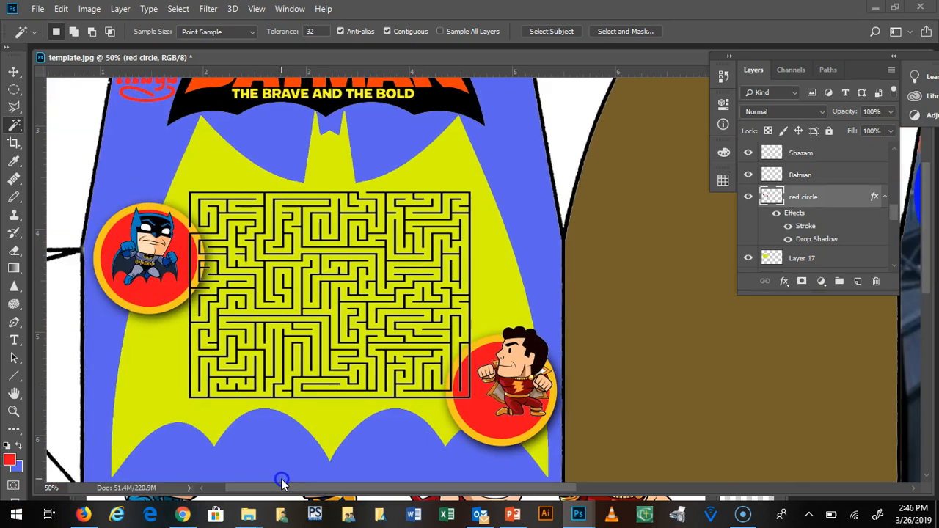
click(14, 71)
right_click(206, 154)
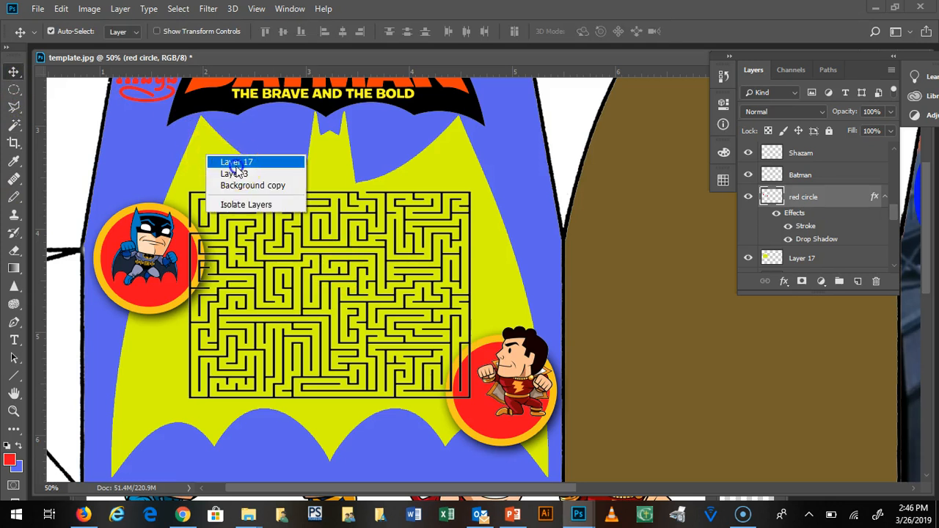
click(236, 163)
right_click(844, 258)
double_click(844, 257)
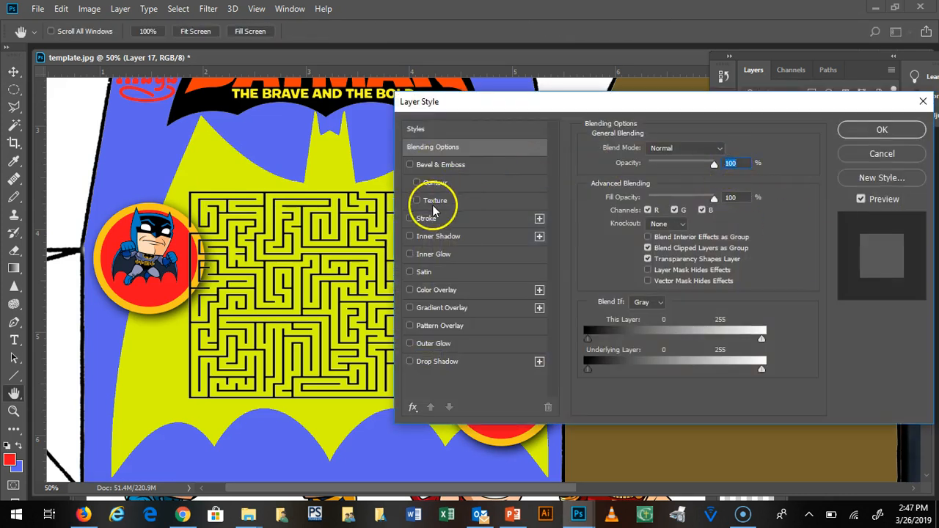
click(409, 219)
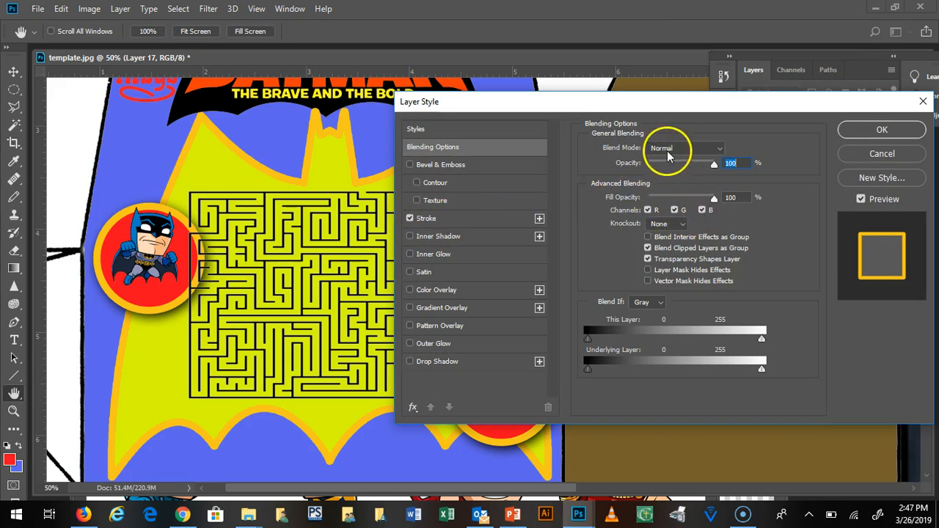
click(480, 220)
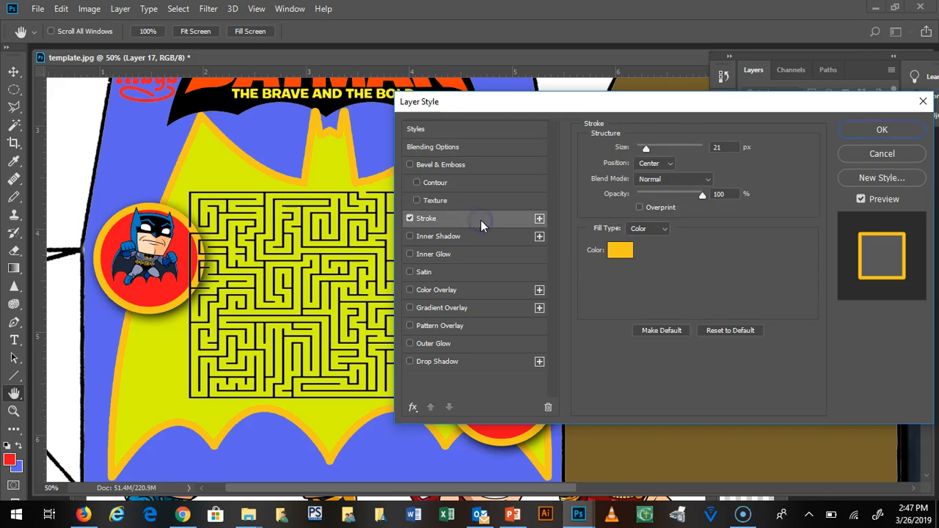
Position the bat shape's stroke inside the edge and reduce its size to 16 px.
click(670, 164)
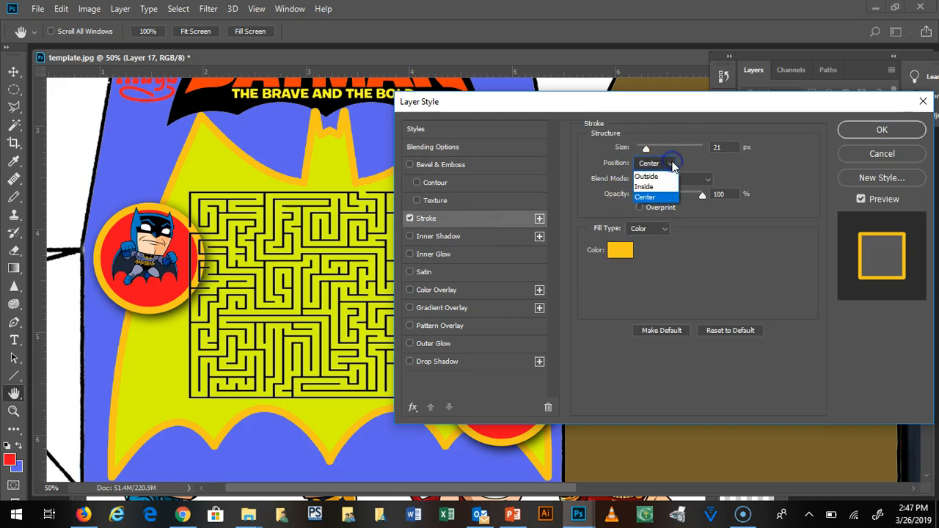
click(656, 187)
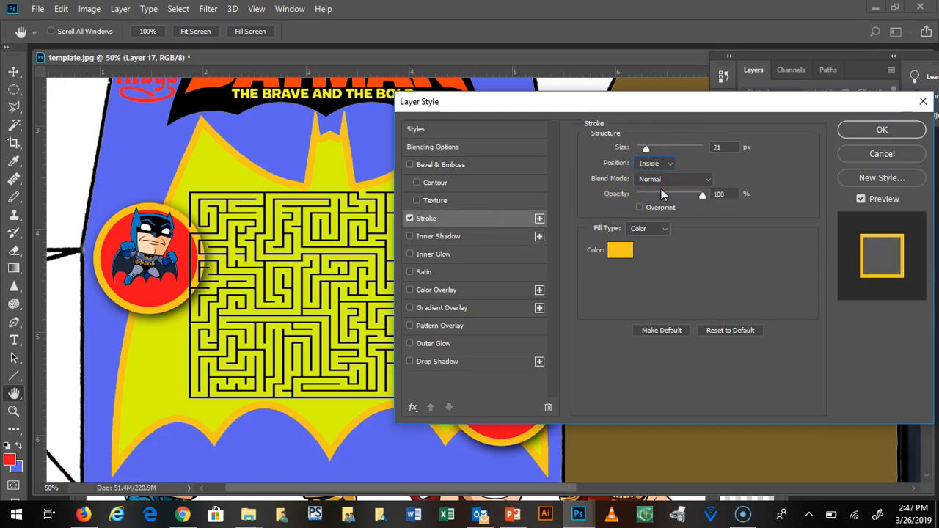
drag(647, 149, 638, 149)
drag(646, 150, 642, 151)
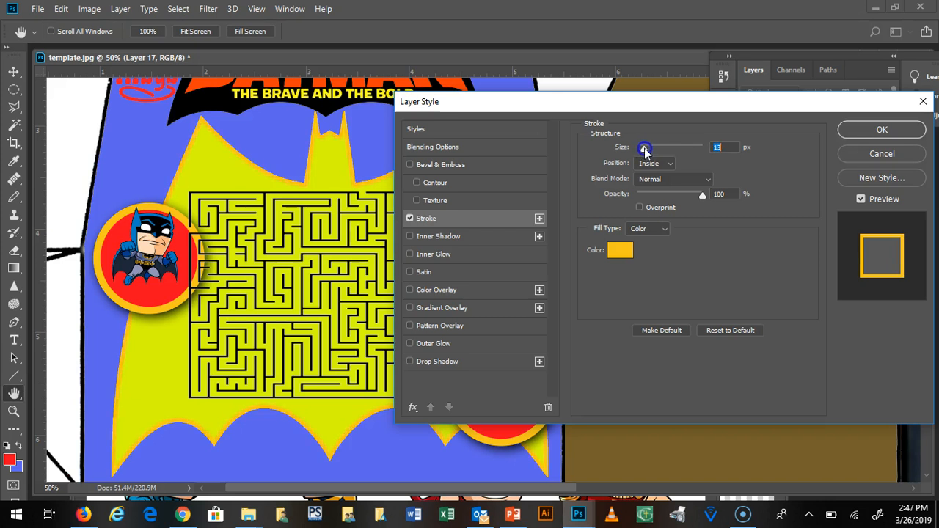
Change the bat shape's stroke color to red f71c40 and apply the layer style.
click(620, 250)
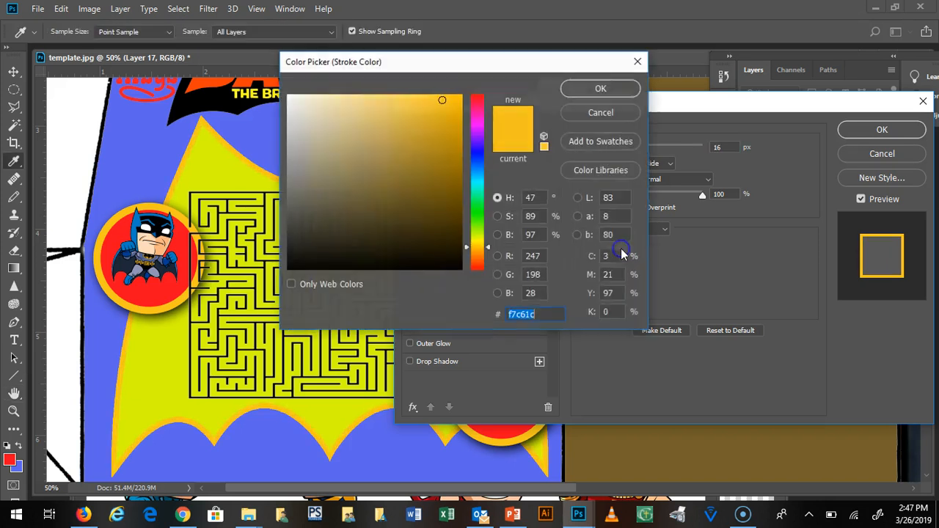
click(476, 101)
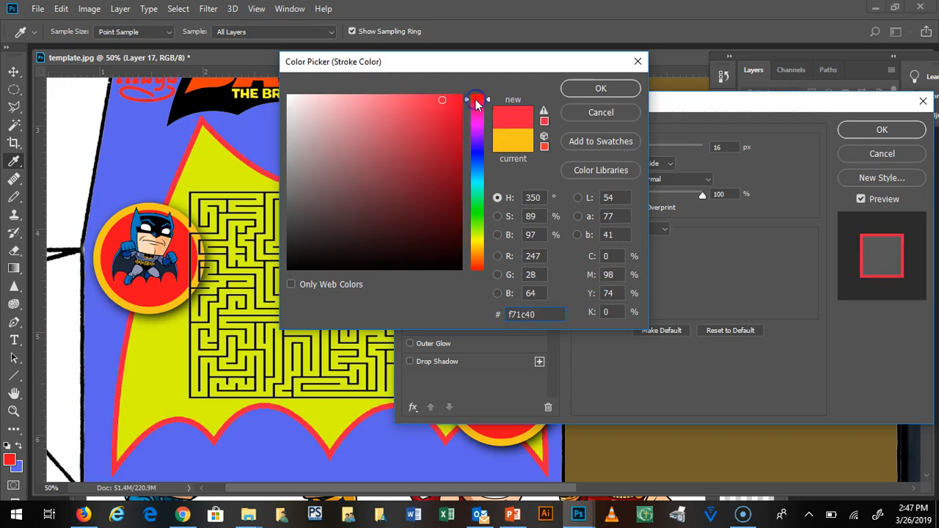
click(596, 89)
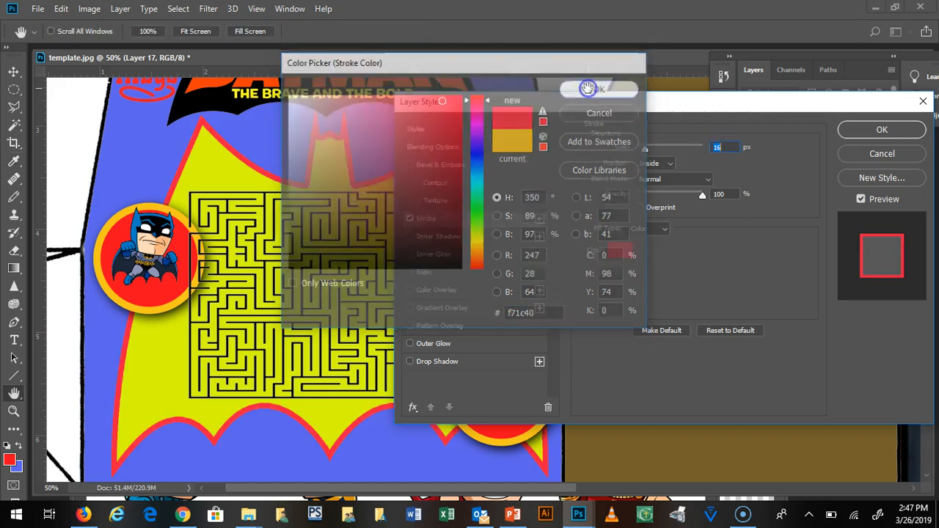
click(862, 130)
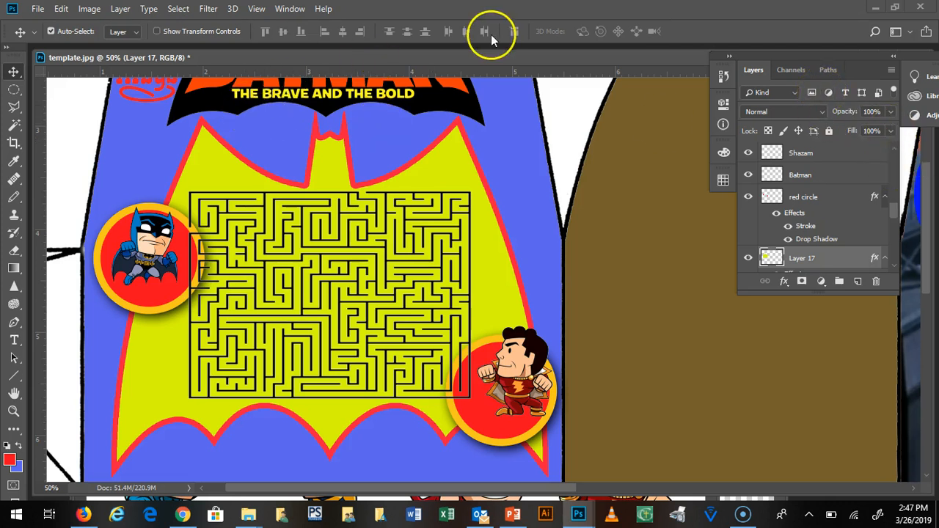
click(208, 10)
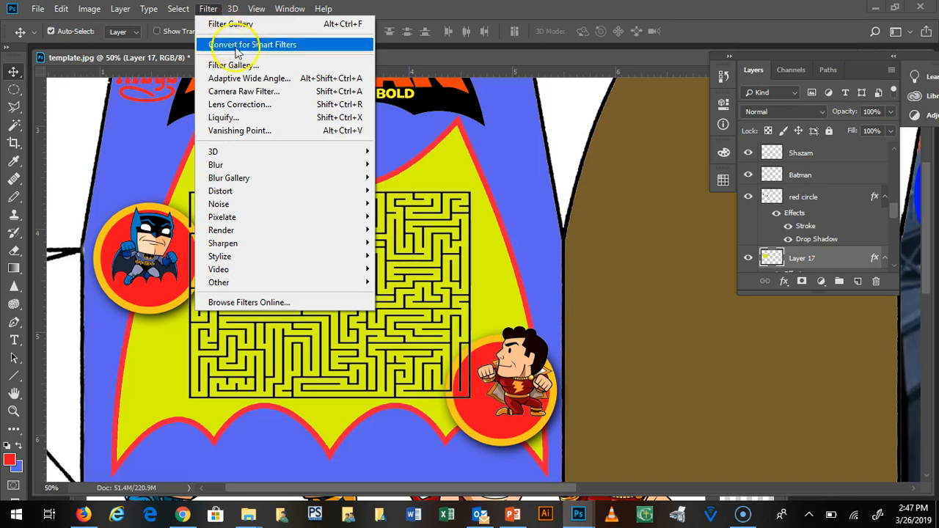
click(440, 9)
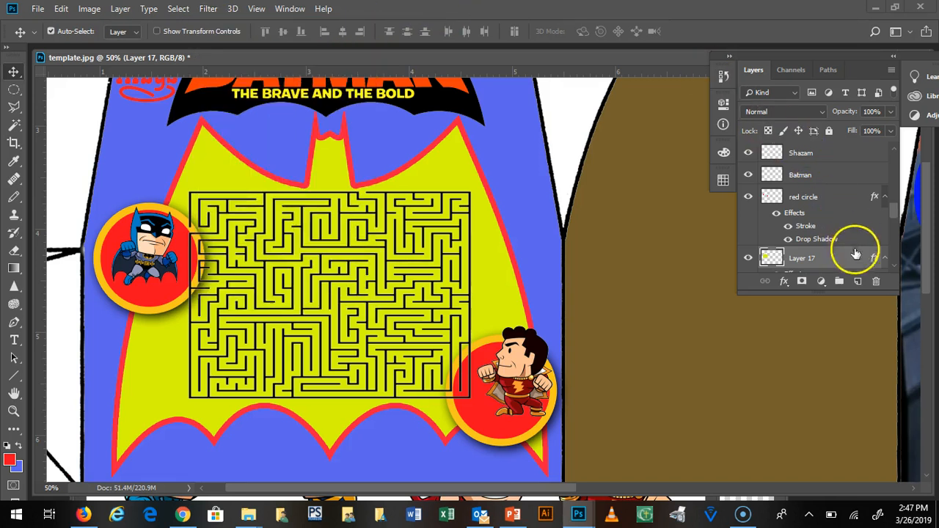
Create a new empty layer directly above the bat shape's layer and toggle its visibility off and on.
click(860, 281)
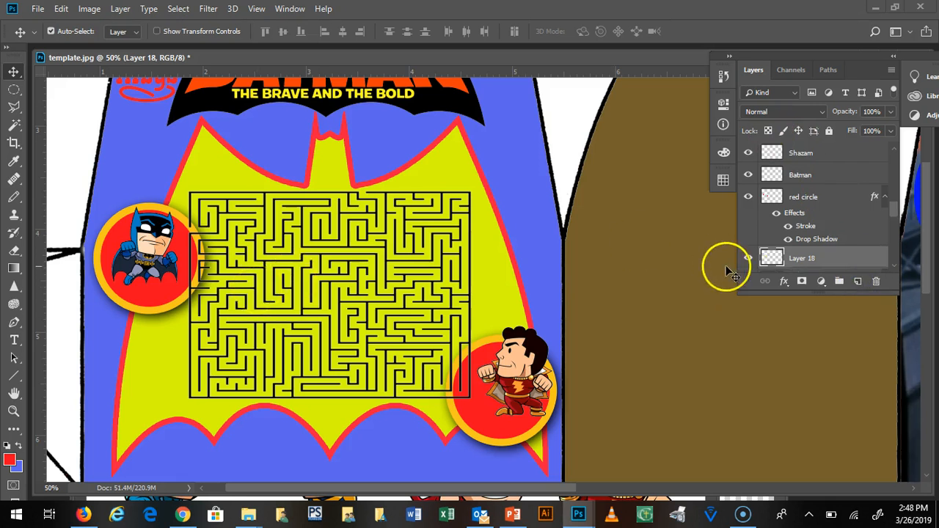
click(748, 259)
click(749, 259)
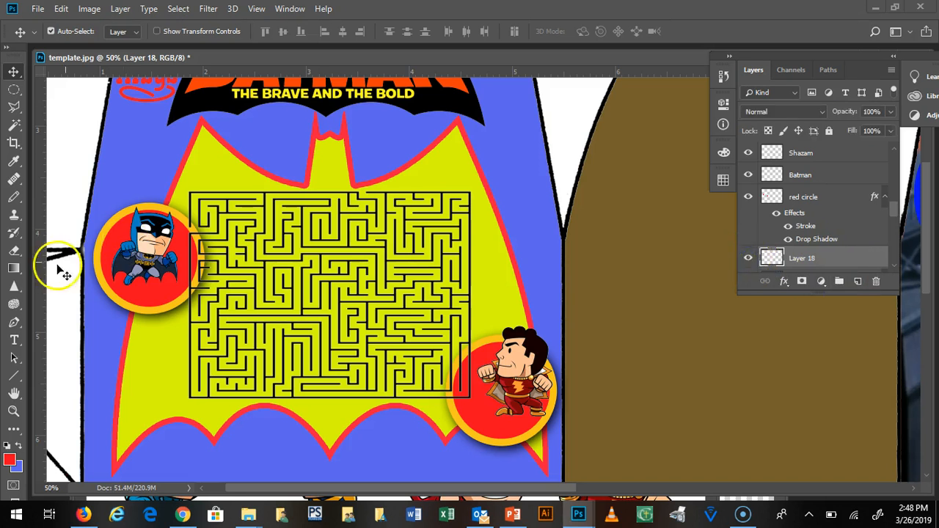
Choose the Gradient tool and set the foreground color to orange f8ac0a.
click(15, 270)
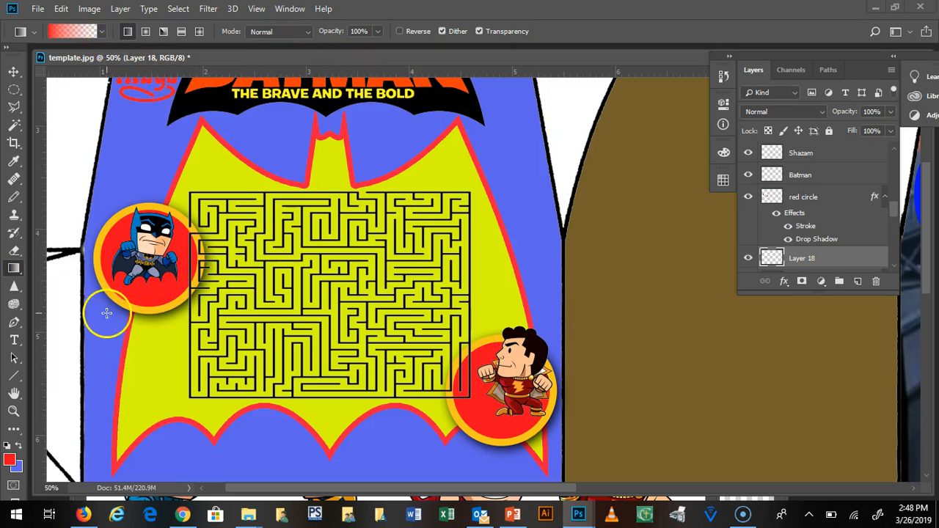
click(9, 461)
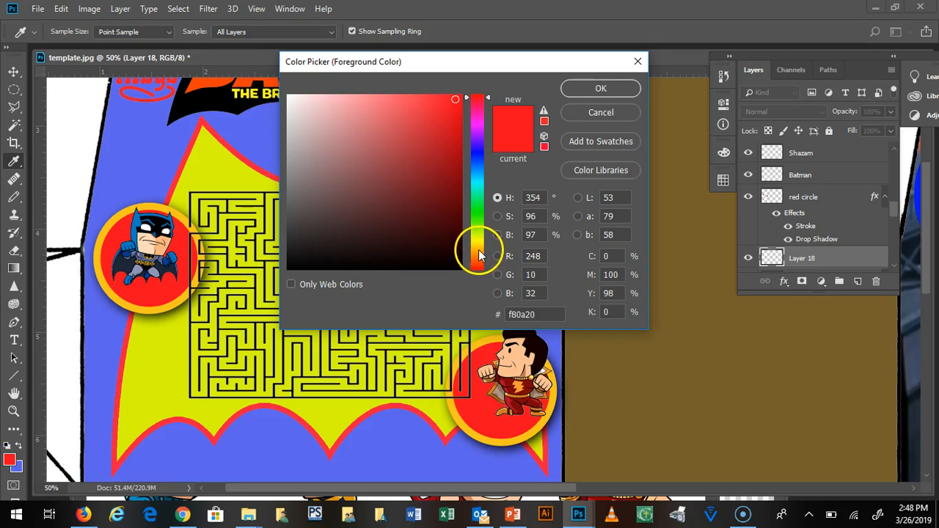
click(478, 251)
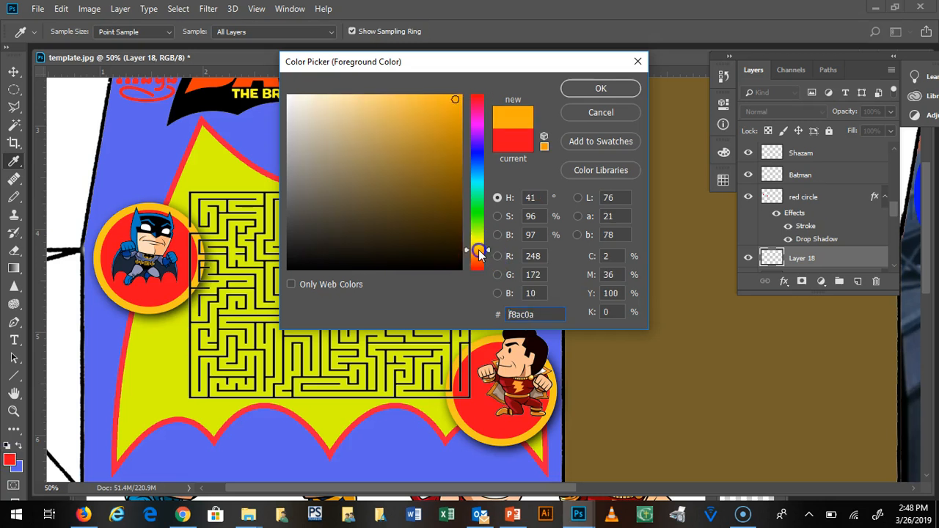
click(582, 84)
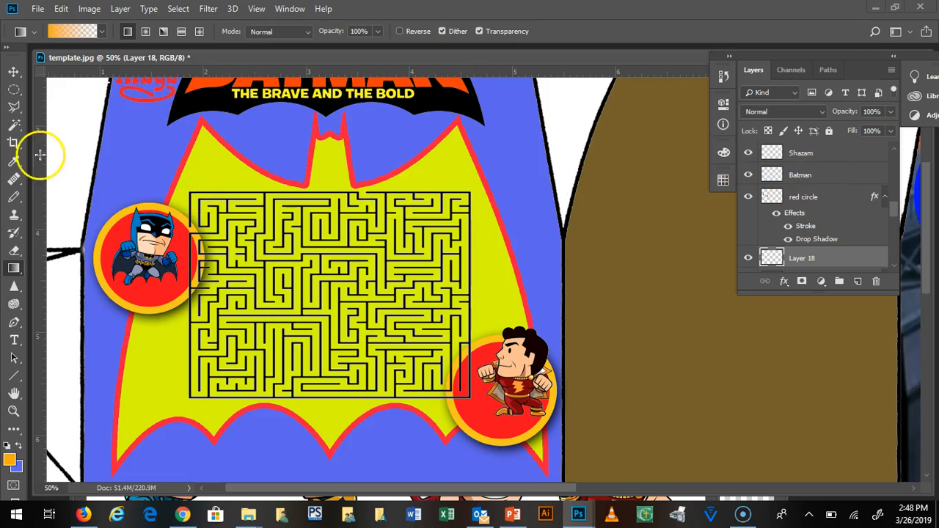
Select the maze panel's area on the Background copy layer with the Magic Wand, and make Layer 18 active again.
click(13, 126)
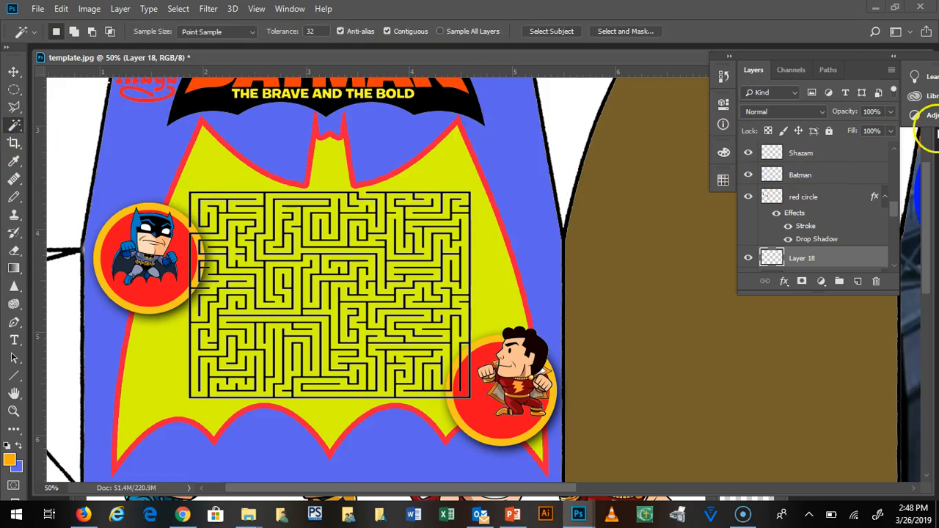
drag(897, 209, 907, 260)
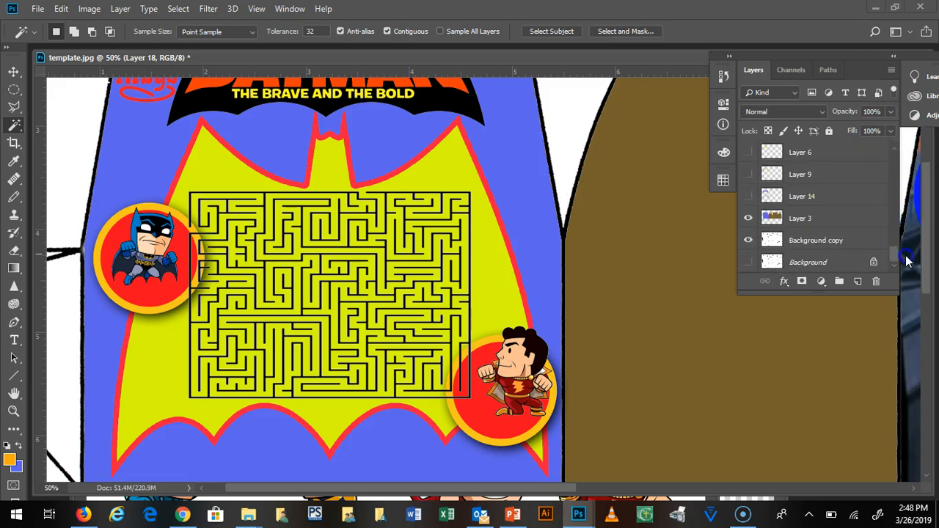
click(860, 243)
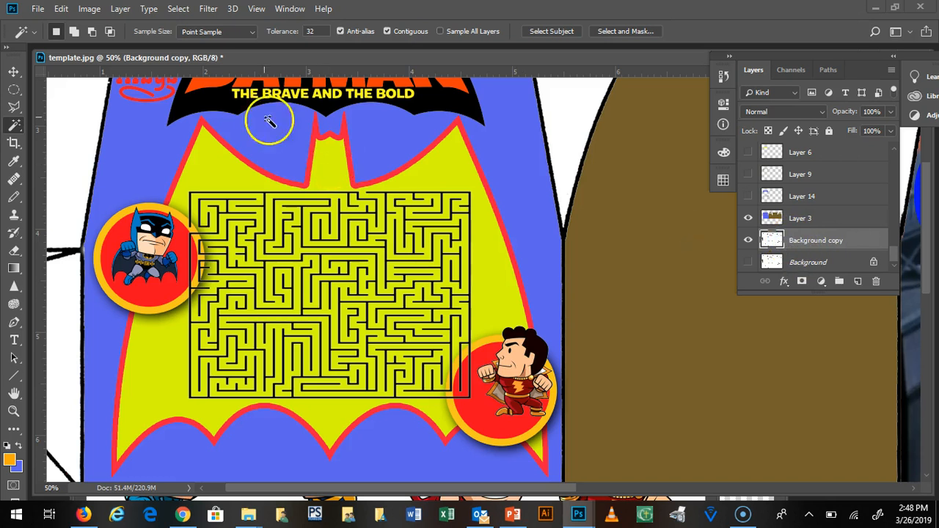
click(135, 137)
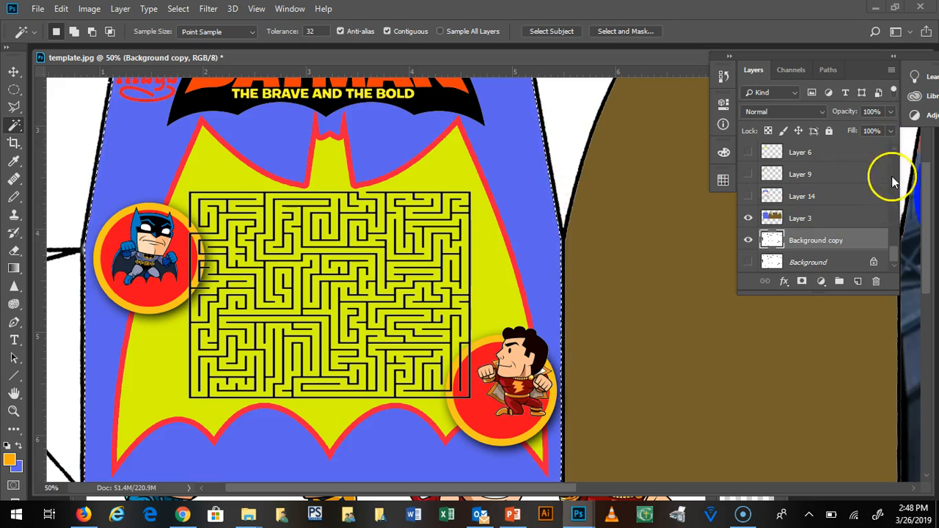
drag(891, 247, 895, 218)
click(841, 195)
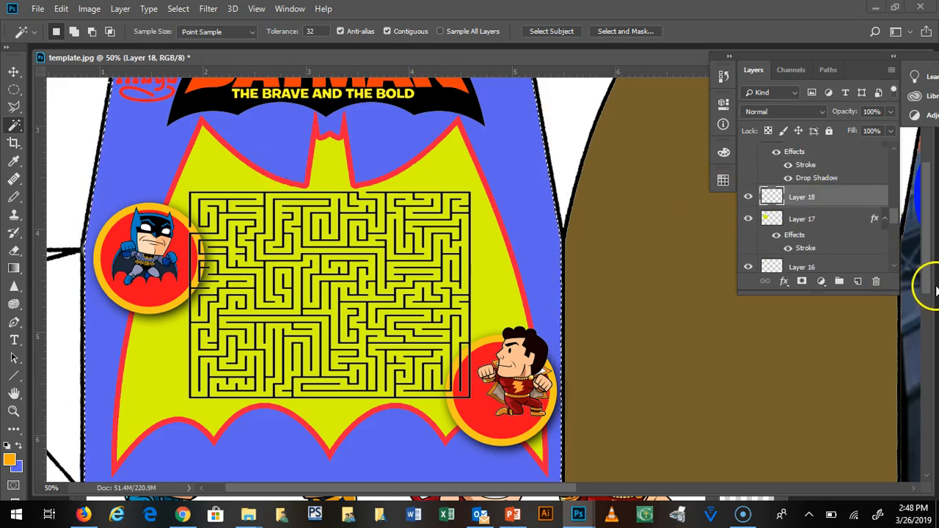
Draw linear orange-to-transparent gradients on Layer 18 inward from the maze panel's upper left and upper right corners.
drag(927, 279, 921, 239)
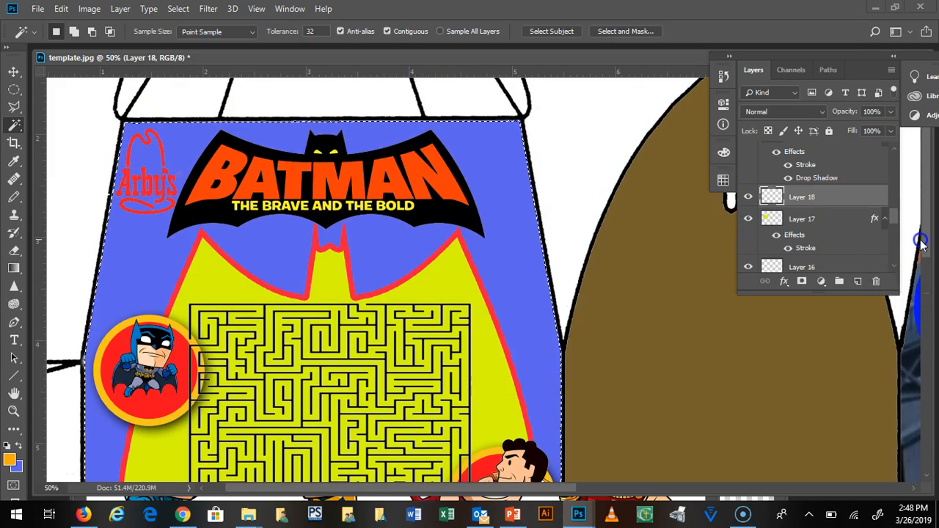
click(14, 268)
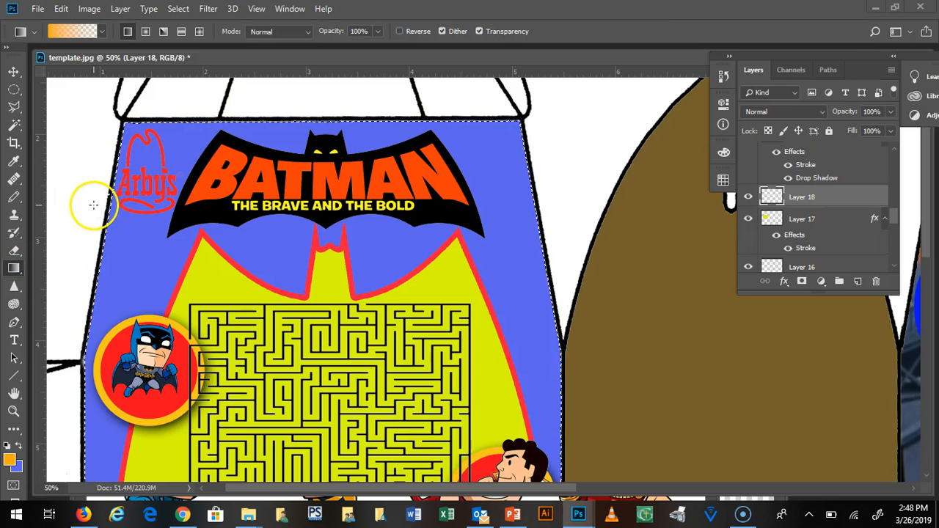
drag(164, 272, 165, 272)
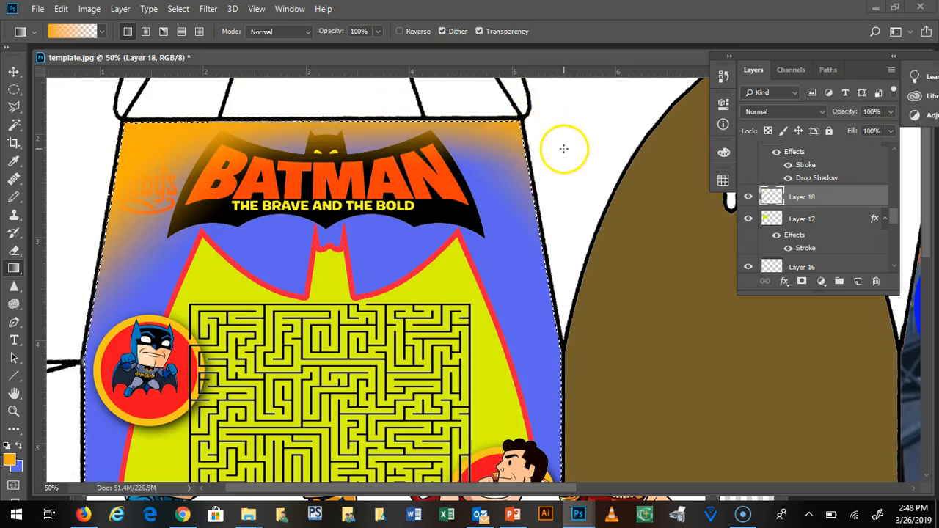
drag(432, 214, 433, 213)
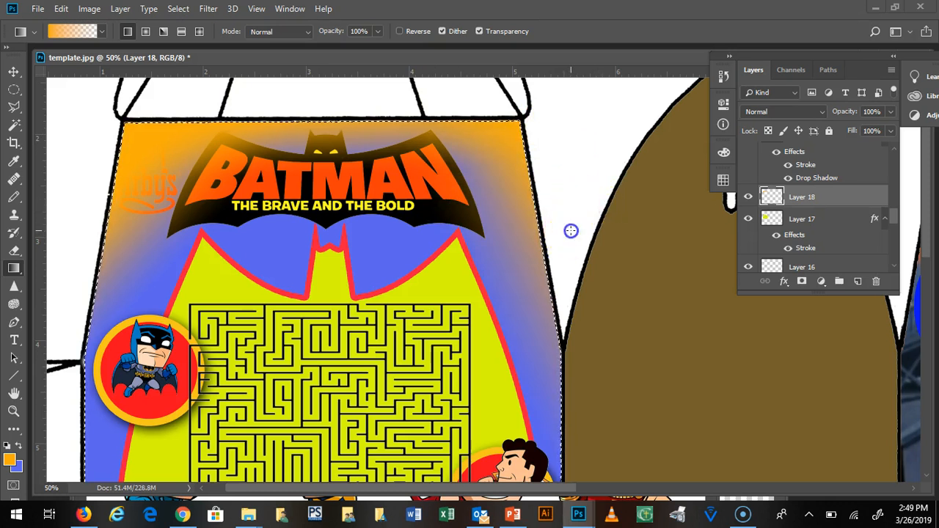
Draw linear orange-to-transparent gradients on Layer 18 upward from the maze panel's bottom edge and inward from its two lower corners.
drag(490, 267, 490, 268)
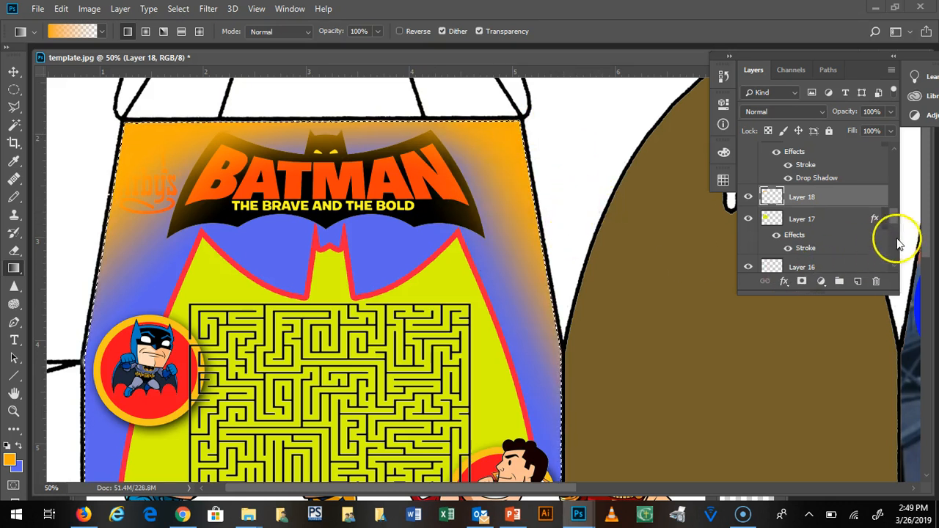
scroll(925, 224, down, 5)
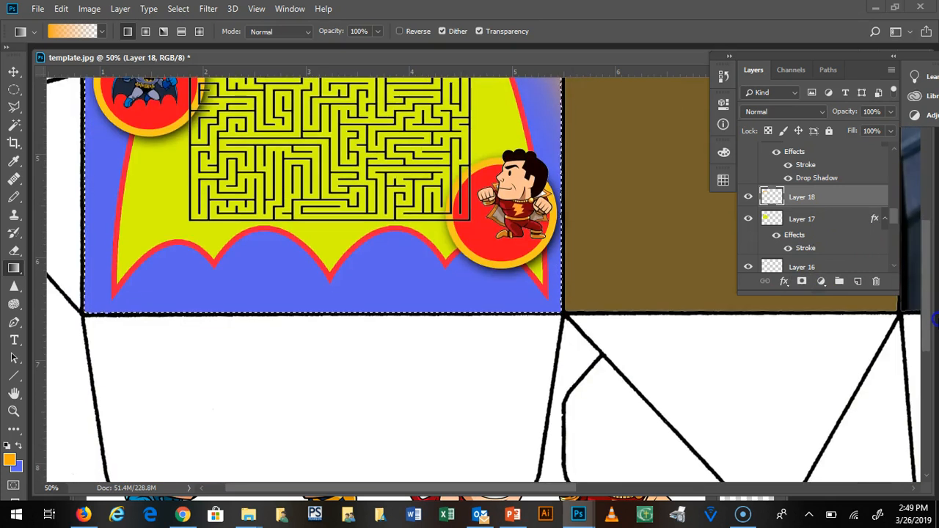
drag(316, 349, 292, 212)
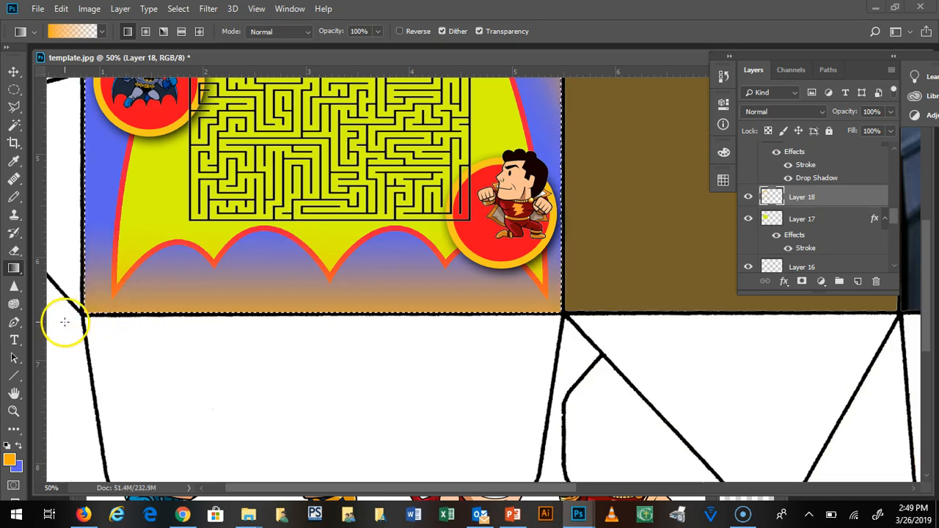
drag(117, 242, 118, 242)
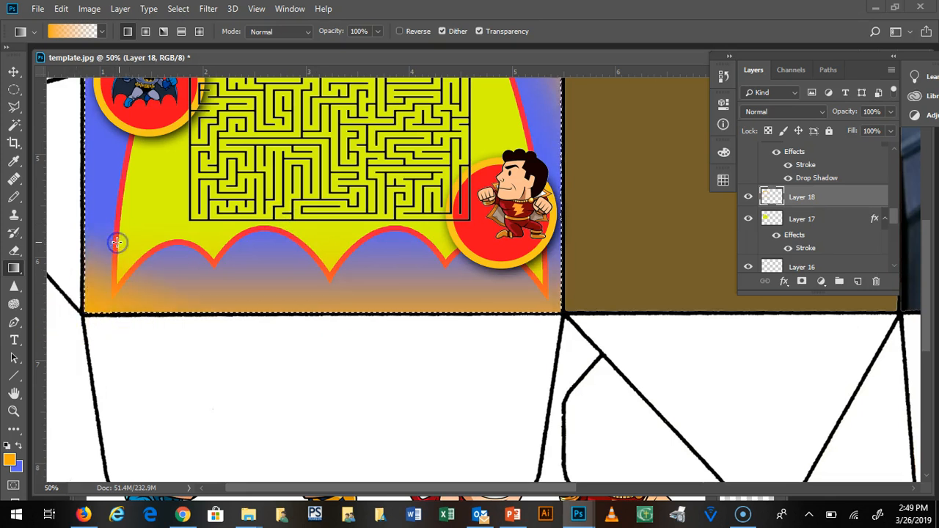
drag(573, 322, 505, 216)
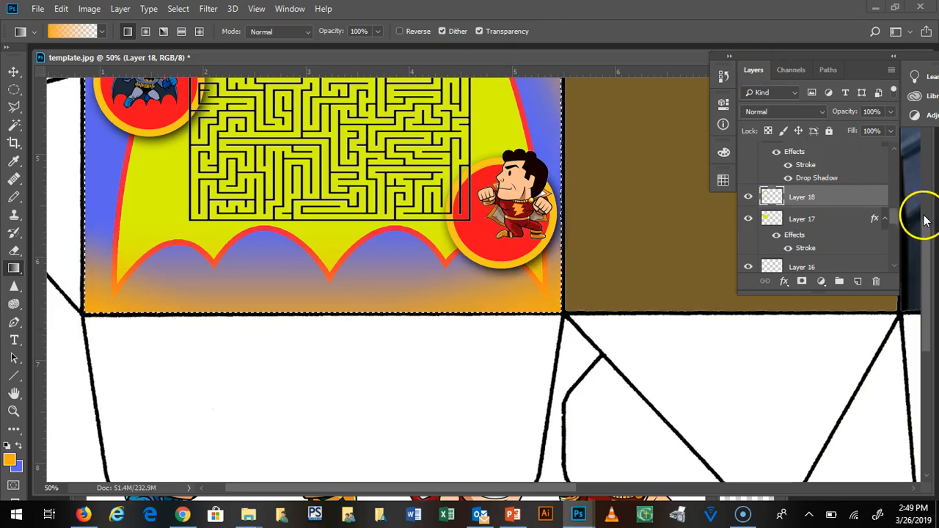
Apply a Halftone Pattern filter to Layer 18 with size 10, contrast 50 and the Dot pattern type.
drag(922, 234, 923, 146)
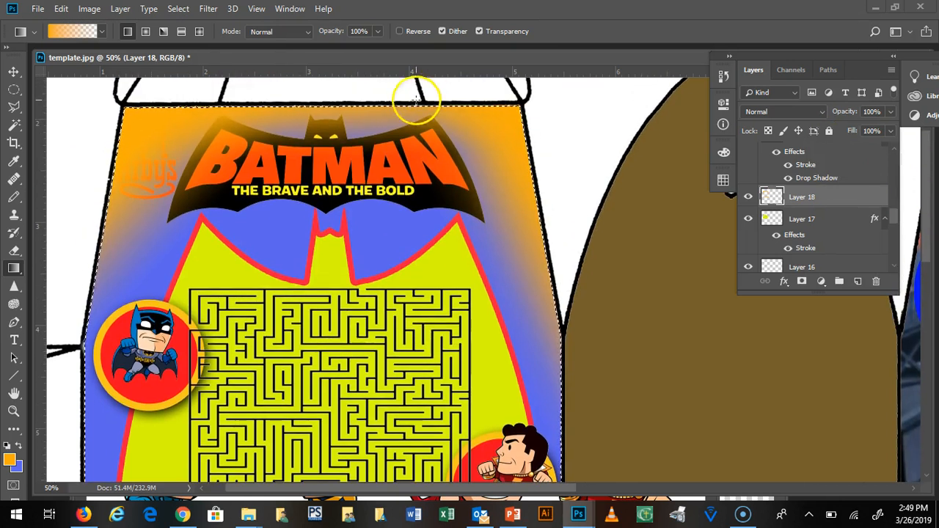
click(208, 9)
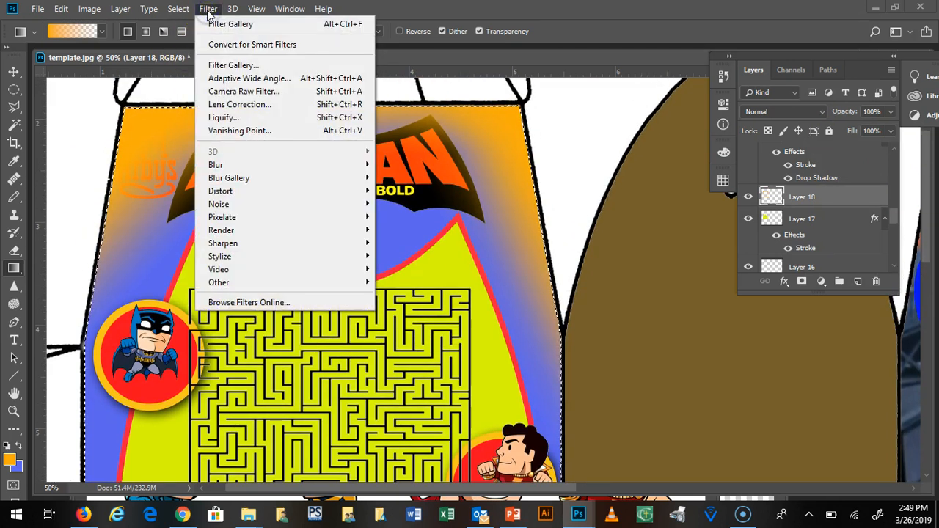
click(230, 65)
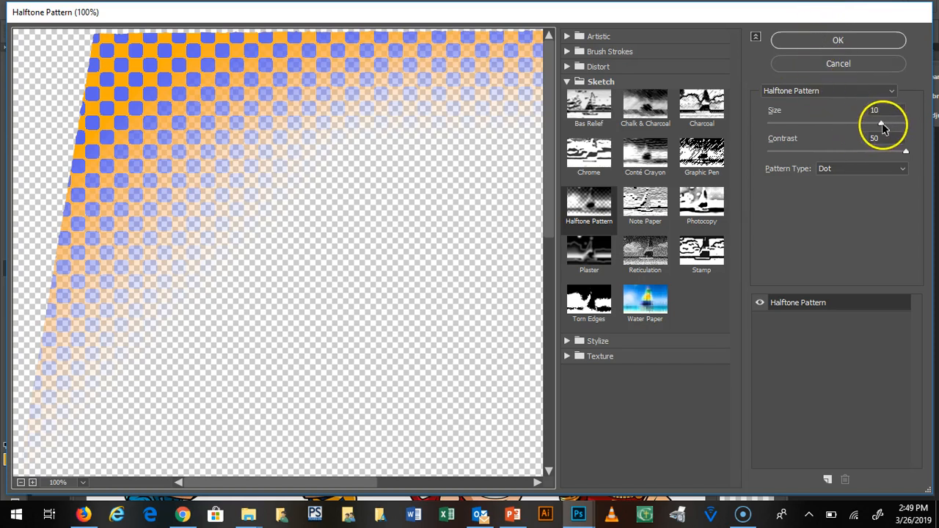
click(840, 41)
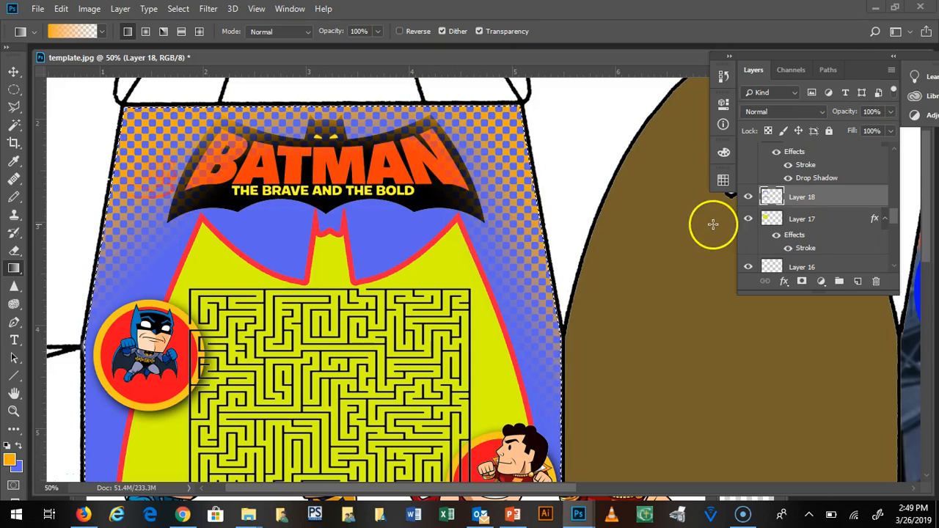
Move Layer 18 down in the stack to directly below Layer 10 and set its opacity to 61%.
mouse_move(839, 199)
mouse_down()
mouse_move(834, 309)
mouse_move(832, 209)
mouse_up()
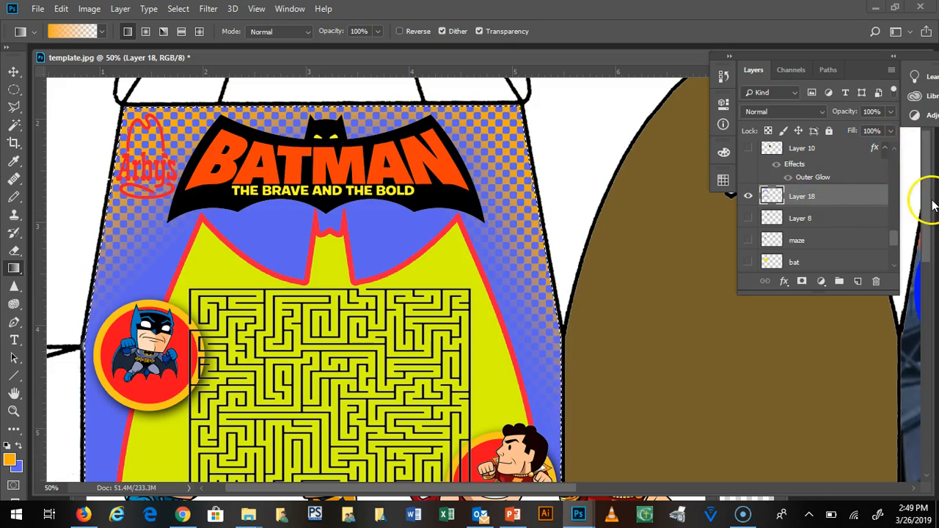
key(ctrl+minus)
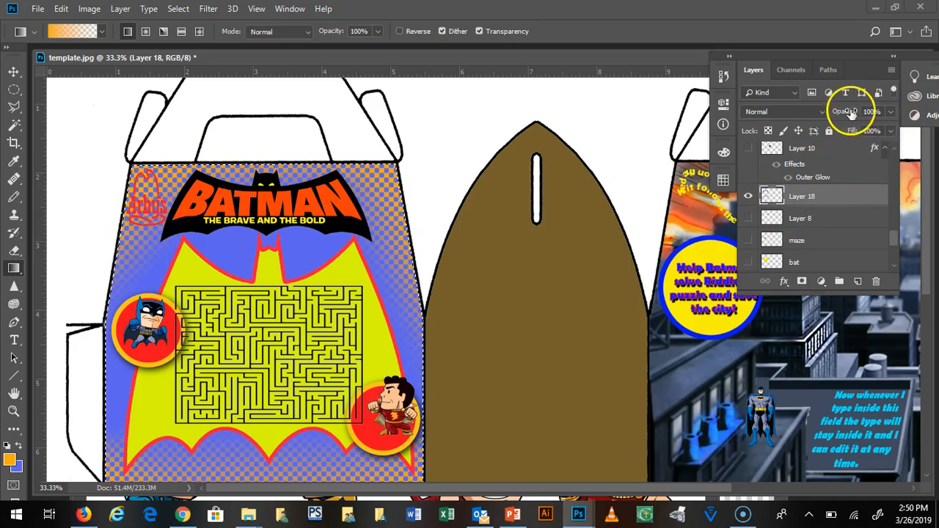
click(893, 113)
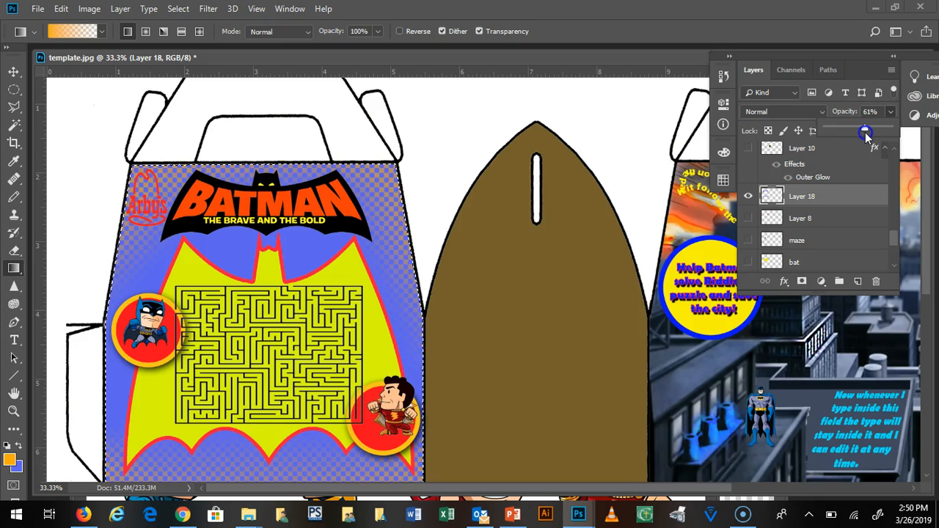
click(707, 11)
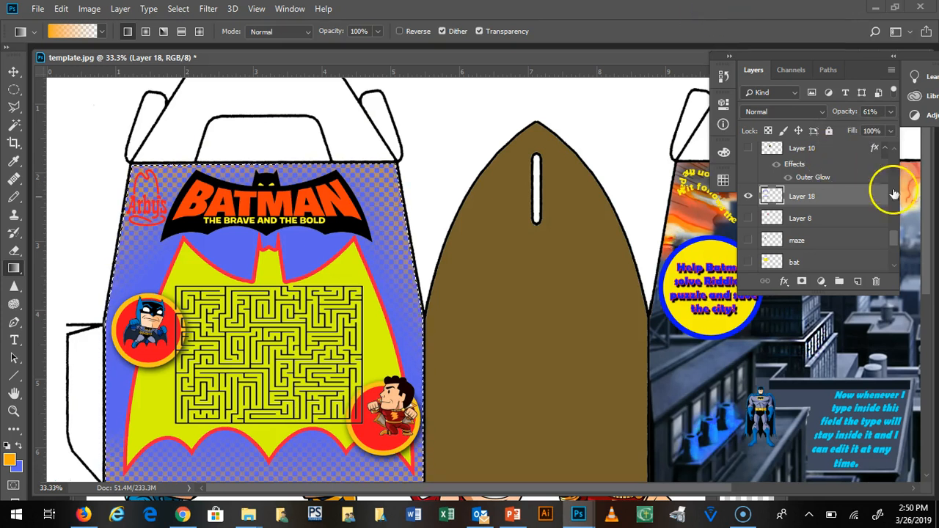
drag(928, 187, 932, 218)
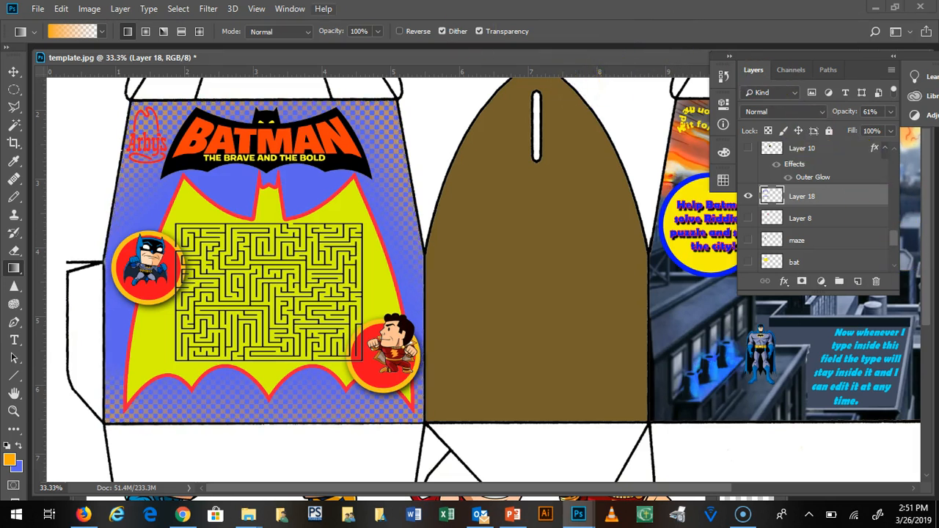
click(178, 8)
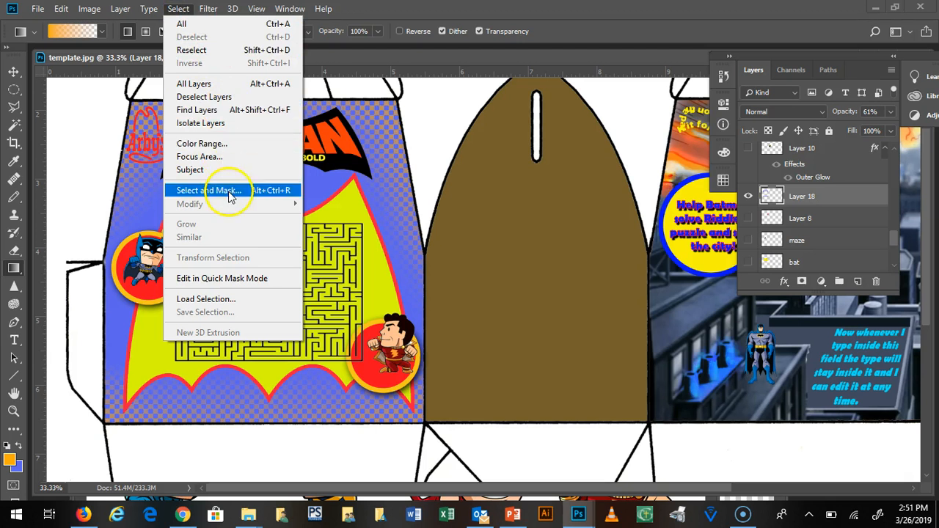
click(519, 10)
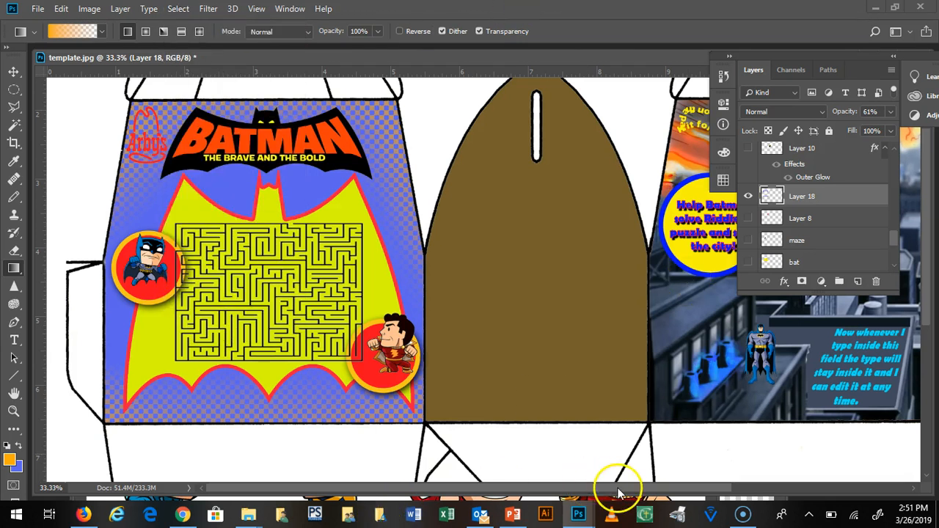
click(289, 9)
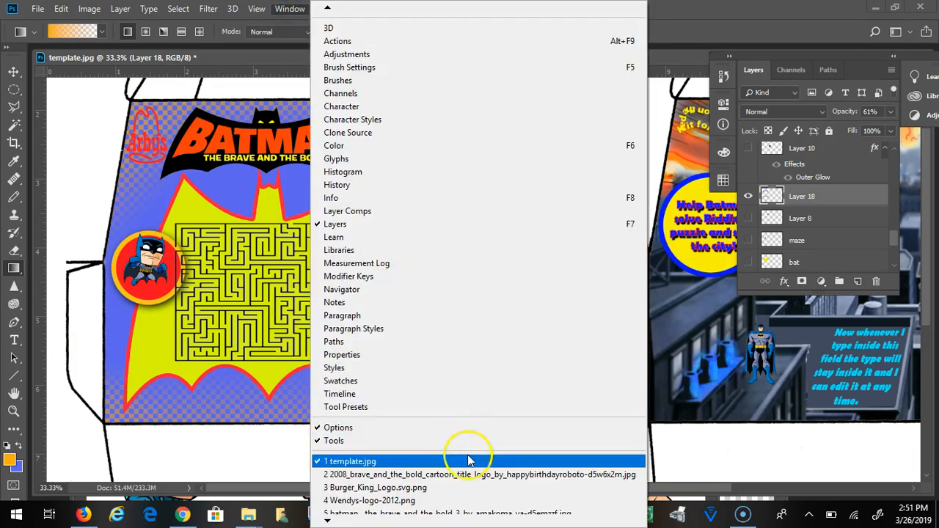
mouse_move(439, 521)
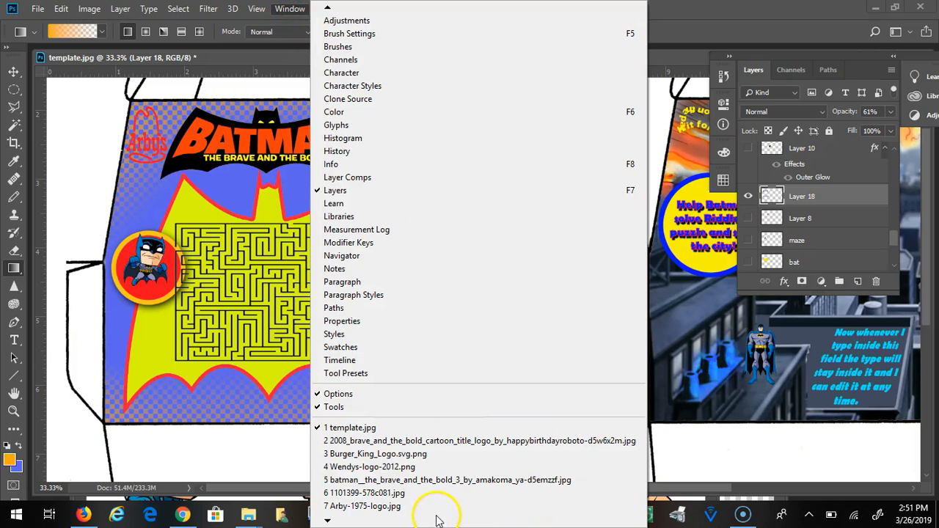
mouse_move(355, 520)
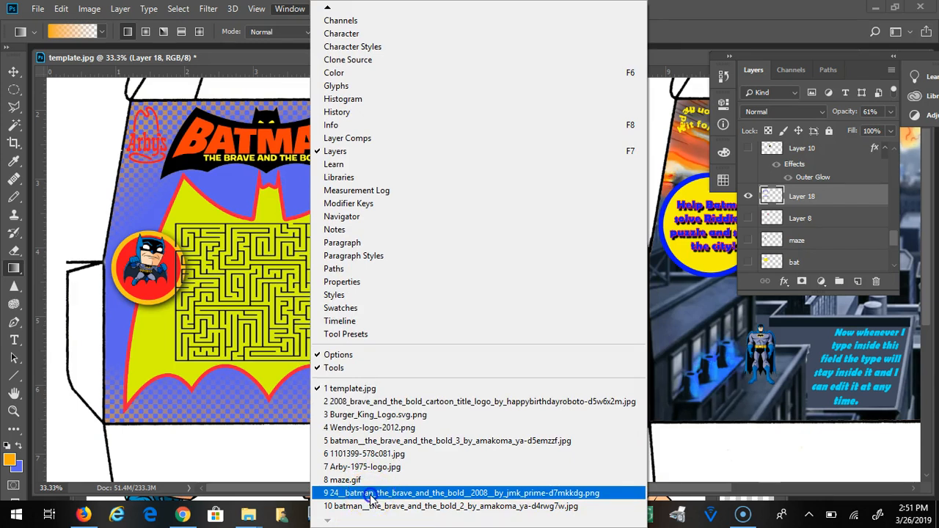
click(372, 498)
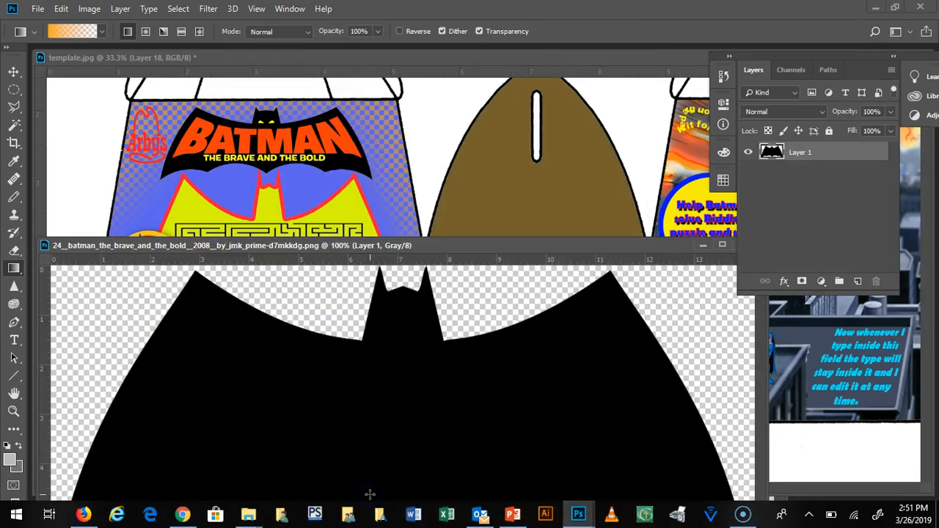
click(706, 245)
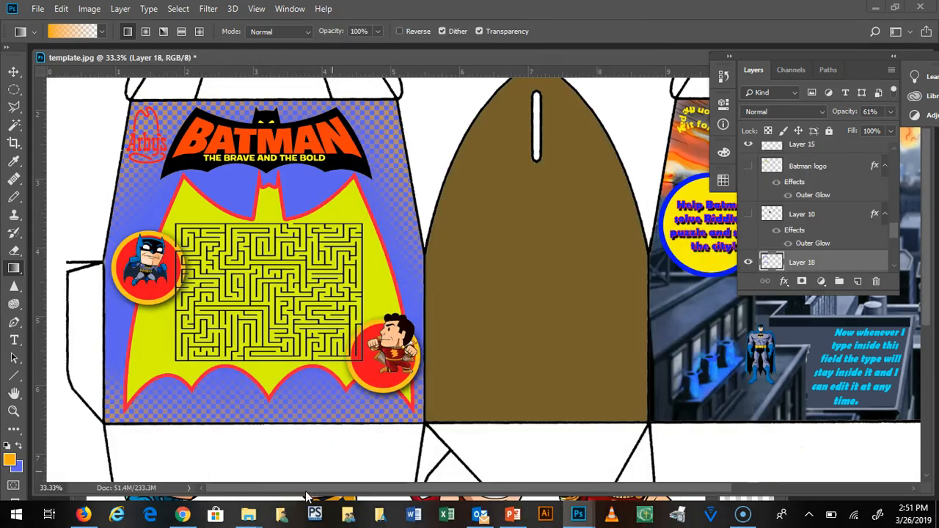
Open the Robin "brave and the bold" cover image from the Happy Box Image resources folder and float it in its own window.
click(252, 516)
click(168, 410)
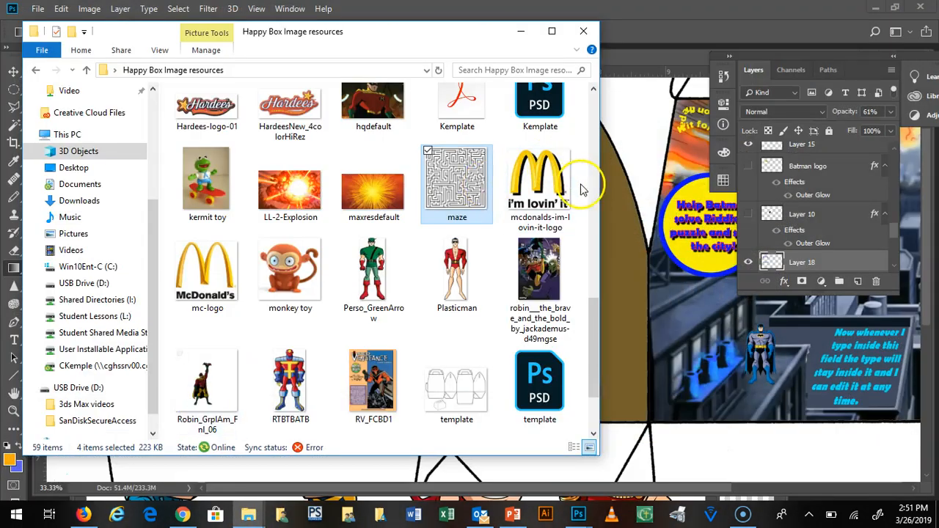
click(544, 274)
drag(543, 274, 669, 17)
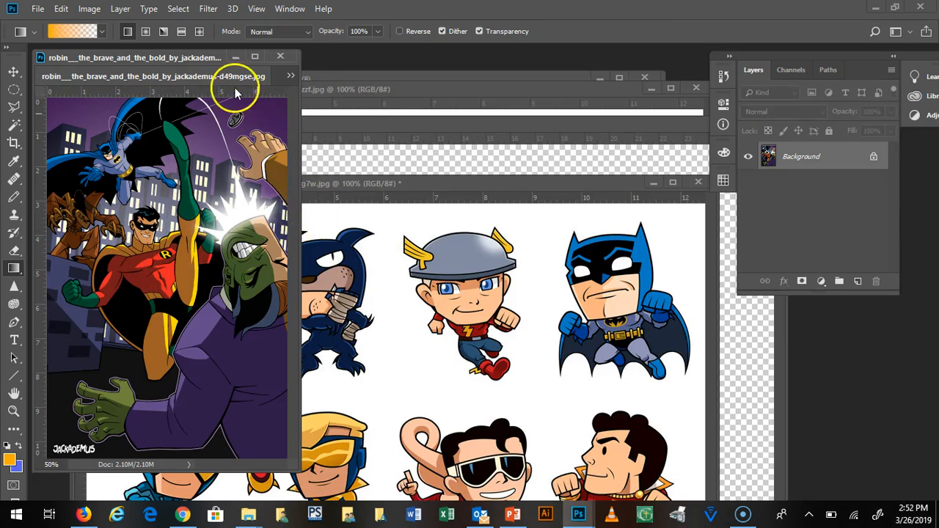
drag(226, 82, 430, 95)
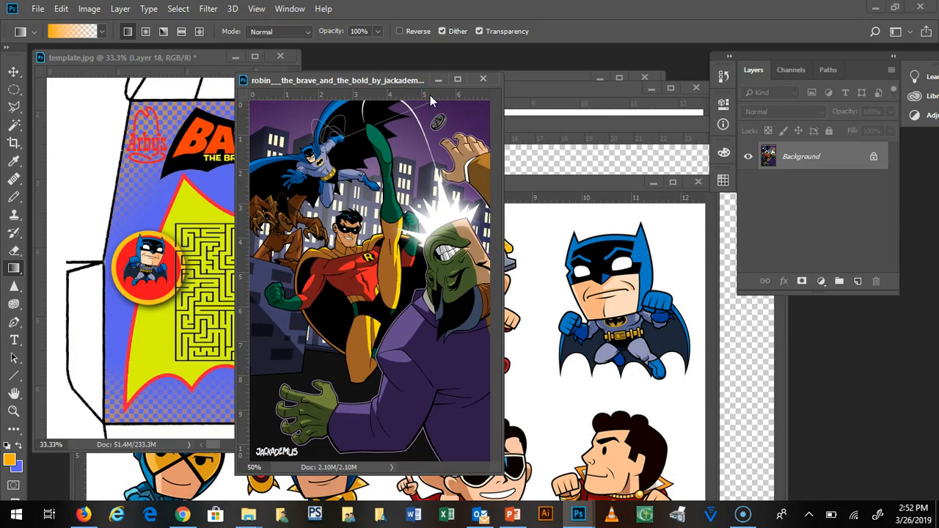
Select Robin's bent arm, gloved fist and the adjoining part of the cape with the Quick Selection tool.
key(ctrl+plus)
key(ctrl+plus)
key(ctrl+plus)
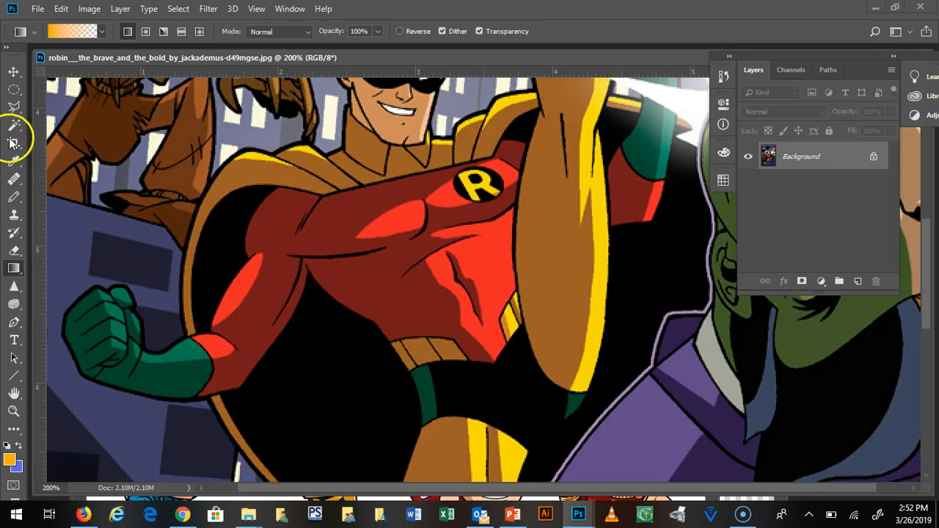
drag(14, 131, 43, 130)
mouse_move(351, 189)
mouse_down()
mouse_move(319, 210)
mouse_move(301, 189)
mouse_move(375, 306)
mouse_move(306, 289)
mouse_move(184, 349)
mouse_move(98, 335)
mouse_move(105, 348)
mouse_move(120, 346)
mouse_move(120, 356)
mouse_move(122, 331)
mouse_up()
click(207, 378)
right_click(219, 368)
click(234, 404)
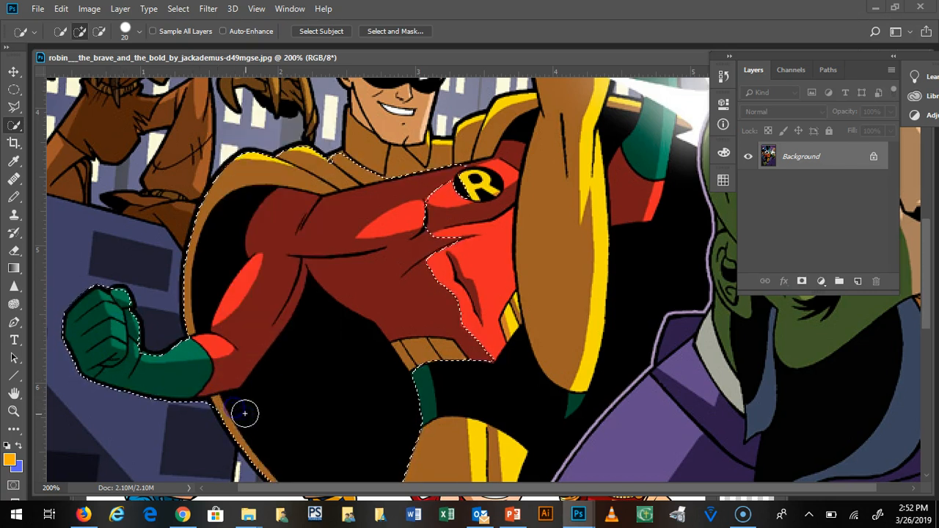
Add Robin's shorts, chest, R emblem, far shoulder, collar and lower face to the quick selection.
click(497, 394)
click(487, 298)
click(493, 204)
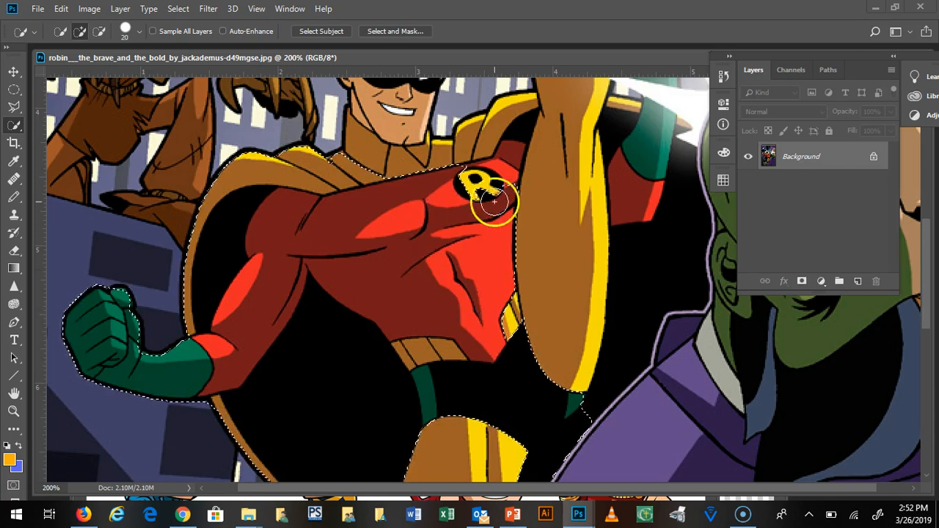
click(488, 147)
mouse_move(415, 151)
mouse_down()
mouse_move(406, 150)
mouse_move(401, 114)
mouse_up()
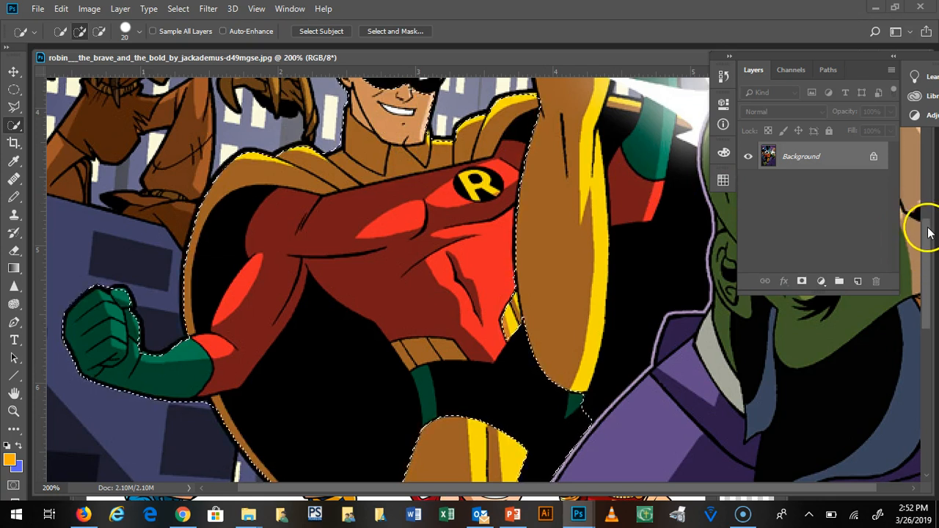
Extend the quick selection over Robin's hair and mask, the raised leg and the far arm with its green glove.
scroll(927, 213, up, 2)
scroll(927, 212, up, 4)
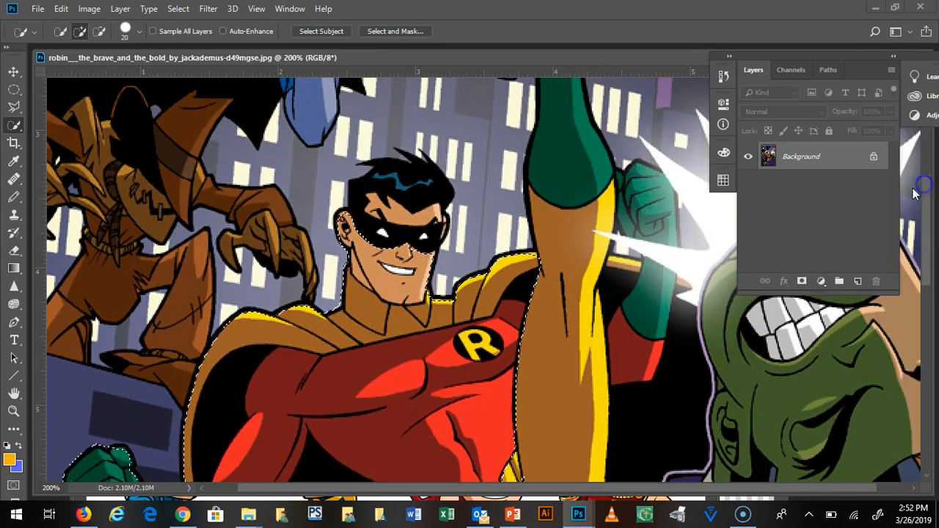
click(394, 191)
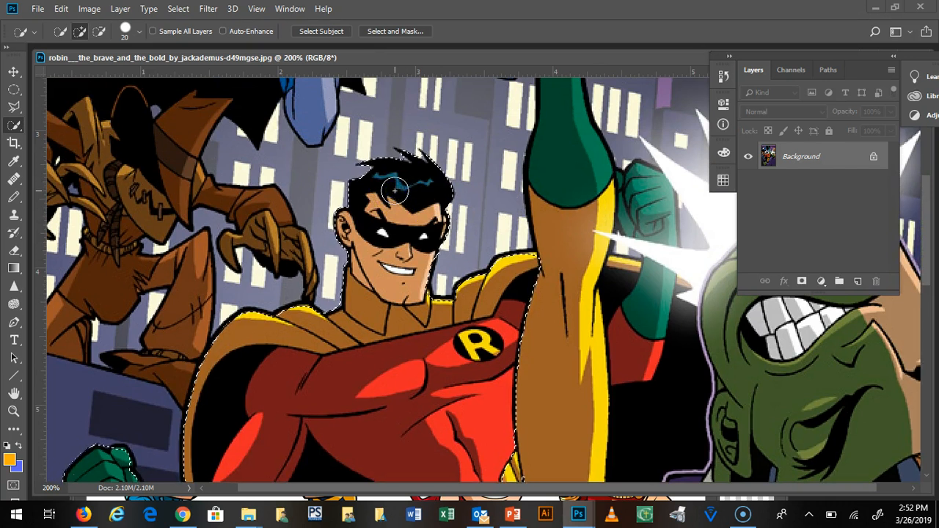
click(562, 246)
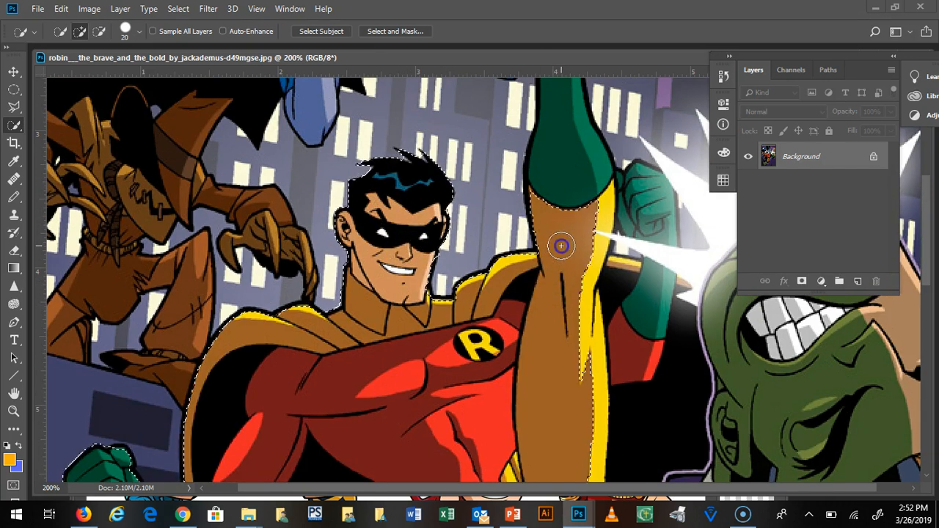
click(564, 186)
drag(564, 186, 583, 262)
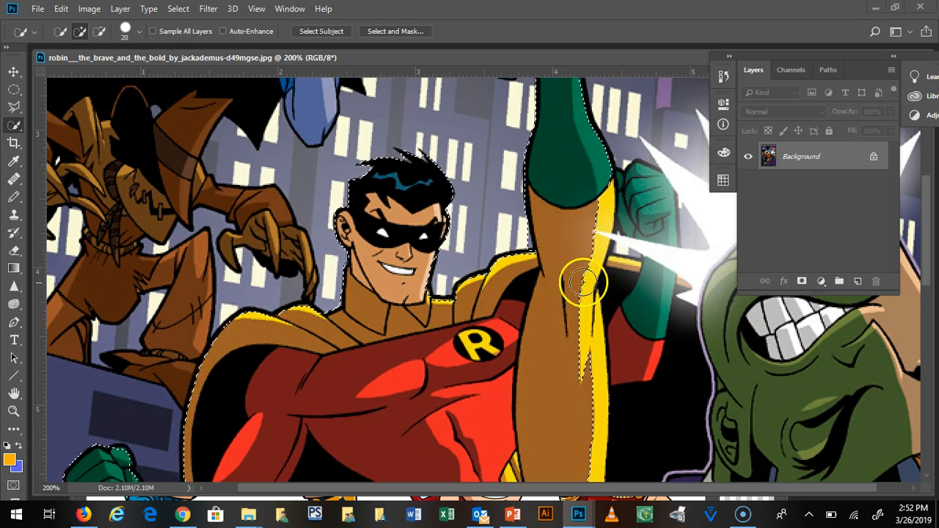
mouse_move(608, 311)
mouse_down()
mouse_move(632, 344)
mouse_move(650, 323)
mouse_move(654, 212)
mouse_up()
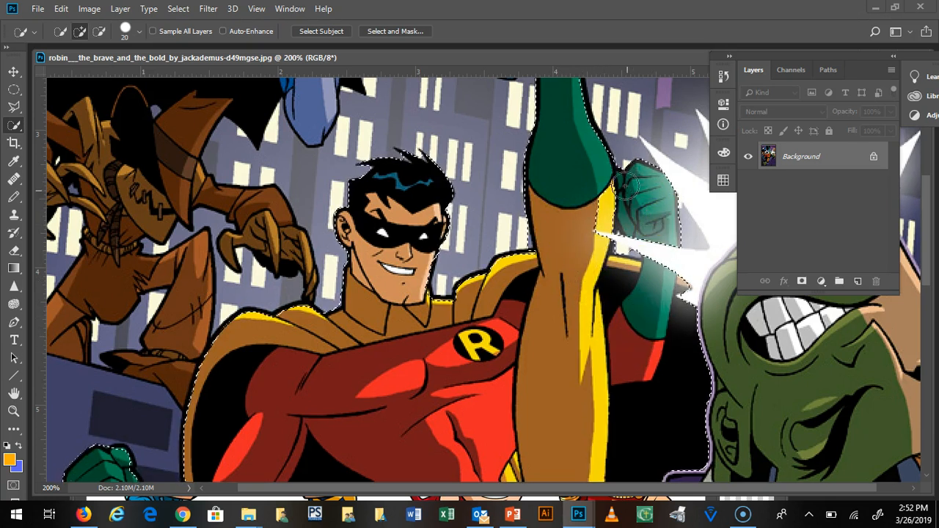
Add Robin's raised green boot, including its sole, to the quick selection.
drag(923, 220, 922, 156)
click(547, 215)
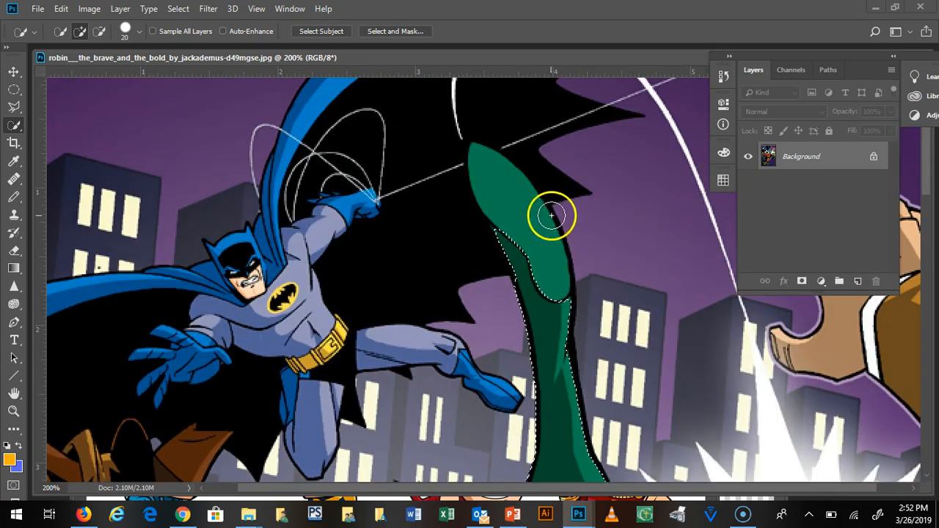
click(558, 323)
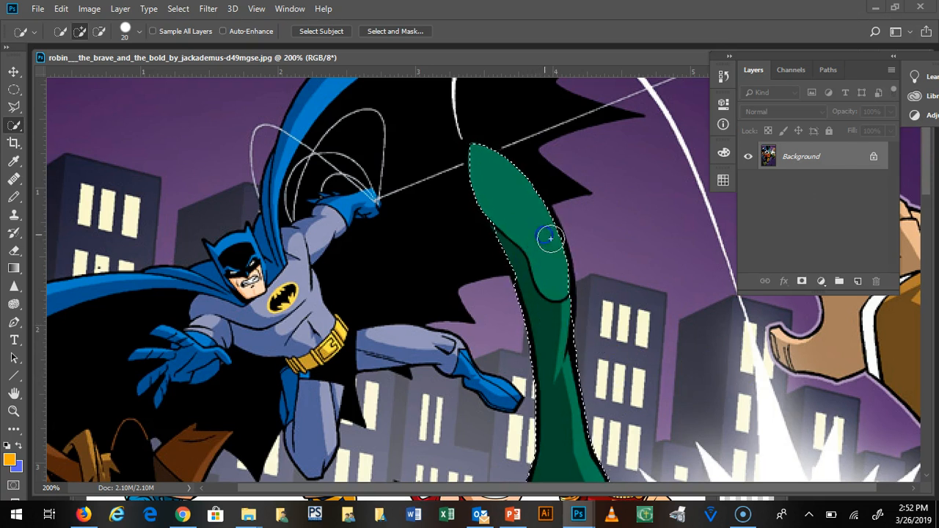
Add Robin's lower bent leg, in brown with yellow stripes, to the quick selection.
click(923, 187)
drag(923, 187, 934, 365)
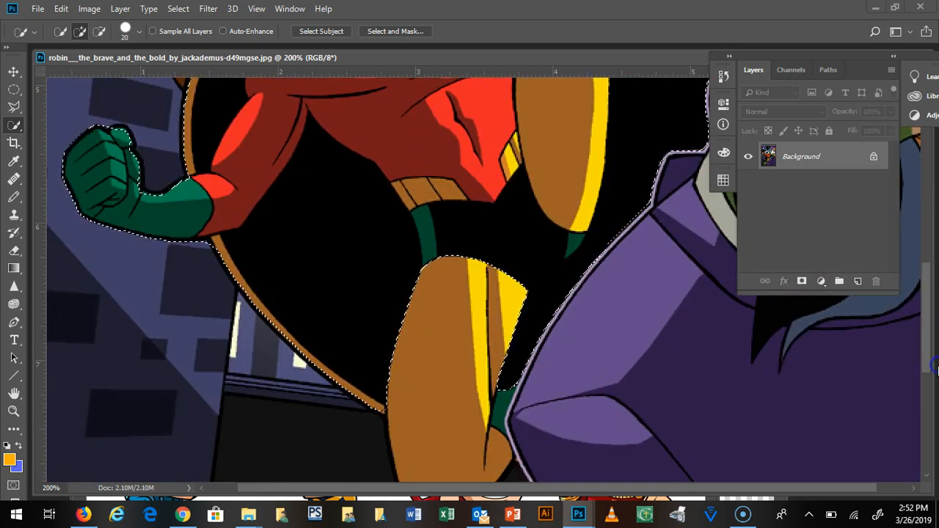
click(436, 367)
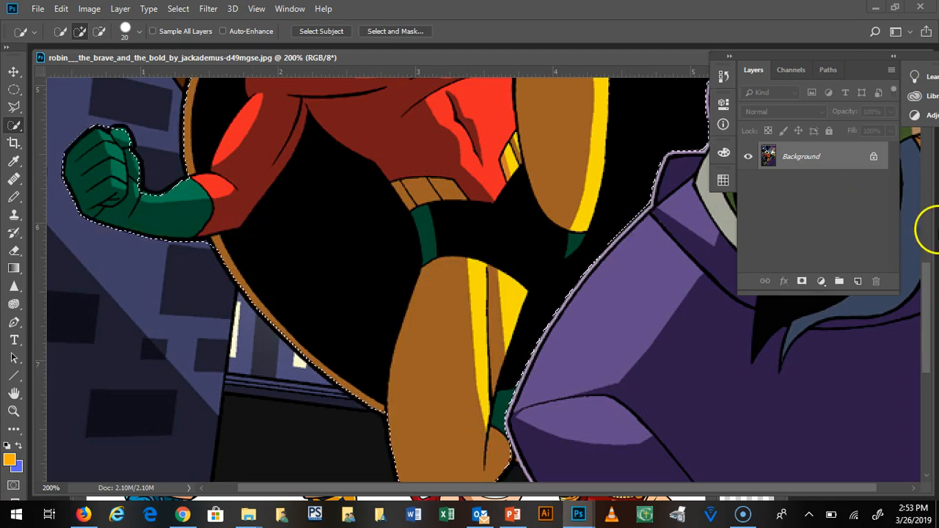
drag(925, 294, 880, 220)
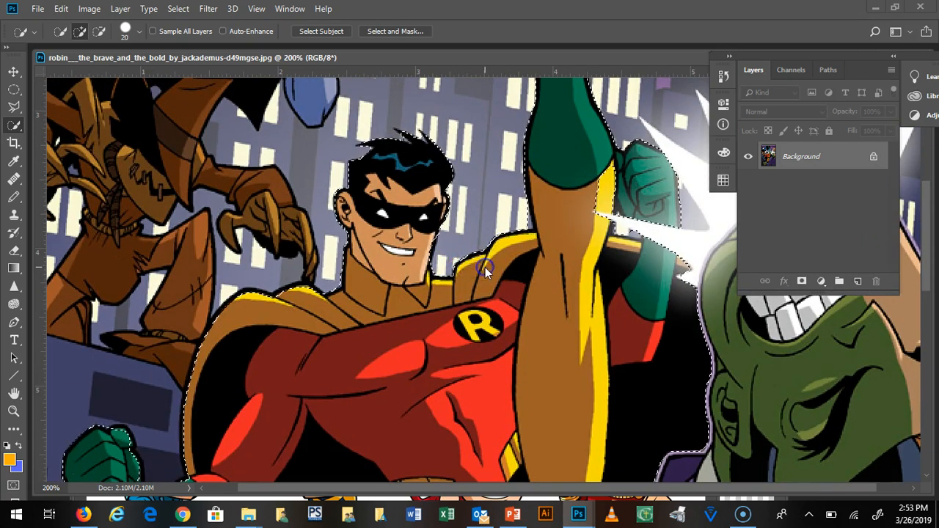
right_click(400, 168)
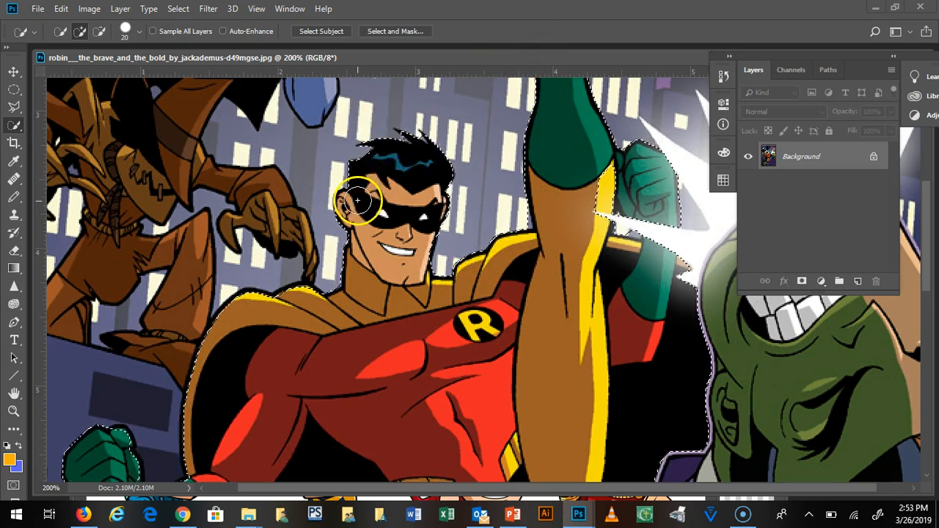
click(227, 327)
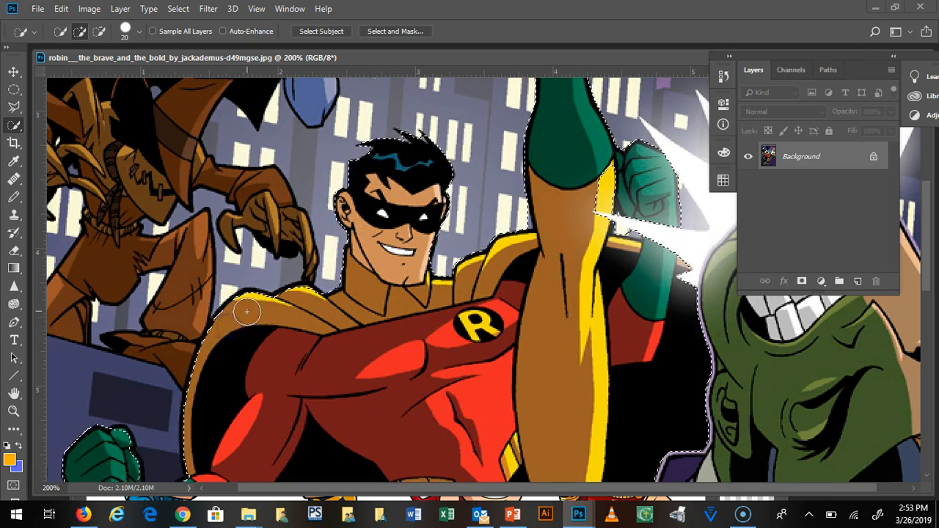
click(288, 300)
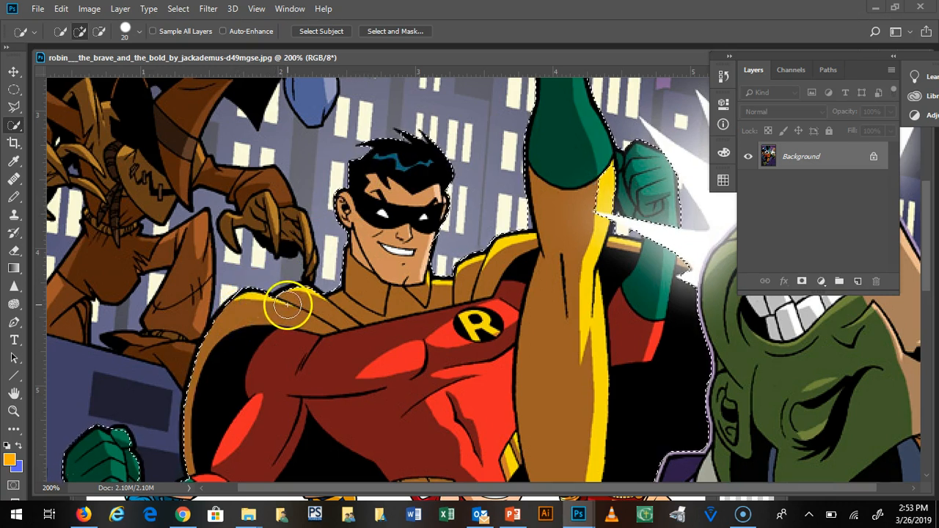
mouse_move(300, 298)
mouse_down()
mouse_move(395, 308)
mouse_move(517, 290)
mouse_up()
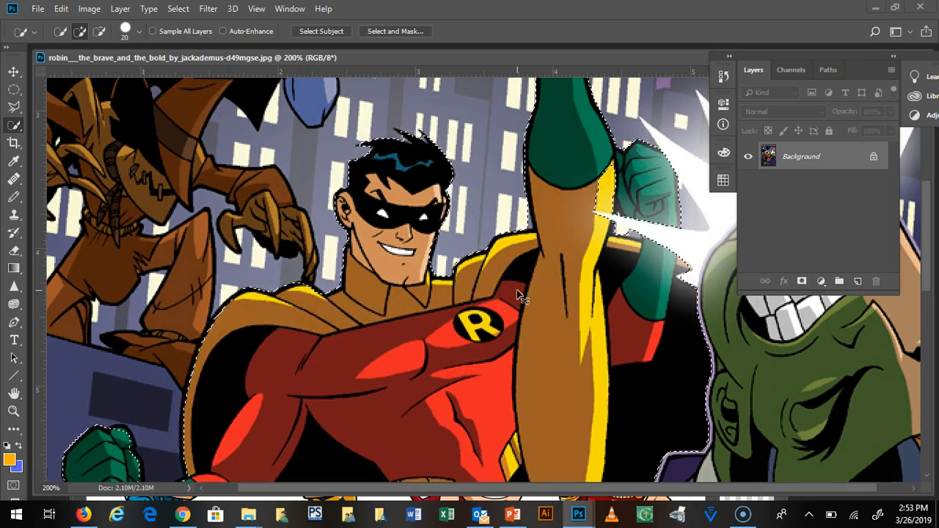
click(439, 224)
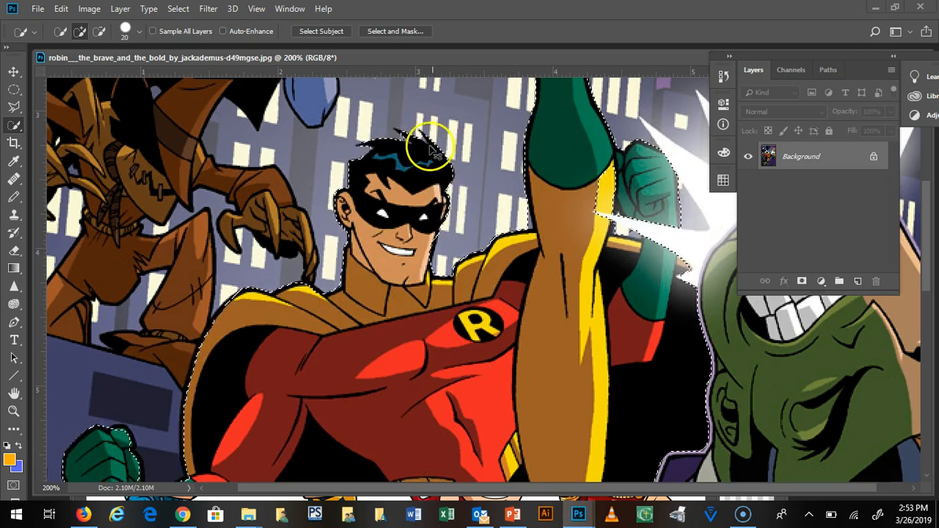
Paste the copied Robin figure into template.jpg on its own layer, with the template window widened to show the side panel.
drag(441, 53, 449, 239)
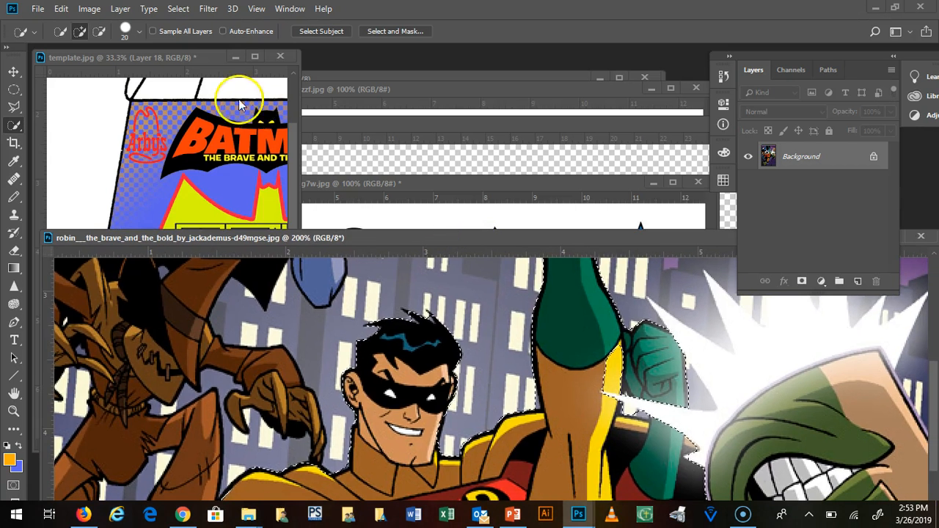
click(201, 58)
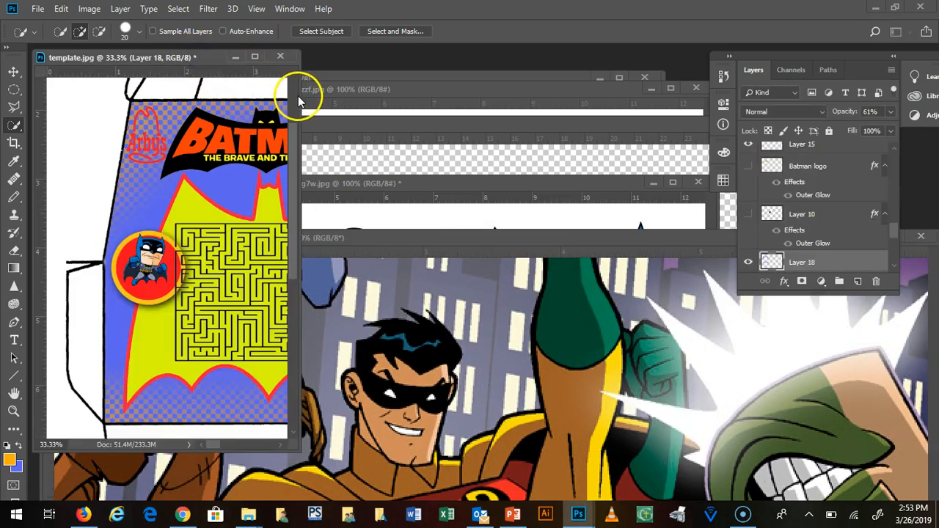
drag(301, 93, 561, 198)
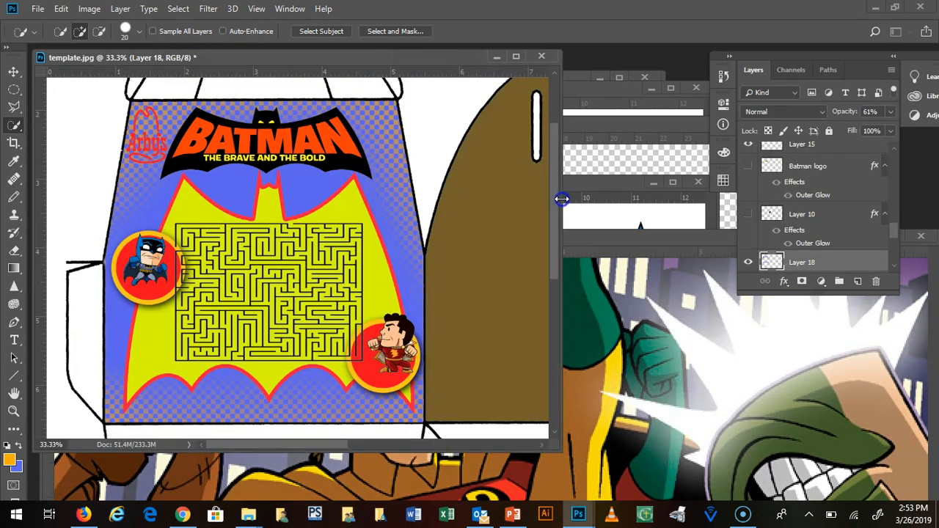
key(ctrl+v)
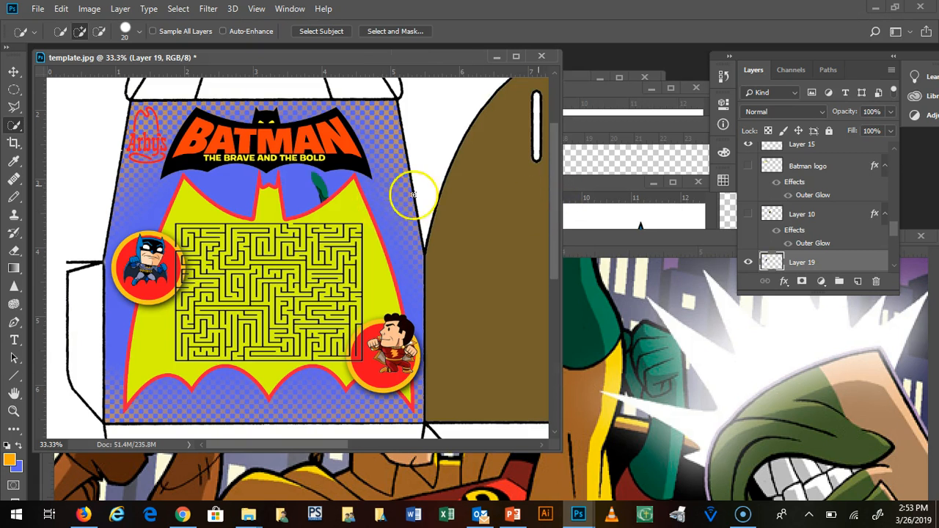
Move the pasted Robin figure out from behind the maze artwork onto the brown side panel of the box.
right_click(895, 234)
click(15, 70)
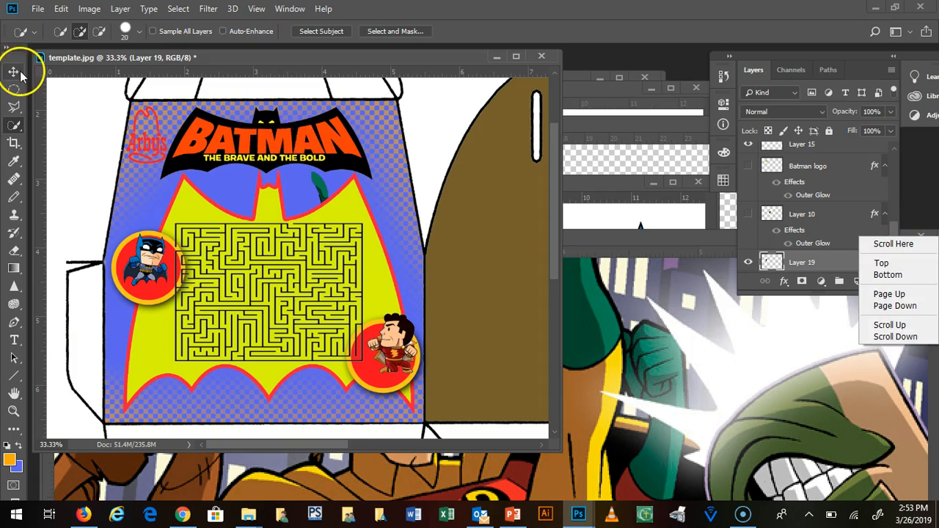
right_click(321, 189)
click(317, 182)
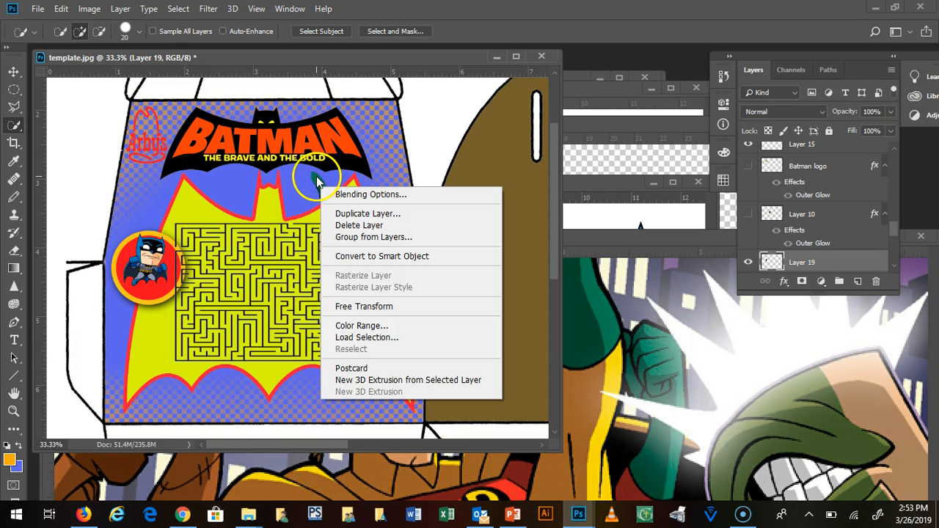
click(13, 71)
click(319, 179)
click(363, 169)
key(ctrl+d)
click(15, 71)
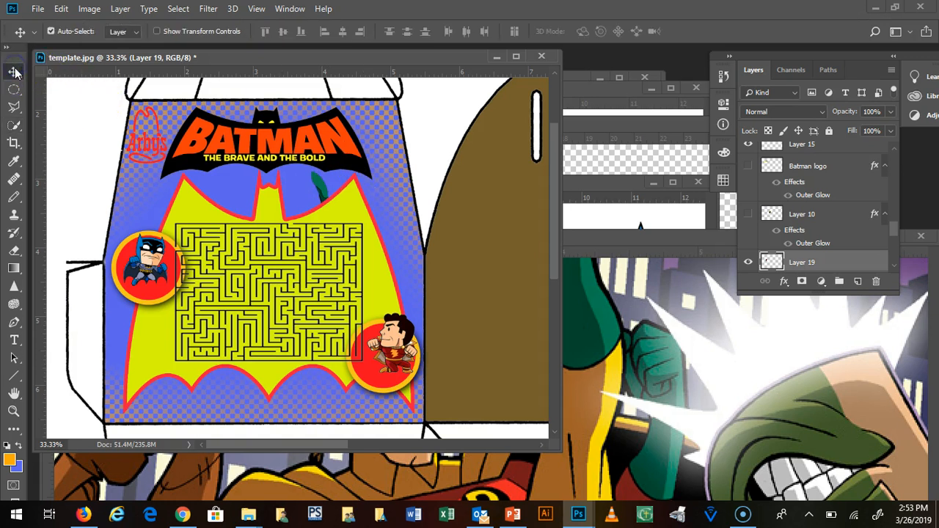
drag(343, 164, 490, 198)
Examine the cutout edges around the pasted Robin's head, cape and lower leg at 400% magnification.
click(14, 412)
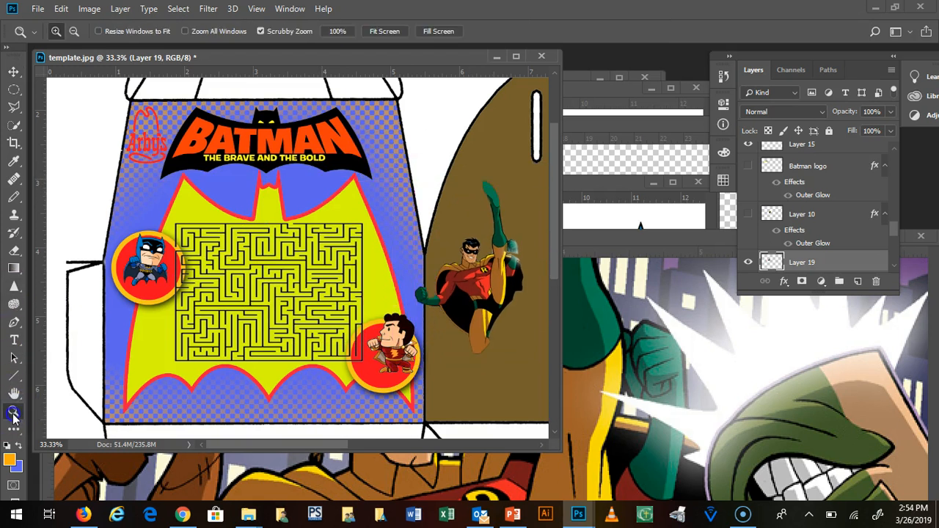
click(483, 274)
click(483, 273)
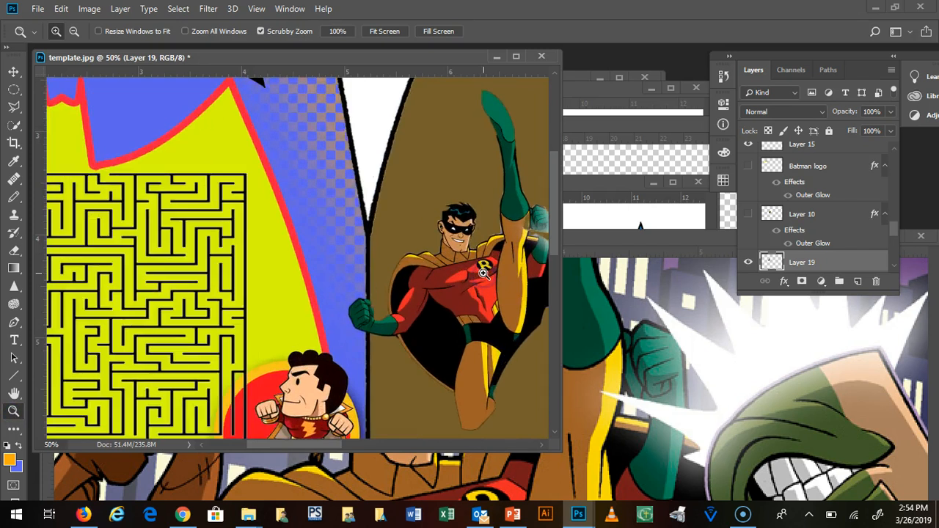
click(484, 274)
click(483, 274)
click(483, 273)
click(484, 273)
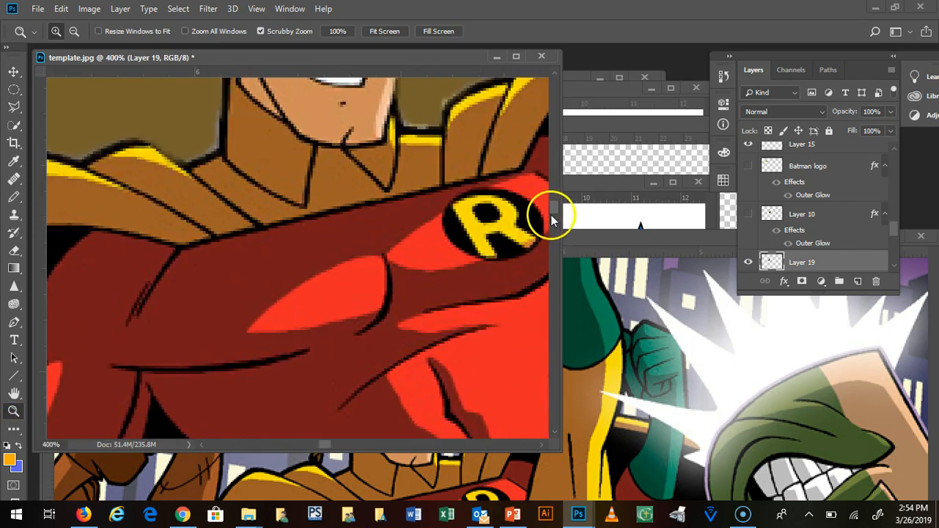
drag(554, 212, 557, 198)
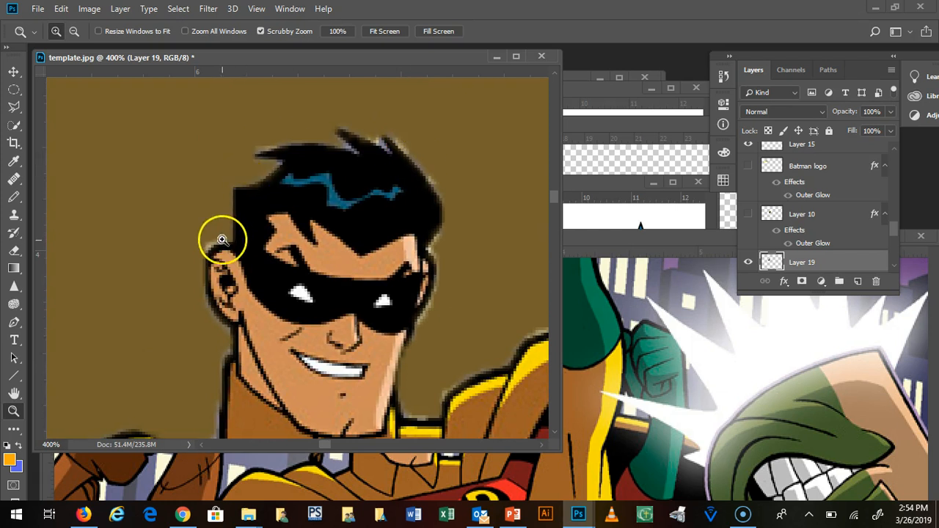
drag(555, 202, 568, 236)
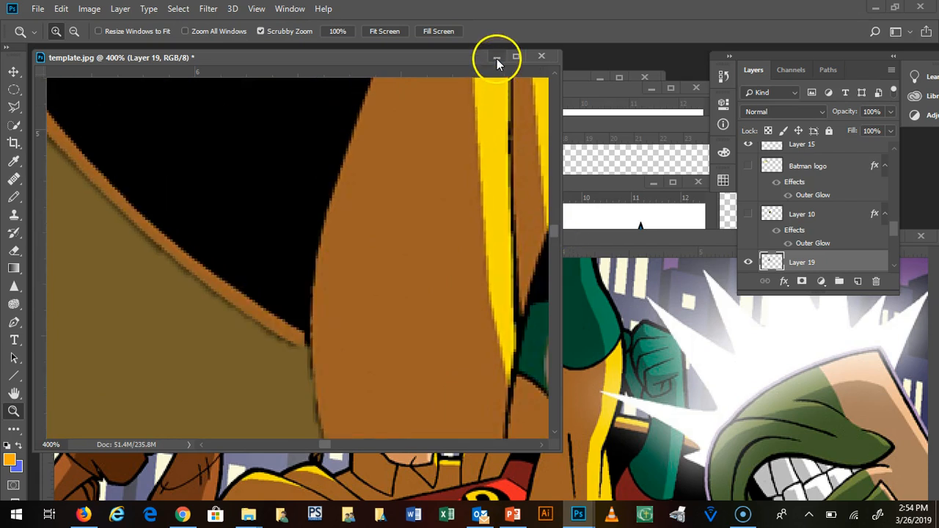
Return to the Robin cover image and try to refine its selection with Select and Mask.
click(663, 235)
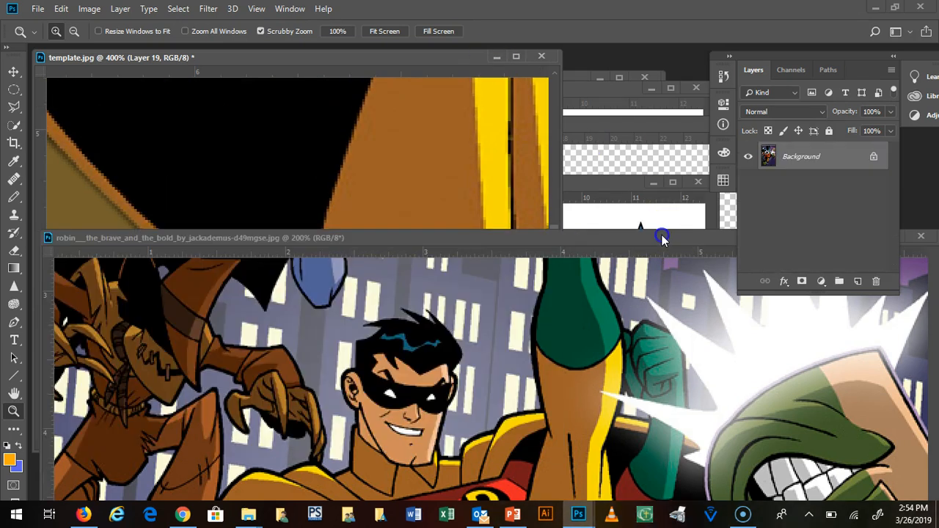
drag(663, 235, 609, 84)
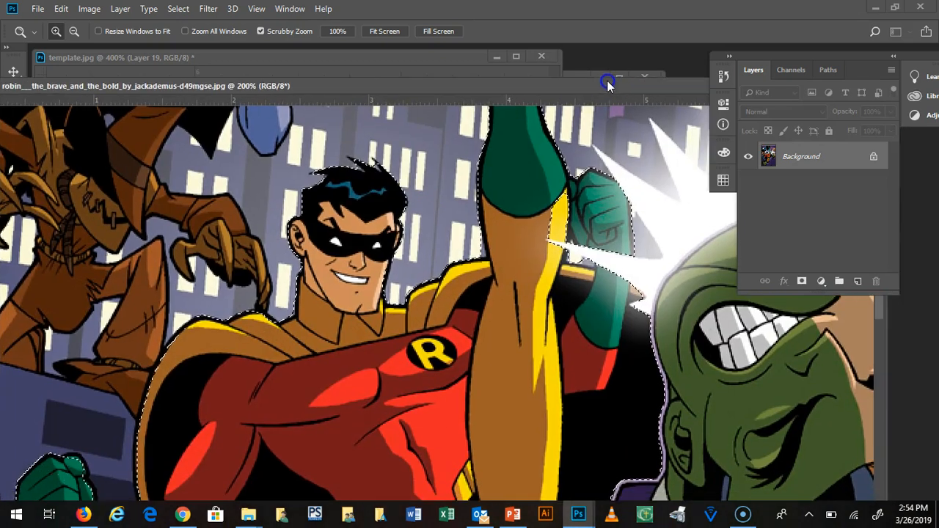
click(176, 9)
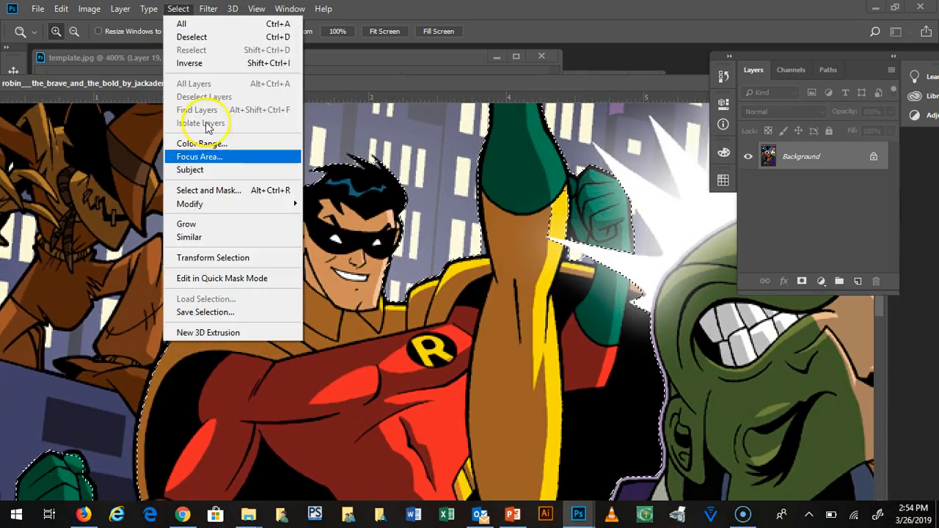
click(208, 190)
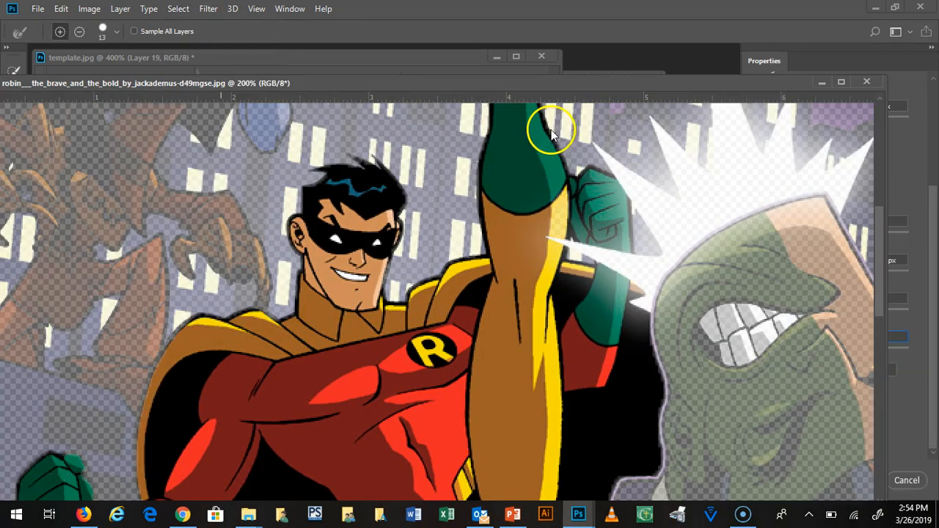
drag(700, 82, 552, 66)
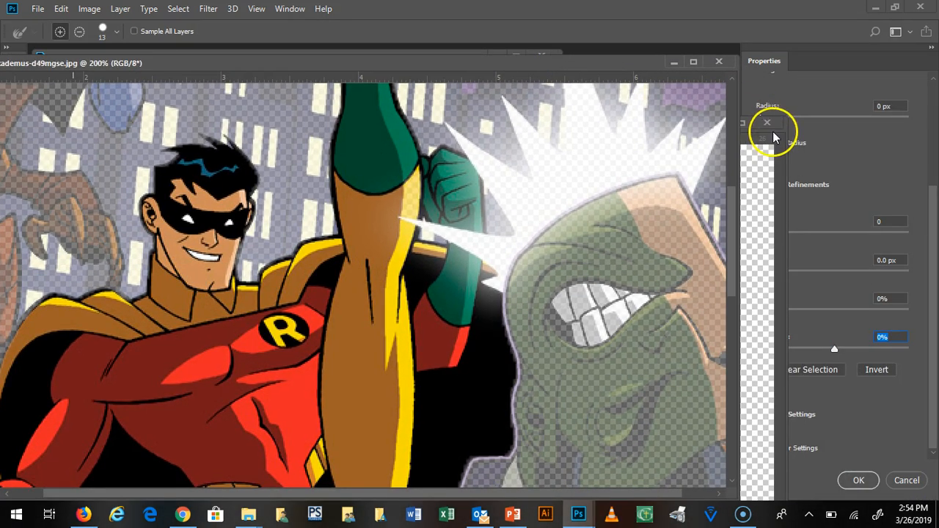
click(768, 181)
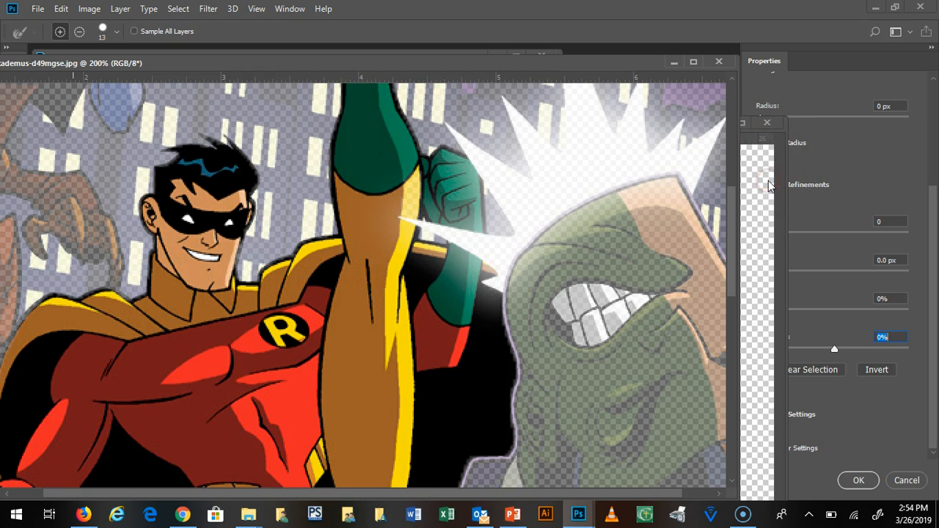
click(857, 480)
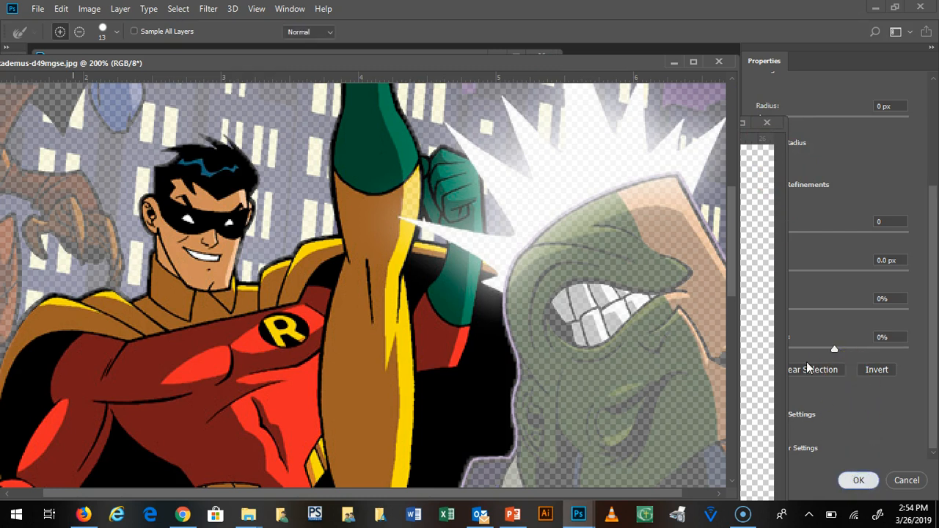
click(774, 311)
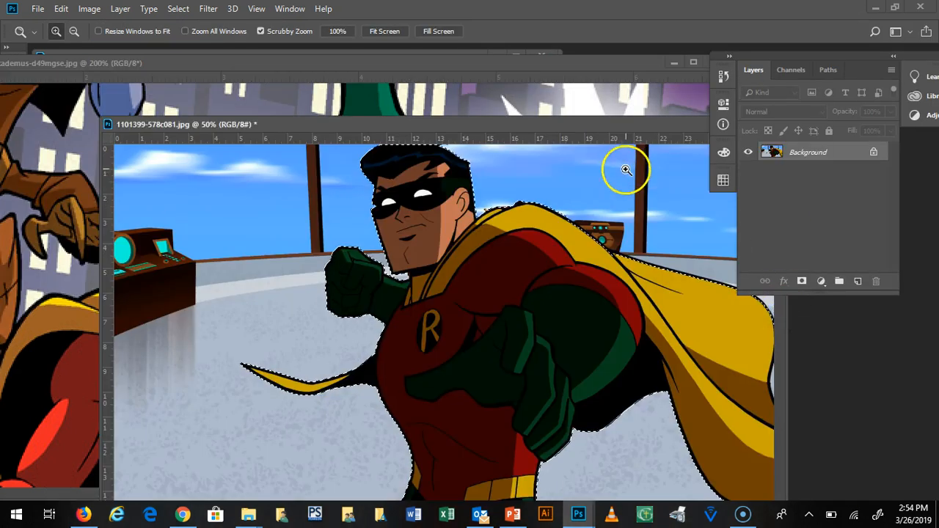
drag(646, 126, 552, 136)
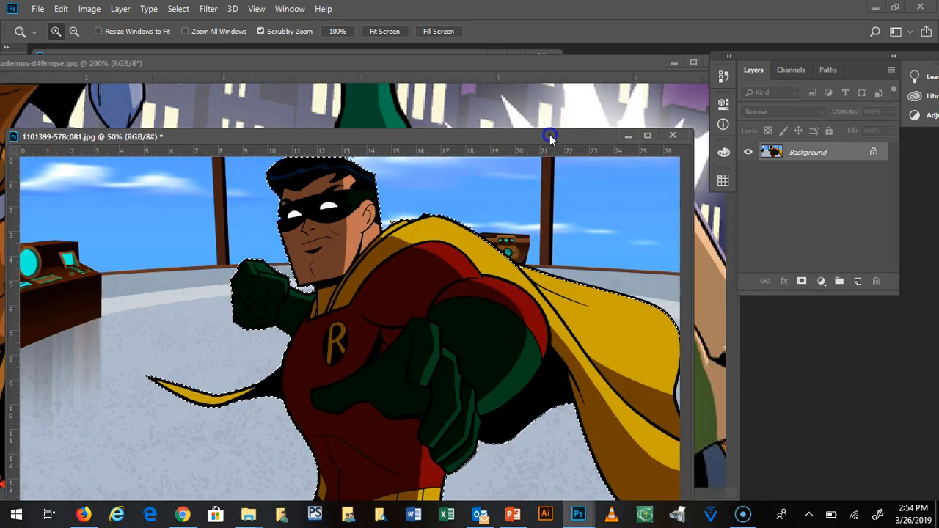
click(678, 138)
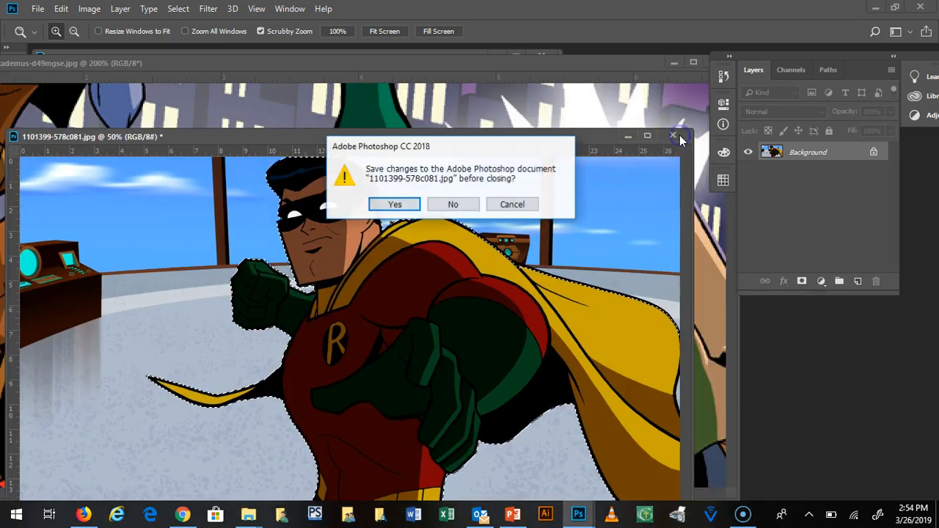
click(454, 205)
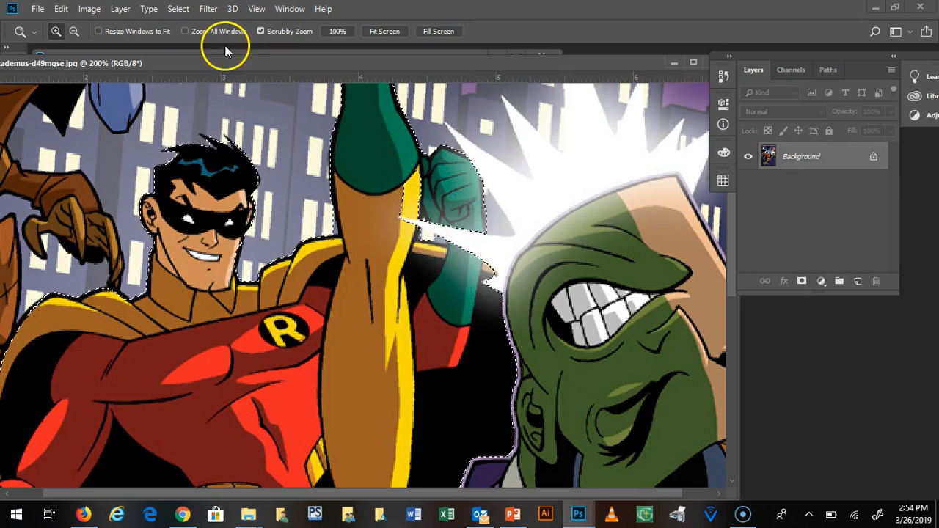
Refine the Robin selection with Select and Mask, using Smooth 47, Contrast 40% and Shift Edge +53%.
click(182, 10)
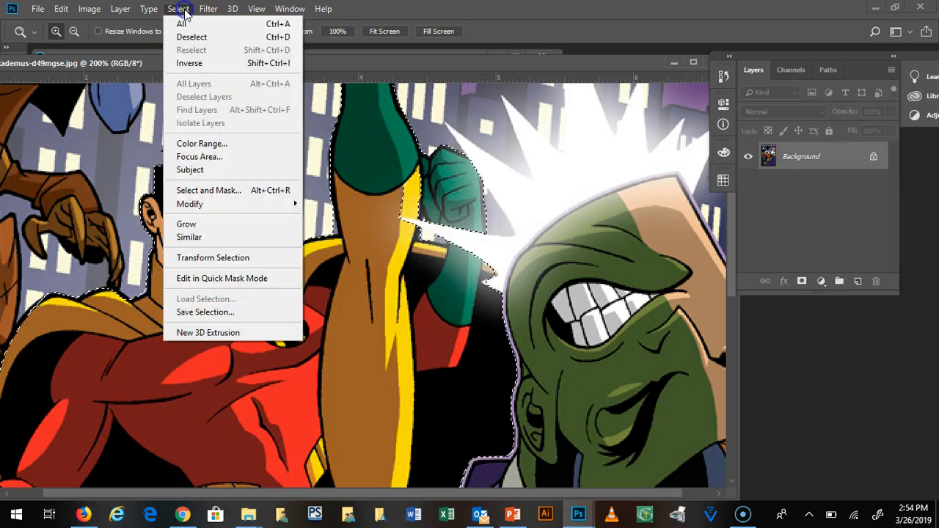
click(209, 190)
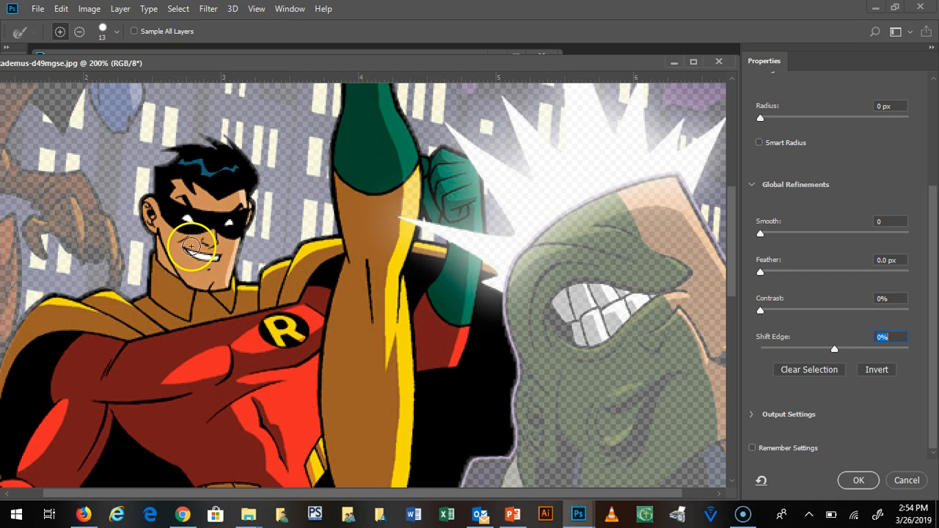
click(761, 233)
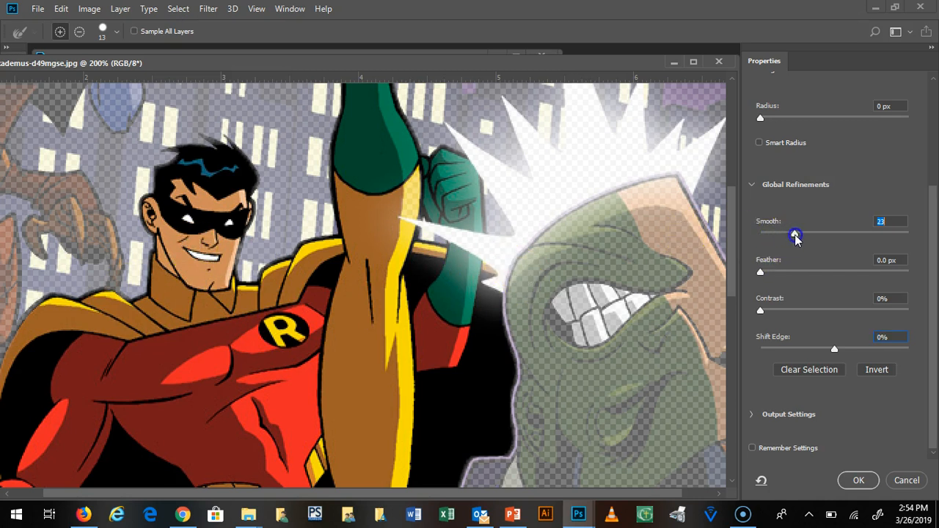
drag(761, 310, 855, 353)
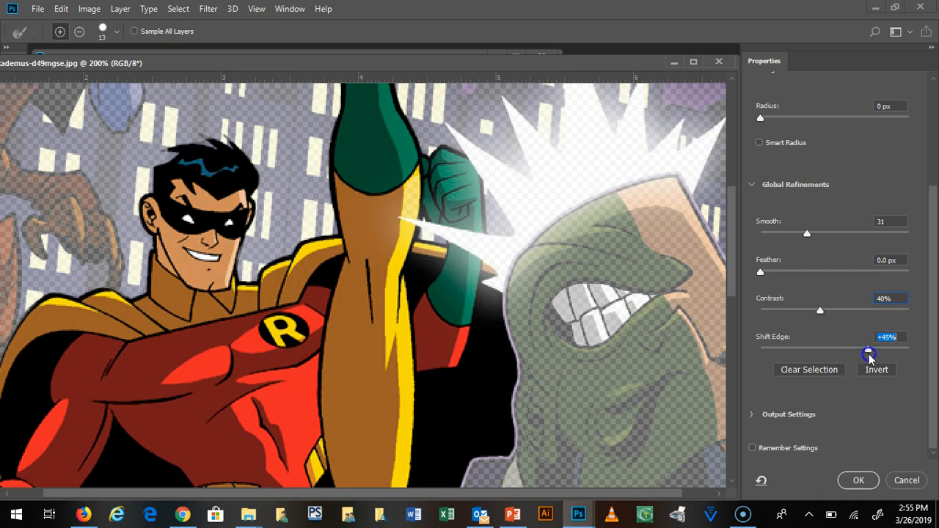
drag(874, 354, 873, 354)
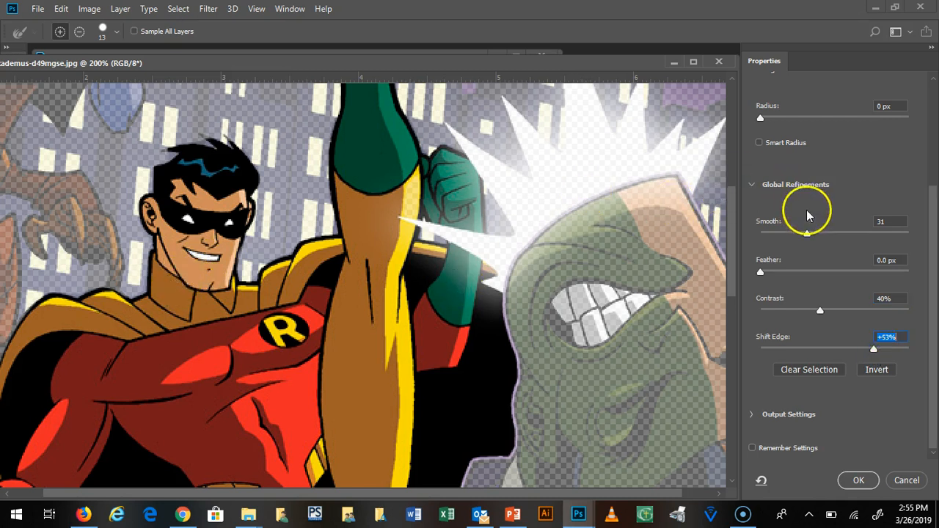
drag(809, 236, 831, 244)
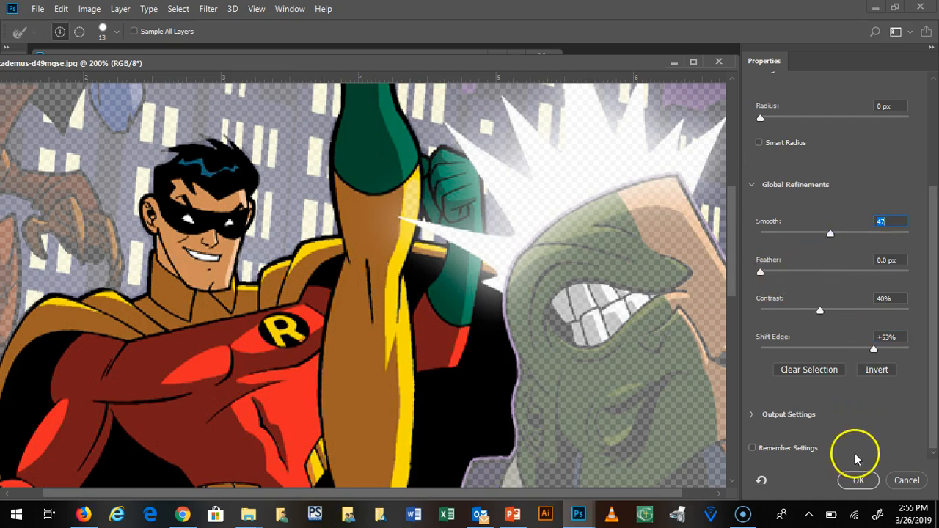
click(859, 481)
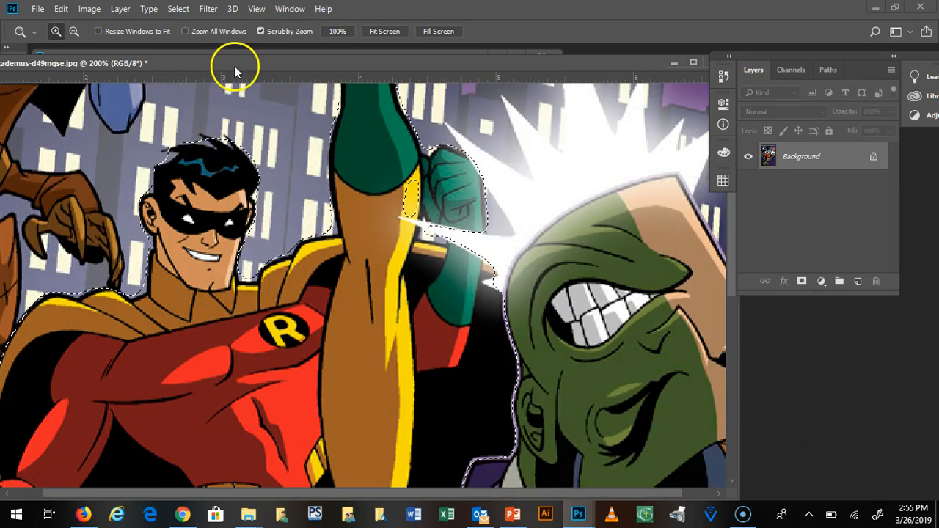
Rearrange the floating document windows so template.jpg is separated from the Robin cover image and in front.
drag(235, 63, 479, 213)
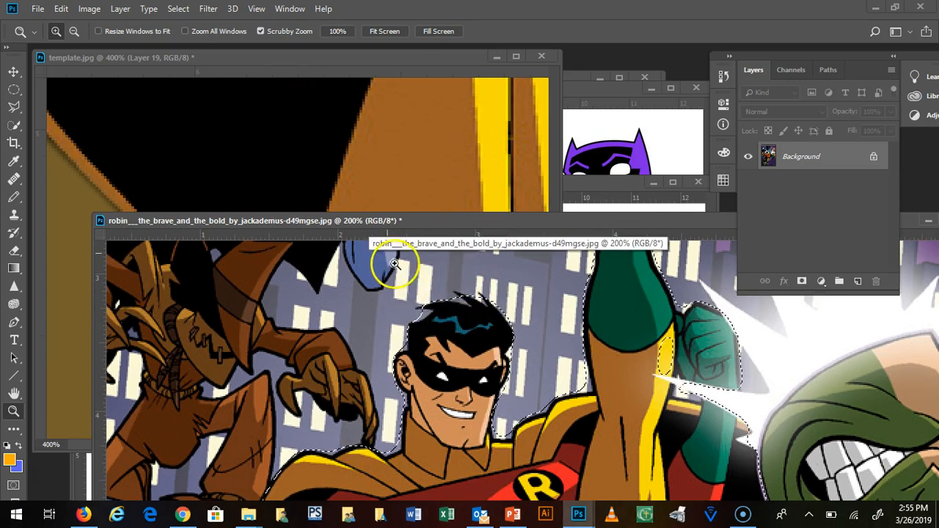
click(347, 58)
drag(350, 56, 480, 301)
drag(435, 220, 438, 327)
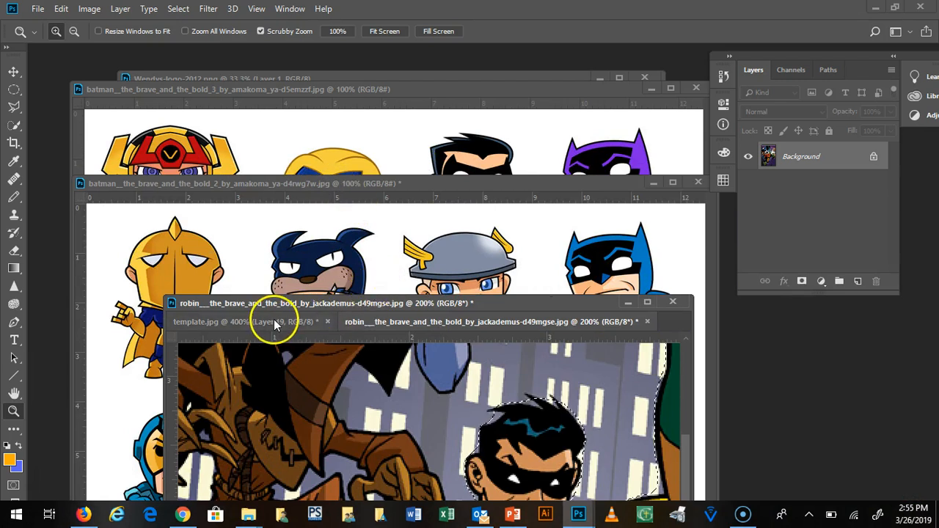
drag(266, 321, 202, 104)
View the maze panel and the Robin figure on the brown side panel of template.jpg at 33.3% magnification.
key(ctrl+minus)
key(ctrl+minus)
key(ctrl+minus)
key(ctrl+minus)
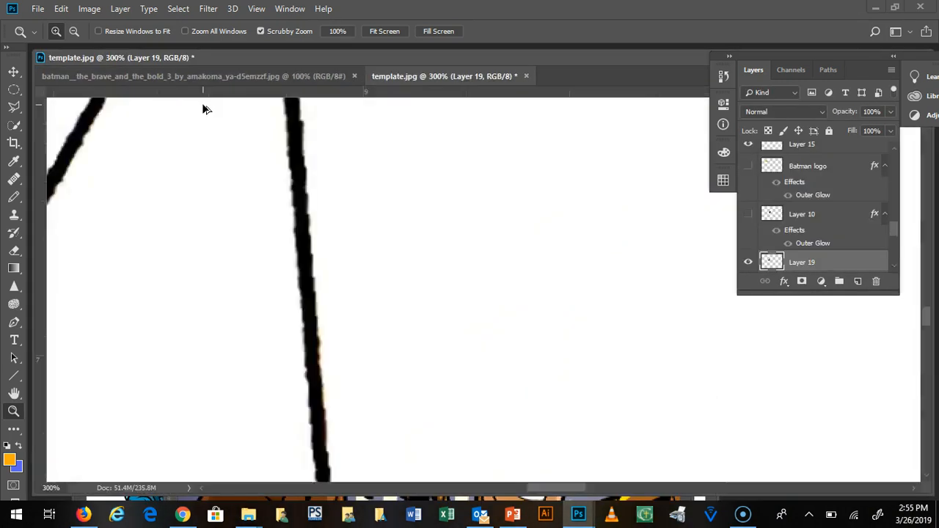
key(ctrl+minus)
key(ctrl+minus)
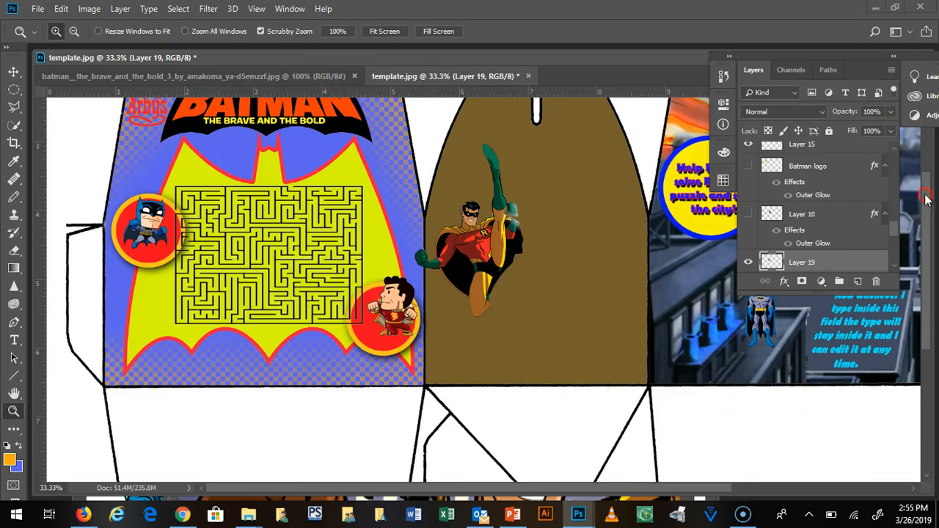
drag(930, 189, 923, 158)
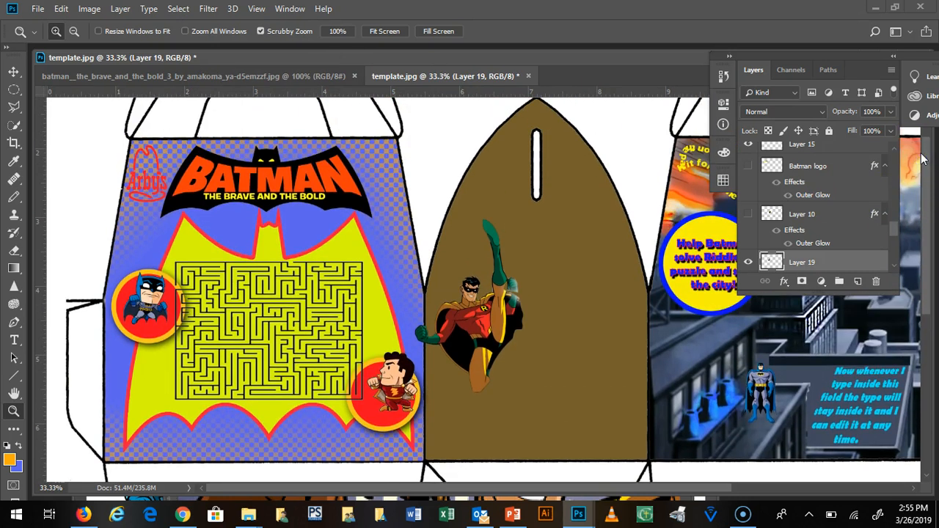